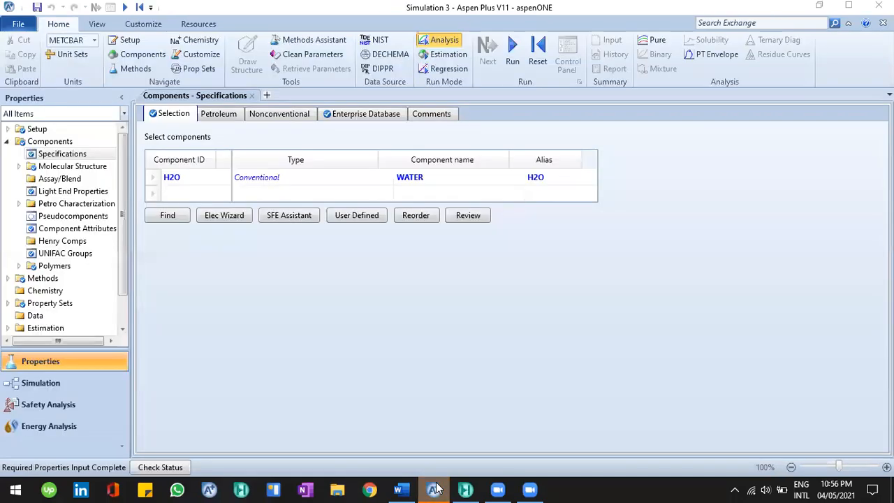
# Review the existing simulation's component list and the global property method settings
pyautogui.click(436, 489)
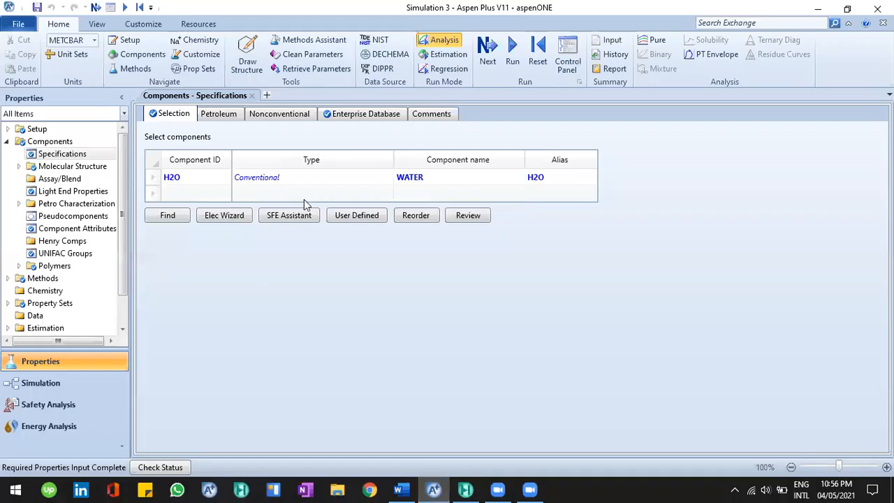
pyautogui.click(160, 179)
pyautogui.click(190, 184)
pyautogui.click(192, 198)
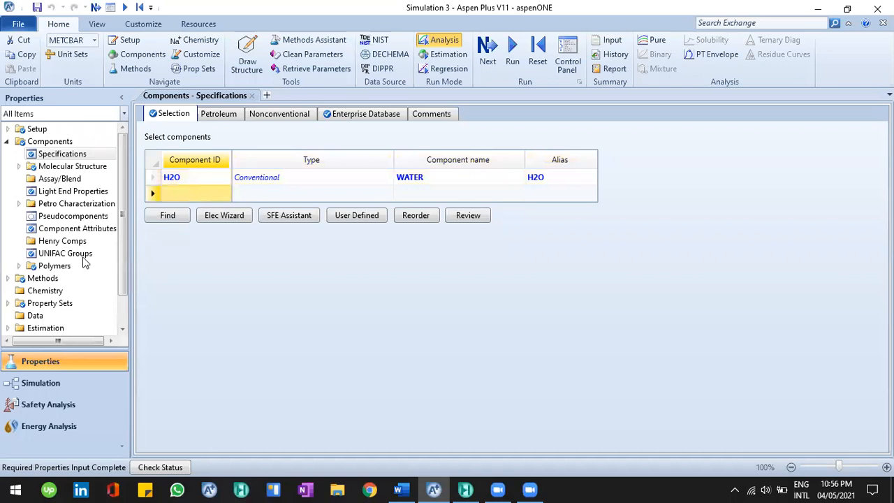
pyautogui.scroll(-1, 95, 260)
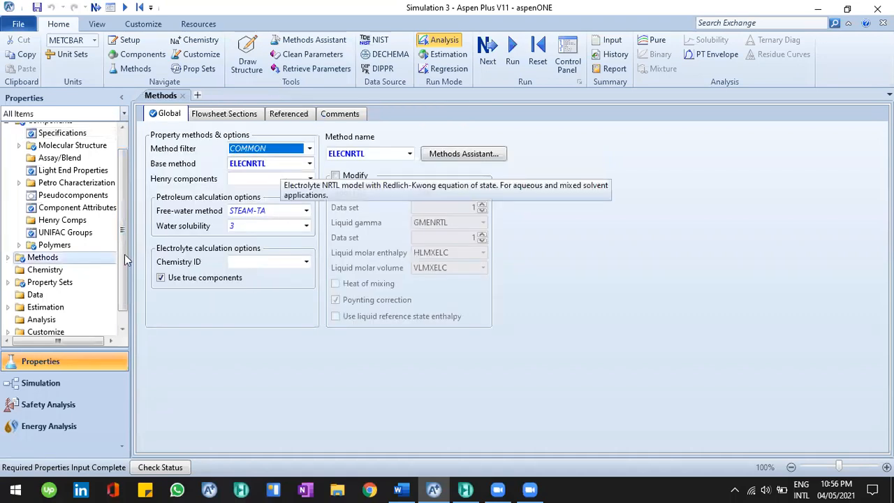
pyautogui.scroll(1, 78, 150)
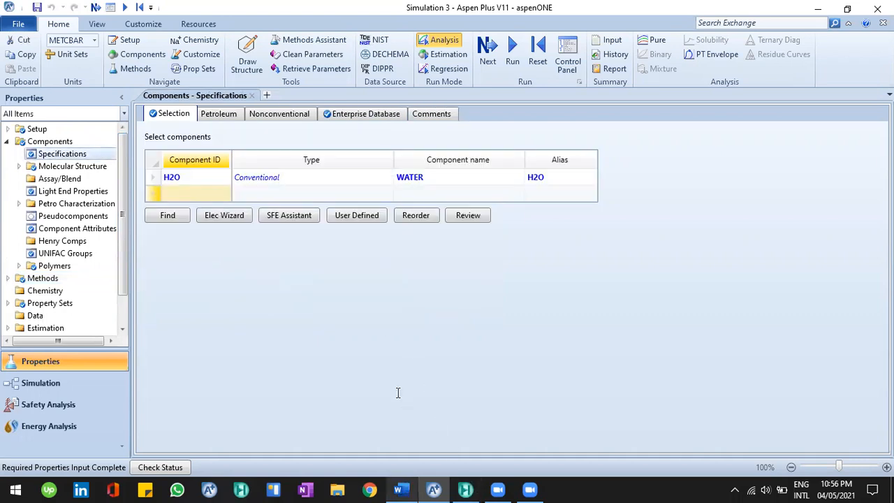
# Switch to the Word document to read the Example 9 problem statement, then return to Aspen Plus
pyautogui.hotkey('alt', 'Tab')
pyautogui.scroll(-3, 439, 335)
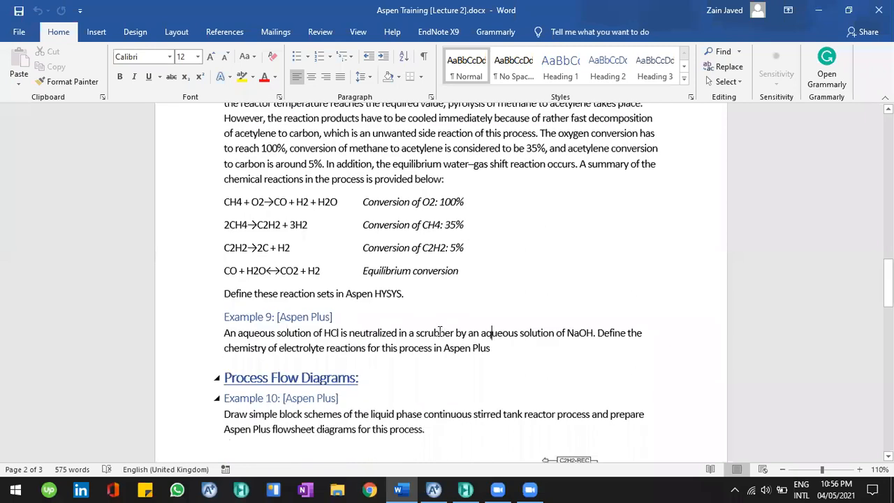
pyautogui.scroll(-1, 440, 321)
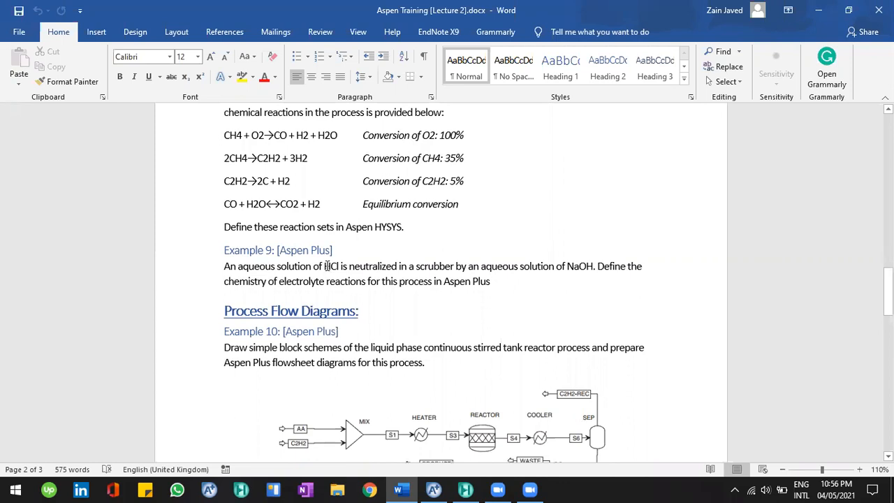
pyautogui.click(439, 489)
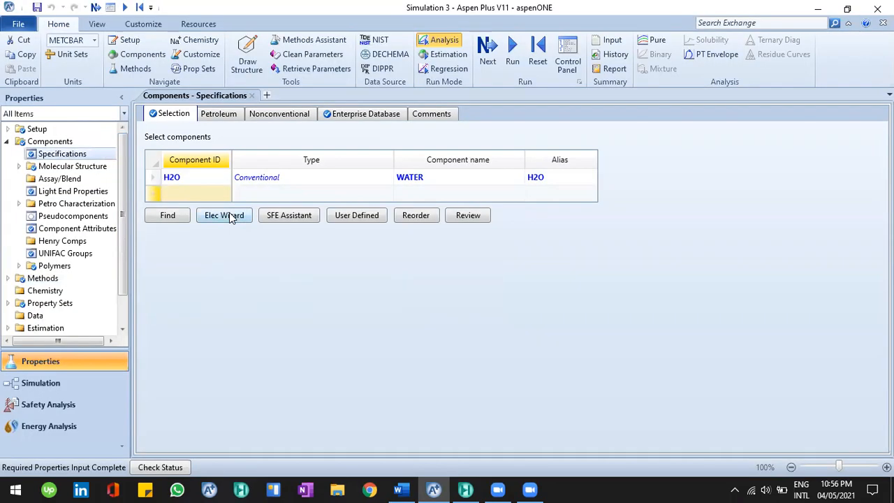
# Add HCL and NAOH as components in the component specification table
pyautogui.click(209, 192)
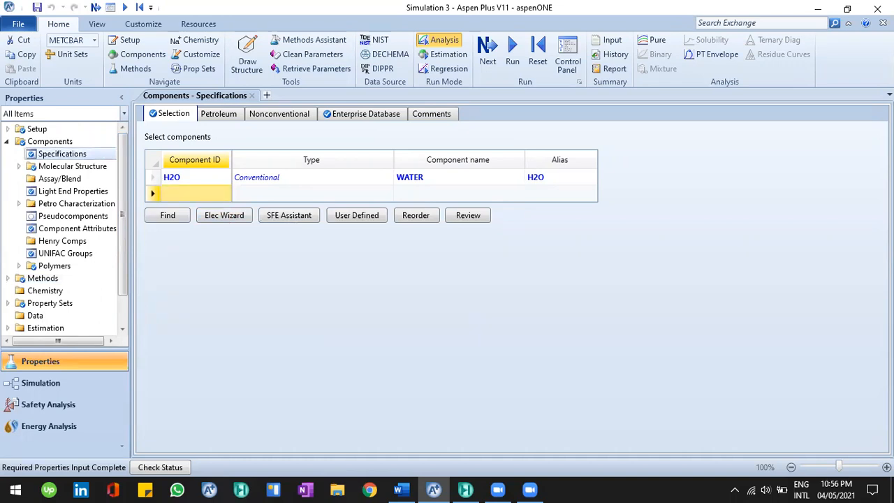
pyautogui.write('HCL')
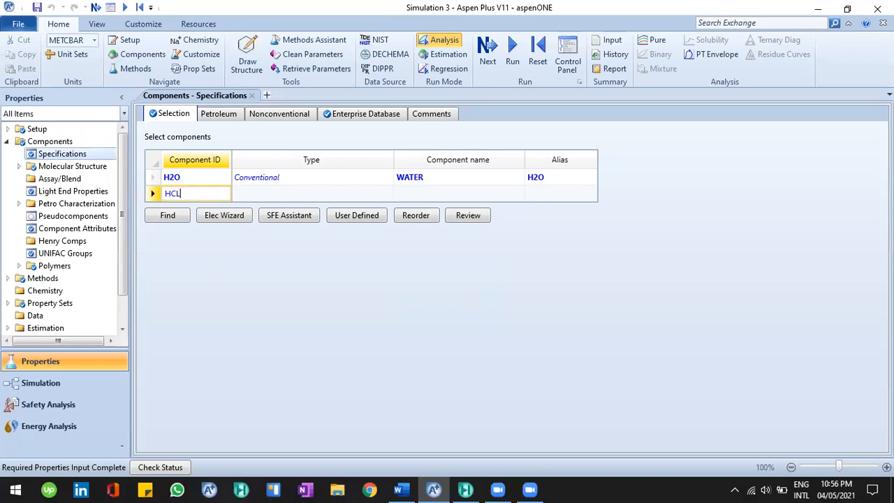
pyautogui.press('Return')
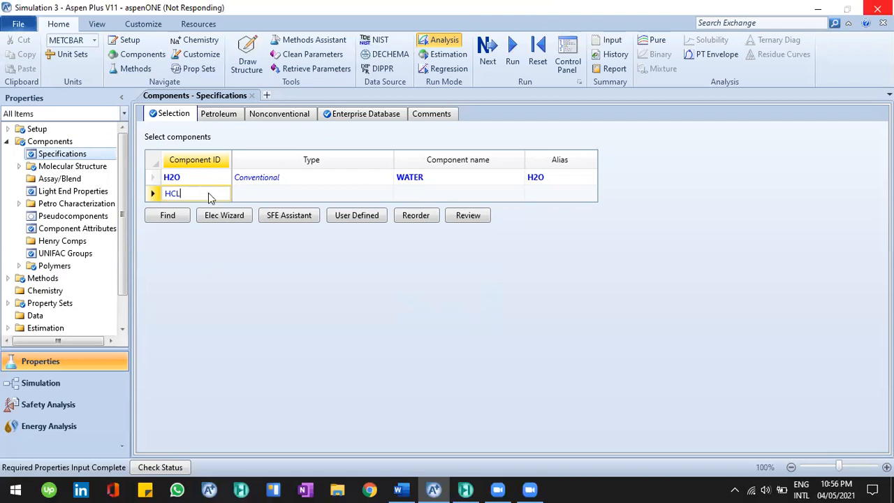
pyautogui.write('NAOH')
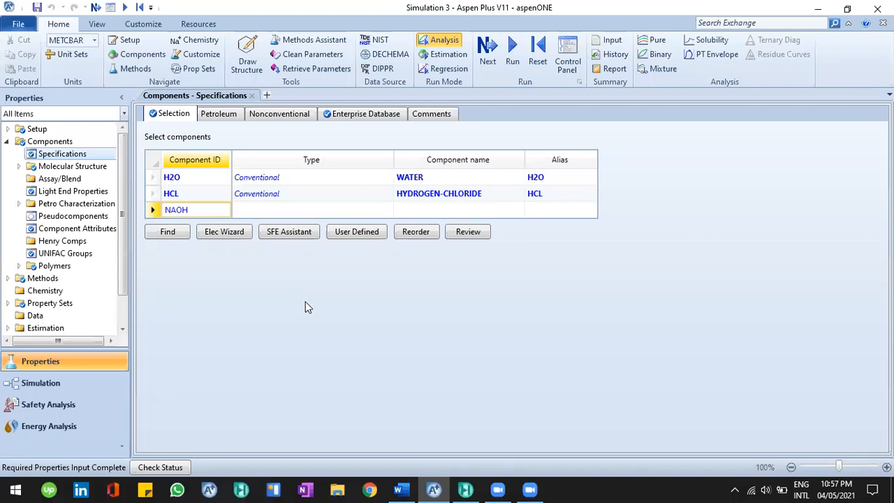
pyautogui.press('Return')
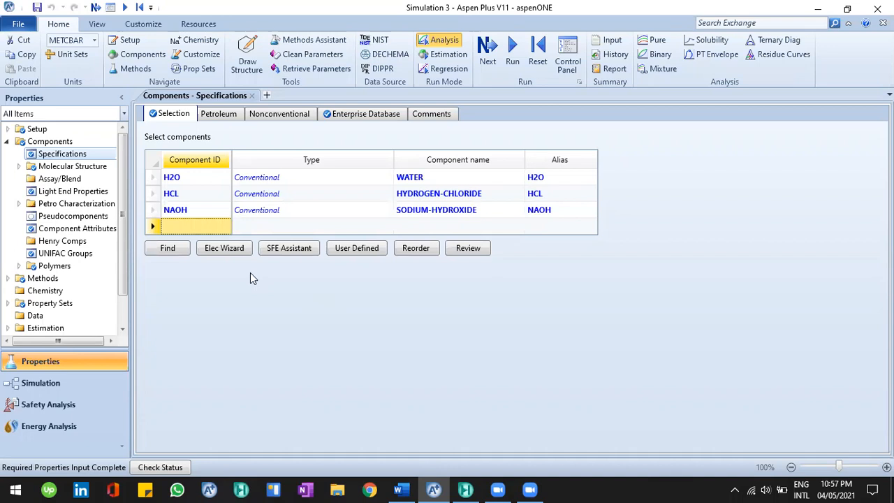
# Reread the Example 9 text in Word, highlighting the NaOH reagent phrase, and return to Aspen Plus
pyautogui.click(405, 483)
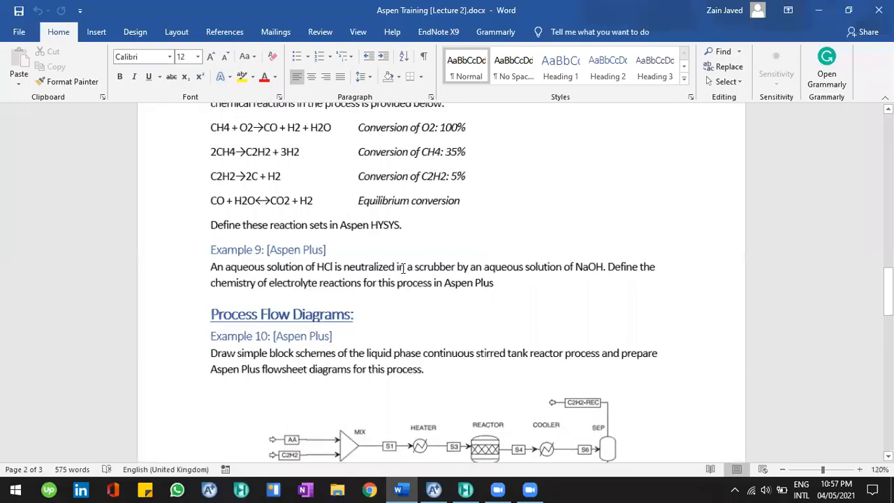
pyautogui.keyDown('ctrl'); pyautogui.scroll(2, 404, 267); pyautogui.keyUp('ctrl')
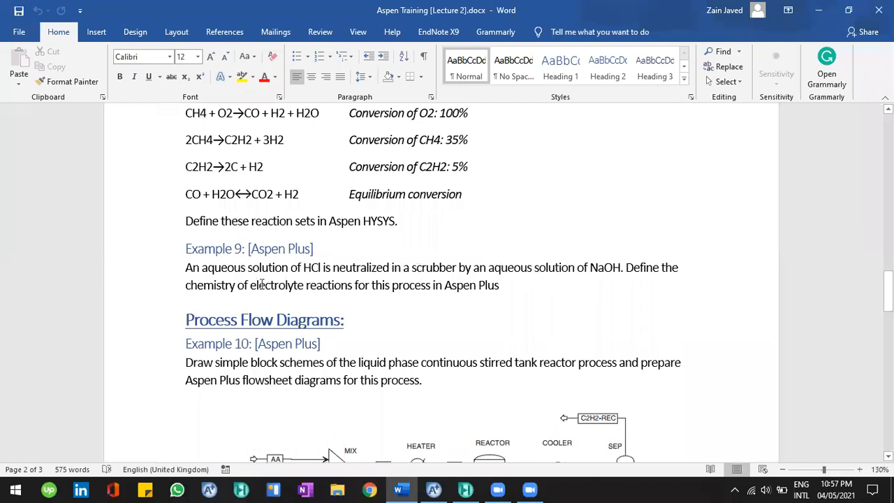
pyautogui.moveTo(239, 273); pyautogui.dragTo(324, 273)
pyautogui.click(462, 283)
pyautogui.moveTo(489, 269); pyautogui.dragTo(513, 270)
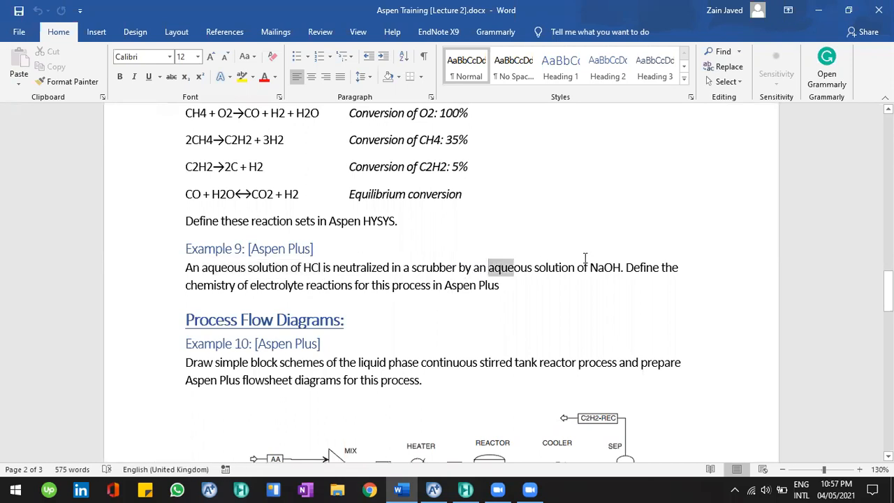
pyautogui.moveTo(612, 273); pyautogui.dragTo(622, 273)
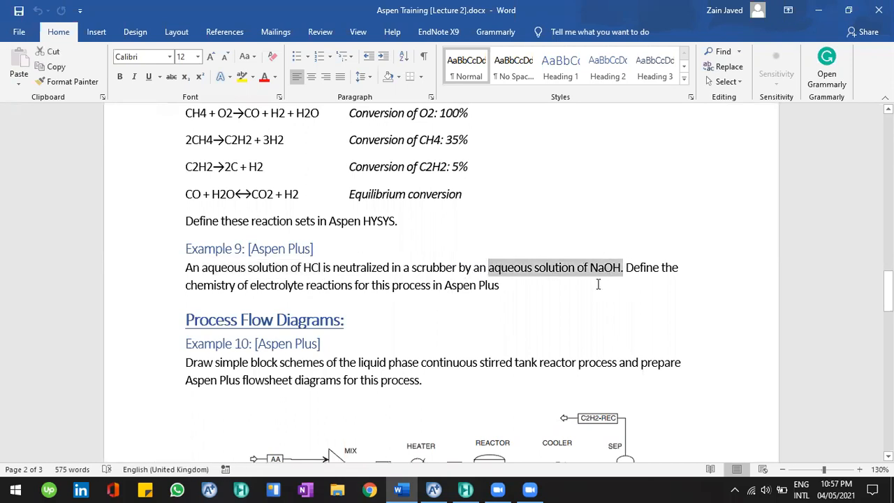
pyautogui.click(439, 483)
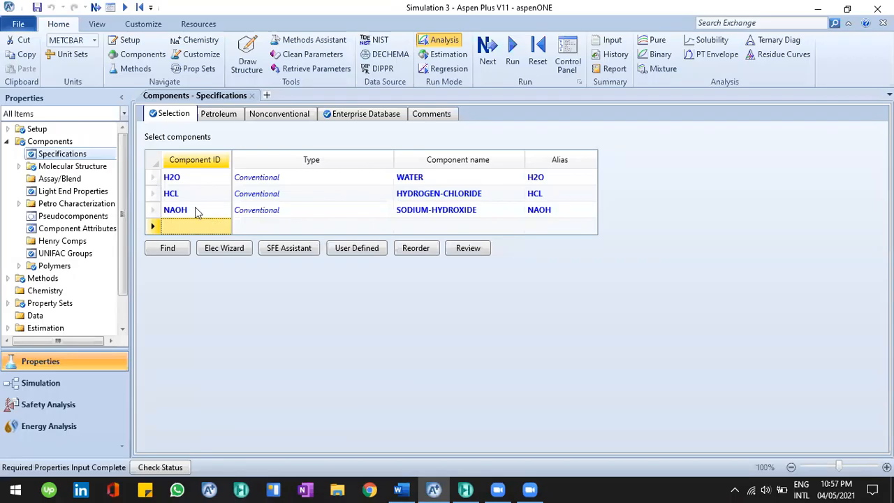
# Add the ionic components H3O+ and OH-, accepting the parameter update
pyautogui.click(188, 178)
pyautogui.click(200, 221)
pyautogui.click(201, 220)
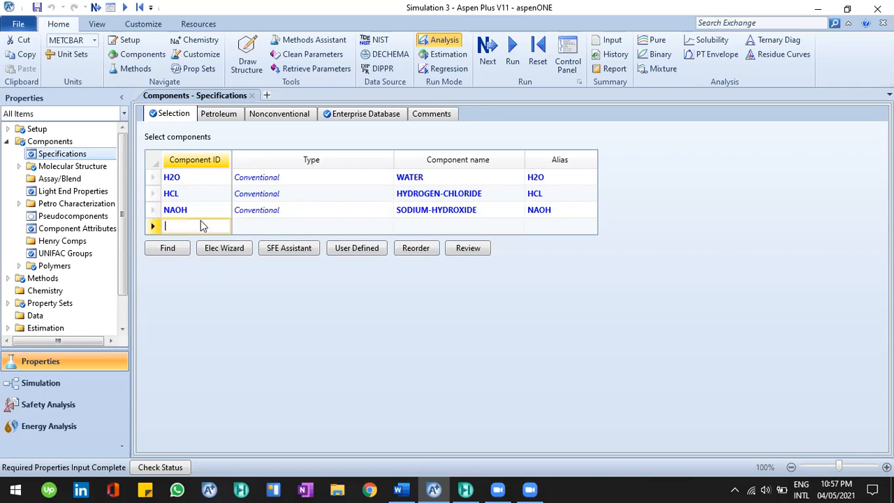
pyautogui.write('H3O')
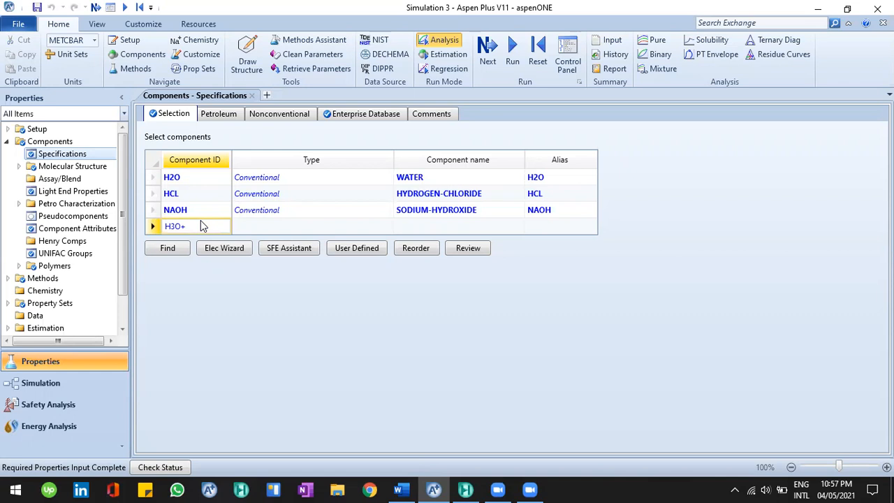
pyautogui.write('+')
pyautogui.press('Return')
pyautogui.write('OH-')
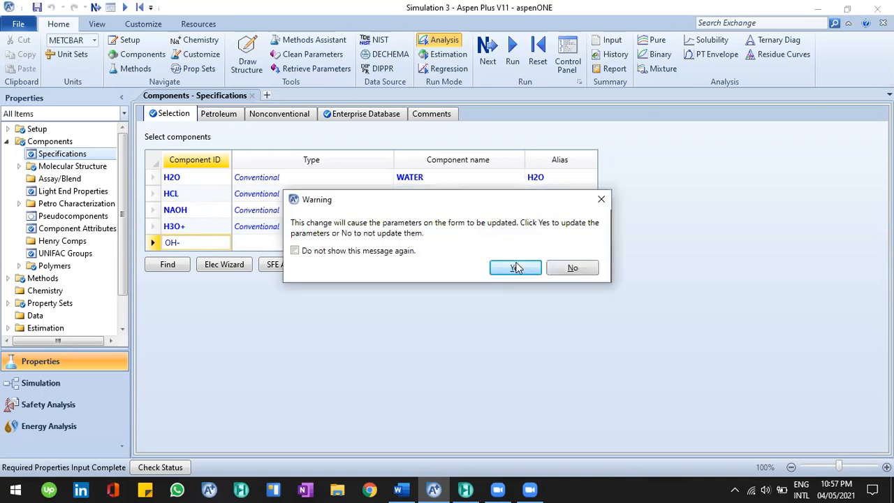
pyautogui.click(518, 269)
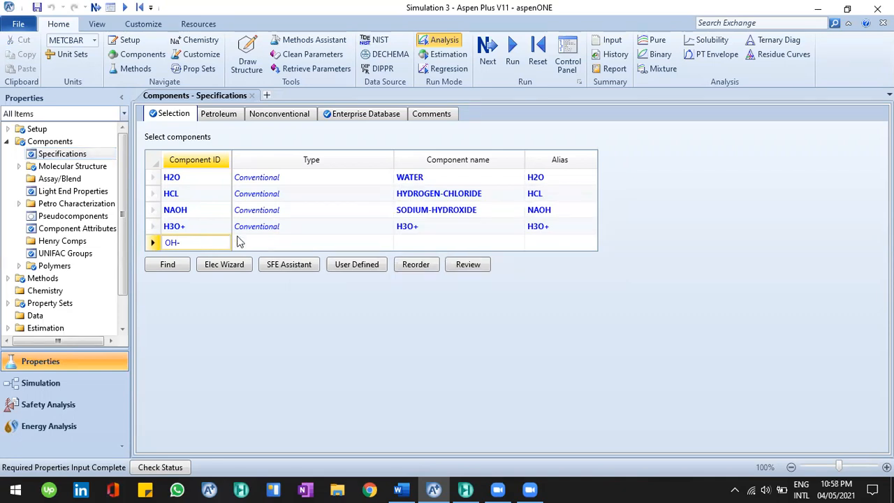
pyautogui.press('Return')
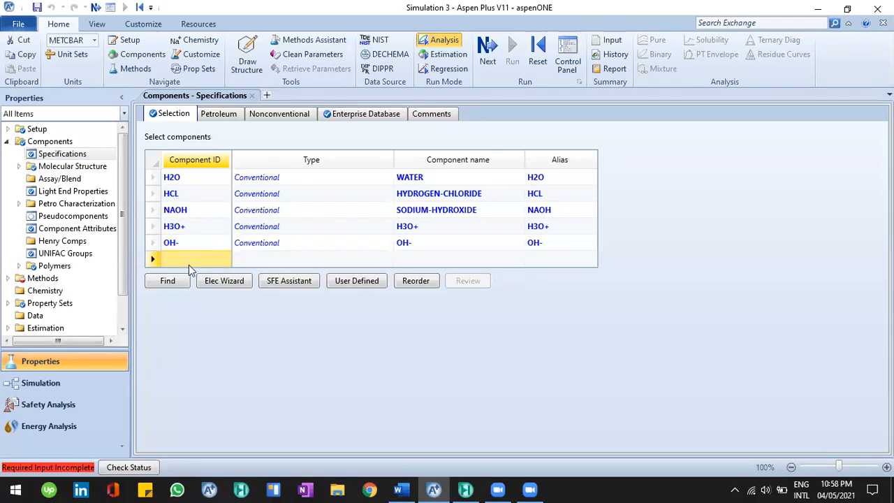
# Add the ionic components CL- and NA+, accepting the parameter updates for each
pyautogui.write('CL-')
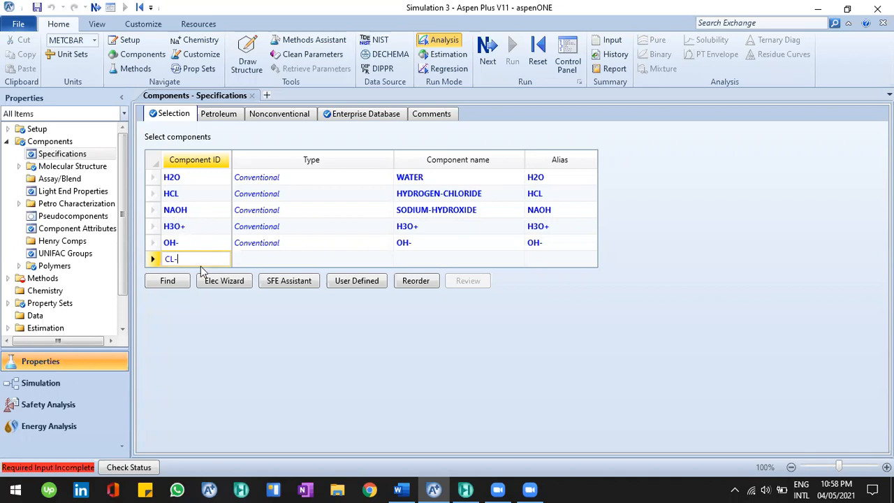
pyautogui.press('Return')
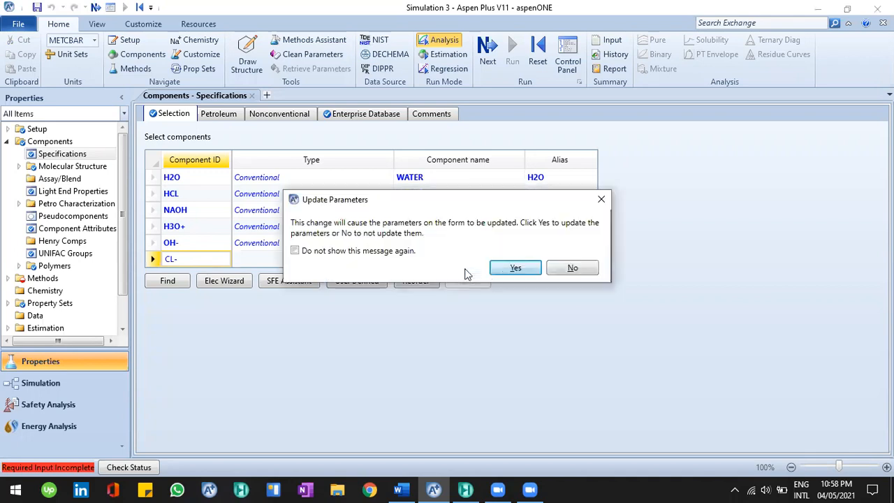
pyautogui.click(515, 269)
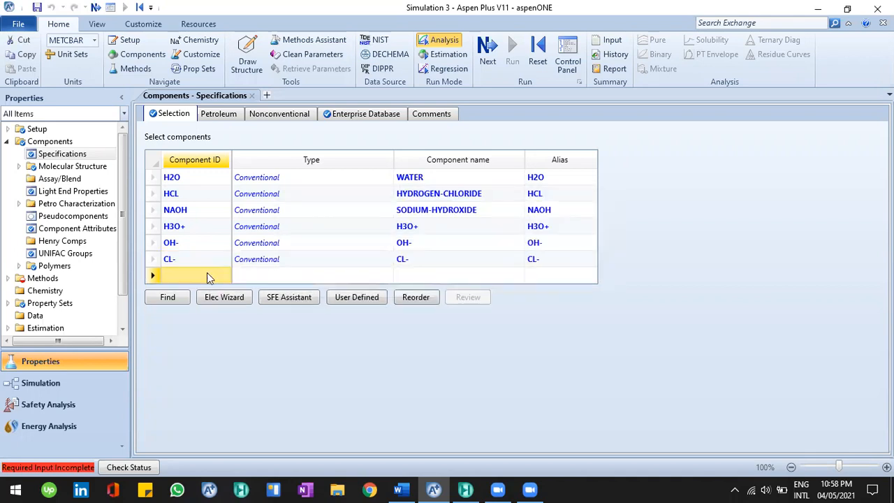
pyautogui.write('NA+')
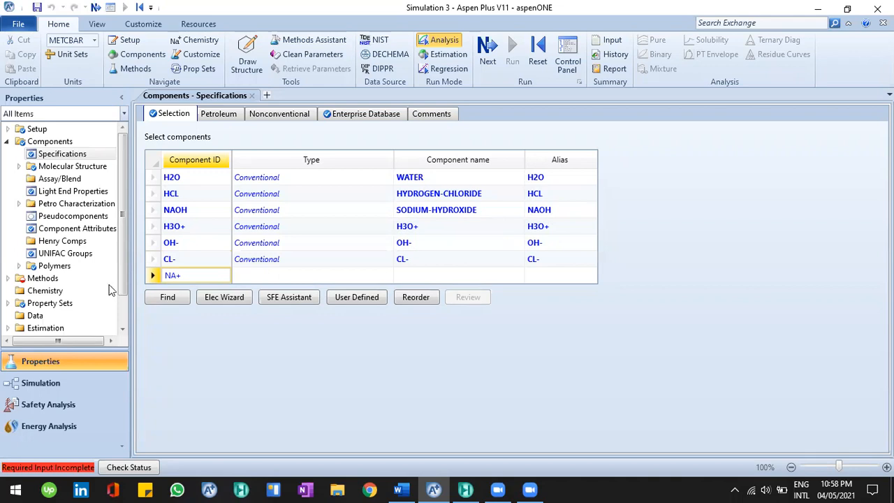
pyautogui.press('Return')
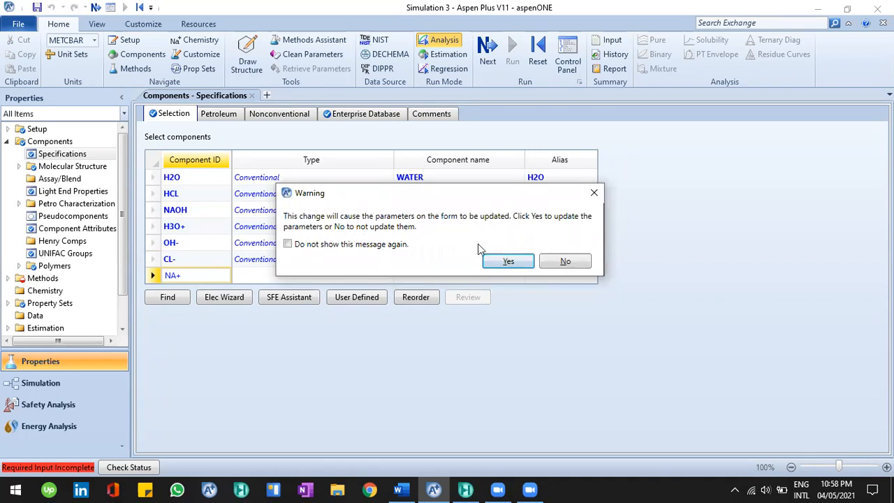
pyautogui.click(499, 262)
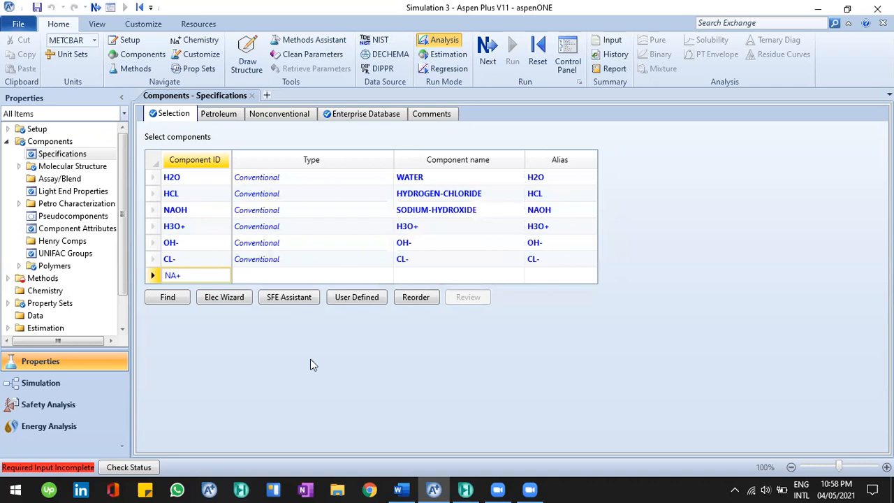
pyautogui.press('Return')
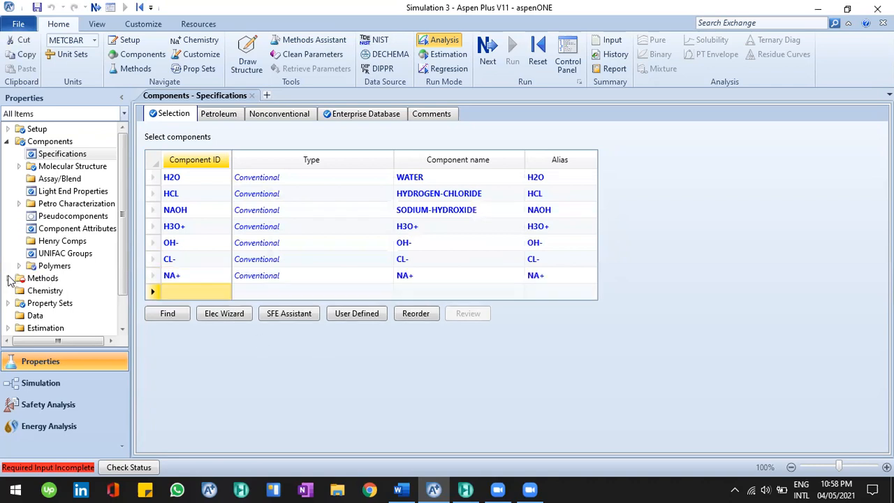
# Browse the Methods parameters, opening the Binary Interaction and Electrolyte Pair forms
pyautogui.moveTo(121, 289); pyautogui.dragTo(121, 319)
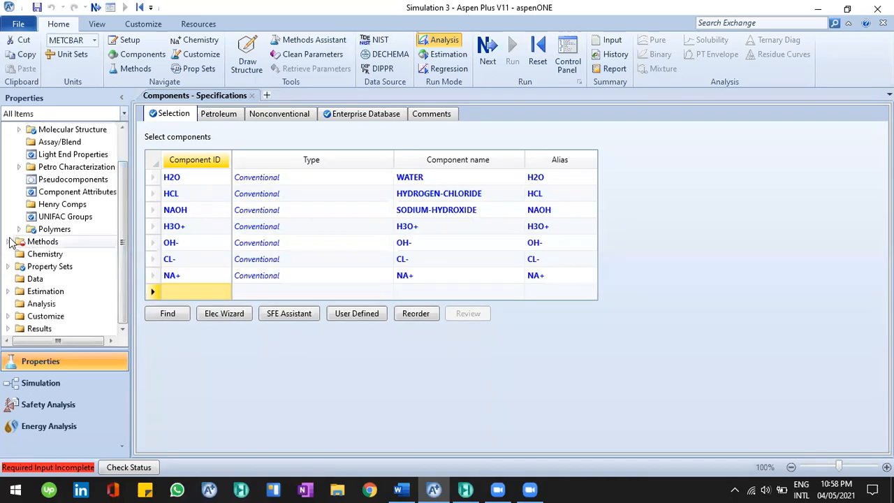
pyautogui.click(9, 242)
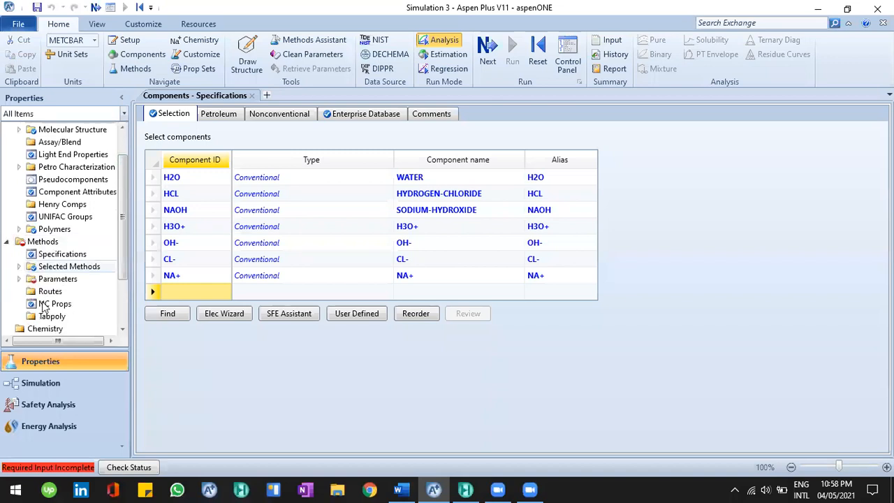
pyautogui.click(19, 279)
pyautogui.click(29, 303)
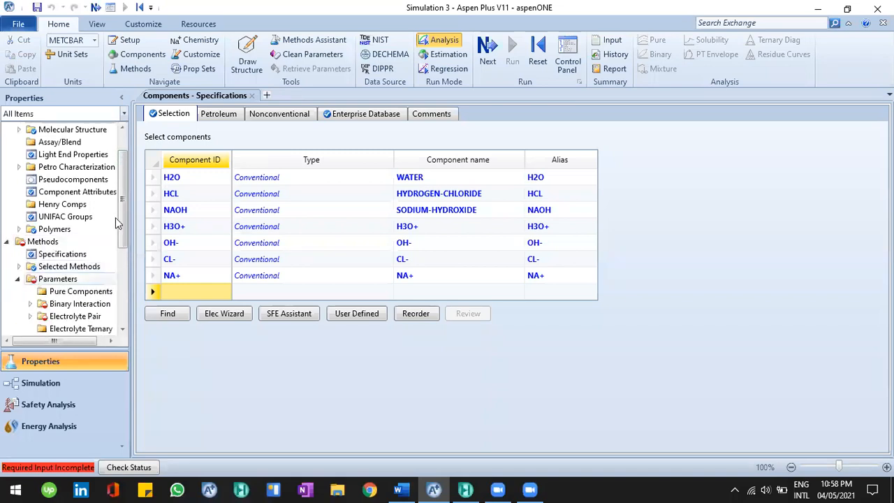
pyautogui.click(122, 286)
pyautogui.click(84, 147)
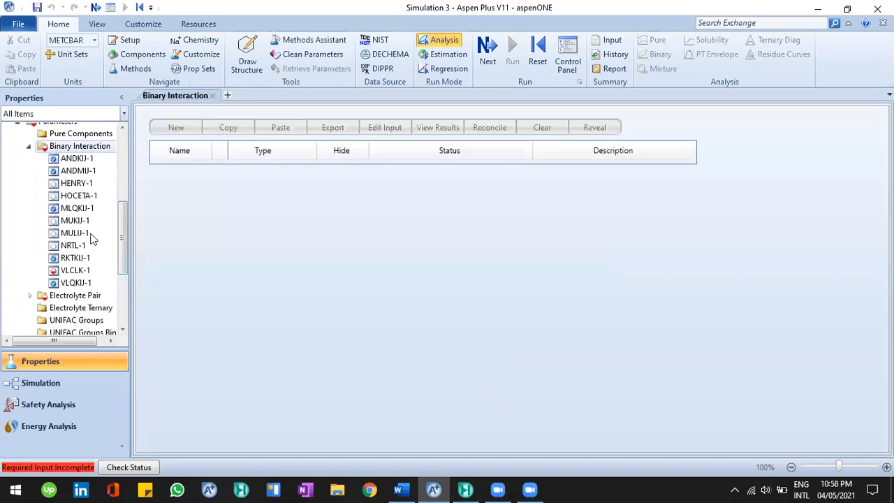
pyautogui.click(30, 147)
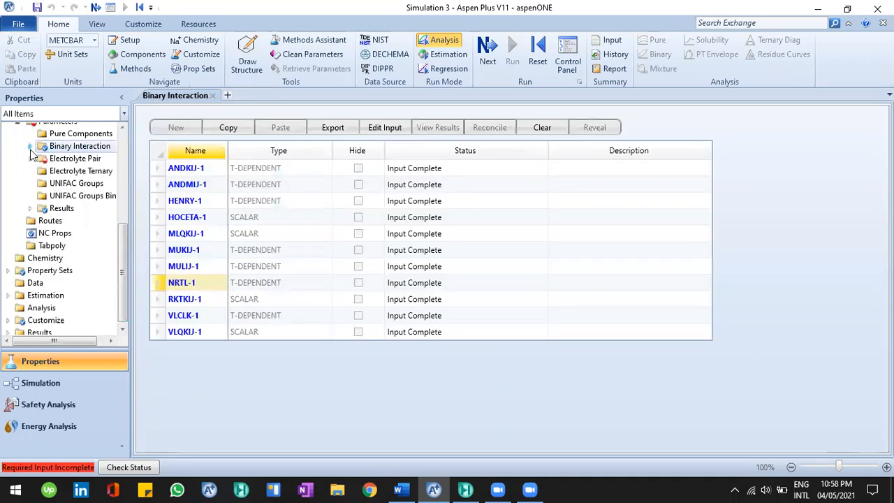
pyautogui.scroll(4, 85, 240)
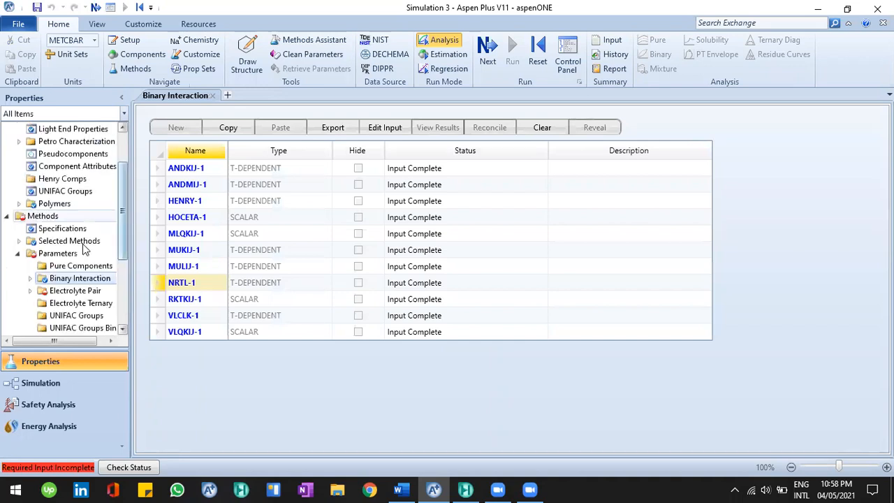
pyautogui.click(31, 291)
pyautogui.click(49, 290)
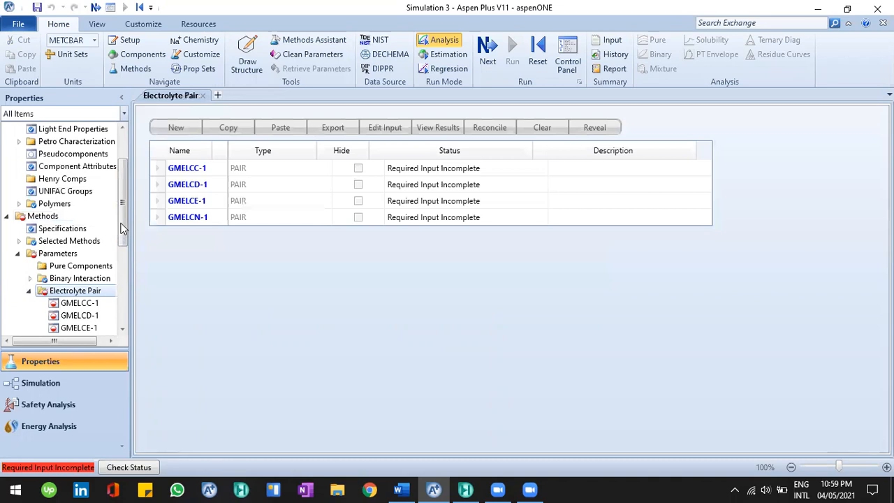
# Collapse the Methods parameters tree and review the component list in the Components Specifications form
pyautogui.scroll(-2, 29, 251)
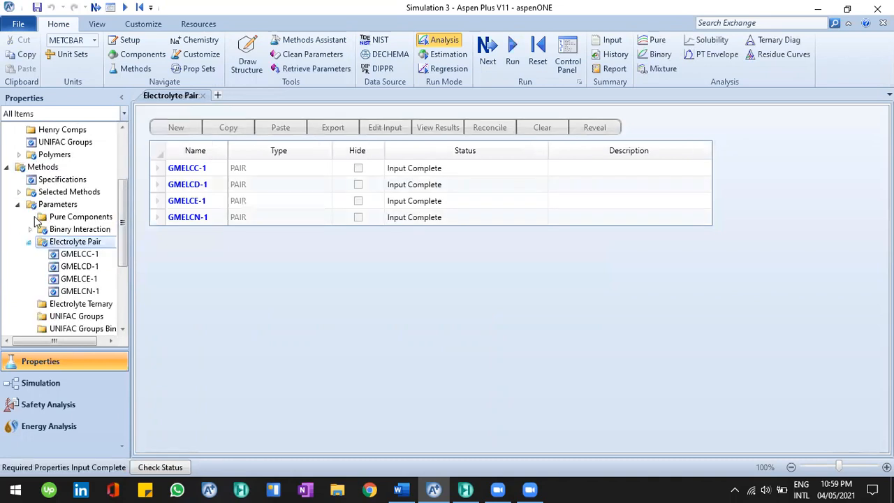
pyautogui.click(30, 242)
pyautogui.click(19, 205)
pyautogui.click(7, 168)
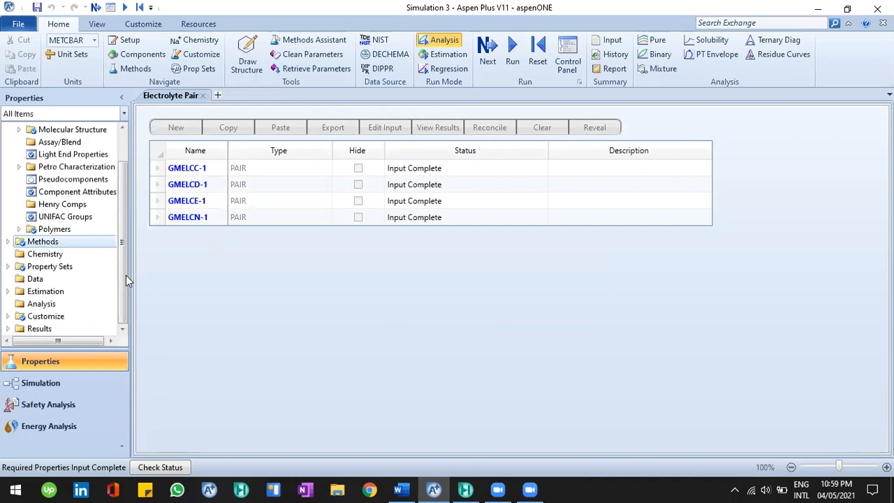
pyautogui.scroll(1, 124, 220)
pyautogui.click(69, 156)
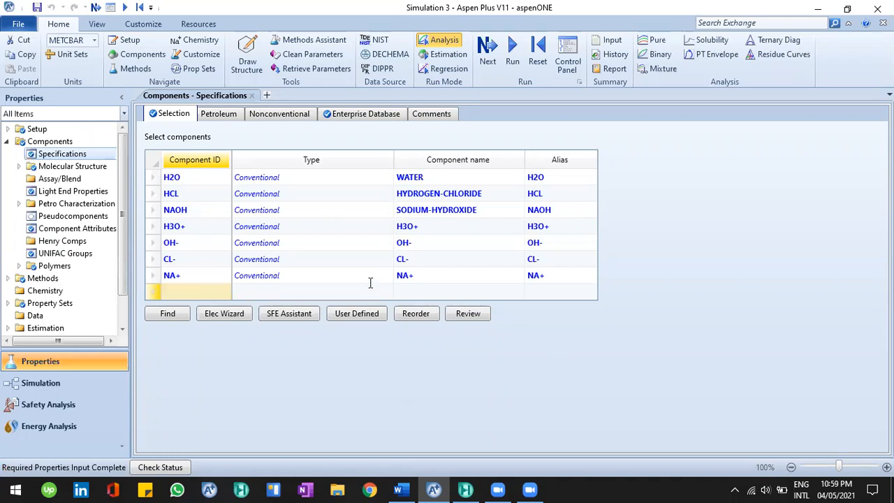
# Reread the Example 9 electrolyte chemistry statement in Word and return to Aspen Plus
pyautogui.hotkey('alt', 'Tab')
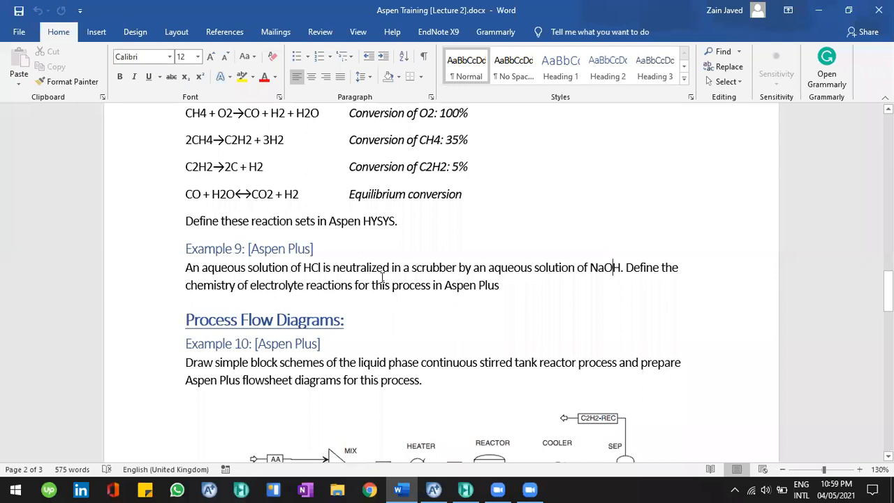
pyautogui.doubleClick(222, 285)
pyautogui.click(257, 281)
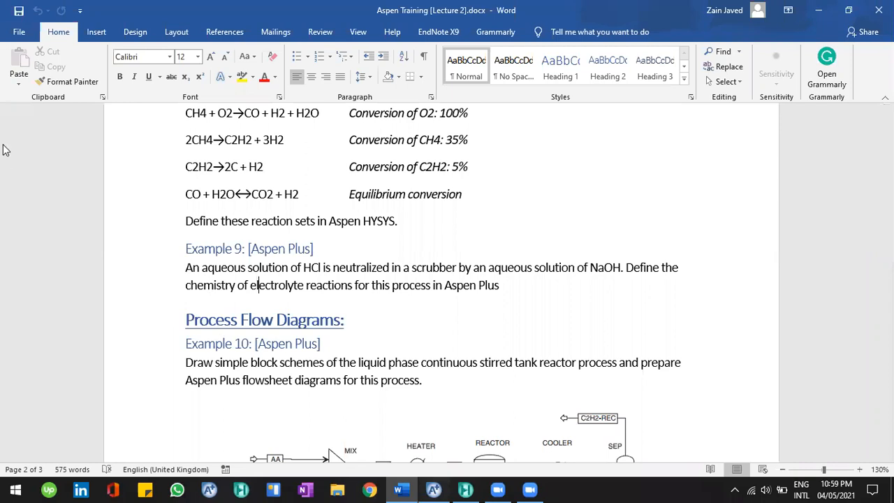
pyautogui.hotkey('alt', 'Tab')
pyautogui.click(49, 169)
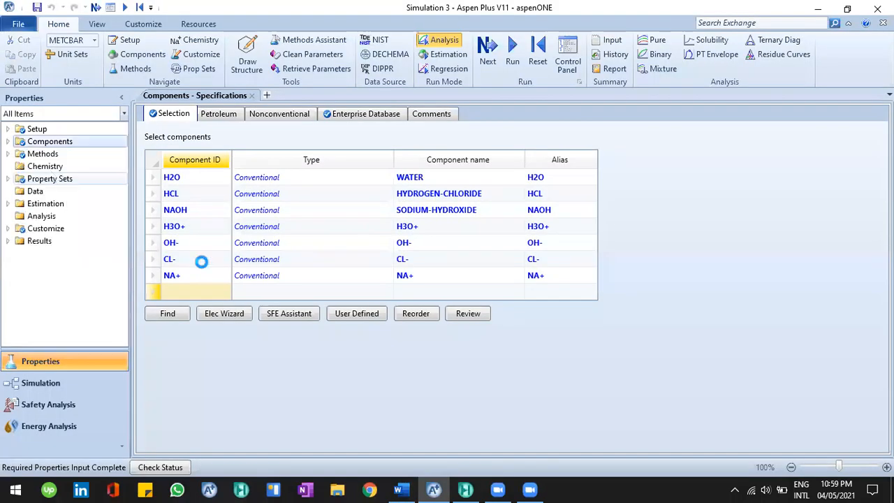
# Create a new Chemistry ID named C-1
pyautogui.click(180, 131)
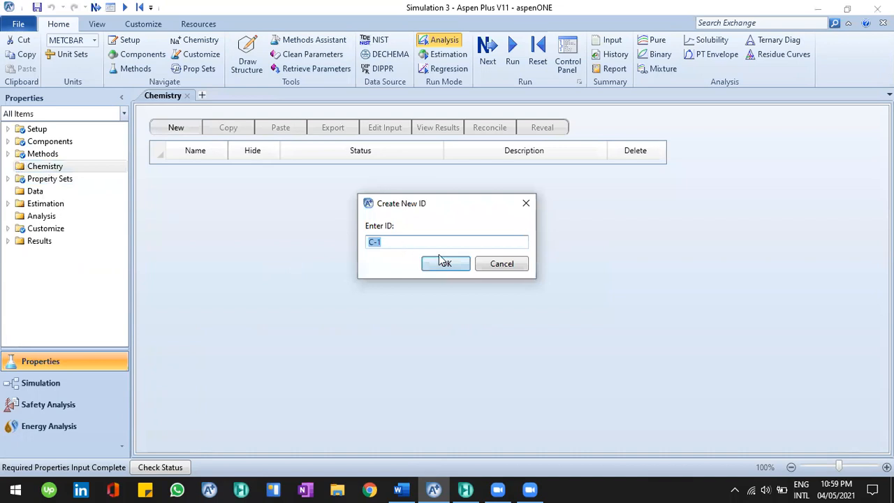
pyautogui.click(444, 264)
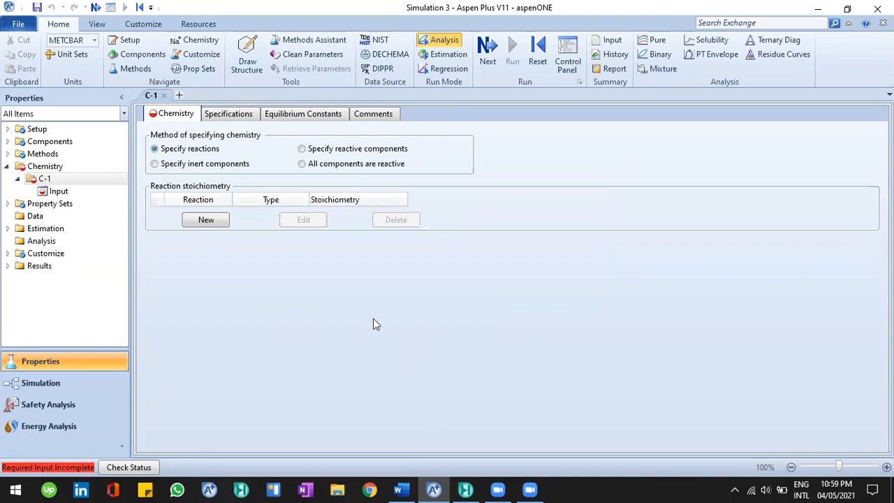
# Try adding equilibrium reaction 1 to C-1, checking the Example 9 text and reactant list, then delete it
pyautogui.click(216, 217)
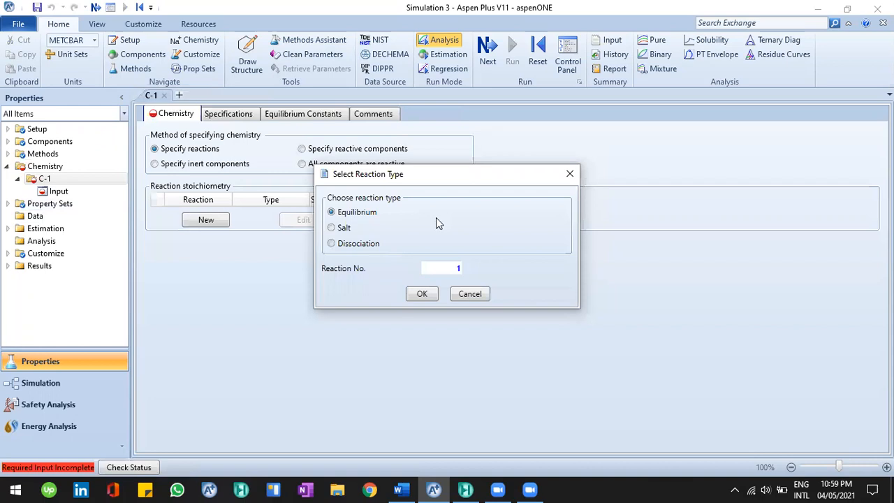
pyautogui.click(406, 487)
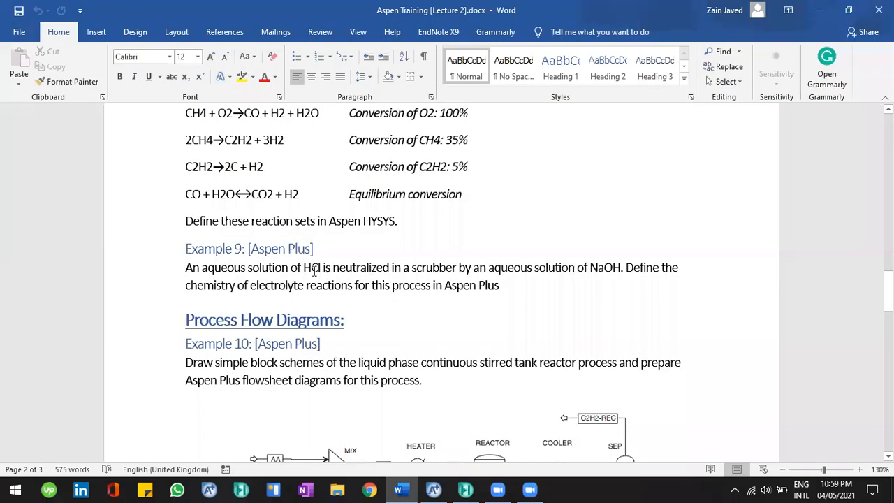
pyautogui.moveTo(303, 268); pyautogui.dragTo(407, 267)
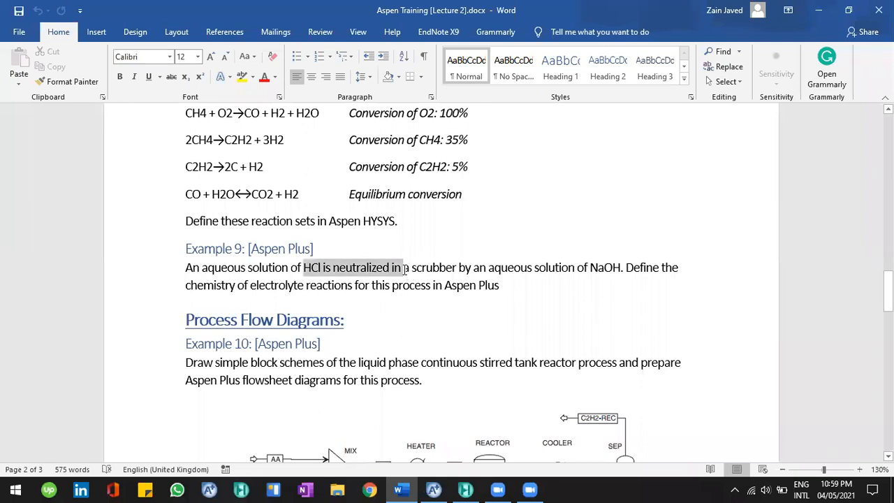
pyautogui.click(409, 268)
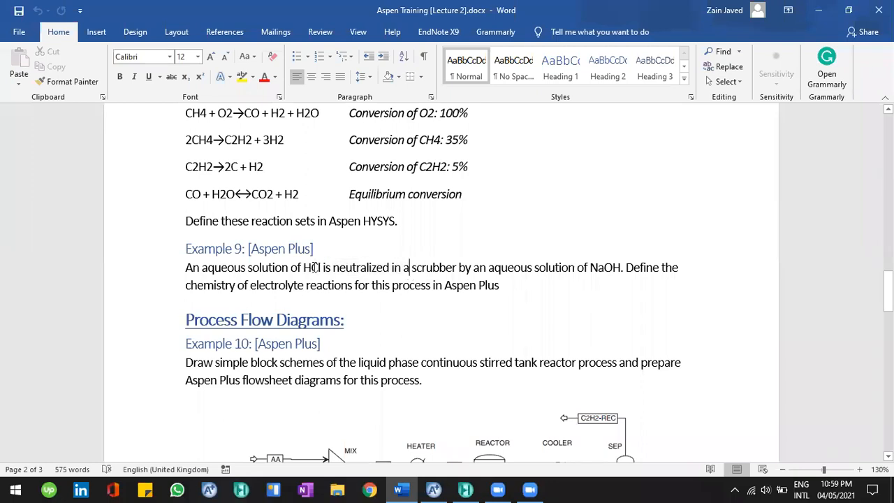
pyautogui.click(440, 489)
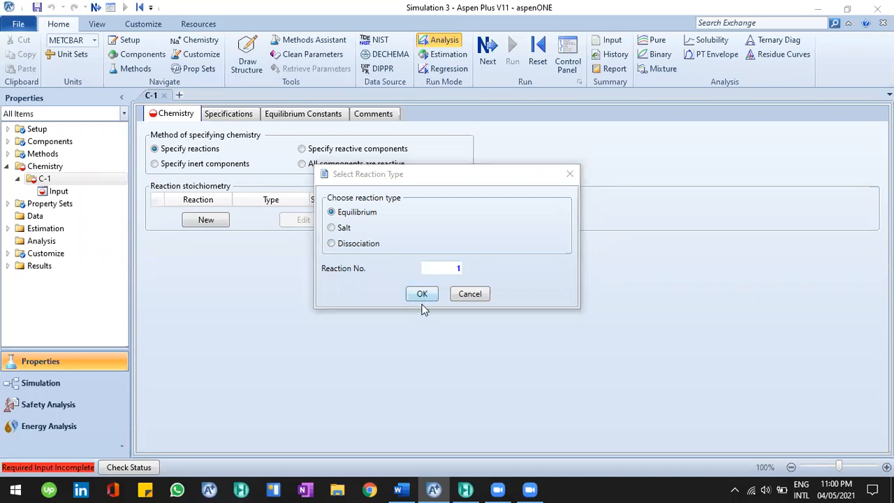
pyautogui.click(372, 238)
pyautogui.click(373, 237)
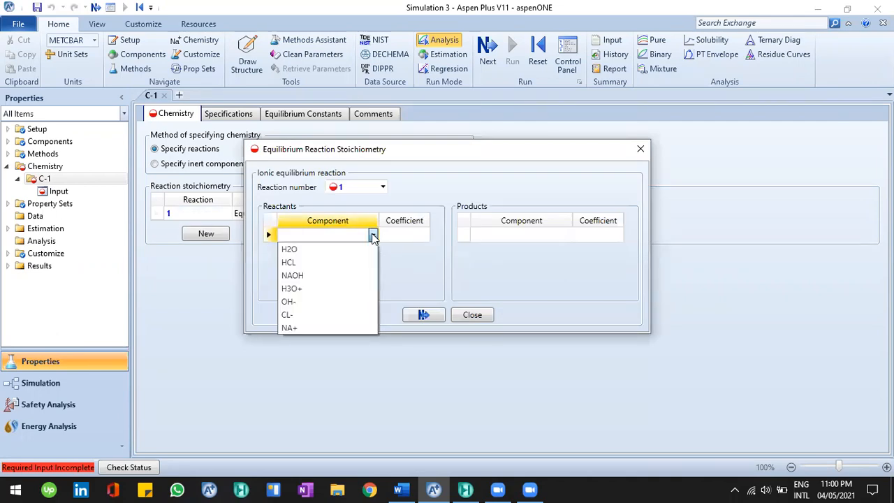
pyautogui.click(373, 237)
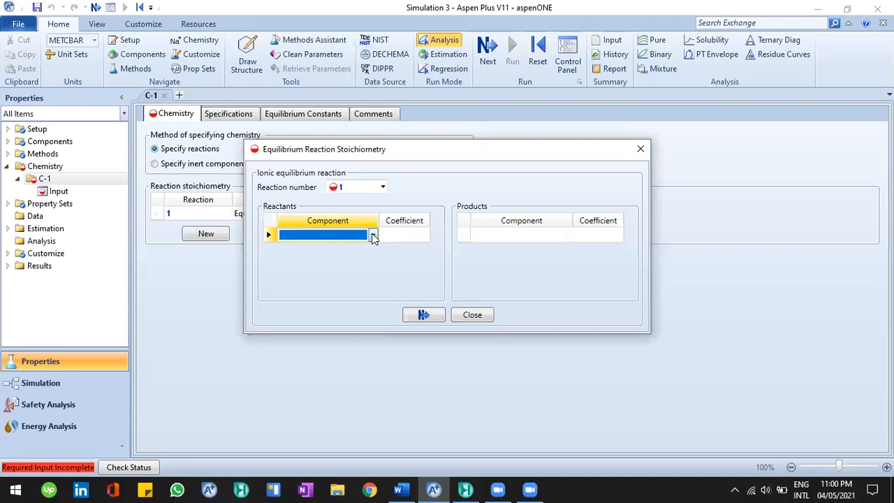
pyautogui.click(373, 237)
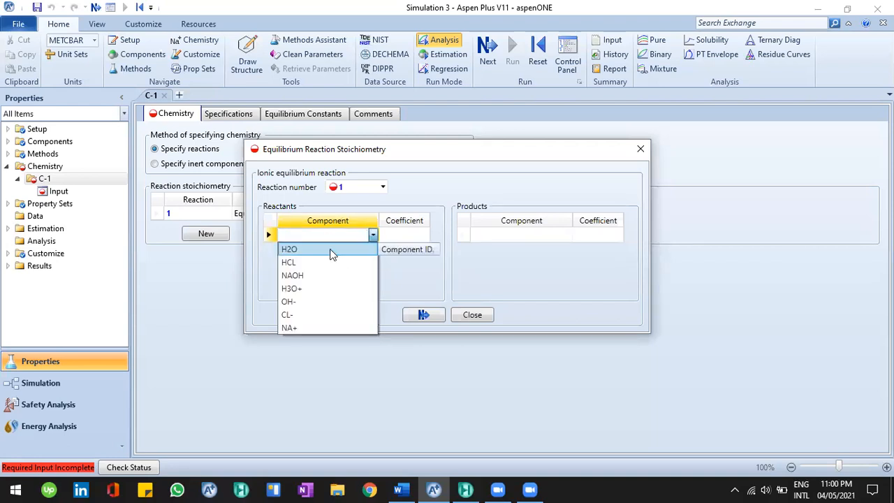
pyautogui.click(374, 237)
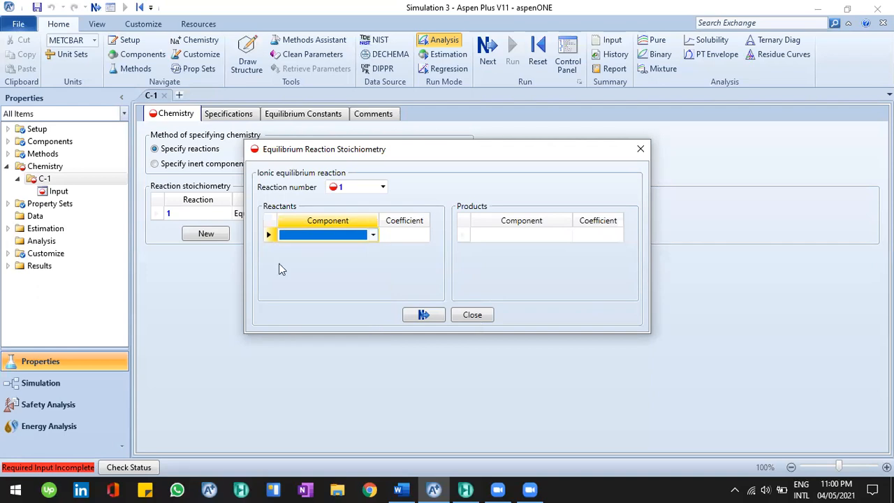
pyautogui.press('Escape')
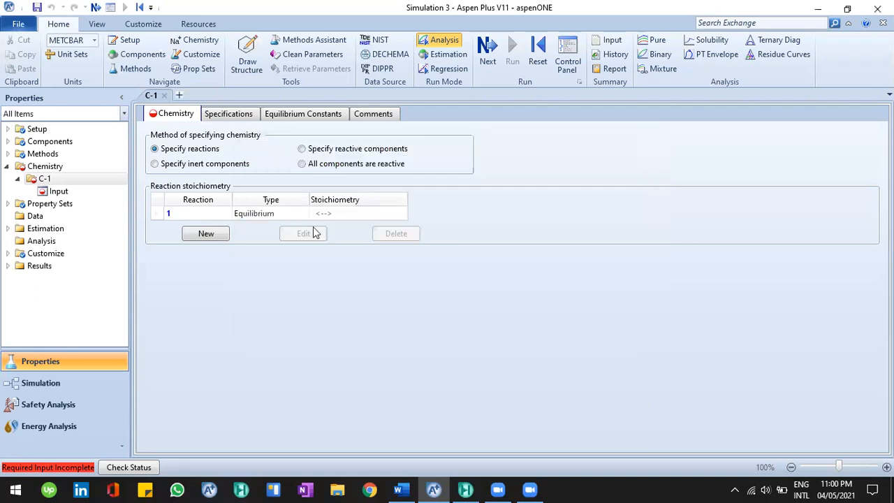
pyautogui.click(389, 234)
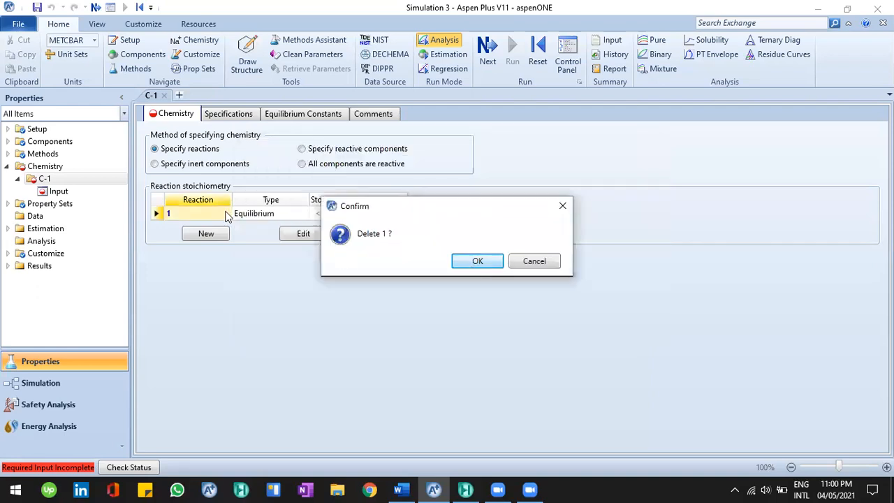
pyautogui.press('Return')
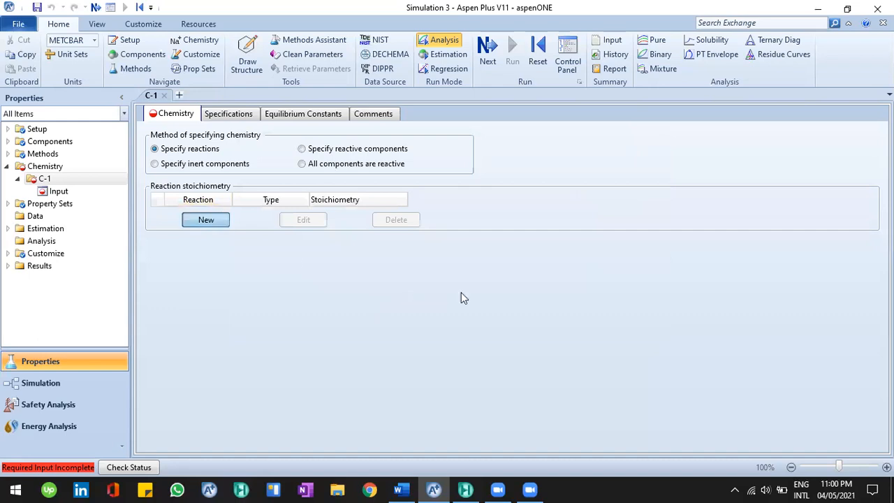
# Add NACL as a new component ID in the Components specifications list
pyautogui.press('Return')
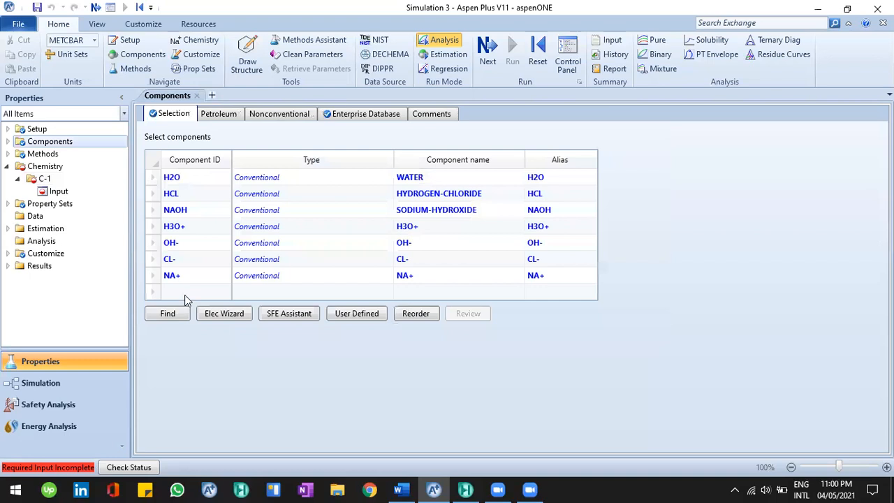
pyautogui.click(186, 293)
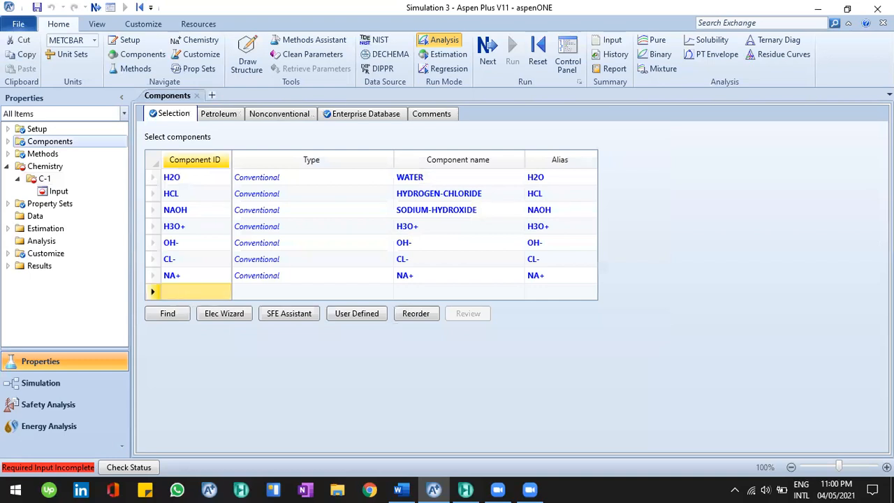
pyautogui.write('NACL')
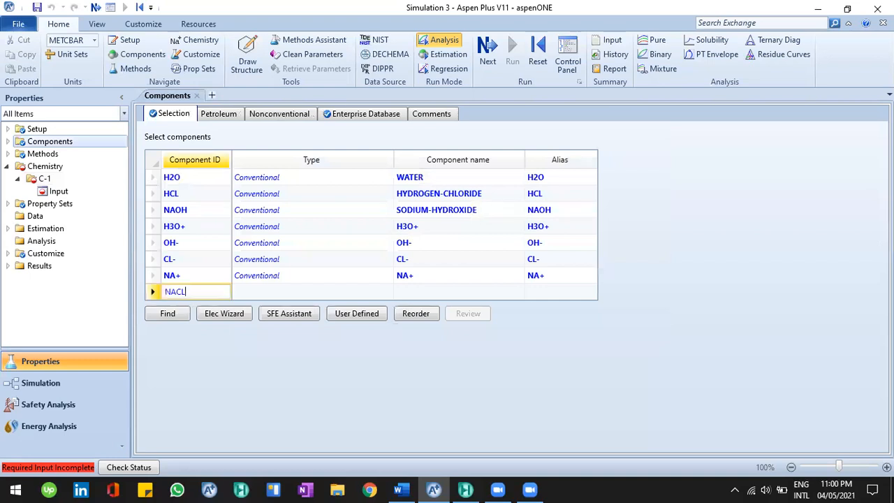
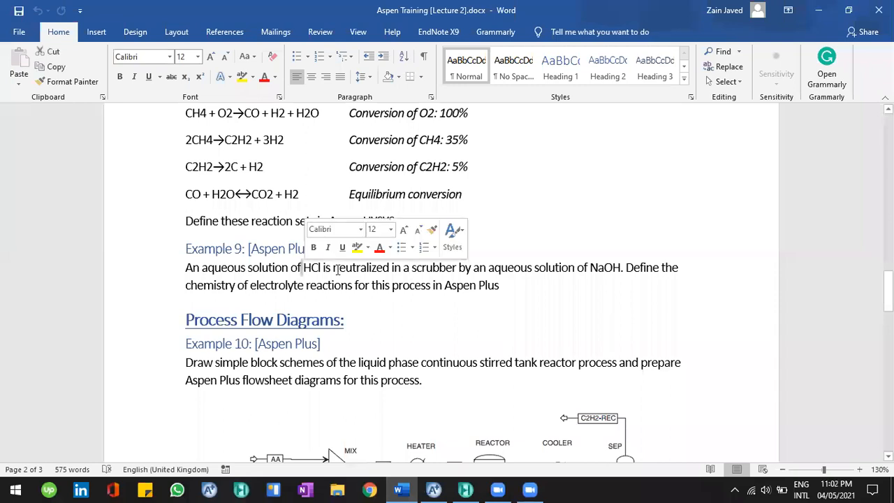
# Review the Example 9 neutralization statement in the Word document and switch back to Aspen Plus
pyautogui.moveTo(609, 267); pyautogui.dragTo(604, 266)
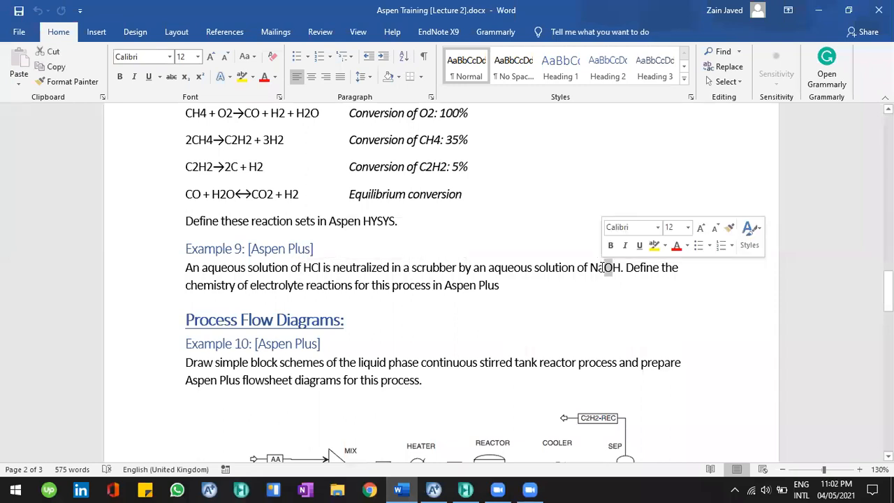
pyautogui.click(327, 286)
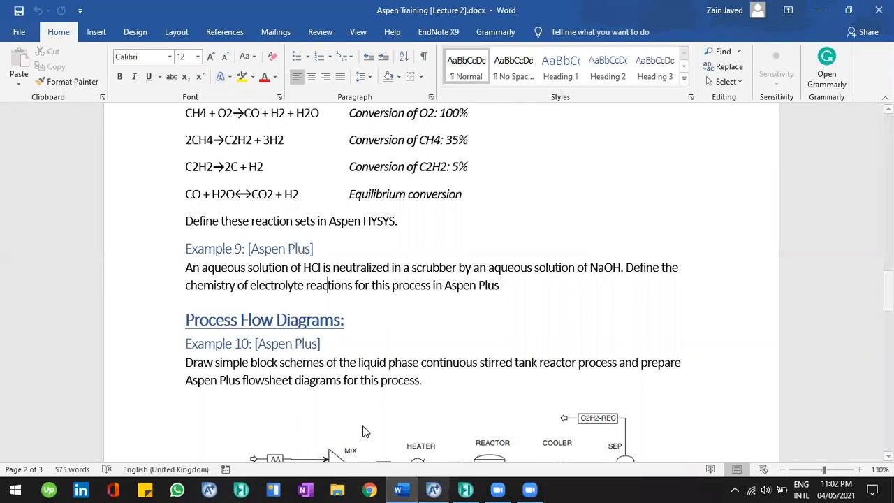
pyautogui.click(435, 489)
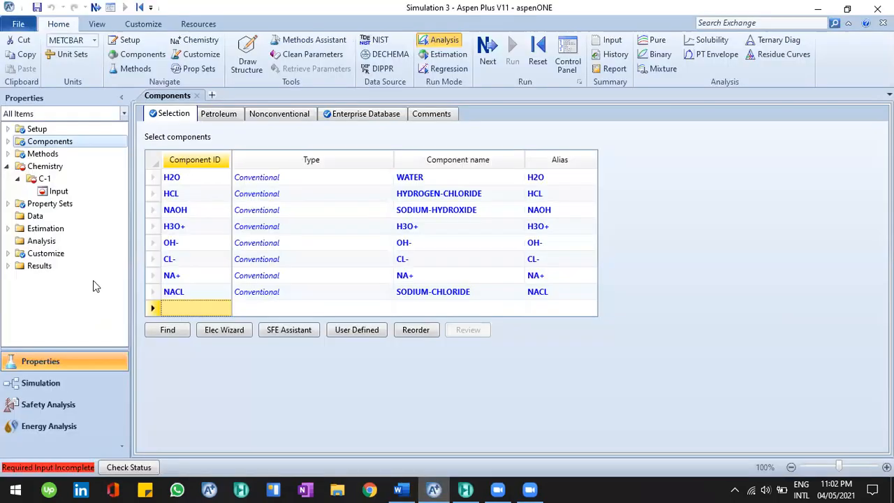
# Add equilibrium reaction 1 to Chemistry C-1 with reactant H2O and products H3O+ and OH-
pyautogui.click(59, 192)
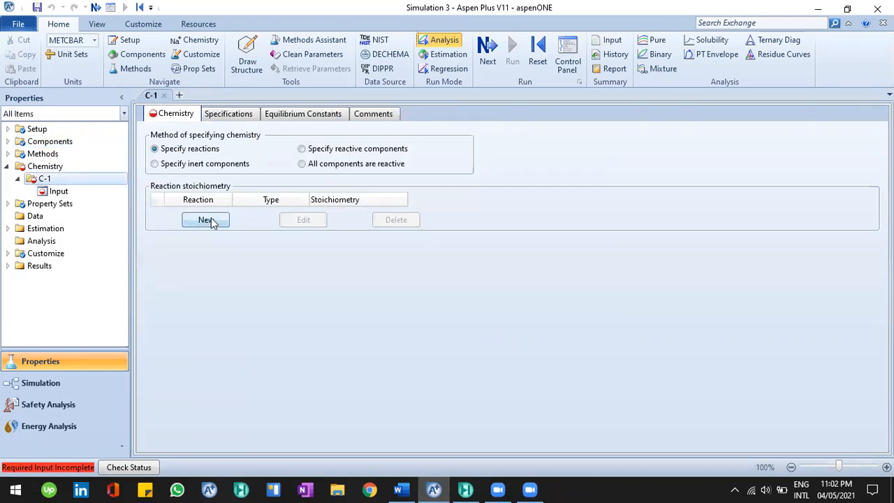
pyautogui.click(206, 220)
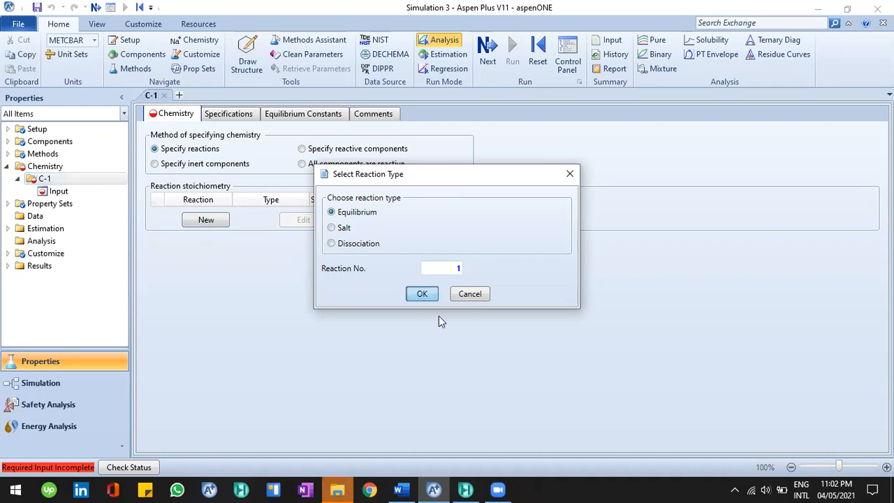
pyautogui.press('Return')
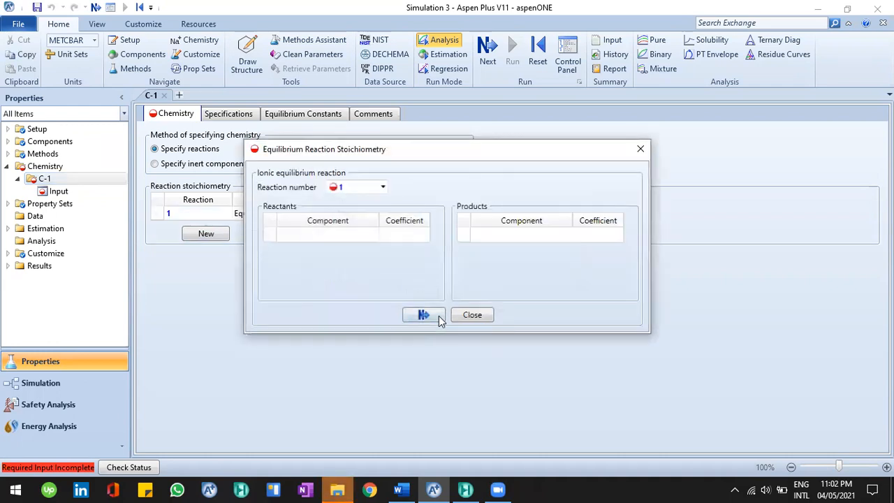
pyautogui.click(372, 240)
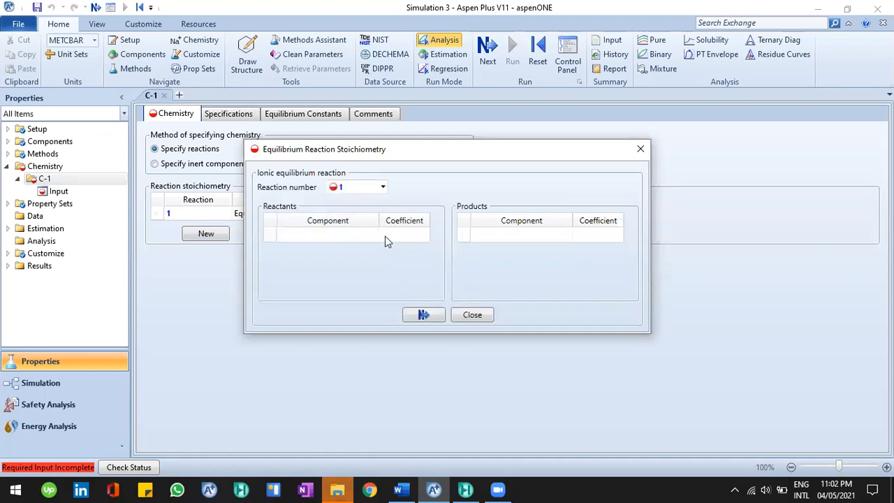
pyautogui.click(373, 236)
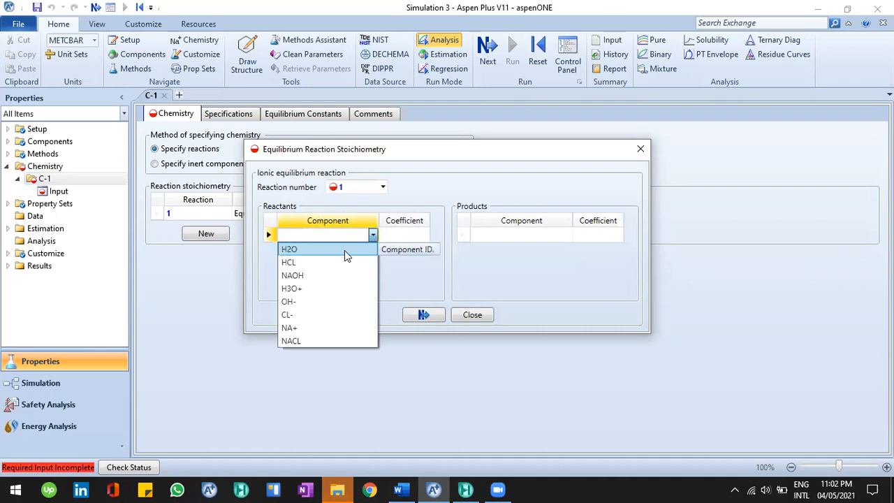
pyautogui.click(344, 250)
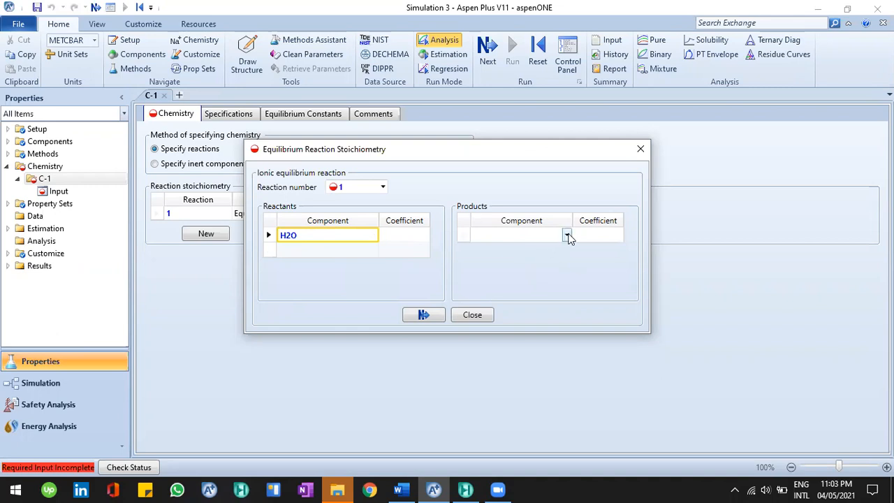
pyautogui.click(566, 236)
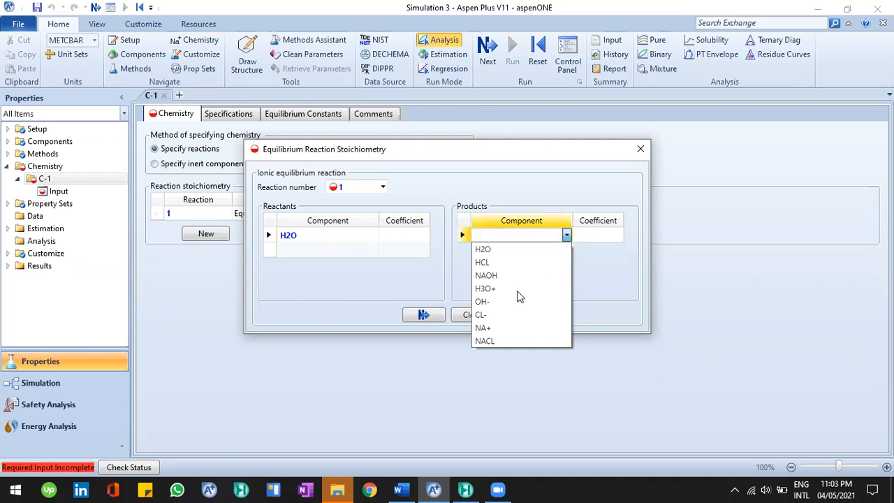
pyautogui.click(618, 239)
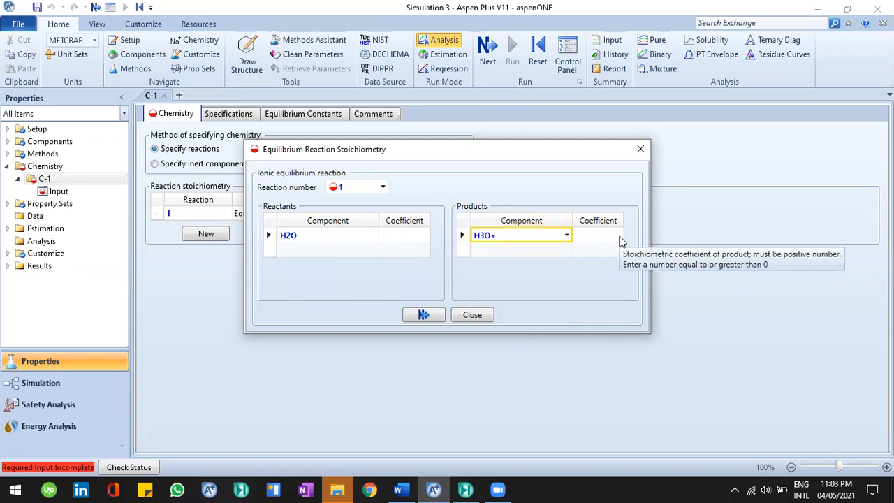
pyautogui.press('Down')
pyautogui.click(508, 318)
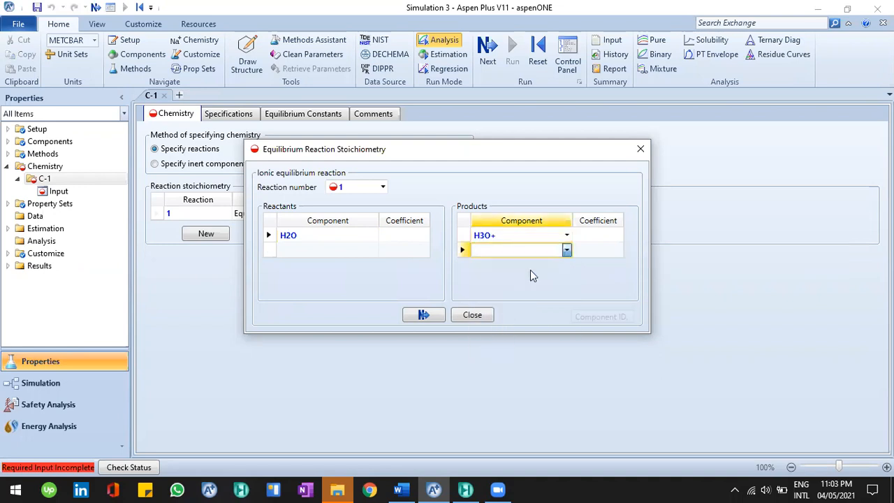
pyautogui.click(393, 237)
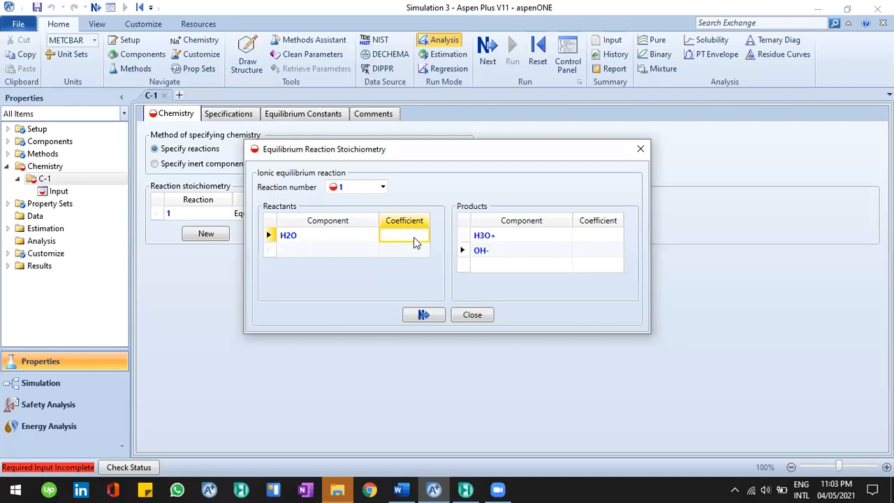
# Set reaction 1 coefficients to -2 for H2O and 1 for H3O+ and OH-, and close the stoichiometry
pyautogui.write('2')
pyautogui.press('BackSpace')
pyautogui.write('-2')
pyautogui.press('Return')
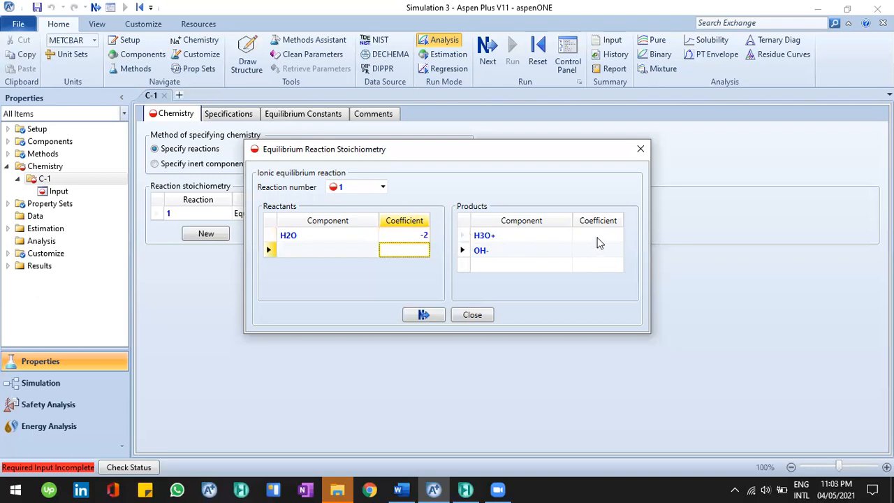
pyautogui.click(597, 238)
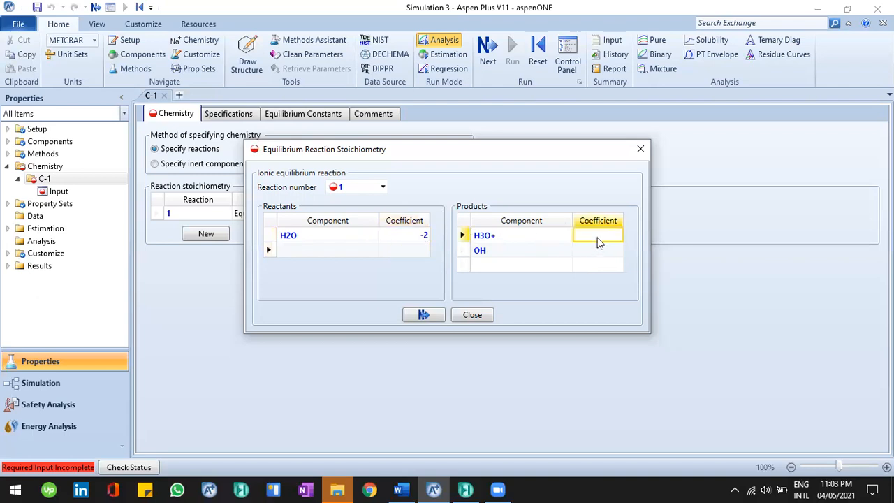
pyautogui.write('1')
pyautogui.press('Return')
pyautogui.write('1')
pyautogui.press('Return')
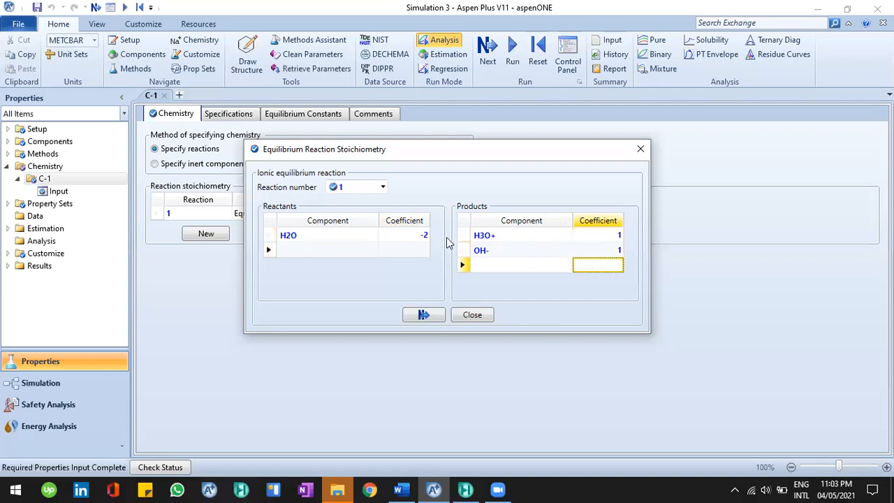
pyautogui.click(433, 316)
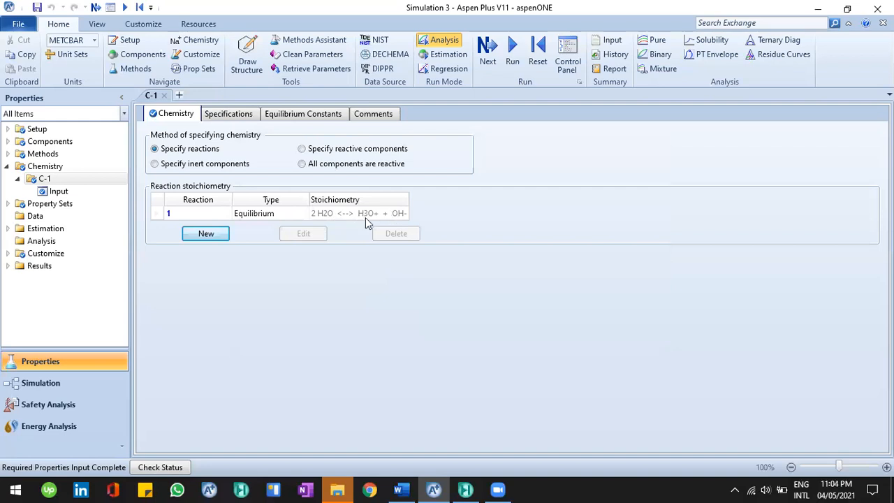
# Add equilibrium reaction 2 with reactants H2O and HCL and products H3O+ and CL-
pyautogui.click(226, 234)
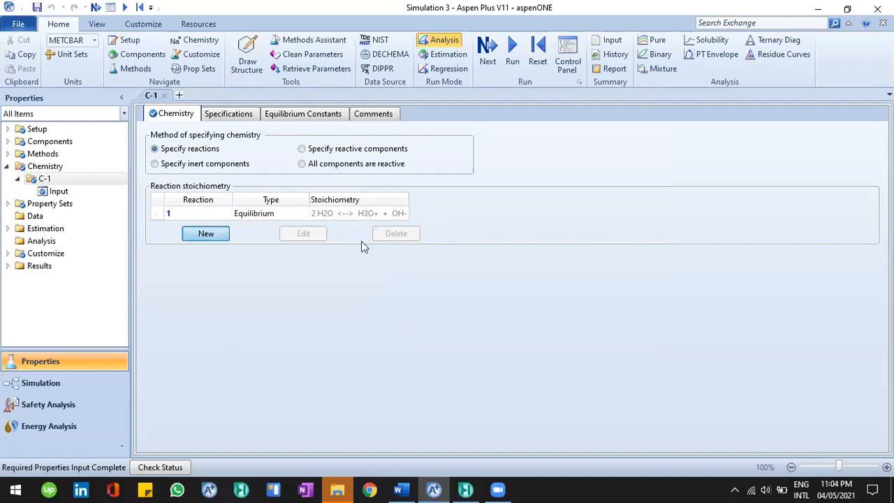
pyautogui.click(421, 296)
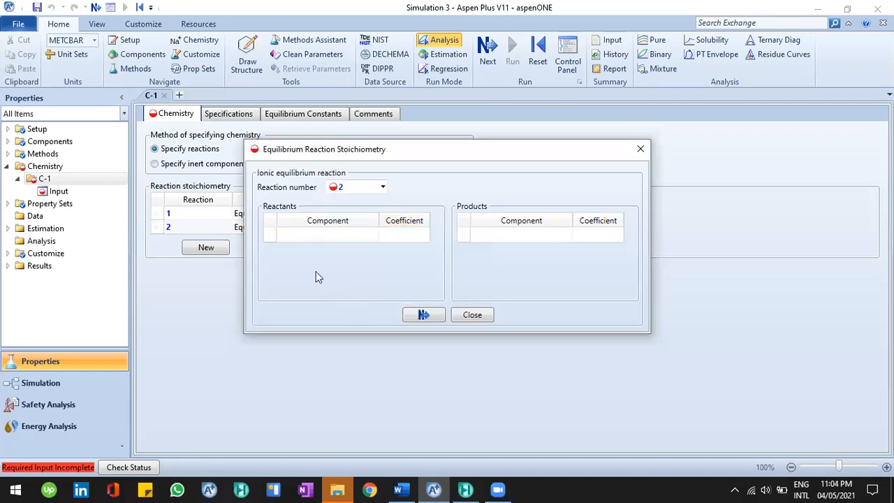
pyautogui.click(372, 236)
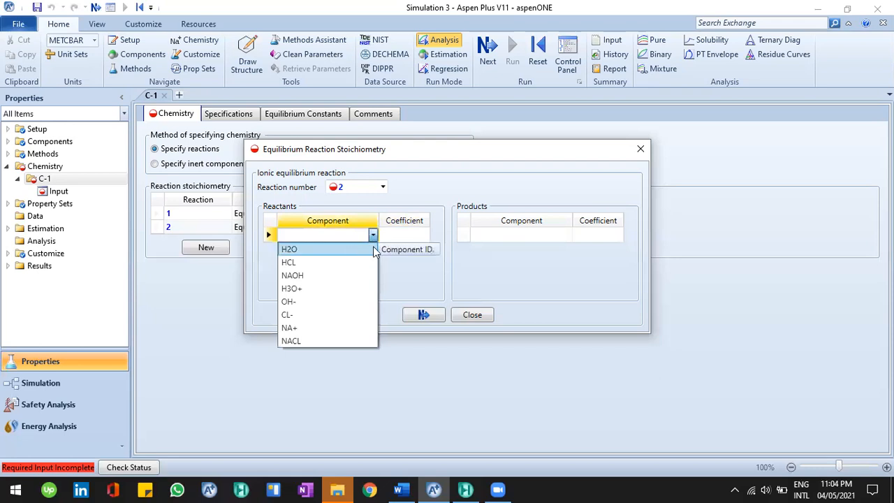
pyautogui.click(374, 249)
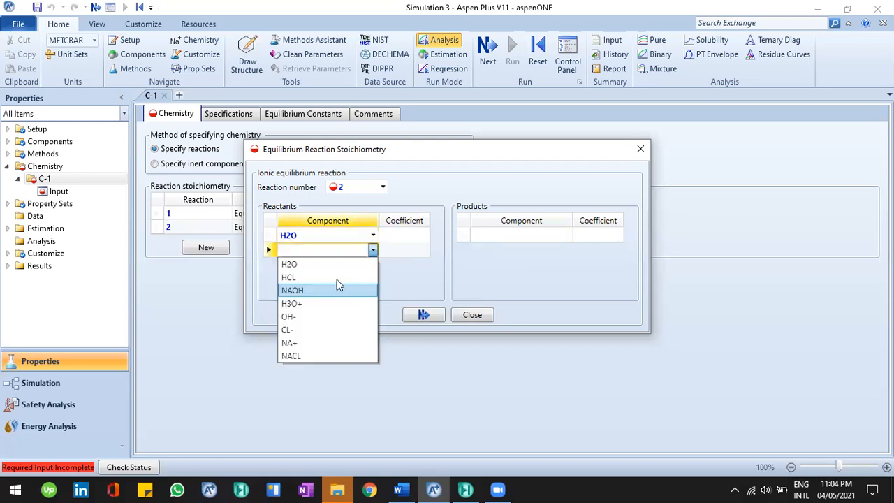
pyautogui.click(336, 278)
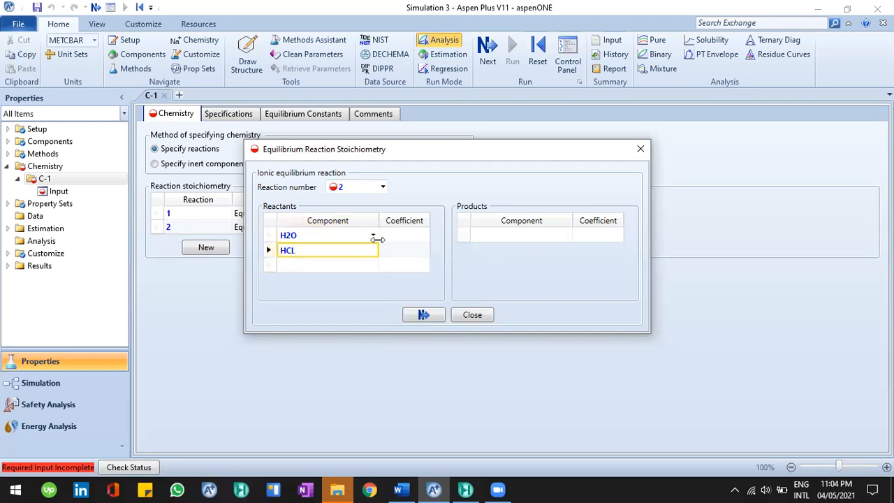
pyautogui.click(565, 236)
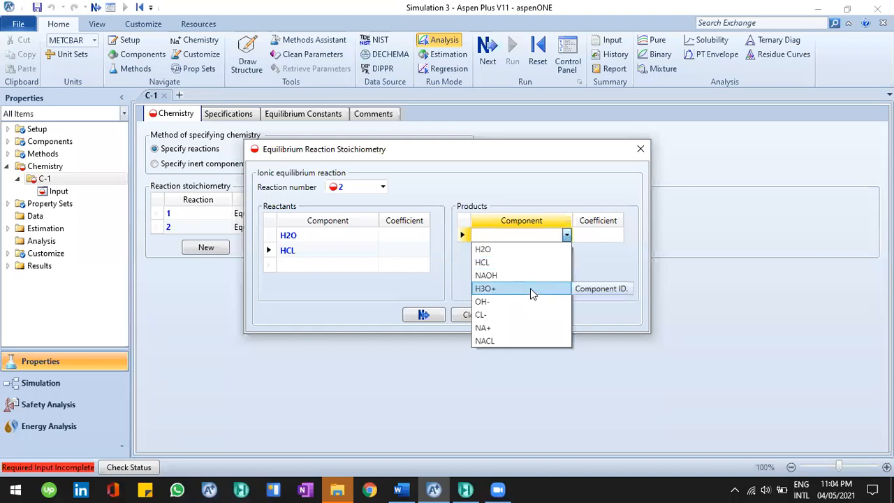
pyautogui.click(529, 288)
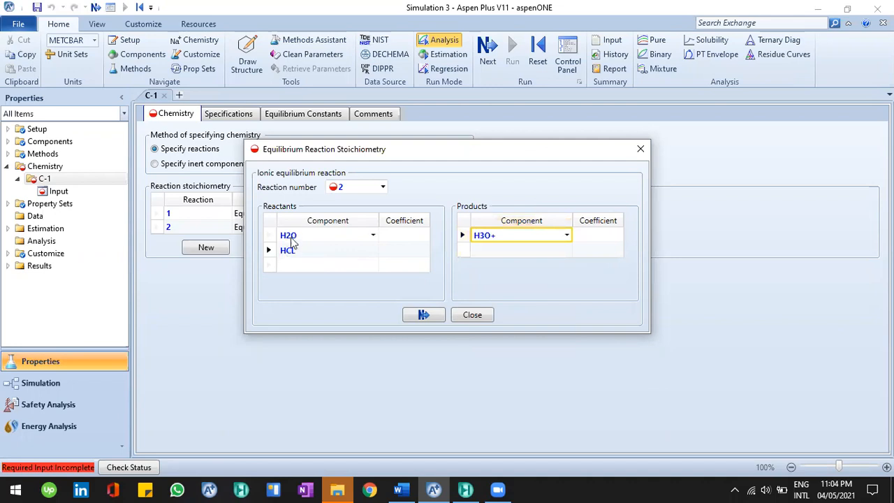
pyautogui.click(566, 251)
pyautogui.click(500, 330)
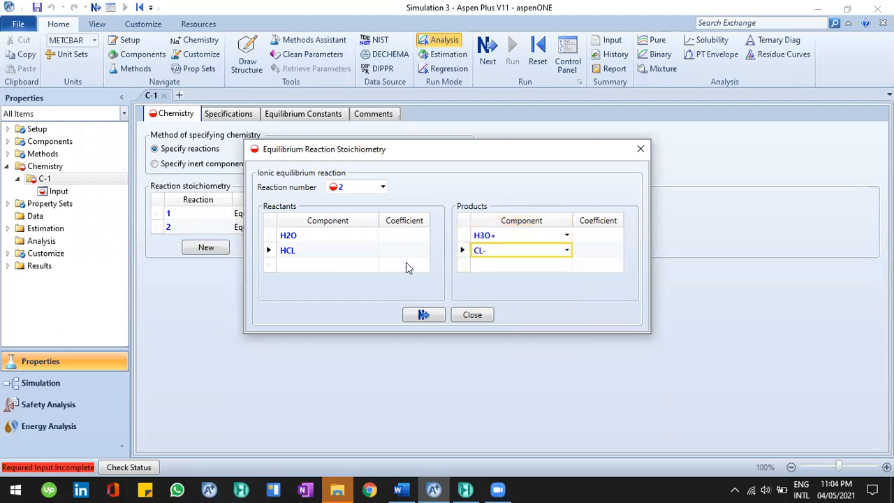
# Set reaction 2 coefficients to -1 for H2O and HCL and 1 for H3O+ and CL-, and close it
pyautogui.click(405, 237)
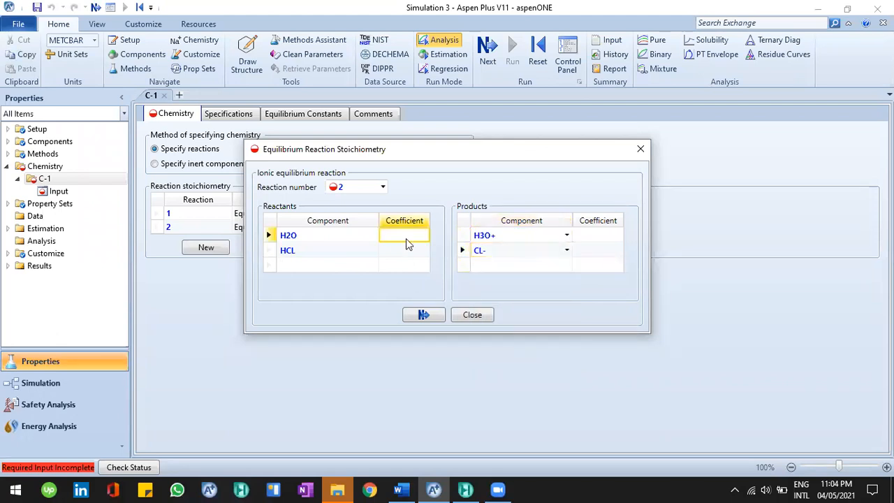
pyautogui.write('-1')
pyautogui.press('Return')
pyautogui.write('1')
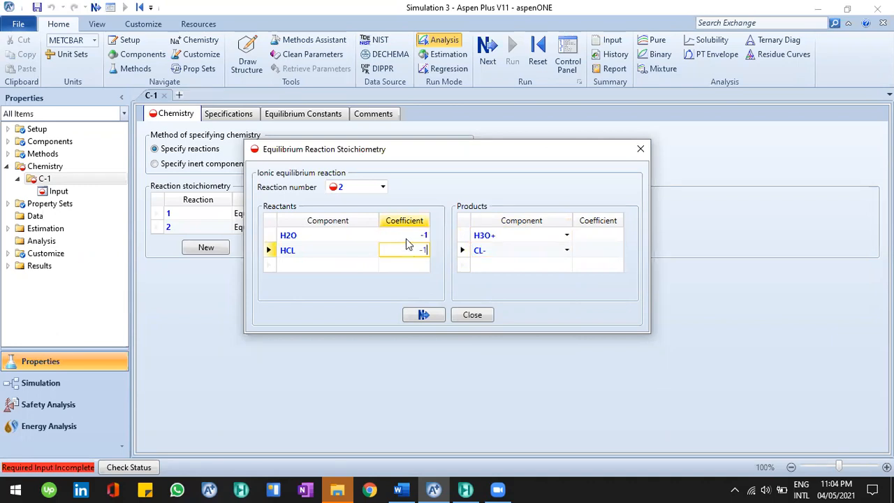
pyautogui.press('Return')
pyautogui.click(597, 238)
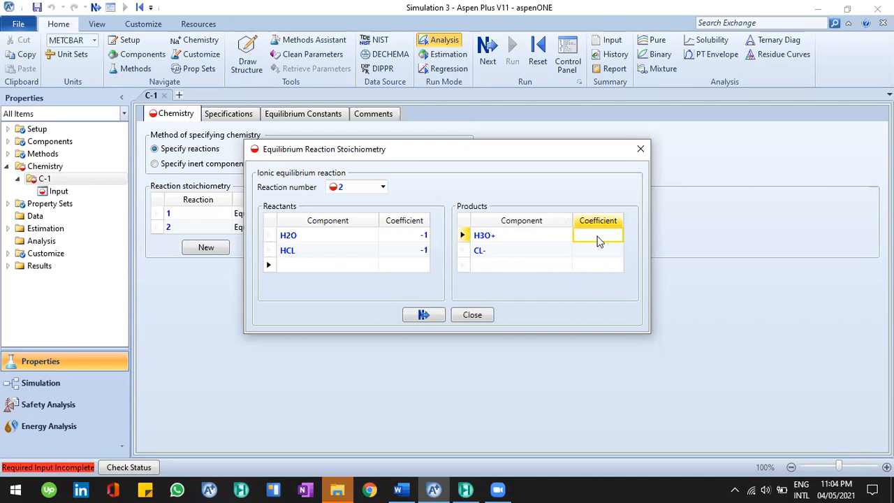
pyautogui.write('1')
pyautogui.press('Return')
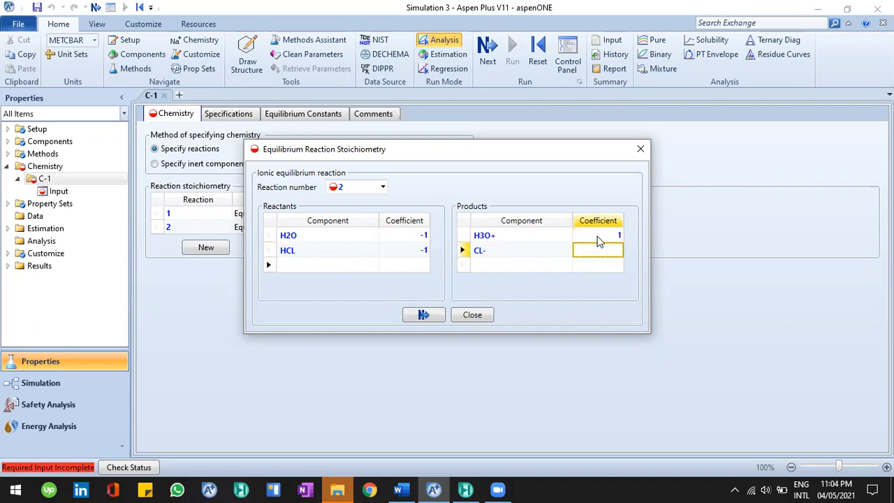
pyautogui.write('1')
pyautogui.press('Return')
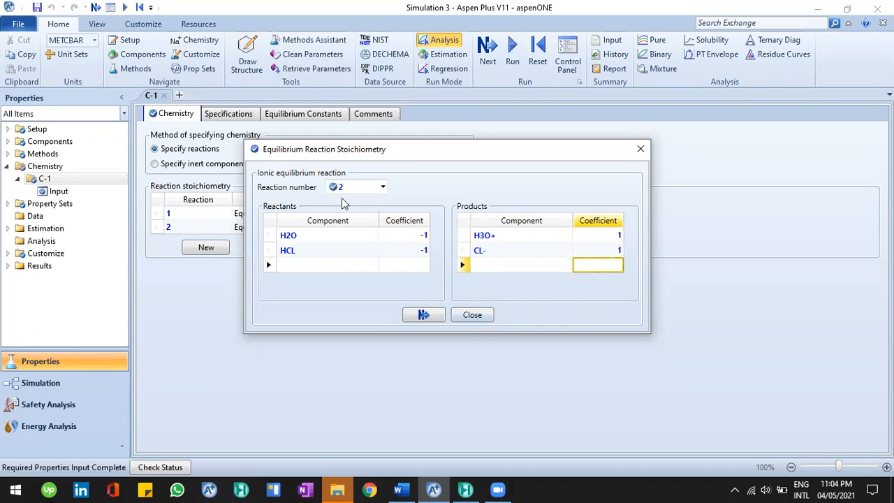
pyautogui.click(419, 314)
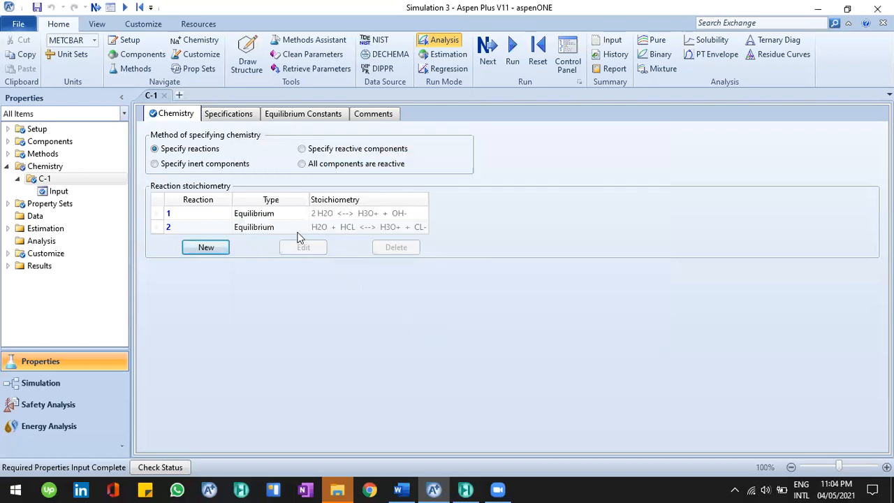
# Add a new dissociation reaction to Chemistry C-1 with NAOH as the dissociating electrolyte
pyautogui.click(215, 252)
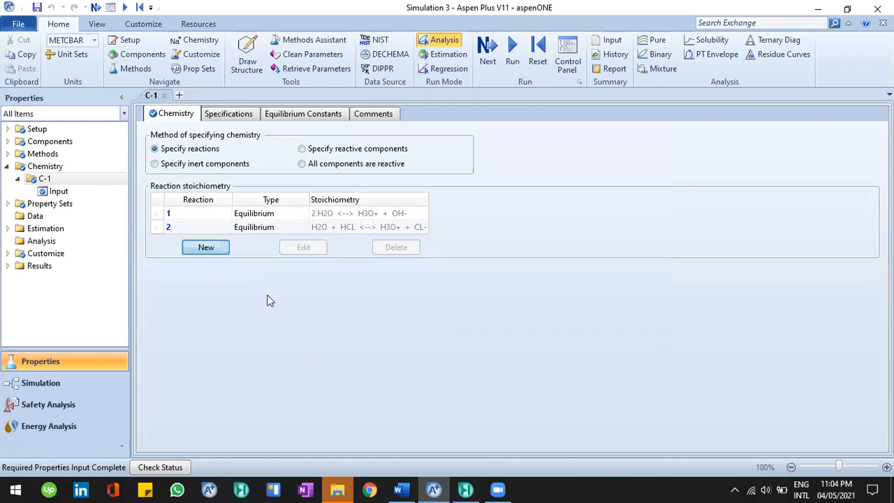
pyautogui.click(343, 229)
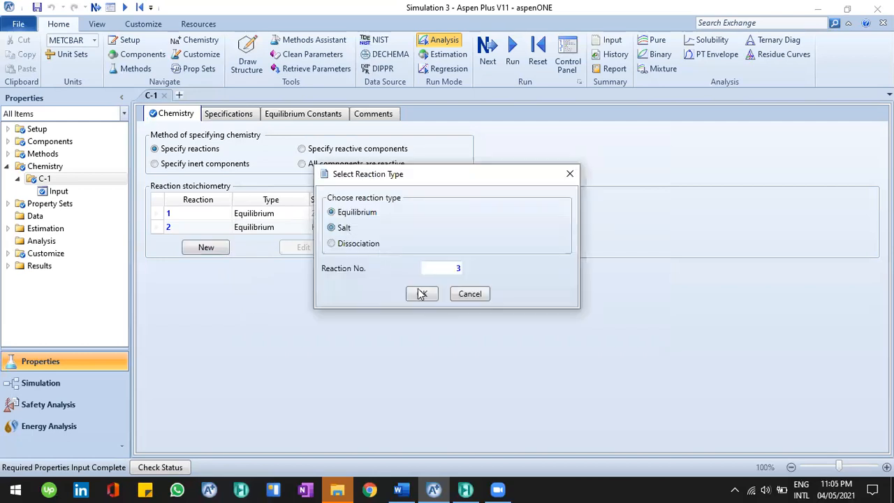
pyautogui.click(360, 249)
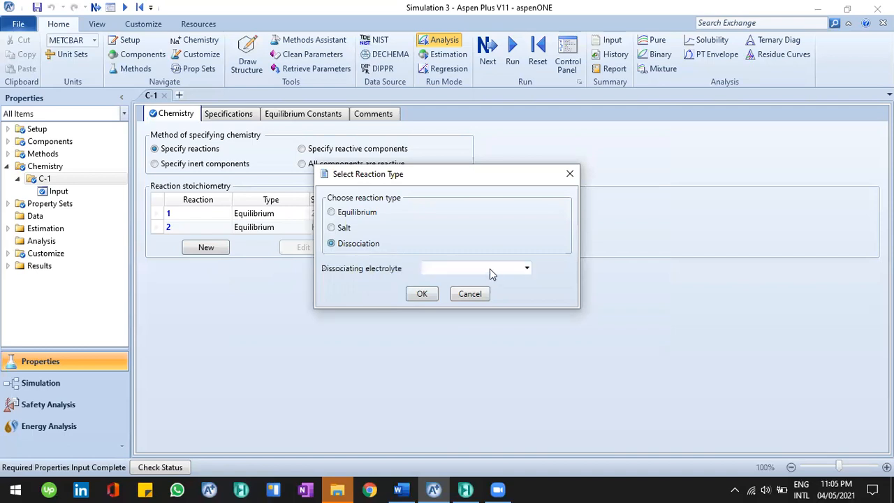
pyautogui.click(526, 269)
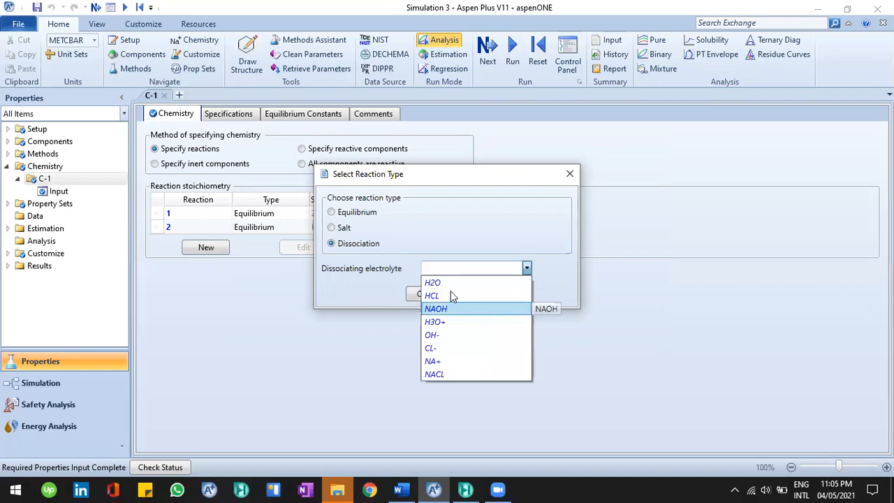
pyautogui.click(500, 309)
pyautogui.click(428, 295)
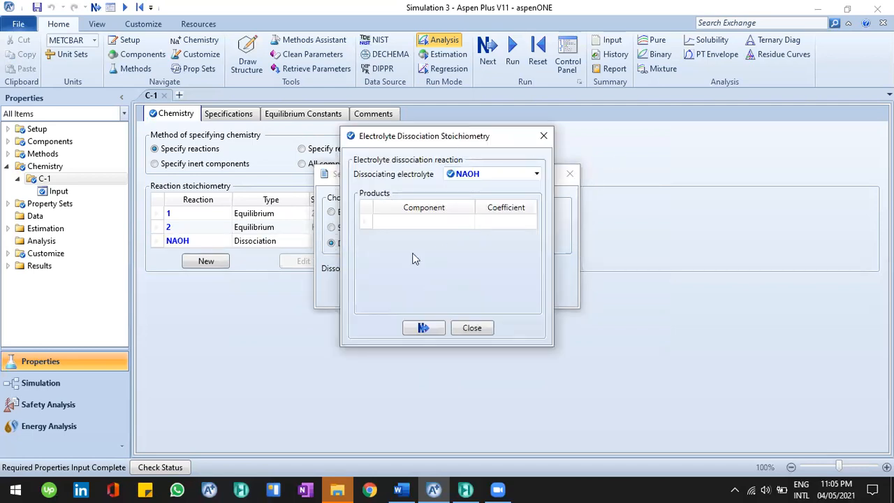
# Set the NAOH dissociation products to NA+ and OH-, each with coefficient 1, and close the stoichiometry
pyautogui.moveTo(451, 142); pyautogui.dragTo(619, 148)
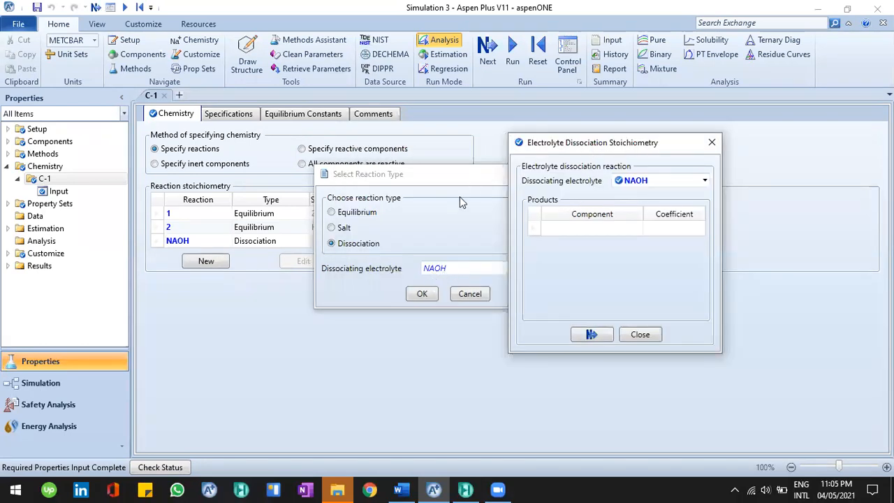
pyautogui.moveTo(558, 142); pyautogui.dragTo(473, 130)
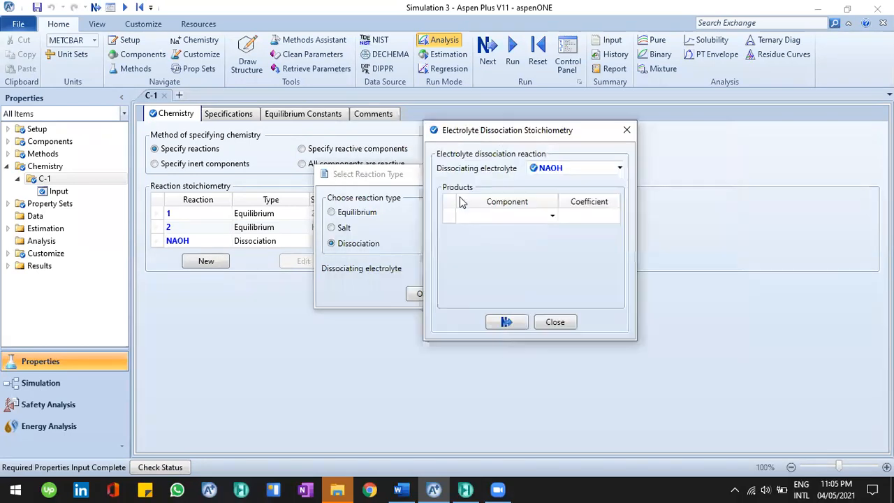
pyautogui.click(553, 211)
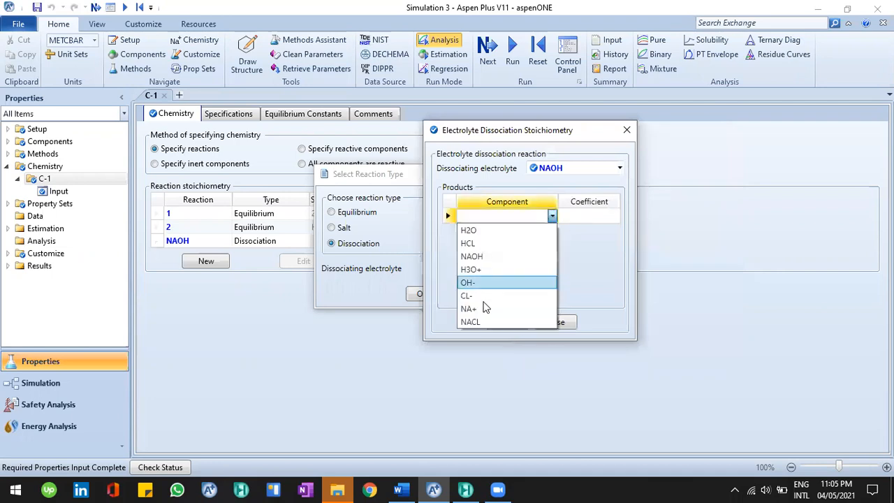
pyautogui.click(552, 226)
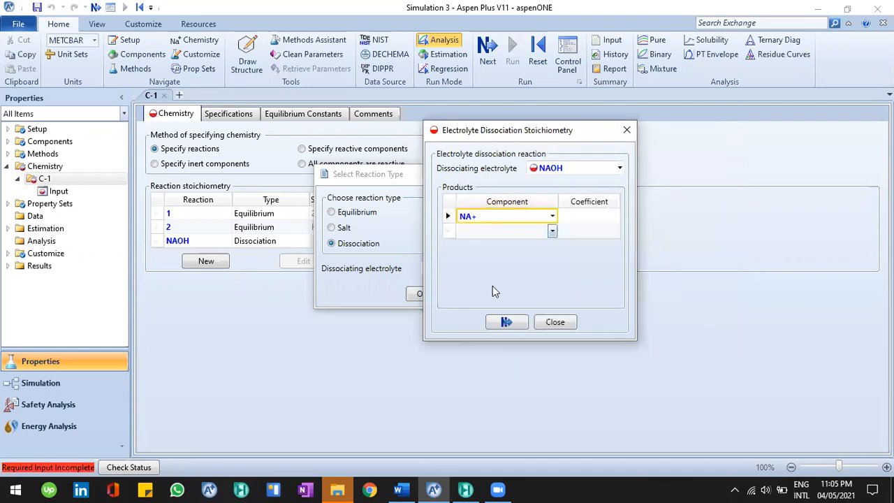
pyautogui.click(489, 231)
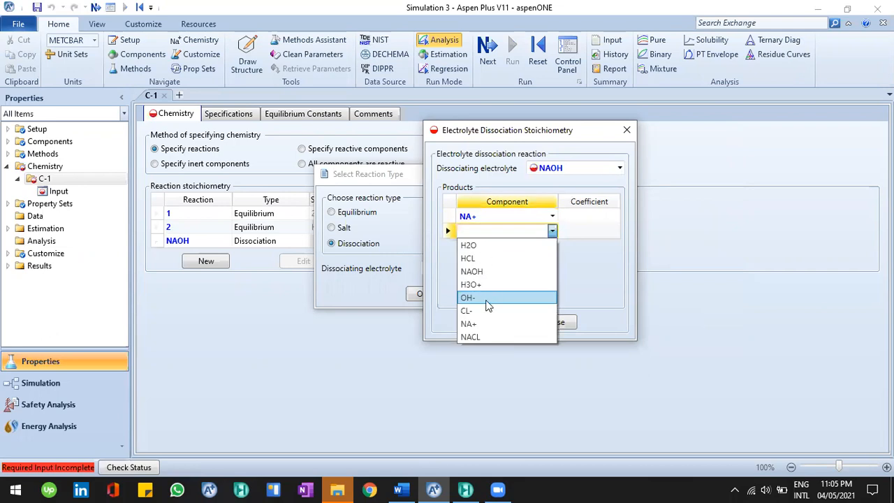
pyautogui.press('Return')
pyautogui.click(572, 220)
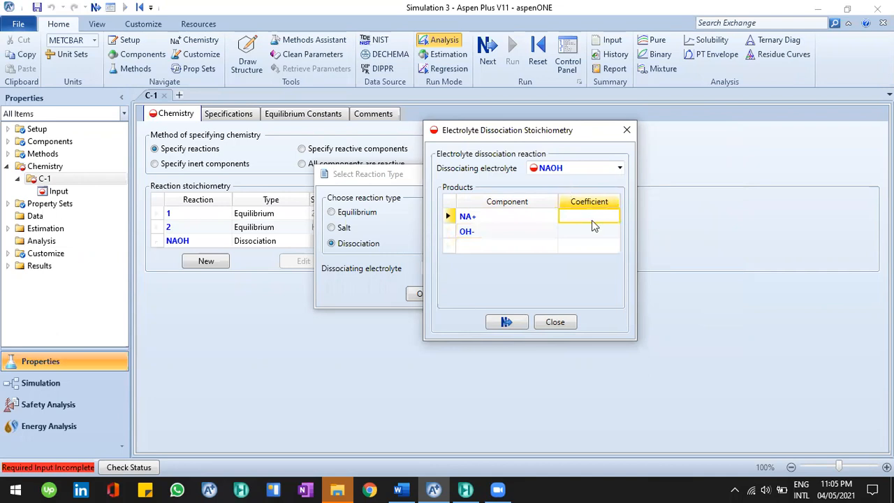
pyautogui.write('1')
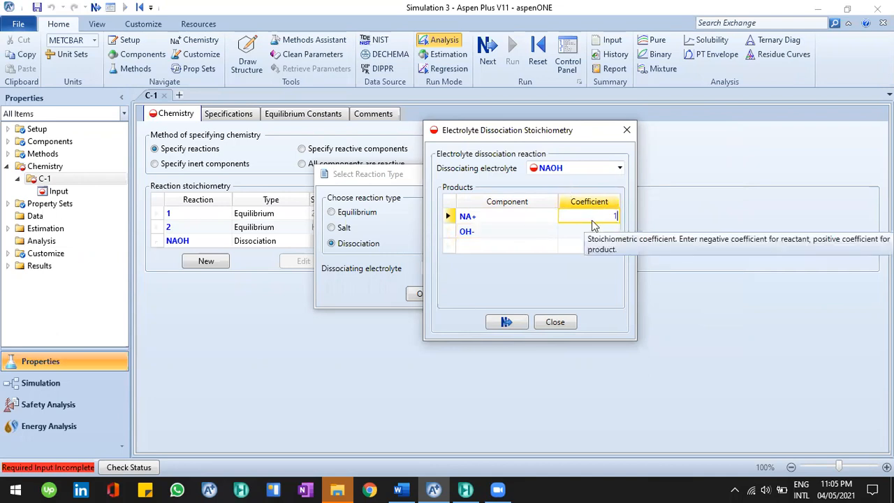
pyautogui.press('Return')
pyautogui.write('1')
pyautogui.press('Return')
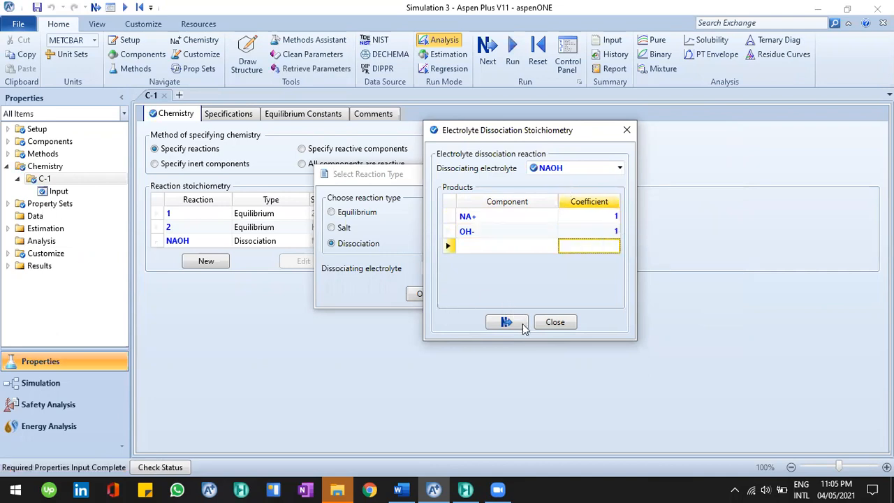
pyautogui.click(508, 323)
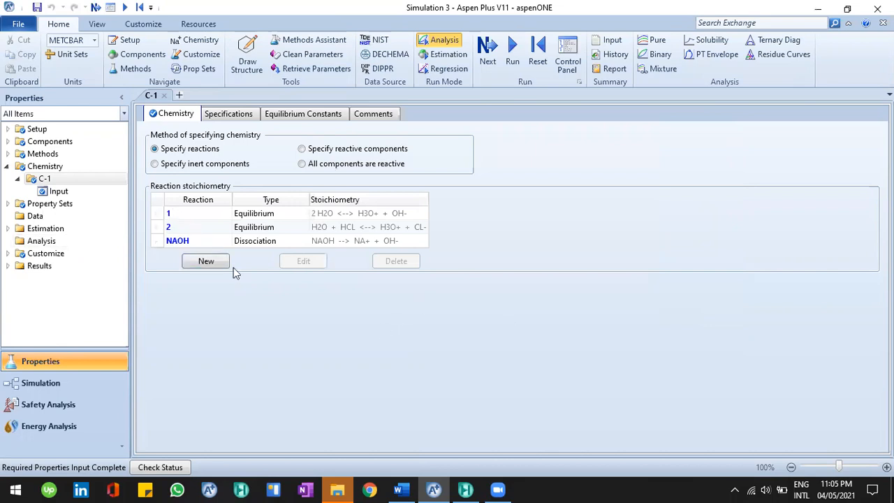
pyautogui.press('Return')
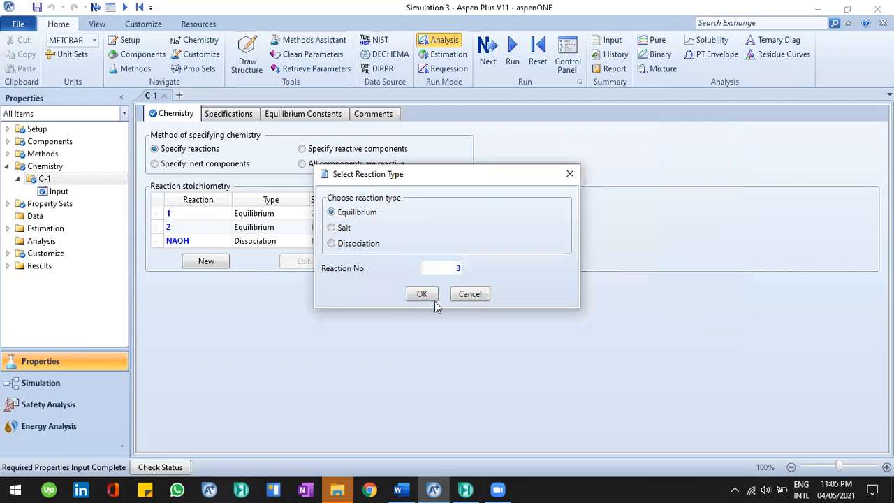
pyautogui.press('Down')
pyautogui.press('Escape')
pyautogui.click(58, 191)
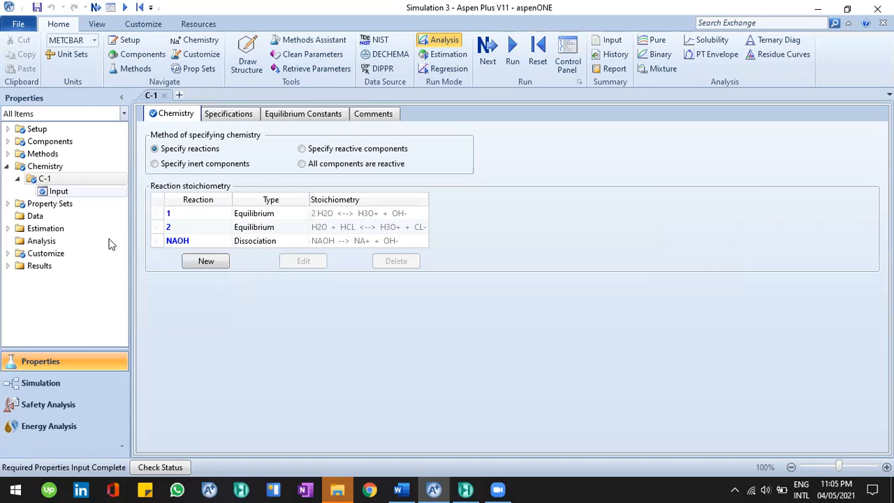
pyautogui.click(225, 261)
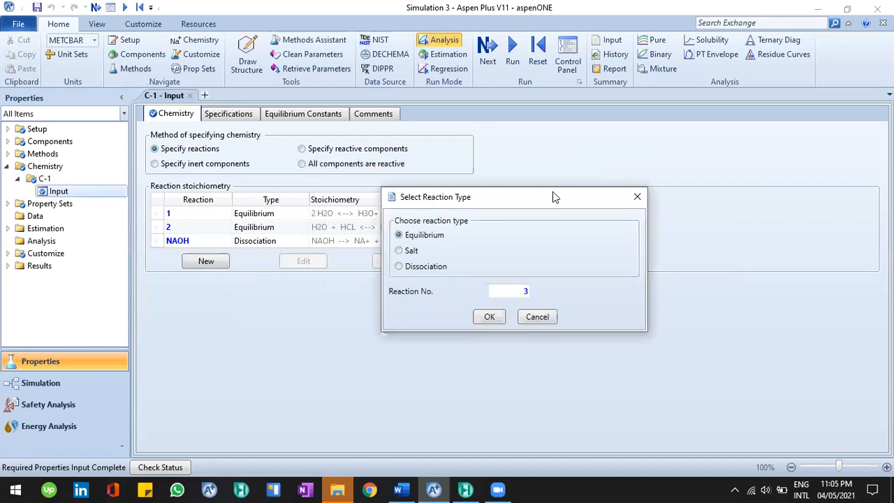
pyautogui.click(637, 196)
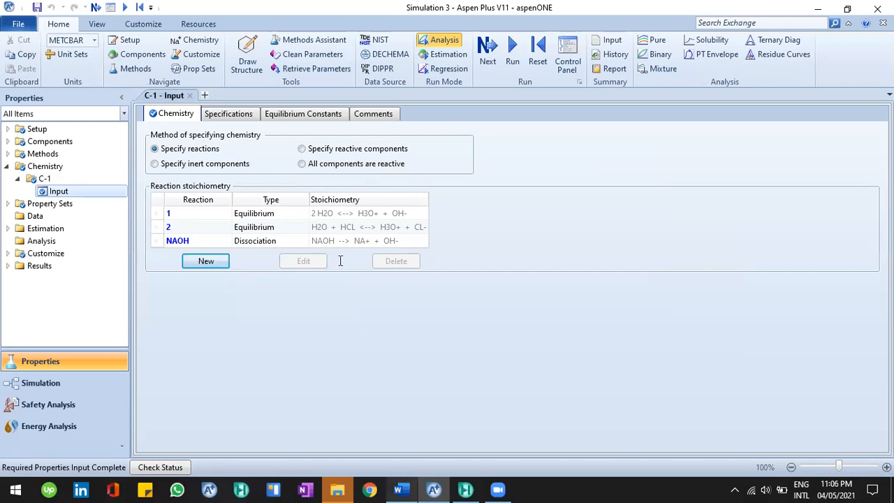
# Switch to the Word document to review the example's problem statement, then return
pyautogui.hotkey('alt', 'Tab')
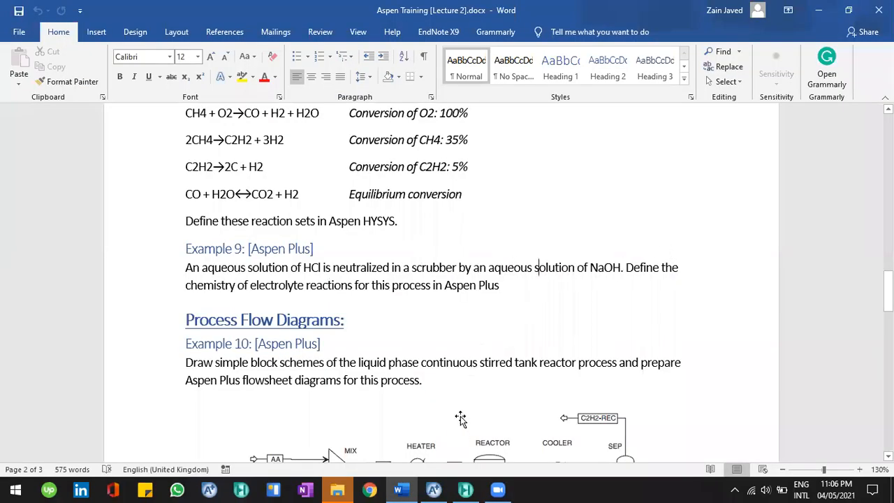
pyautogui.hotkey('alt', 'Tab')
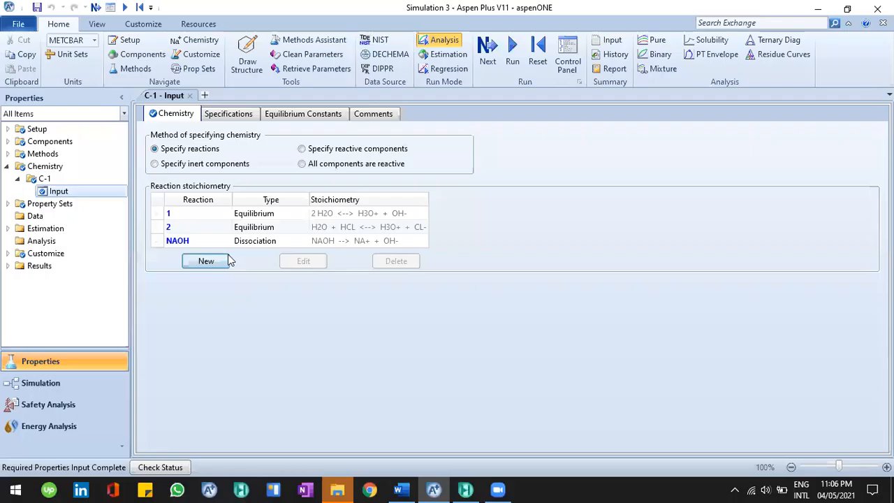
pyautogui.press('Return')
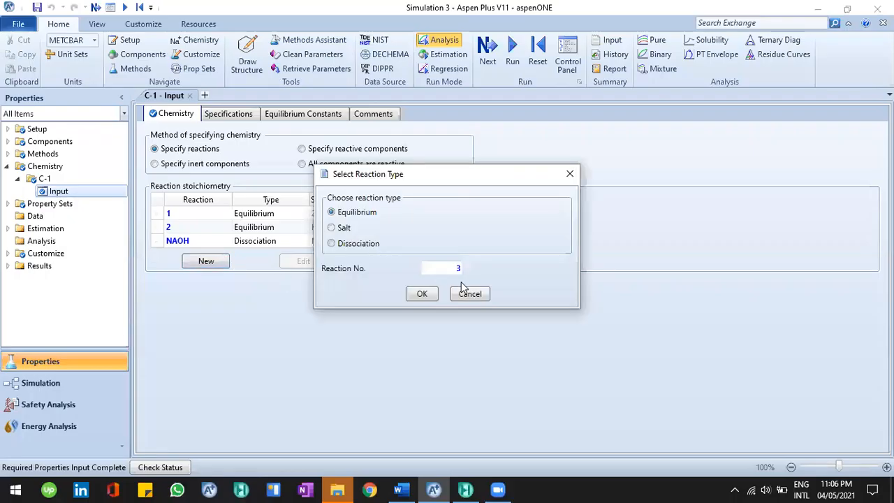
pyautogui.press('Down')
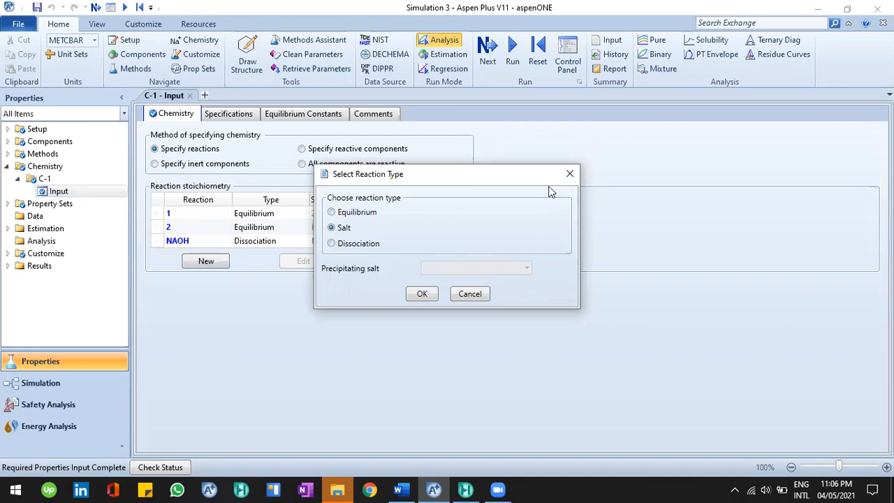
pyautogui.press('Escape')
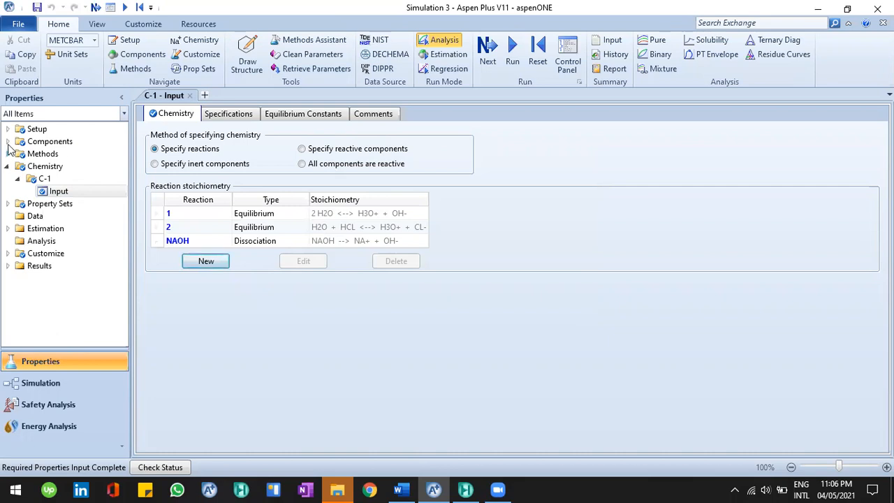
# Change the component type of NACL to Solid in the component specifications
pyautogui.click(7, 141)
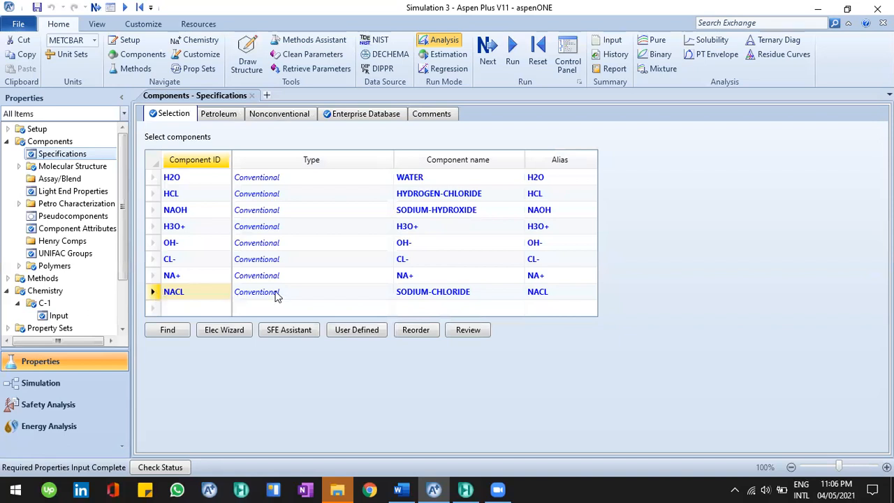
pyautogui.click(280, 293)
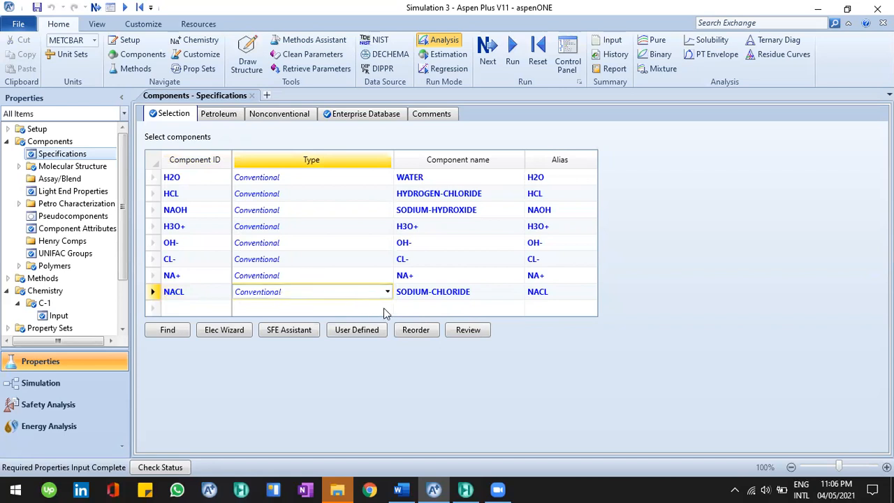
pyautogui.click(207, 295)
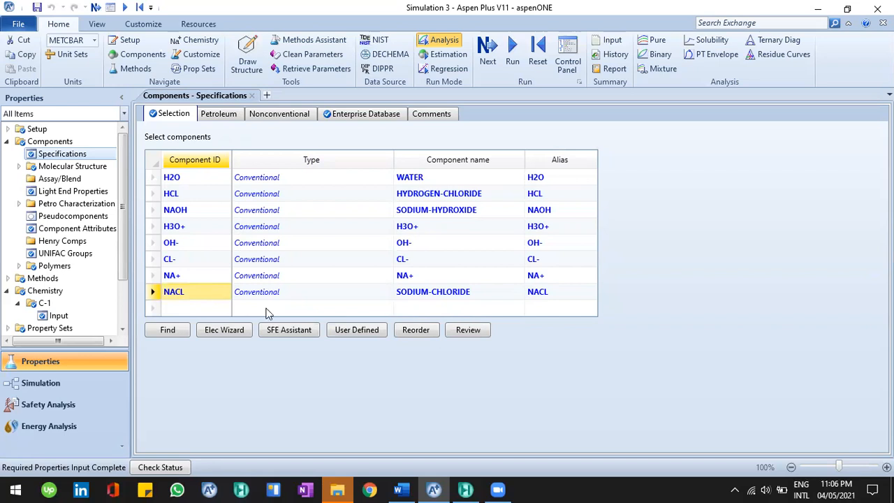
pyautogui.click(388, 299)
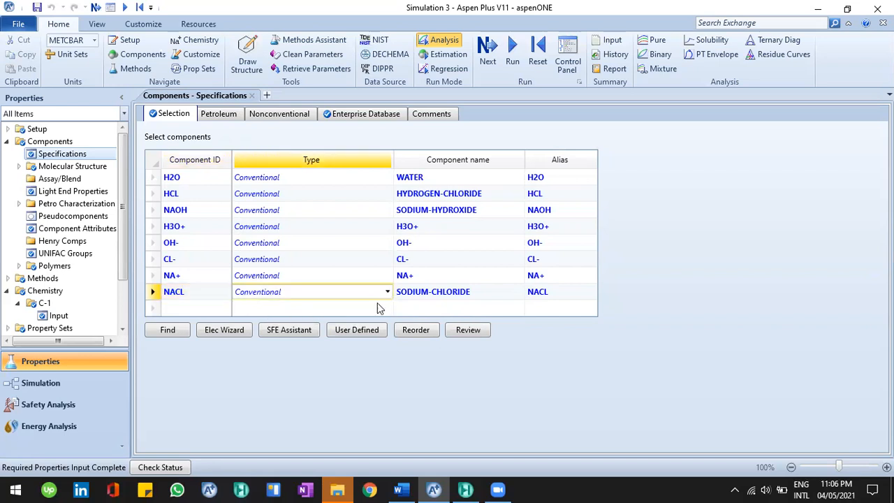
pyautogui.click(386, 292)
pyautogui.press('Down')
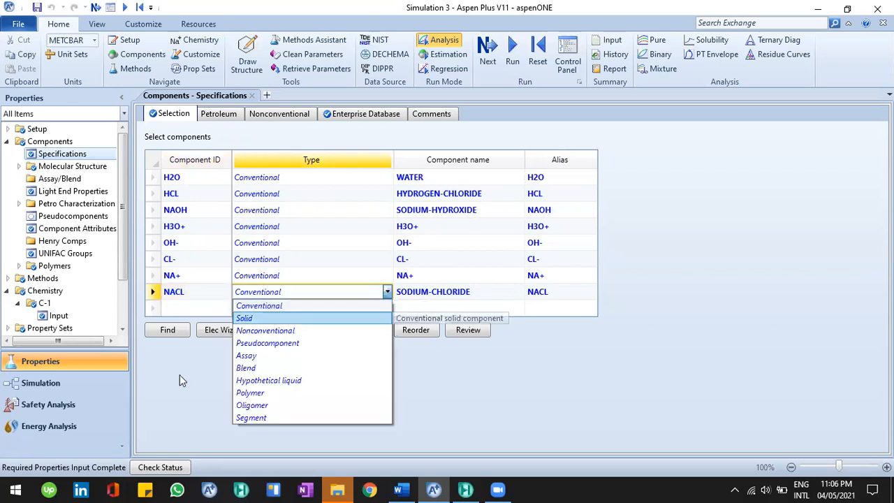
pyautogui.press('Return')
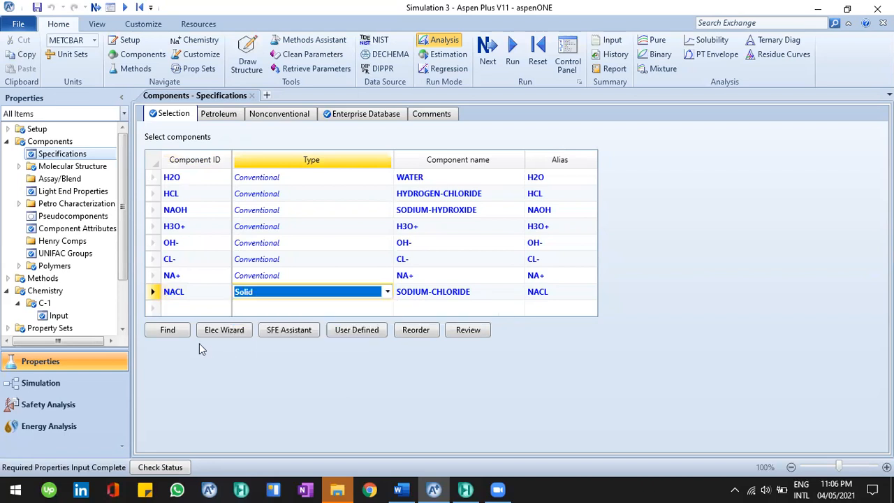
# Add a new salt reaction to Chemistry C-1 with NACL as the precipitating salt
pyautogui.click(60, 316)
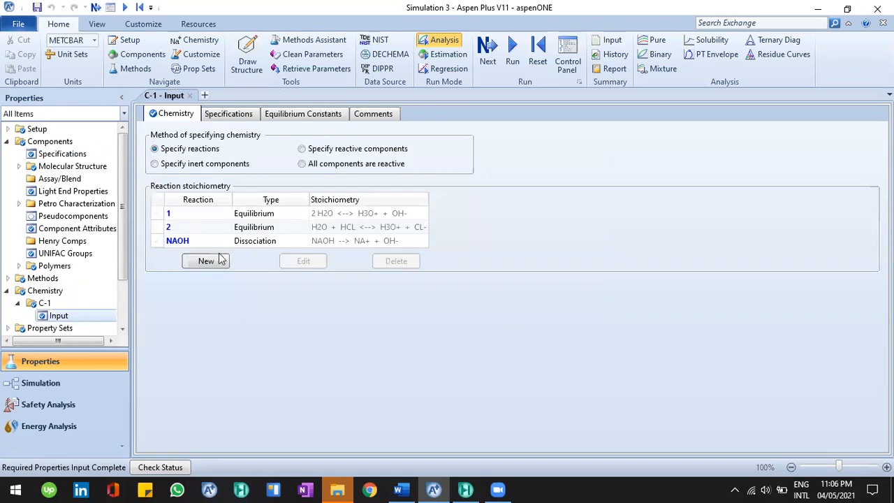
pyautogui.click(206, 261)
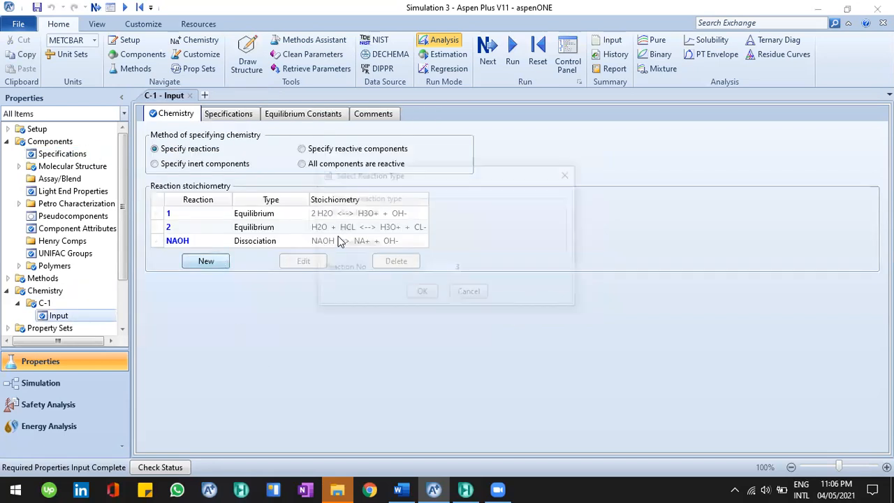
pyautogui.click(342, 226)
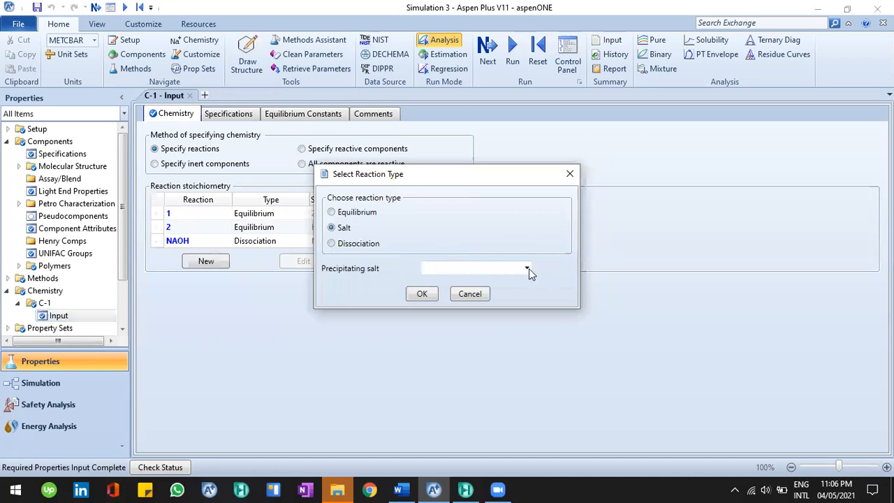
pyautogui.click(517, 272)
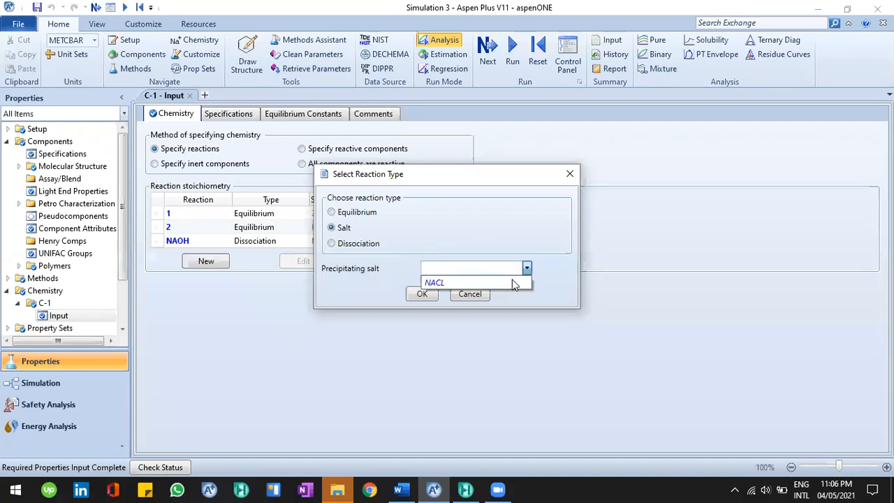
pyautogui.click(450, 282)
pyautogui.click(423, 294)
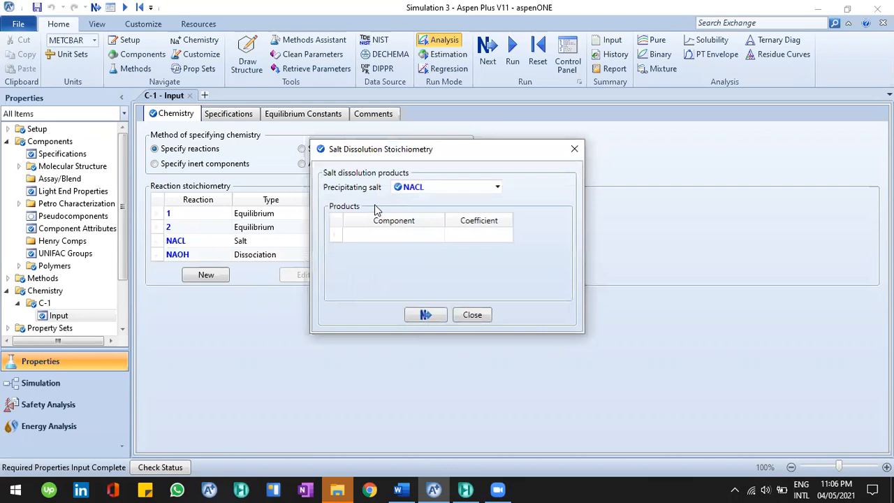
# Set the NACL salt dissolution products to NA+ and CL-, each with coefficient 1, and close the stoichiometry
pyautogui.click(440, 234)
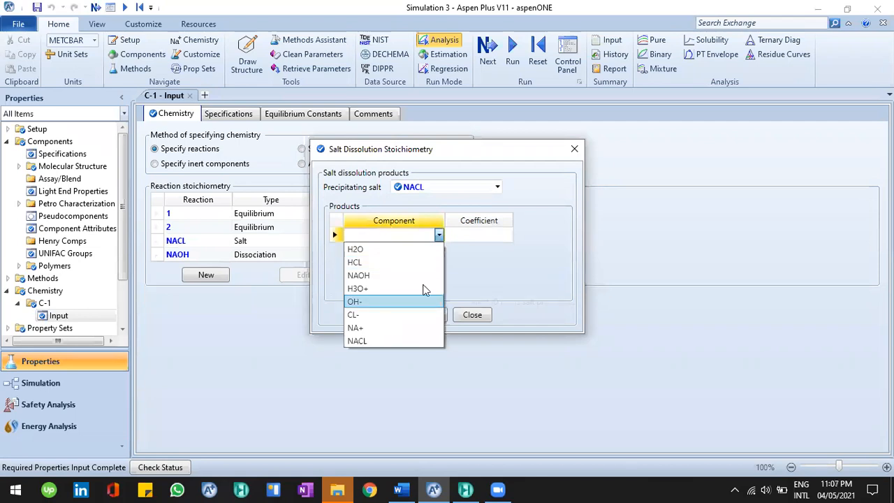
pyautogui.click(391, 327)
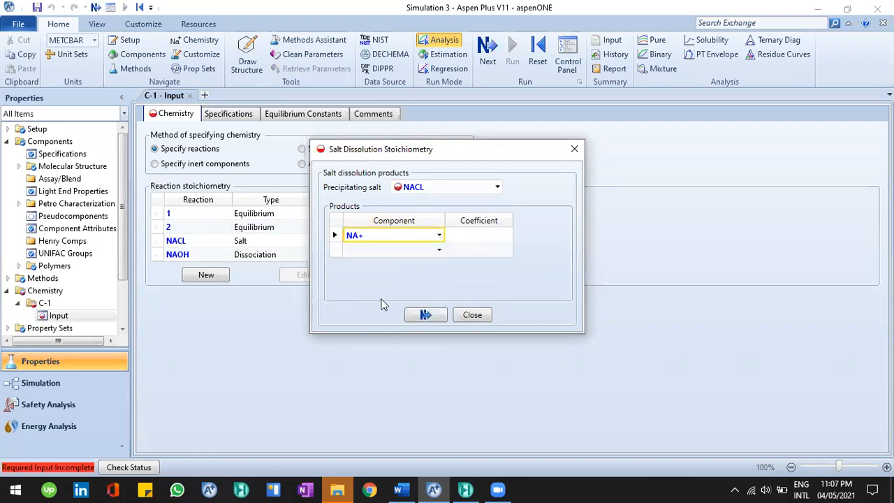
pyautogui.click(438, 249)
pyautogui.click(449, 297)
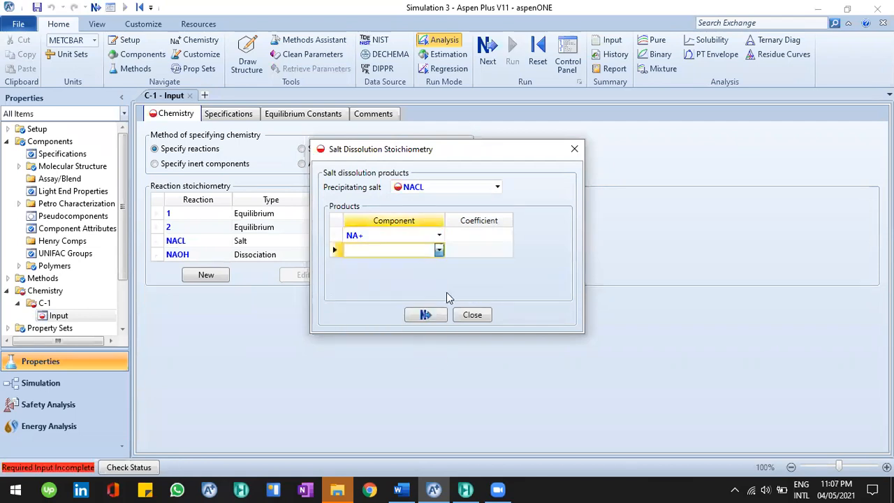
pyautogui.click(476, 237)
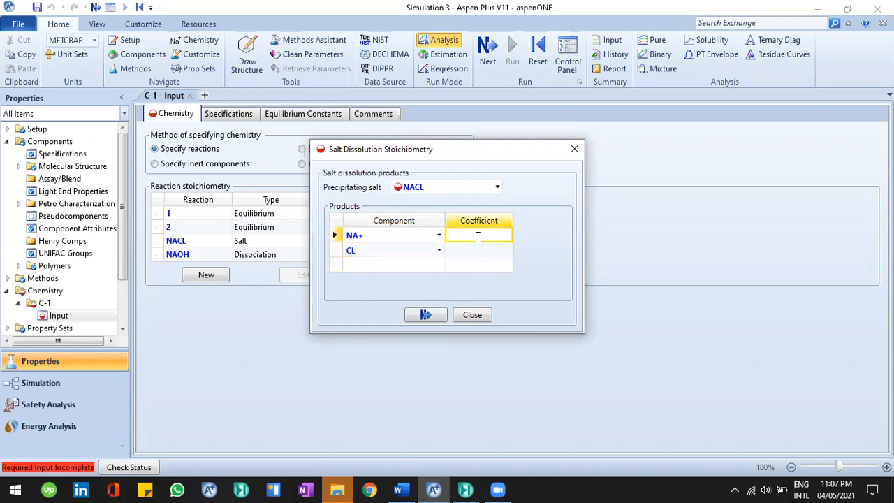
pyautogui.write('1')
pyautogui.press('Return')
pyautogui.write('1')
pyautogui.press('Return')
pyautogui.click(427, 315)
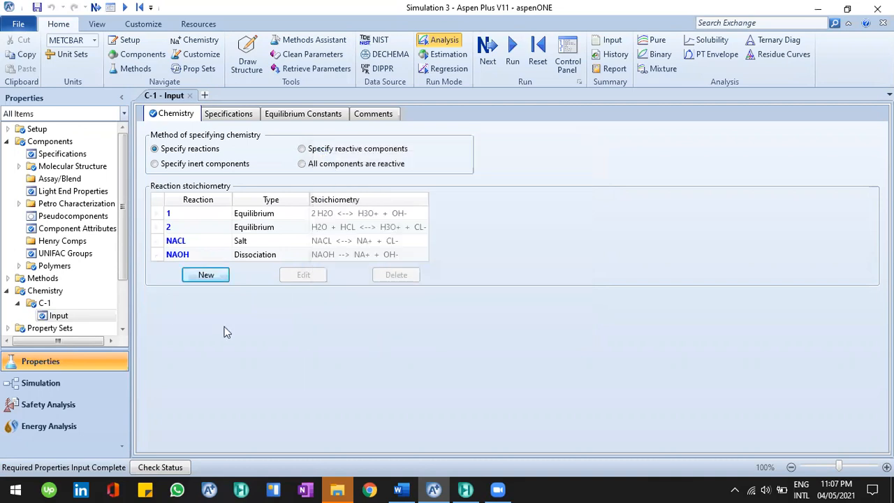
# Compare the example's problem statement in the Word document with the reaction list of Chemistry C-1
pyautogui.click(17, 302)
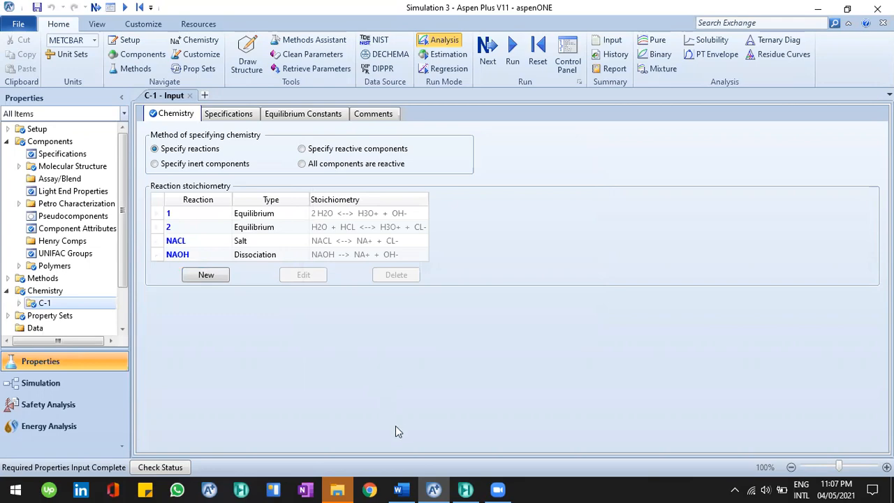
pyautogui.hotkey('alt', 'Tab')
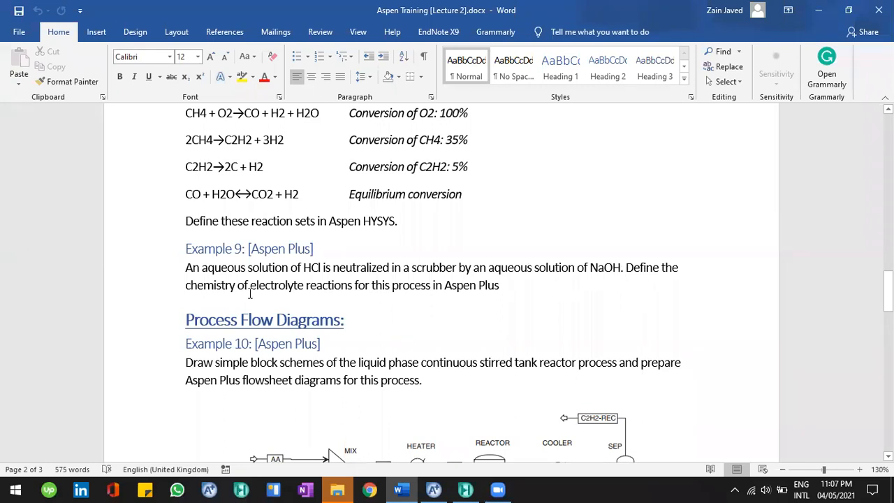
pyautogui.click(440, 488)
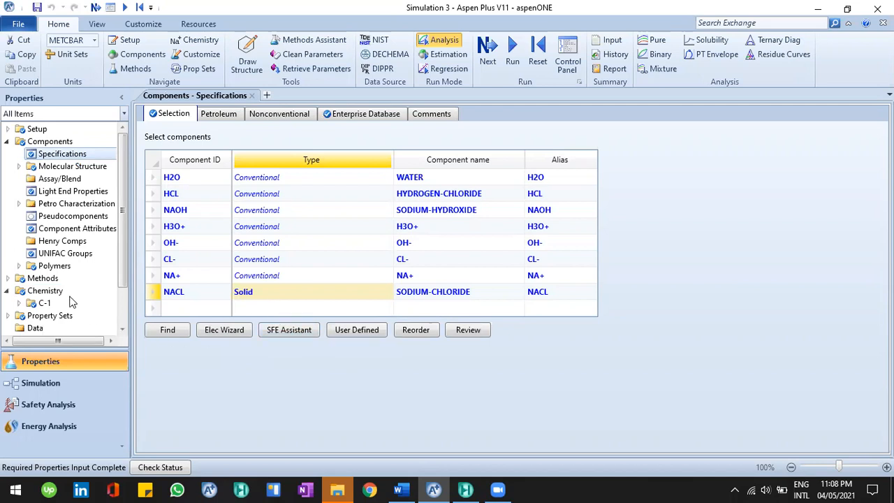
pyautogui.click(20, 304)
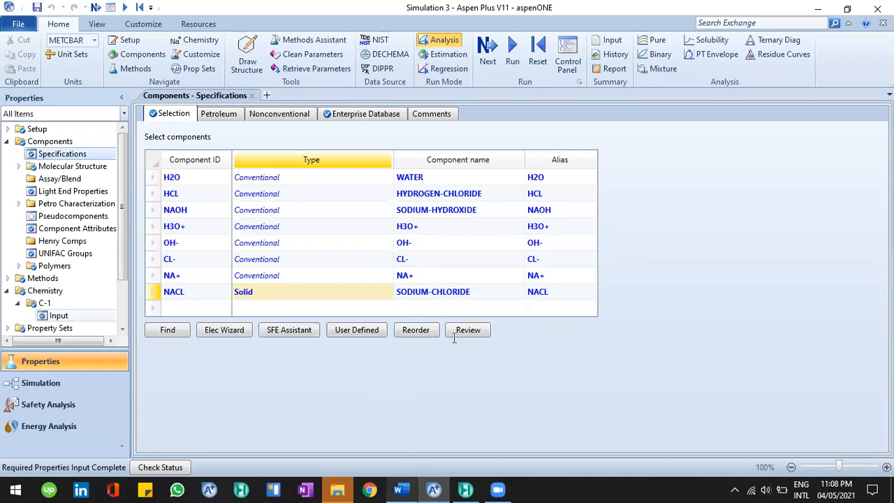
pyautogui.hotkey('alt', 'Tab')
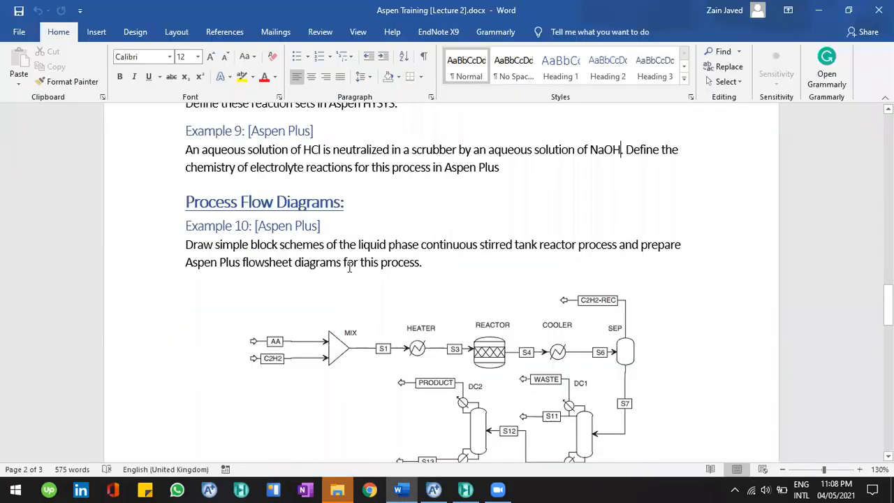
pyautogui.scroll(3, 349, 266)
pyautogui.scroll(2, 336, 261)
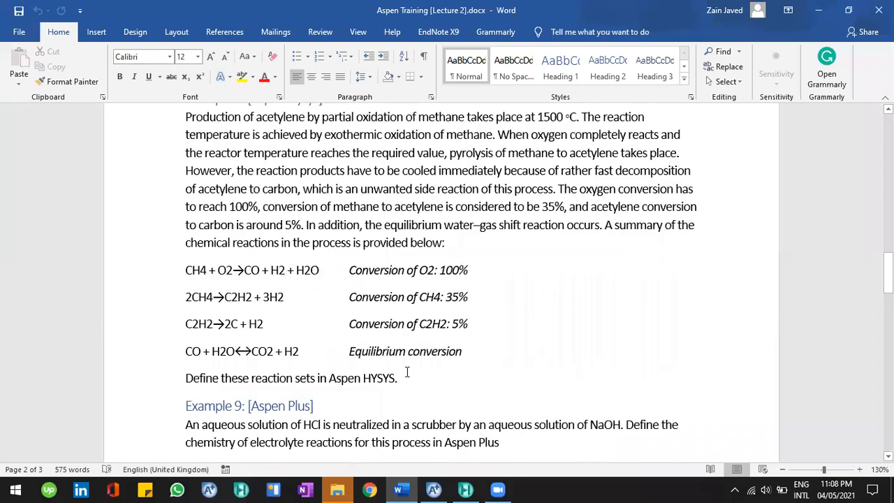
pyautogui.hotkey('alt', 'Tab')
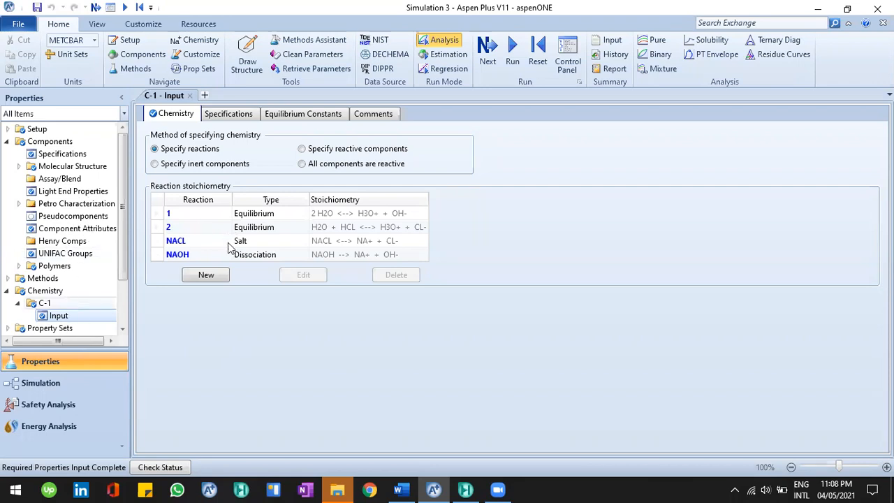
pyautogui.click(214, 202)
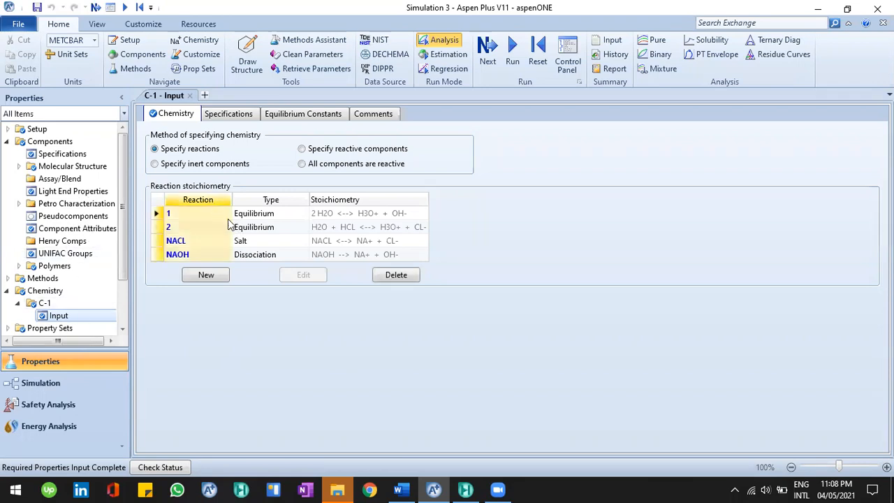
# Read through the Word document's next example and its CSTR process flowsheet diagram
pyautogui.hotkey('alt', 'Tab')
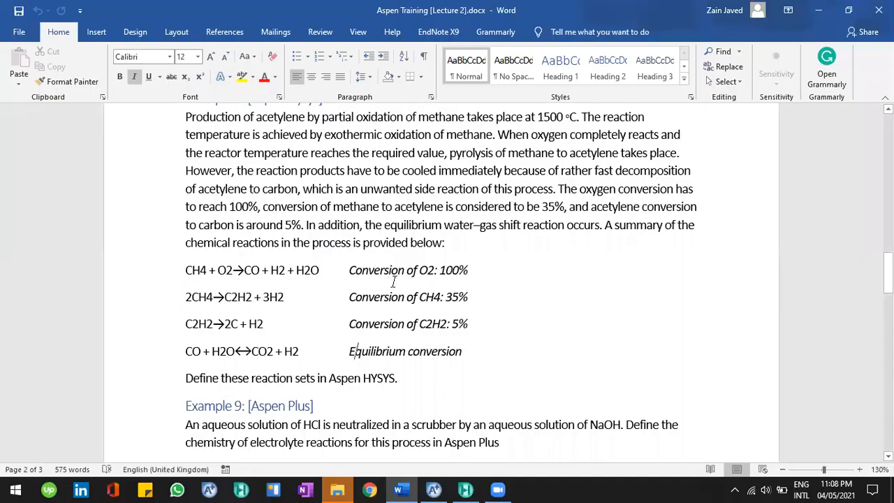
pyautogui.scroll(-2, 393, 282)
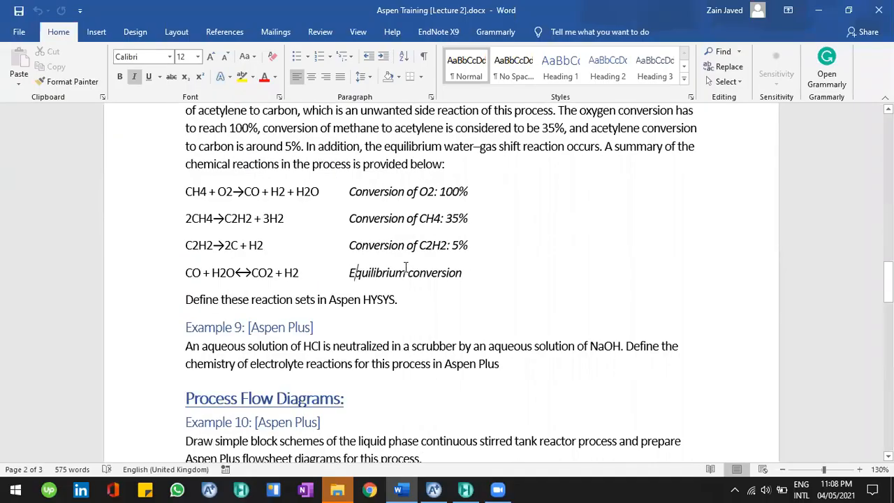
pyautogui.scroll(-4, 405, 267)
pyautogui.scroll(-2, 401, 261)
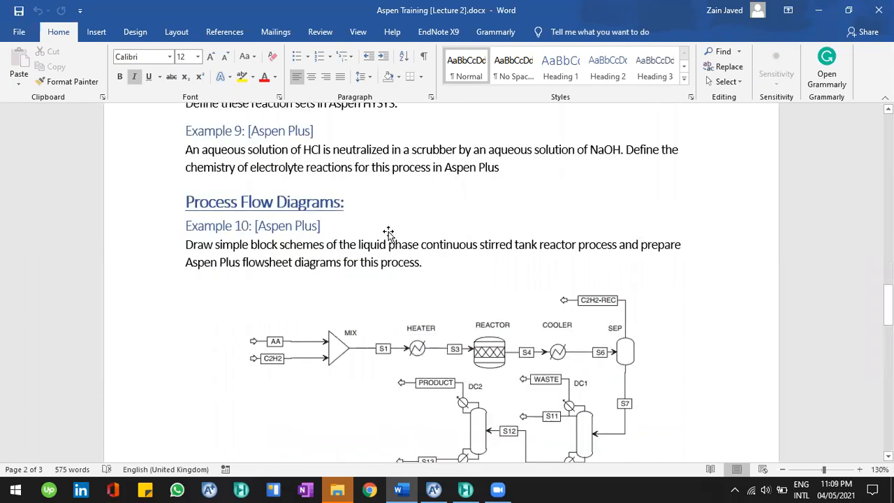
pyautogui.scroll(-7, 389, 234)
pyautogui.scroll(-5, 388, 234)
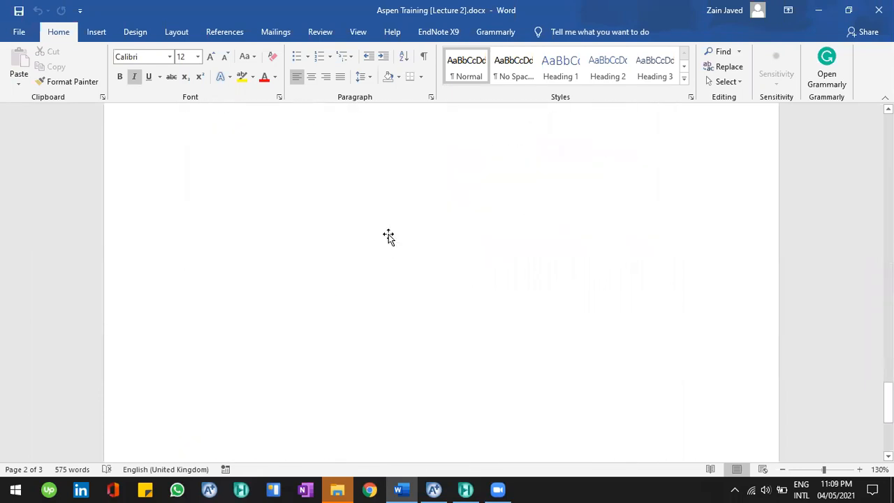
pyautogui.scroll(10, 388, 234)
pyautogui.scroll(6, 388, 234)
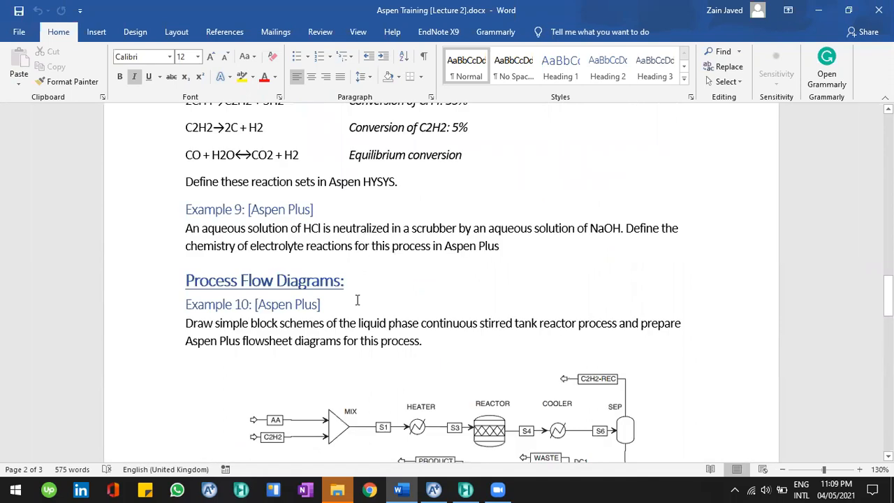
pyautogui.click(296, 287)
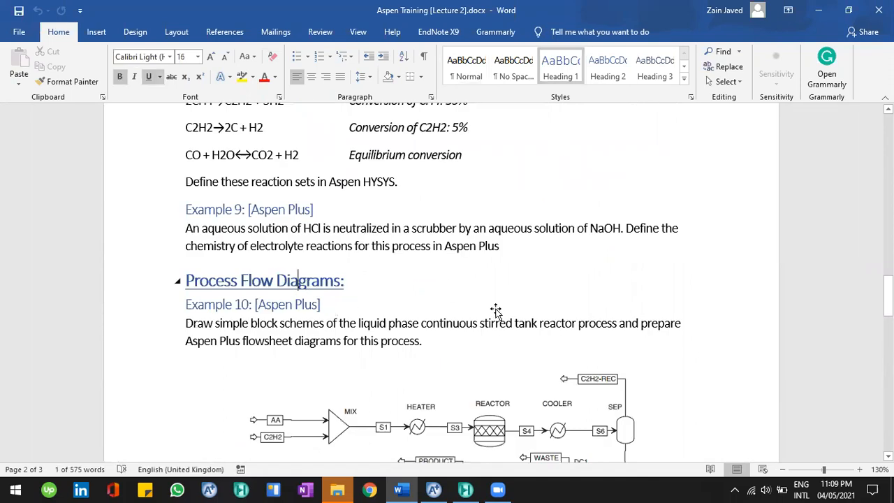
pyautogui.scroll(-3, 558, 282)
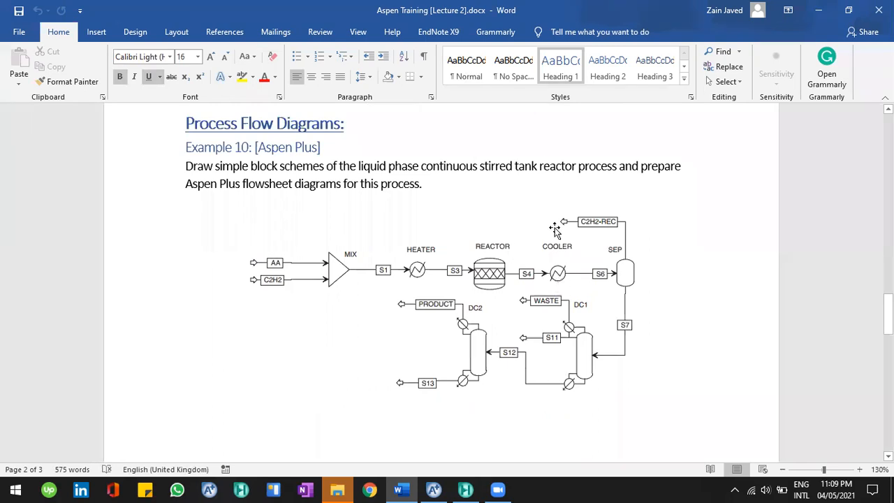
pyautogui.scroll(-5, 468, 236)
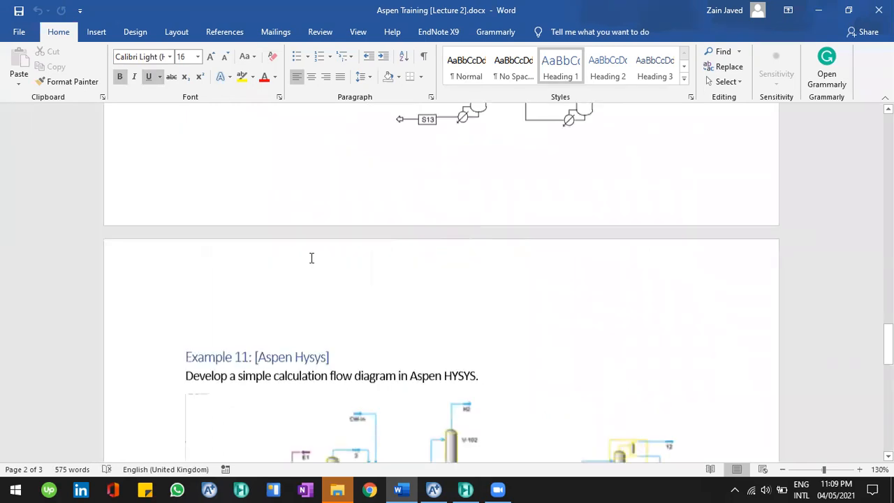
pyautogui.press('Down')
pyautogui.scroll(-2, 280, 227)
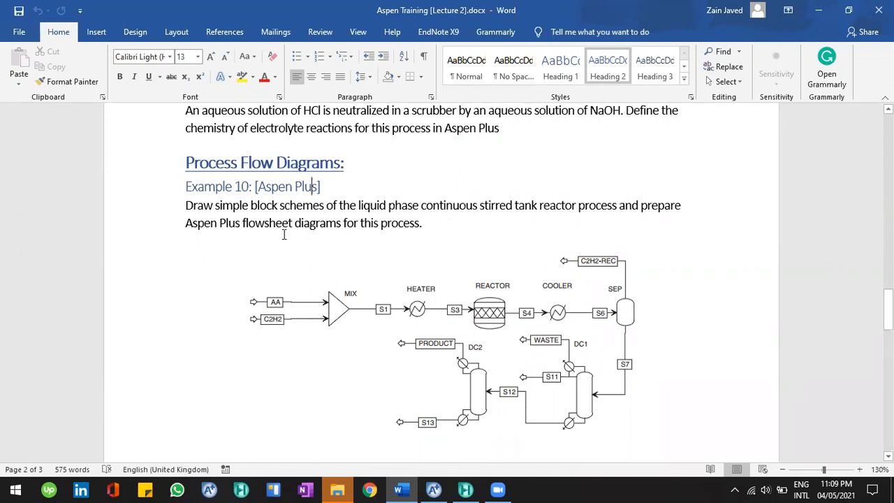
pyautogui.scroll(-2, 437, 245)
pyautogui.click(436, 244)
pyautogui.click(393, 143)
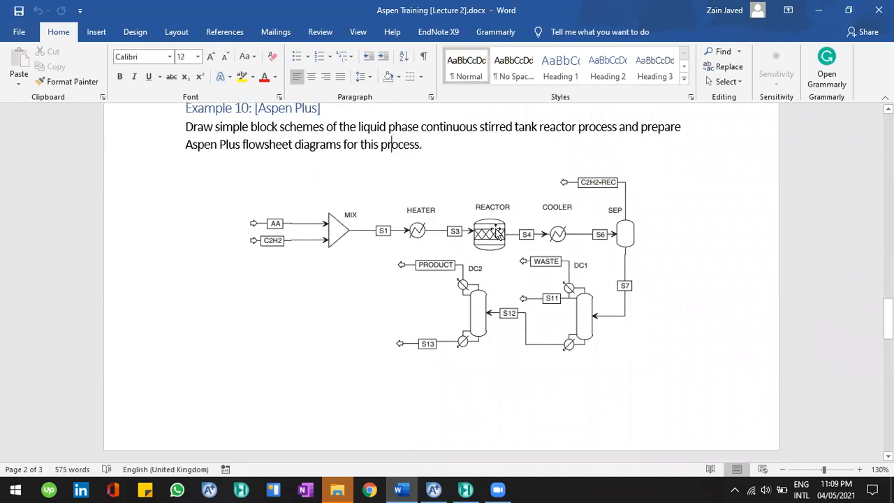
# Browse the model palette's unit operation categories in the Simulation environment and return to the Word flowsheet diagram
pyautogui.click(434, 489)
pyautogui.click(433, 489)
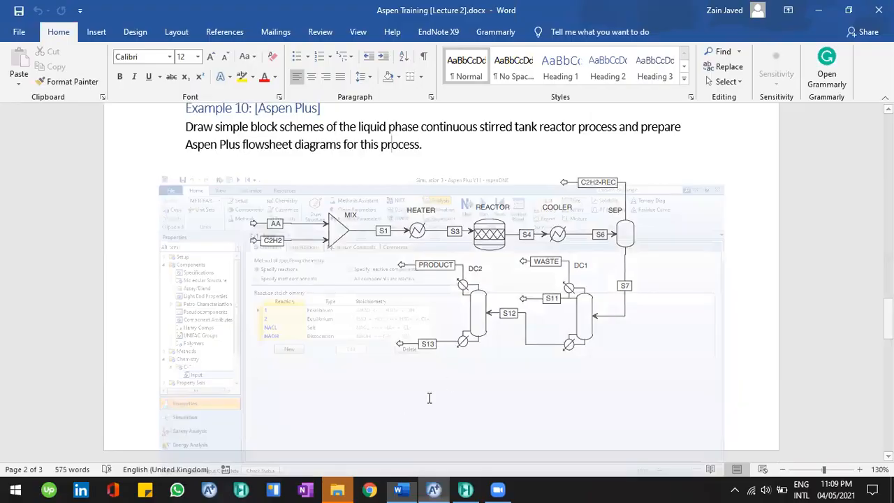
pyautogui.click(434, 488)
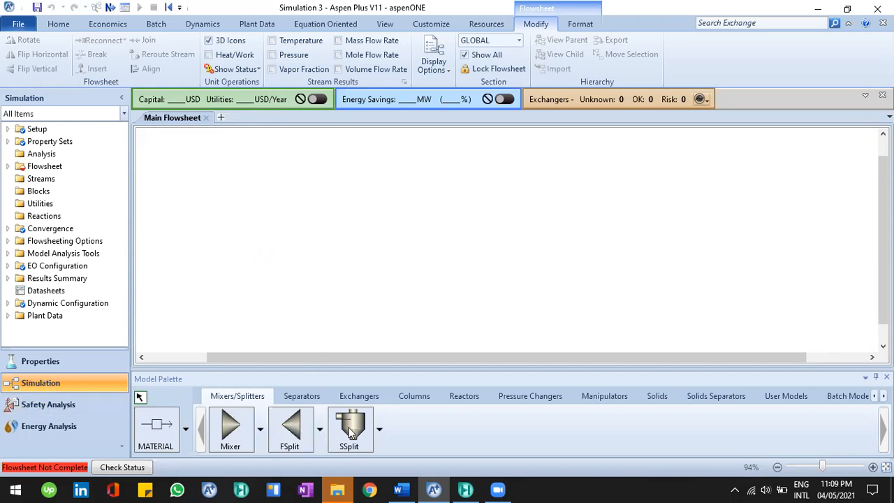
pyautogui.click(355, 395)
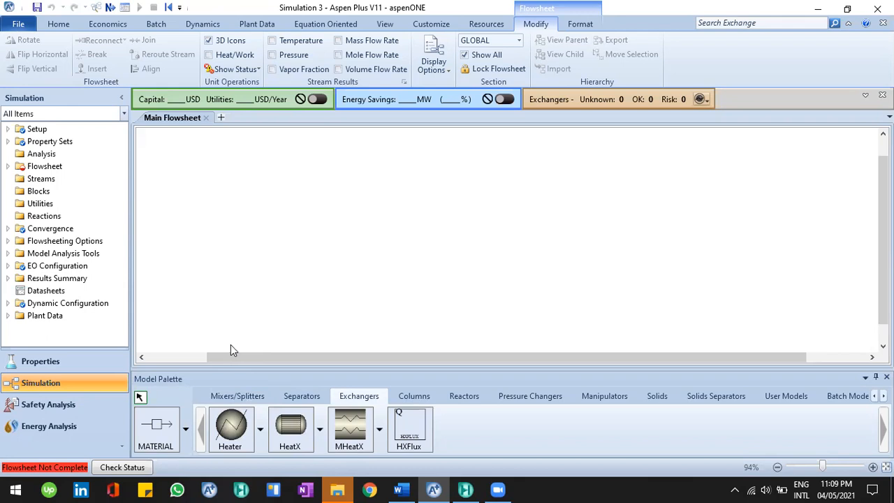
pyautogui.click(262, 396)
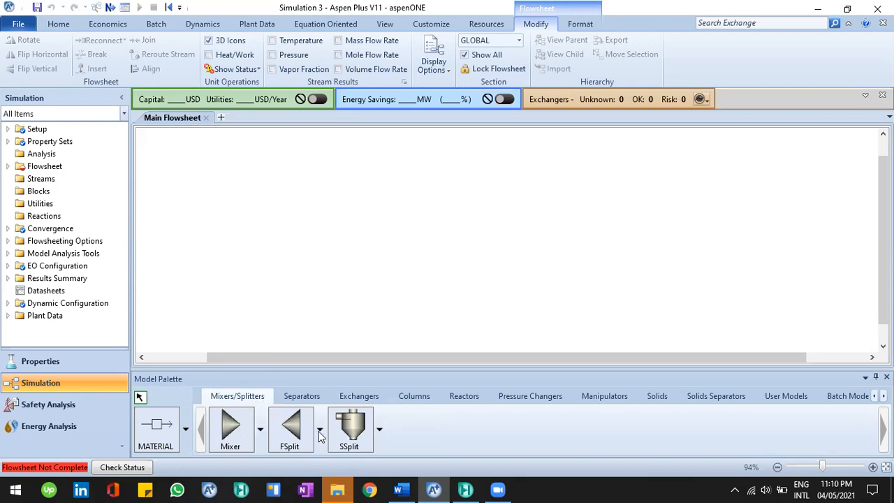
pyautogui.click(307, 398)
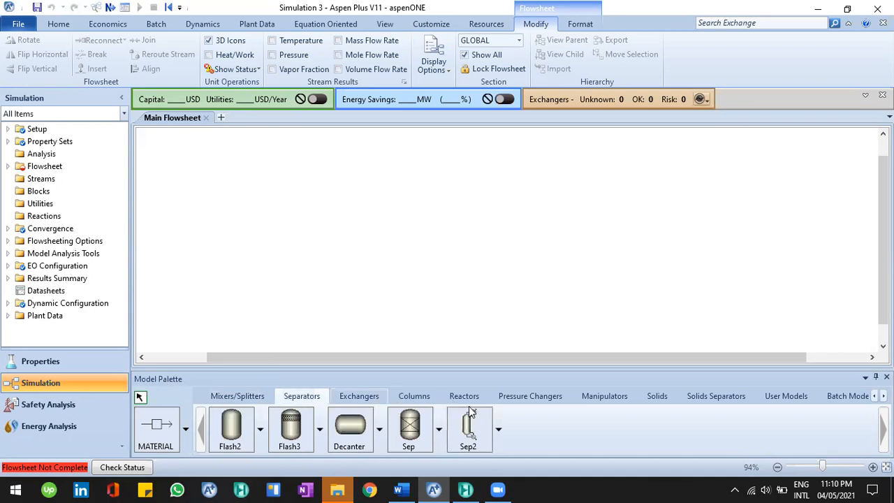
pyautogui.click(466, 397)
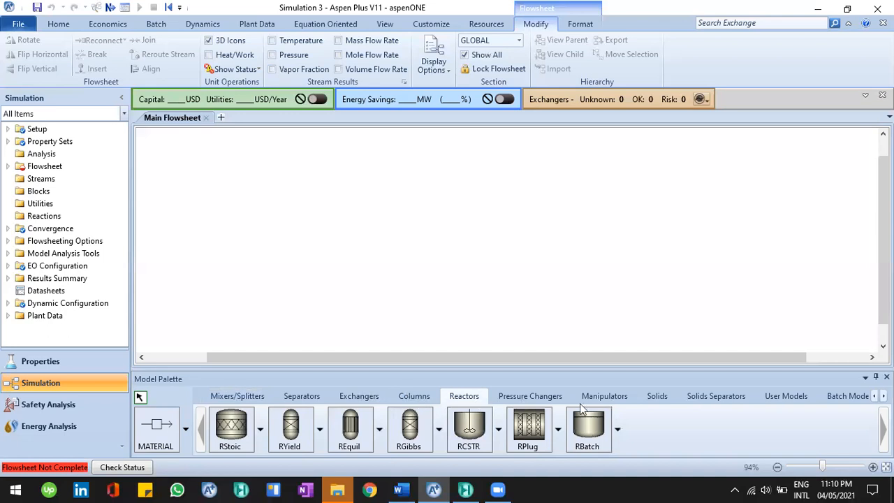
pyautogui.click(547, 397)
pyautogui.click(604, 396)
pyautogui.click(480, 395)
pyautogui.click(409, 489)
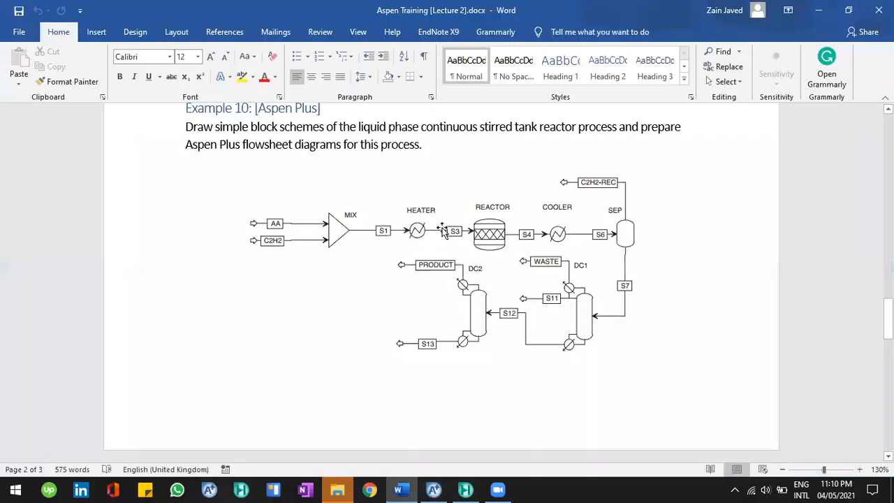
# Place a Mixer block on the main flowsheet for the diagram's MIX unit
pyautogui.scroll(2, 415, 220)
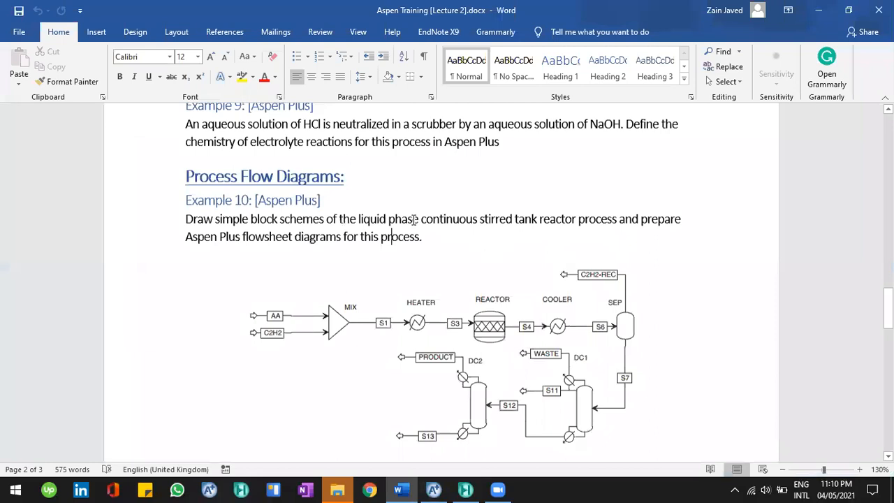
pyautogui.scroll(-1, 415, 220)
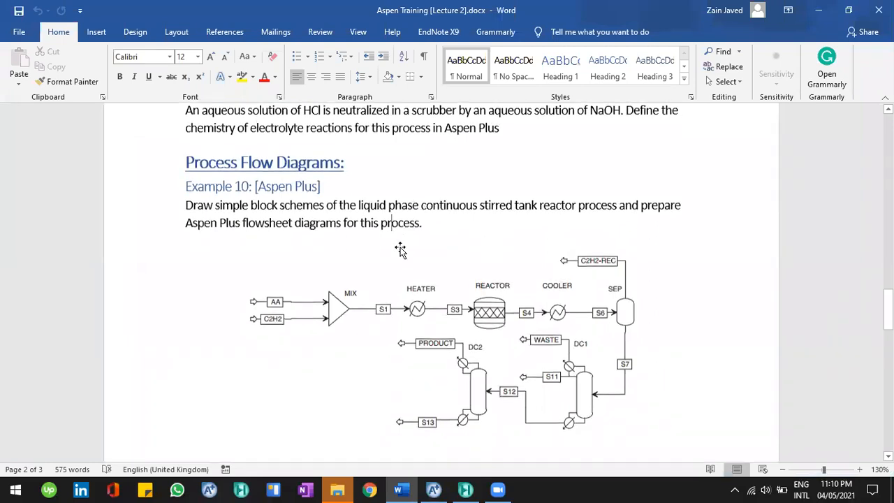
pyautogui.scroll(-2, 399, 251)
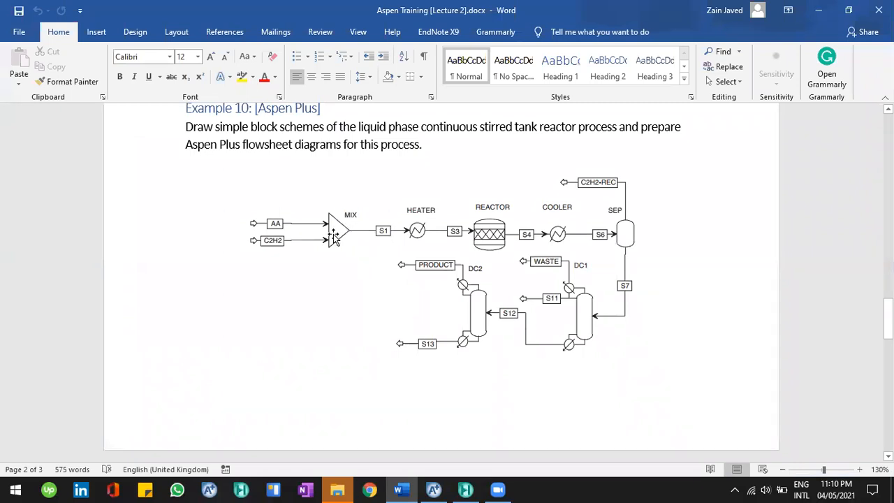
pyautogui.click(433, 488)
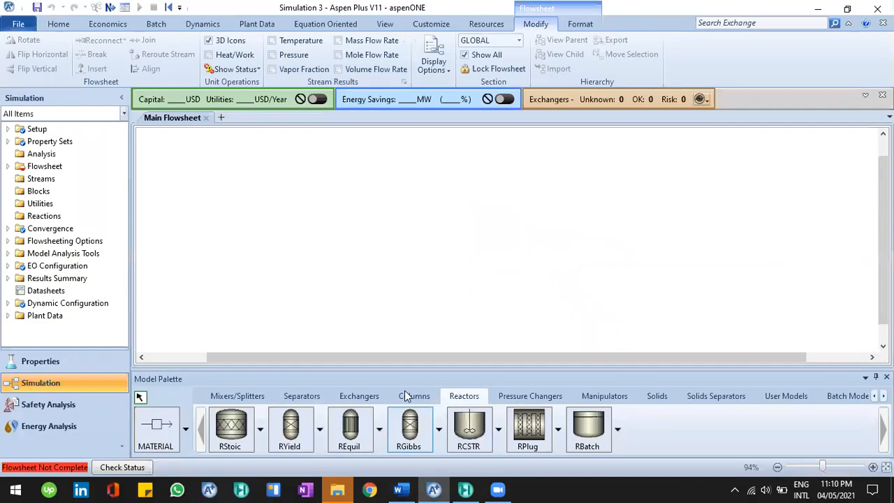
pyautogui.click(242, 396)
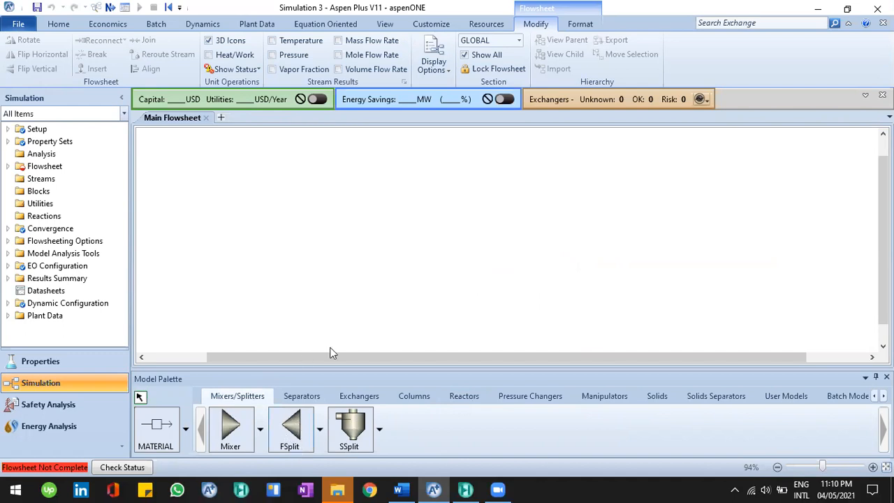
pyautogui.click(403, 488)
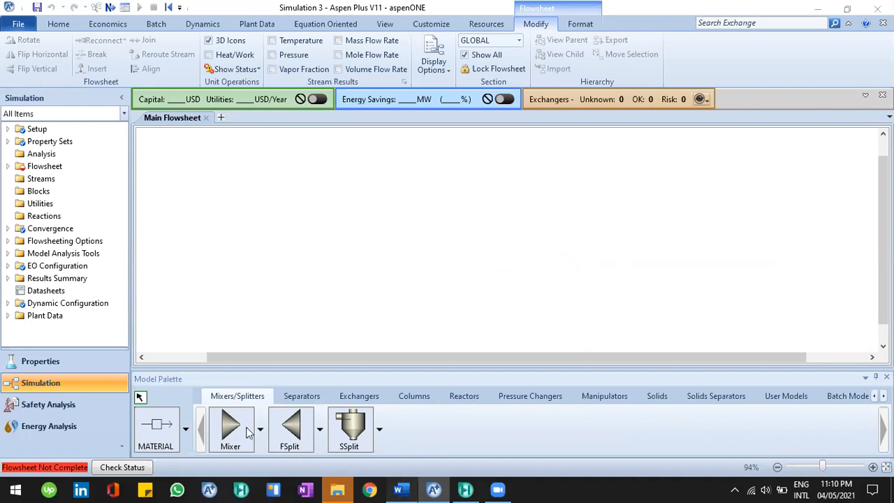
pyautogui.click(447, 283)
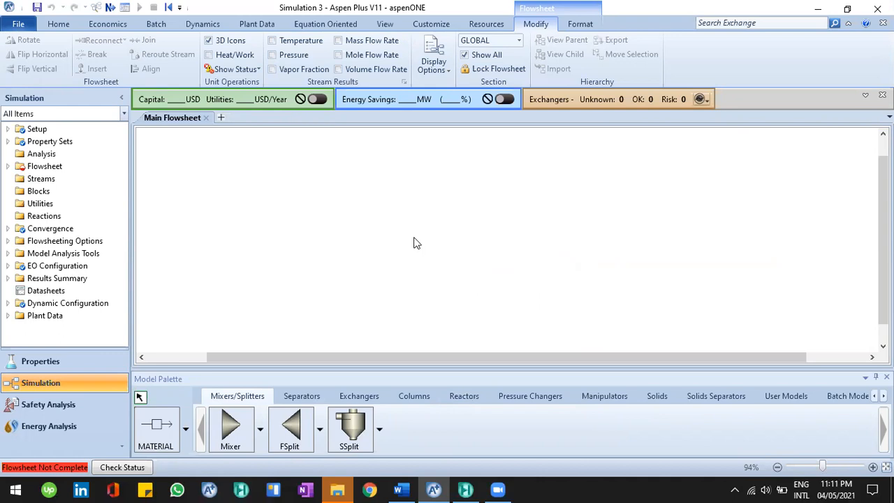
pyautogui.click(242, 418)
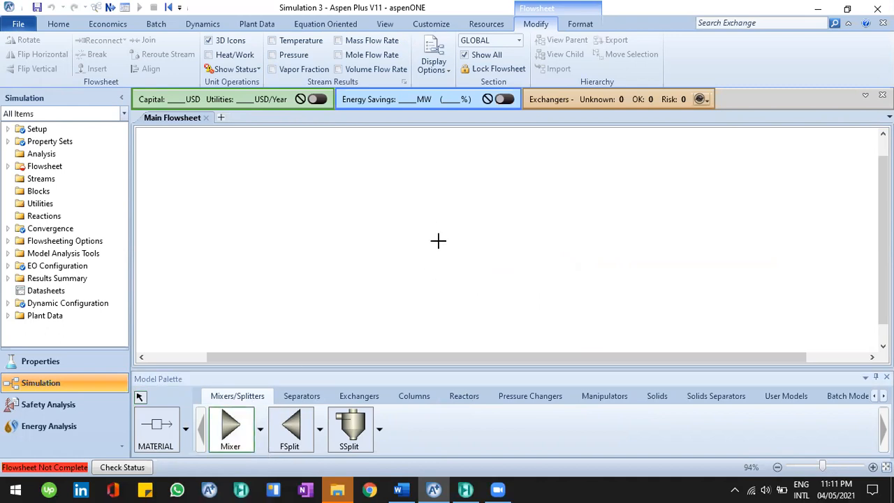
pyautogui.click(413, 216)
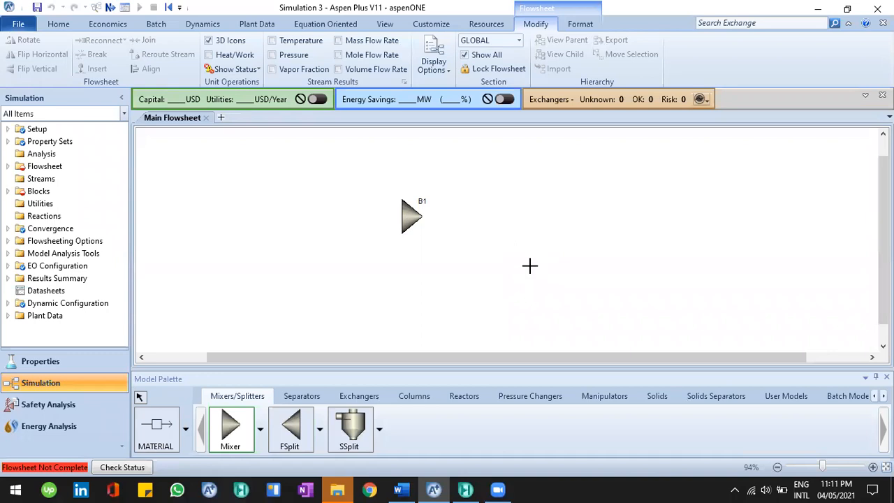
# Place two additional Mixer blocks on the flowsheet and leave insert mode
pyautogui.click(579, 223)
pyautogui.click(467, 292)
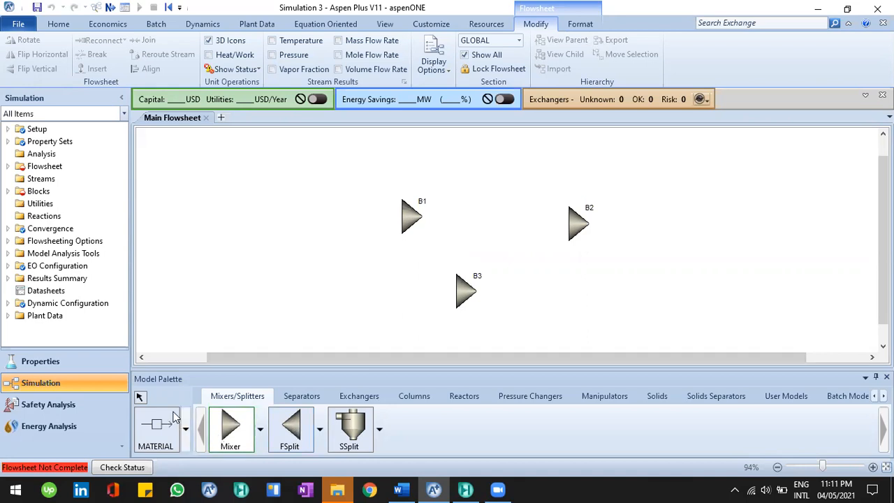
pyautogui.click(141, 399)
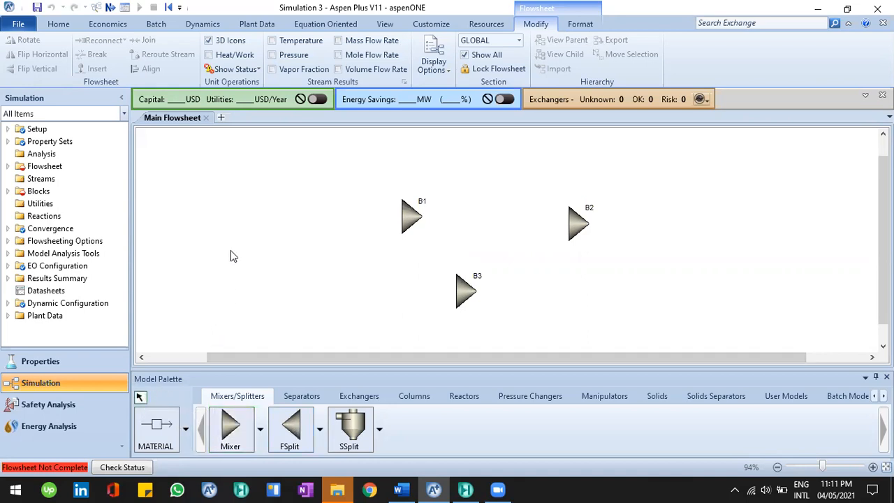
pyautogui.click(402, 227)
pyautogui.click(356, 232)
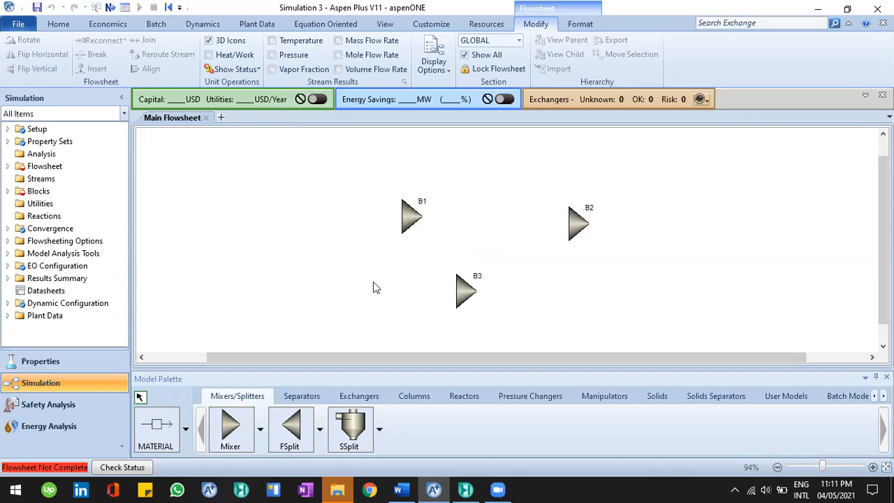
# Delete the two extra Mixer blocks, confirming each deletion
pyautogui.click(466, 295)
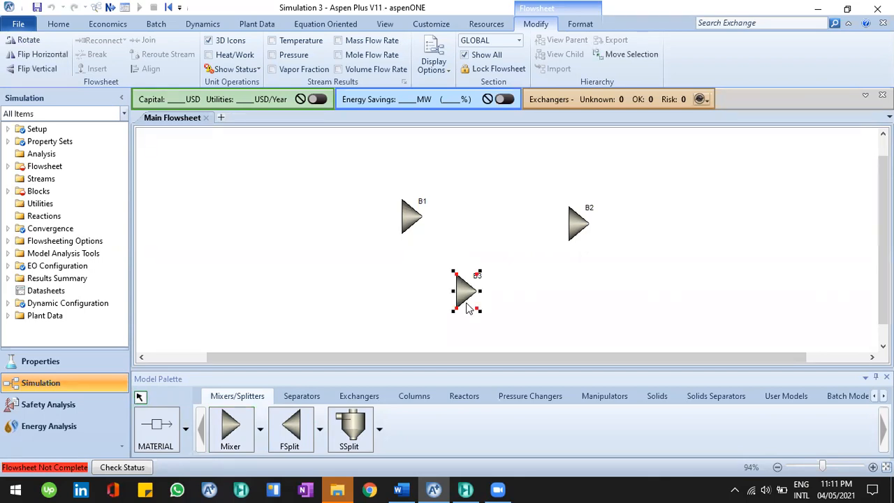
pyautogui.press('Delete')
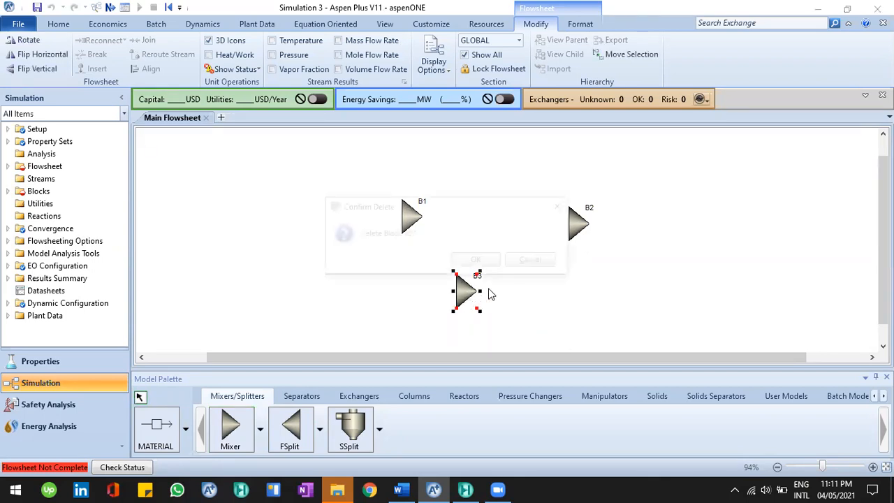
pyautogui.click(477, 261)
pyautogui.click(578, 224)
pyautogui.press('Delete')
pyautogui.click(500, 262)
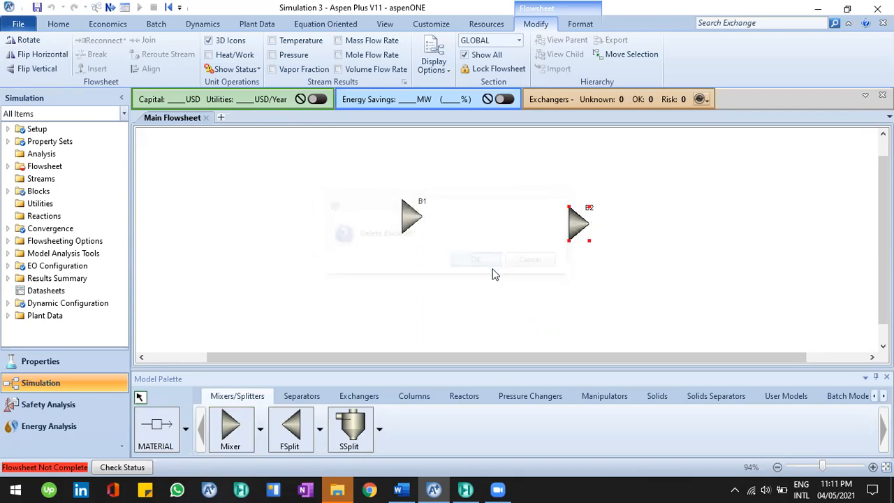
# Place a Heater block to the right of the mixer for the HEATER unit
pyautogui.click(357, 400)
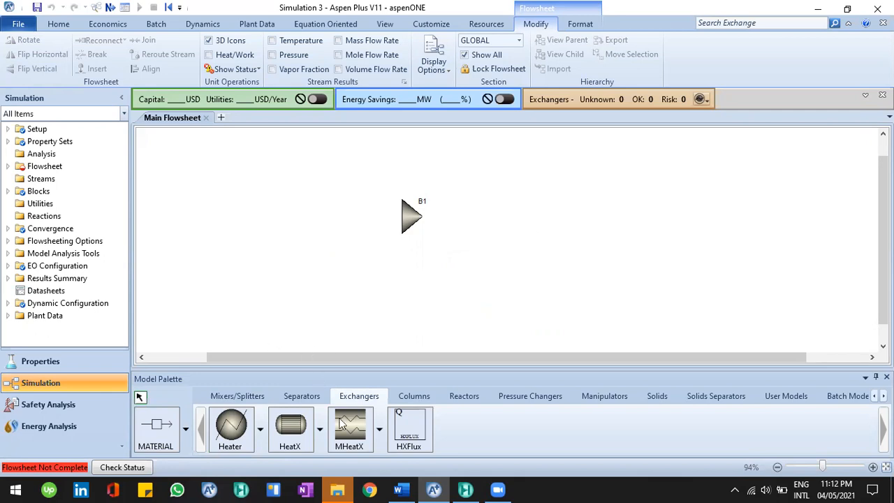
pyautogui.click(399, 489)
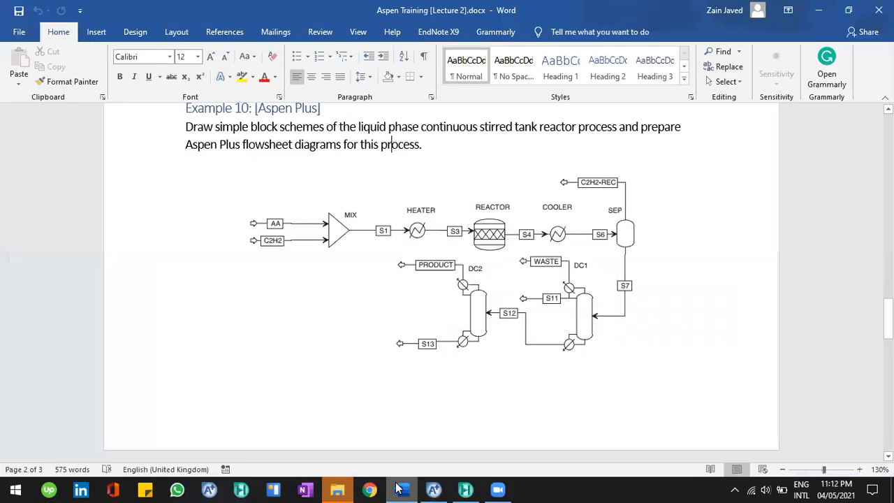
pyautogui.click(432, 489)
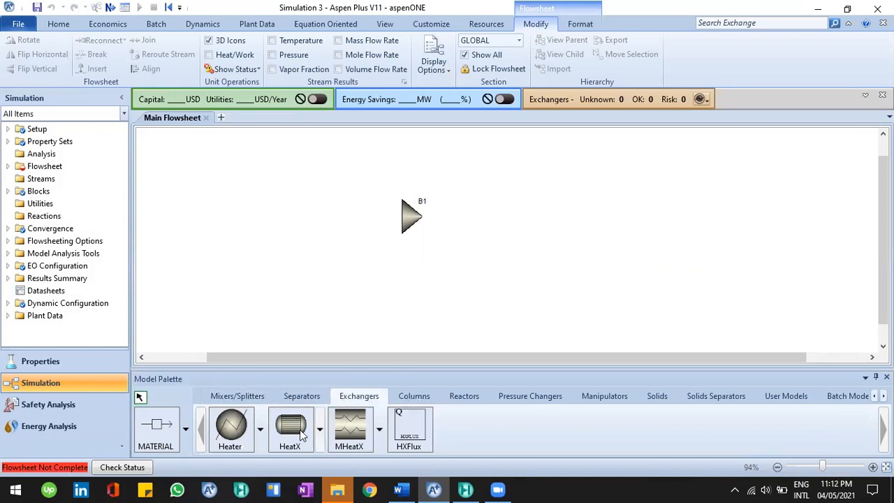
pyautogui.click(225, 434)
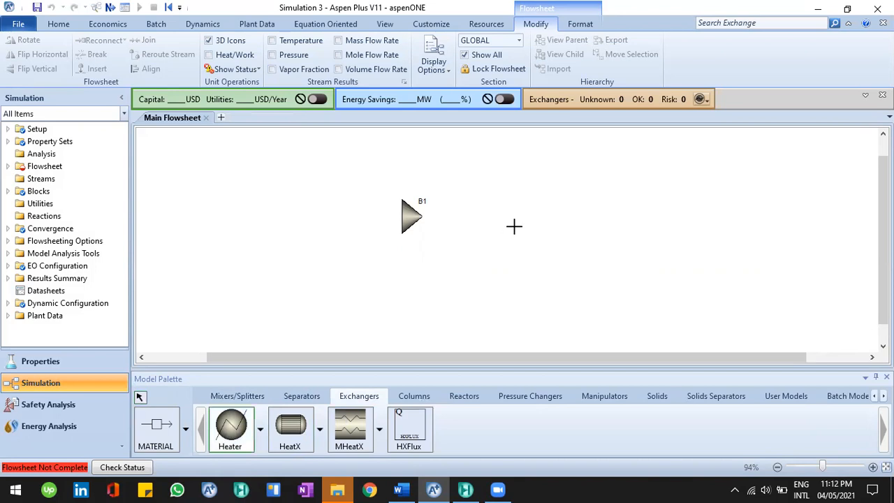
pyautogui.click(524, 214)
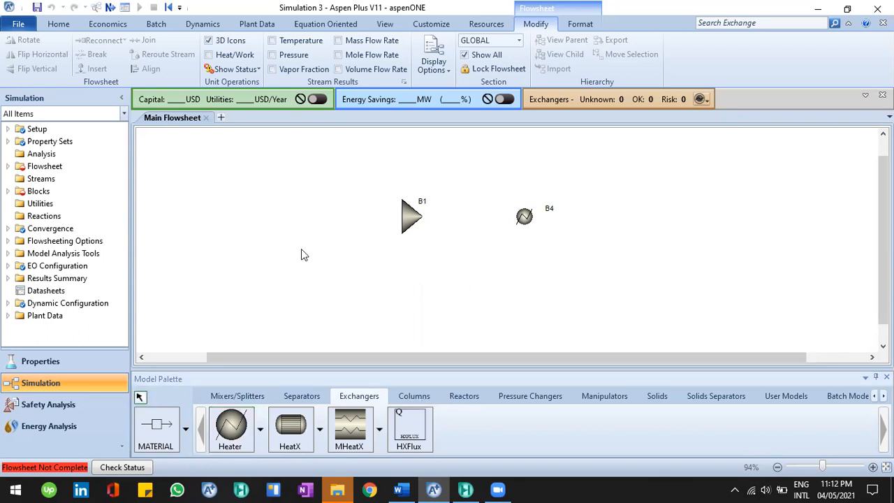
pyautogui.click(310, 419)
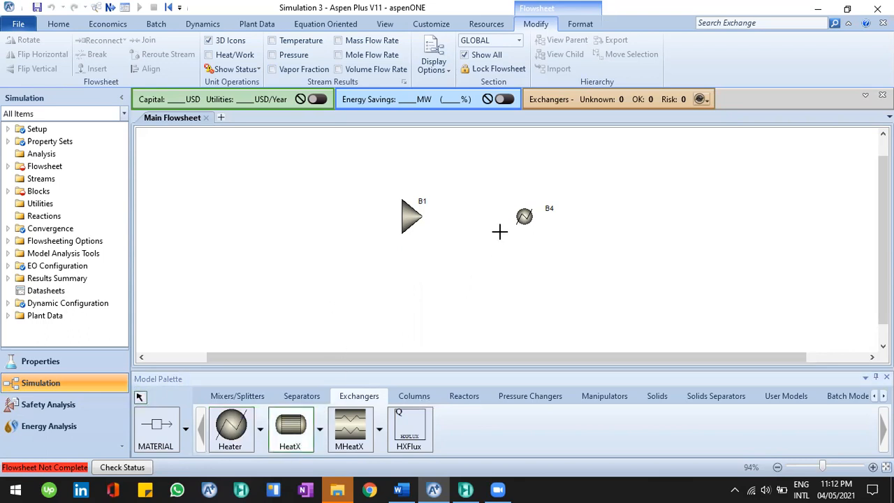
pyautogui.rightClick(650, 238)
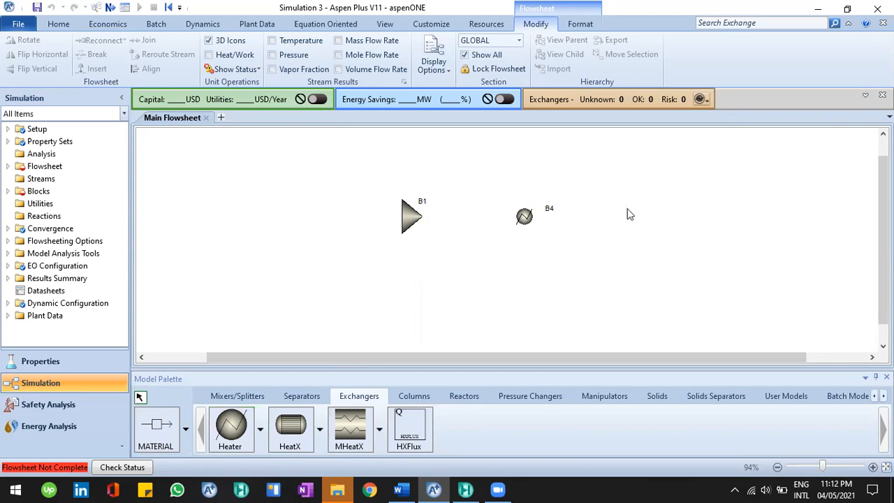
pyautogui.click(241, 427)
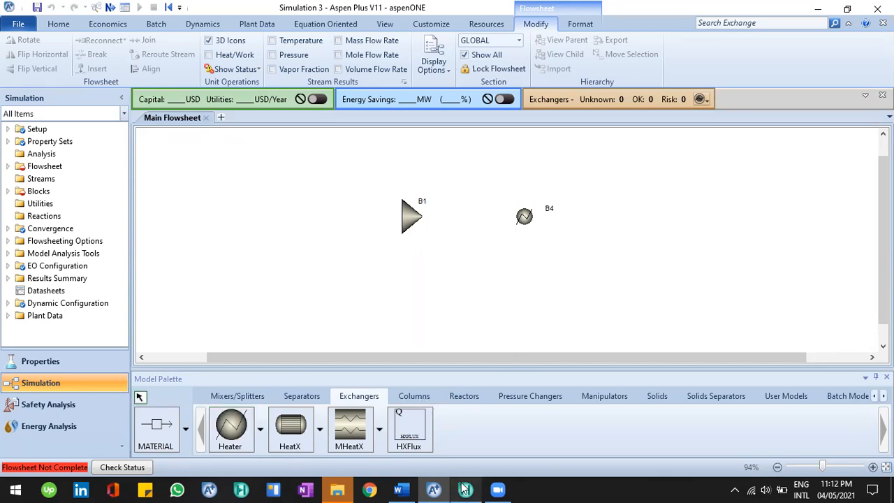
# Place an RStoic reactor block to the right of the heater for the REACTOR unit
pyautogui.click(406, 489)
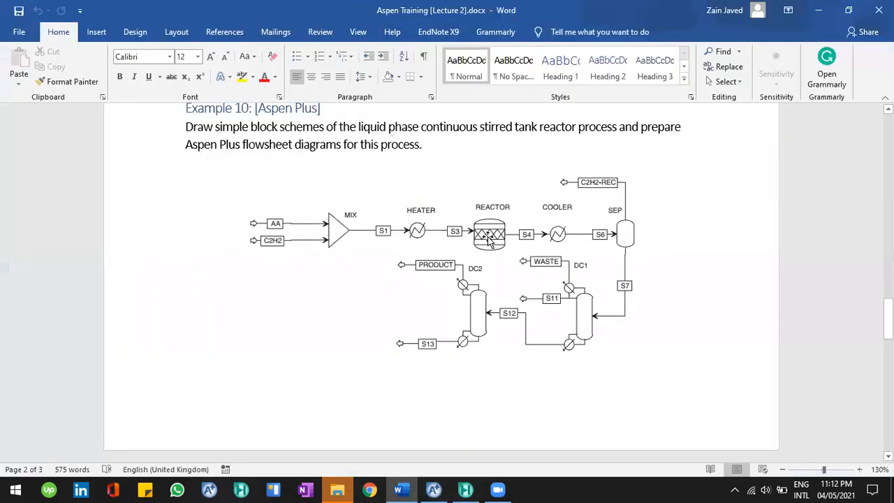
pyautogui.click(433, 489)
pyautogui.click(476, 396)
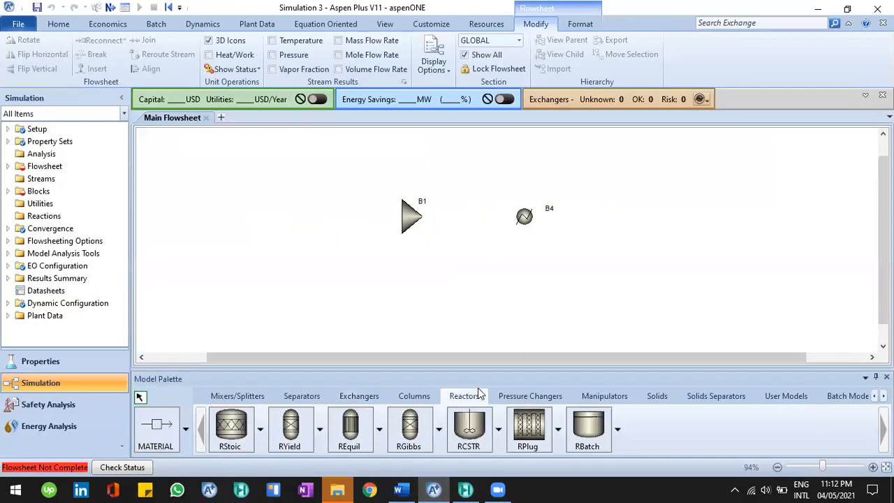
pyautogui.click(401, 491)
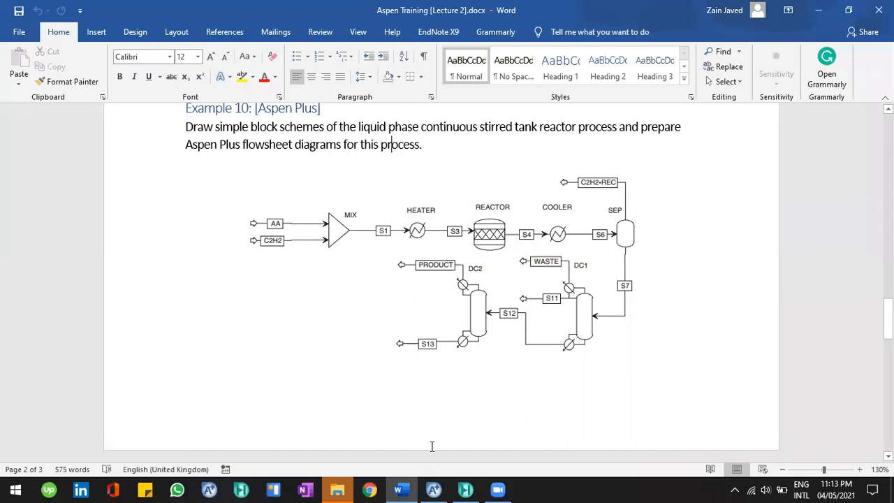
pyautogui.hotkey('alt', 'Tab')
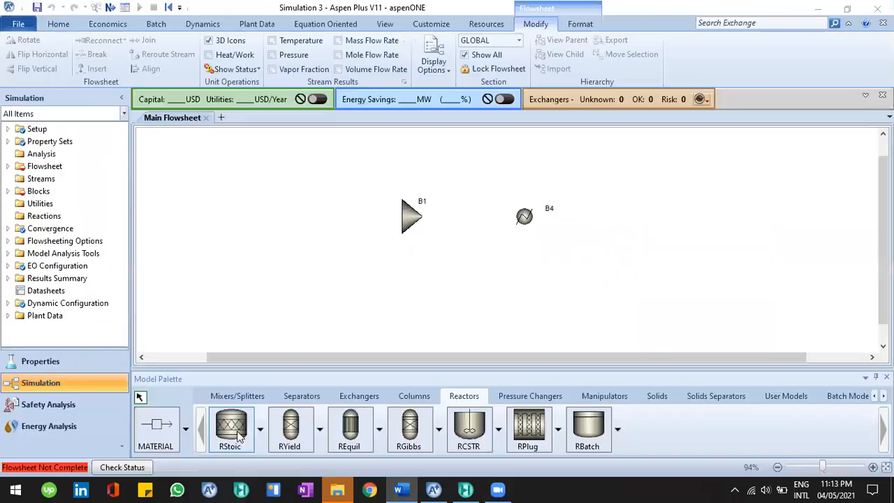
pyautogui.click(240, 434)
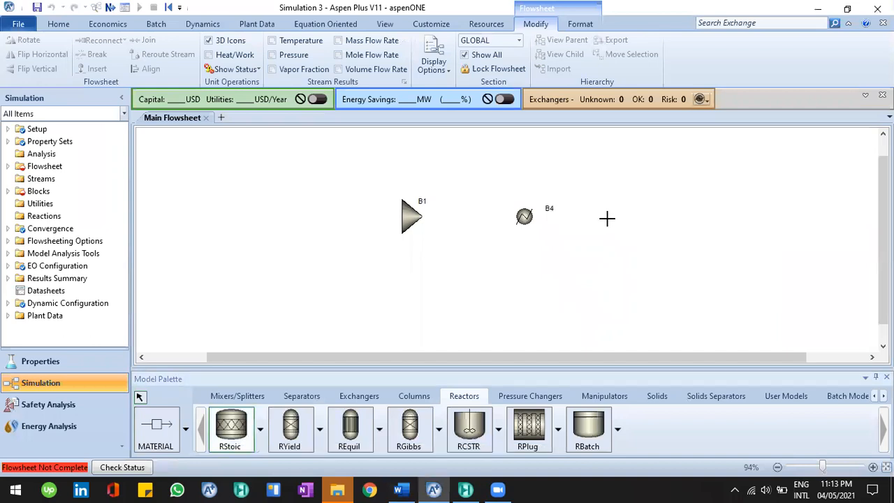
pyautogui.click(608, 221)
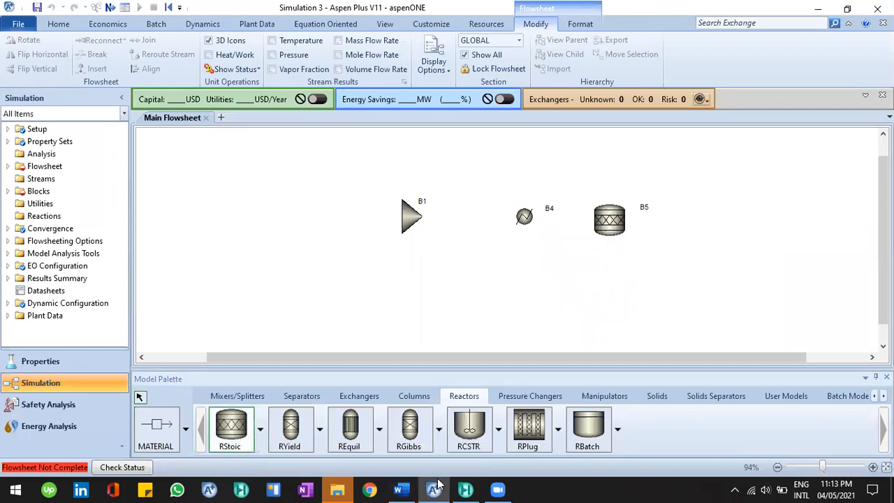
# Place a second Heater block to the right of the reactor for the COOLER unit
pyautogui.hotkey('alt', 'Tab')
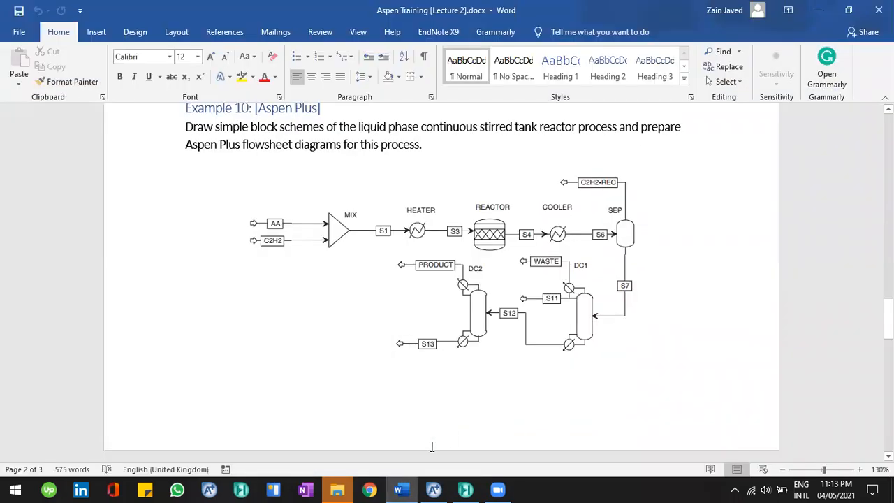
pyautogui.click(405, 488)
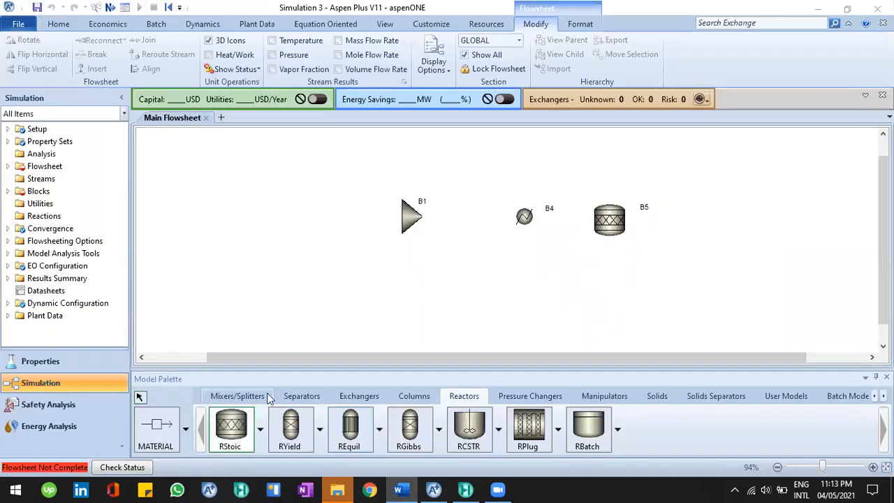
pyautogui.click(358, 396)
pyautogui.click(230, 428)
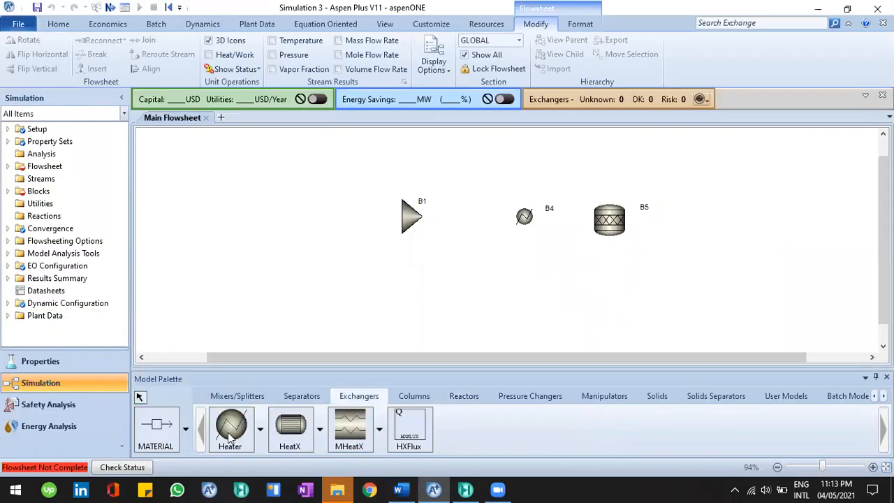
pyautogui.click(691, 222)
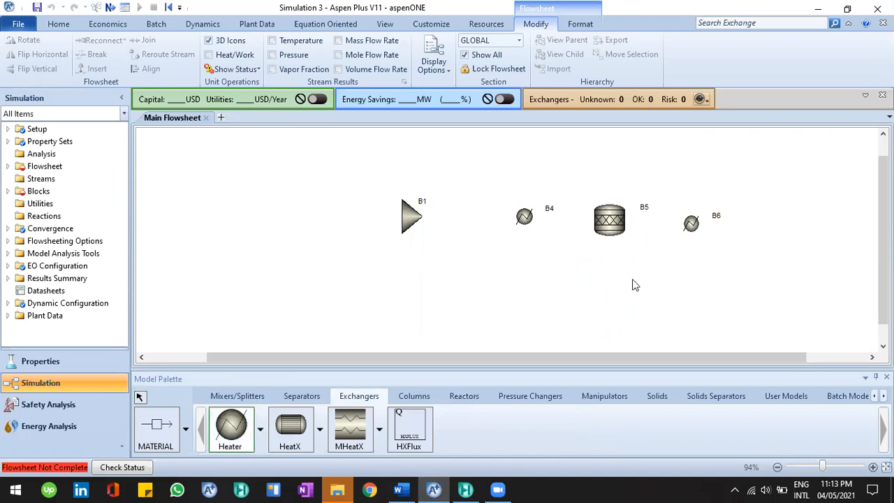
pyautogui.click(401, 488)
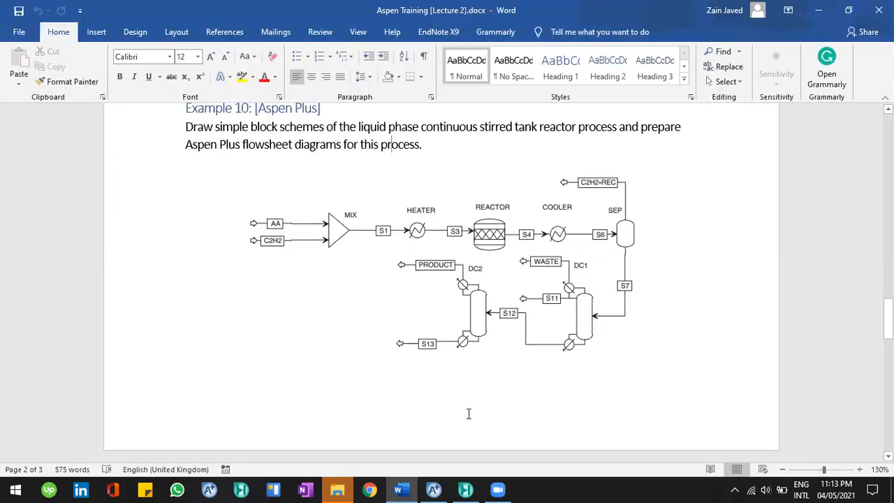
pyautogui.click(434, 489)
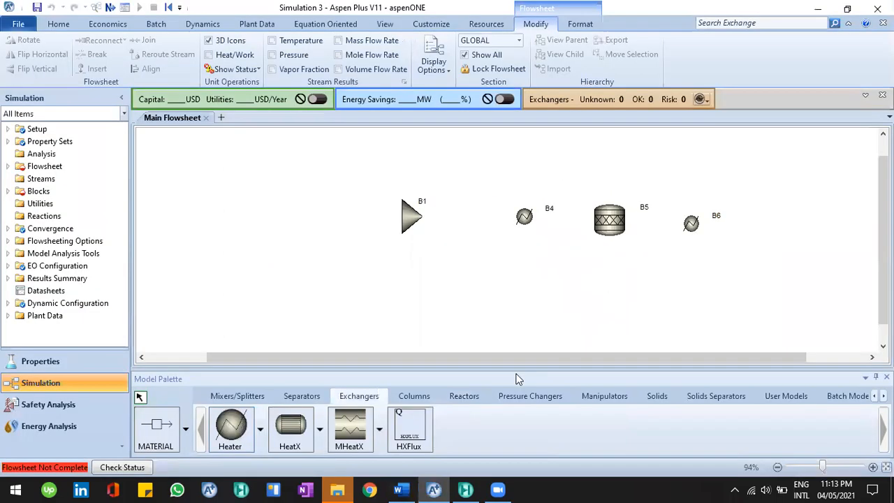
# Place a Flash2 separator block to the right of the cooler for the SEP unit, checking the reference diagram
pyautogui.click(301, 395)
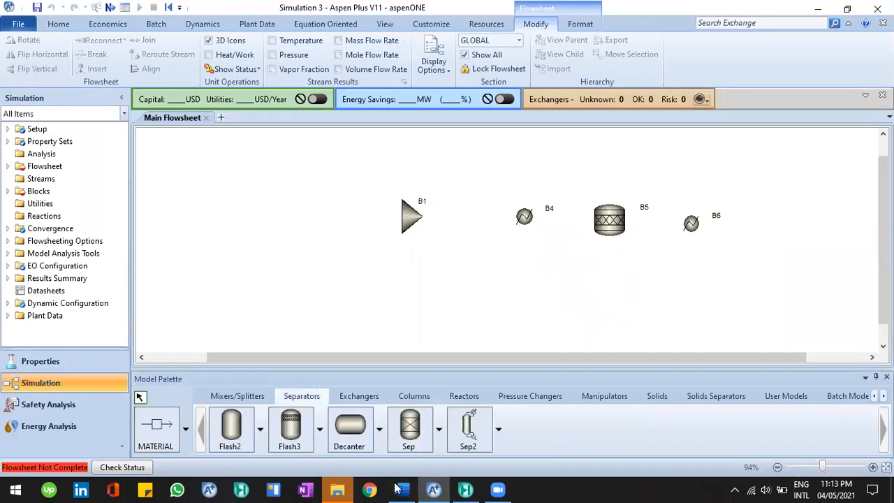
pyautogui.click(230, 427)
pyautogui.click(773, 205)
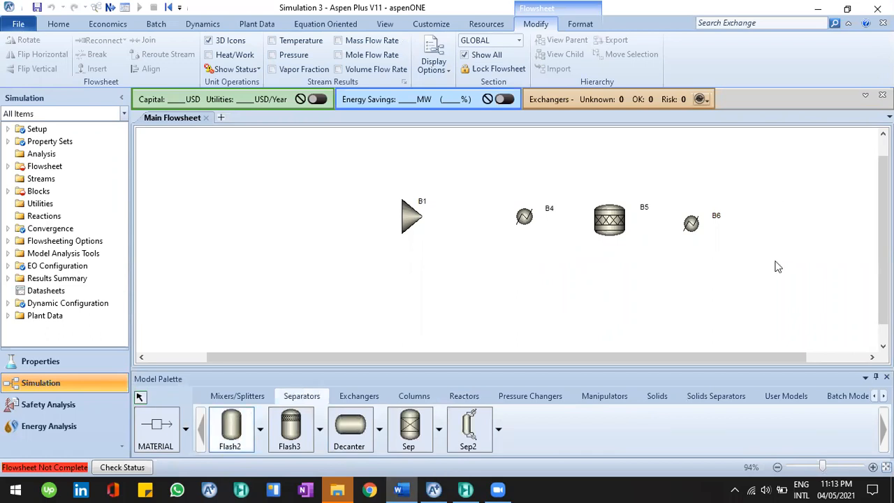
pyautogui.click(400, 490)
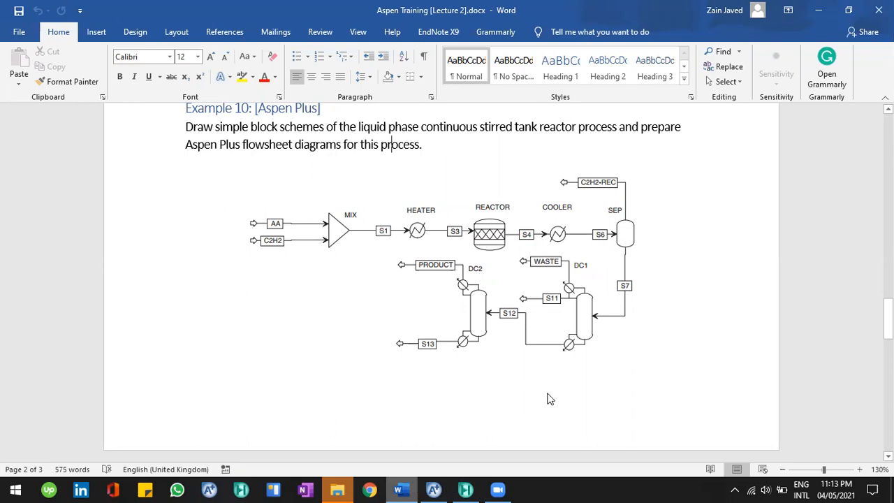
pyautogui.hotkey('alt', 'Tab')
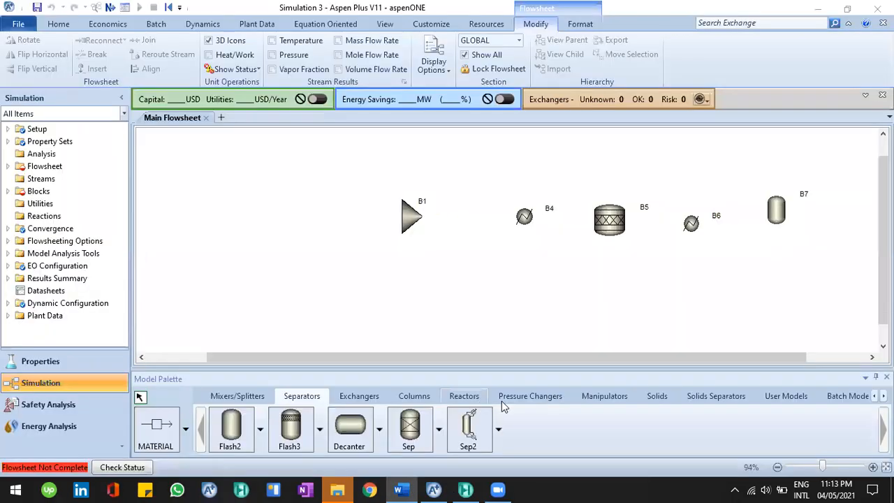
pyautogui.click(464, 396)
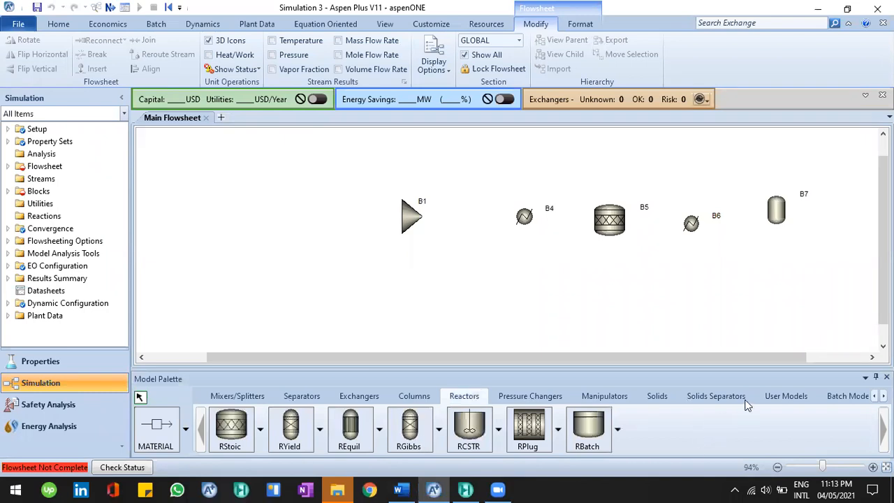
pyautogui.click(419, 398)
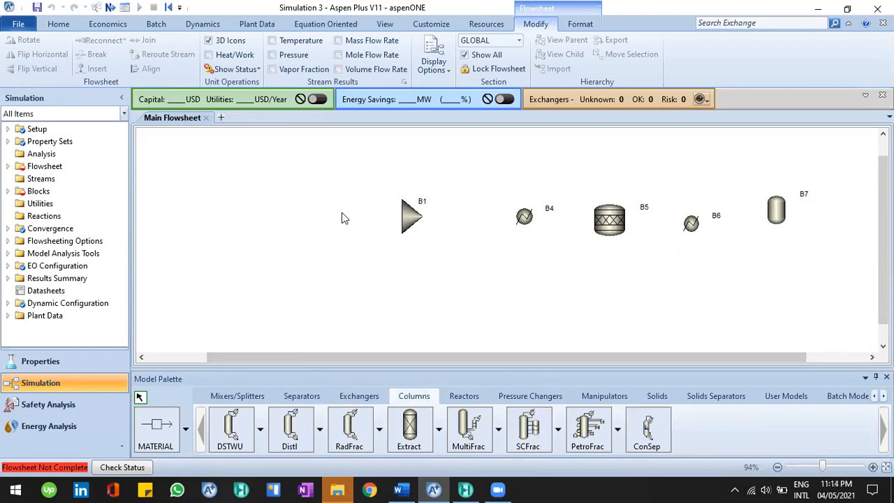
pyautogui.click(237, 396)
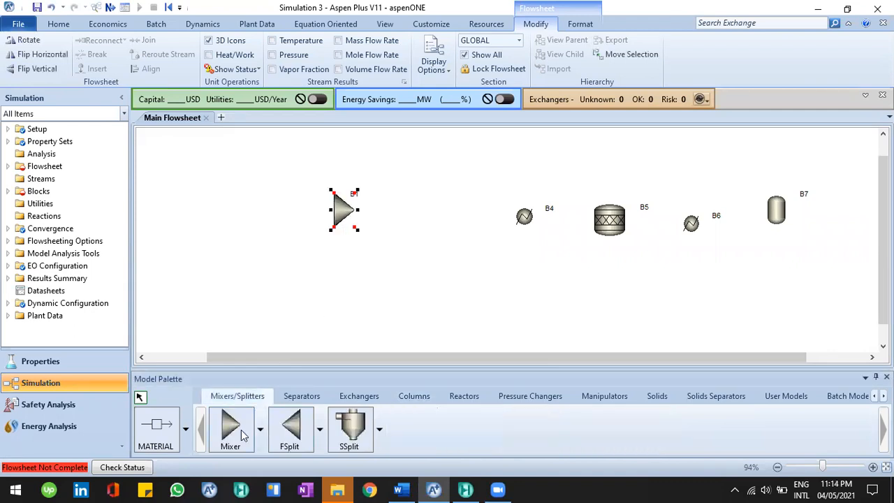
pyautogui.click(230, 427)
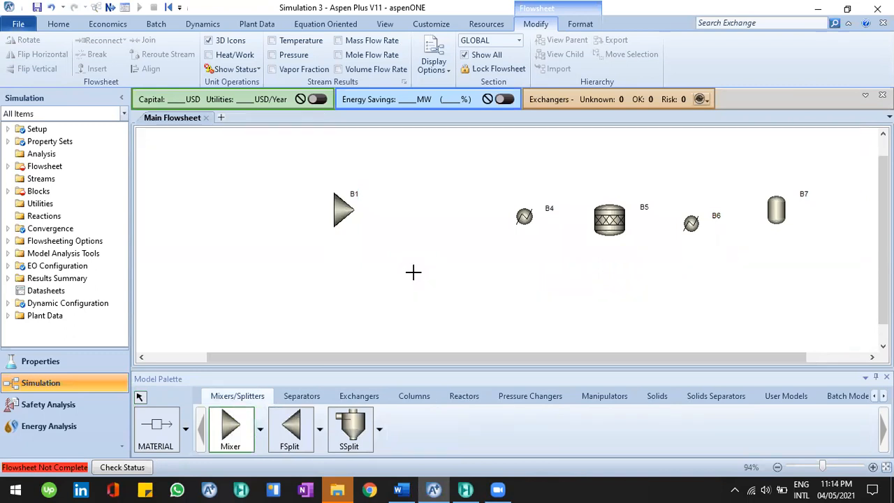
pyautogui.press('Escape')
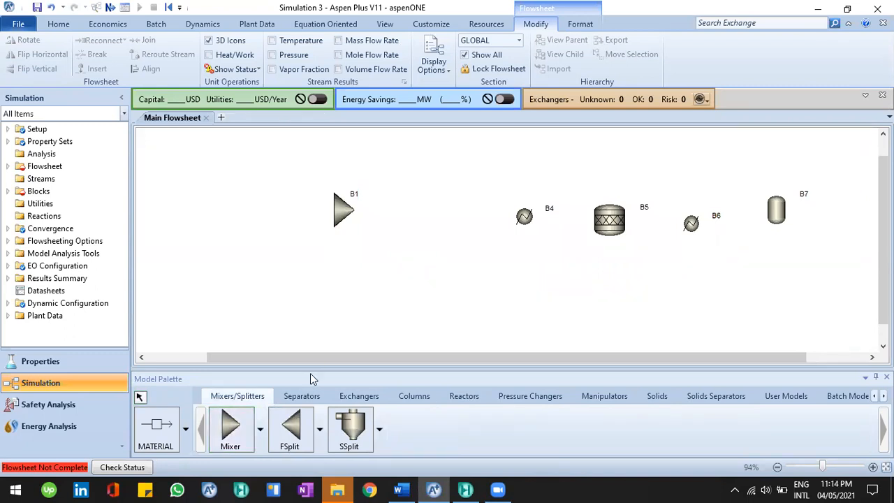
# Rename the heater block B4 as JK
pyautogui.moveTo(549, 209); pyautogui.dragTo(530, 197)
pyautogui.click(531, 199)
pyautogui.click(530, 198)
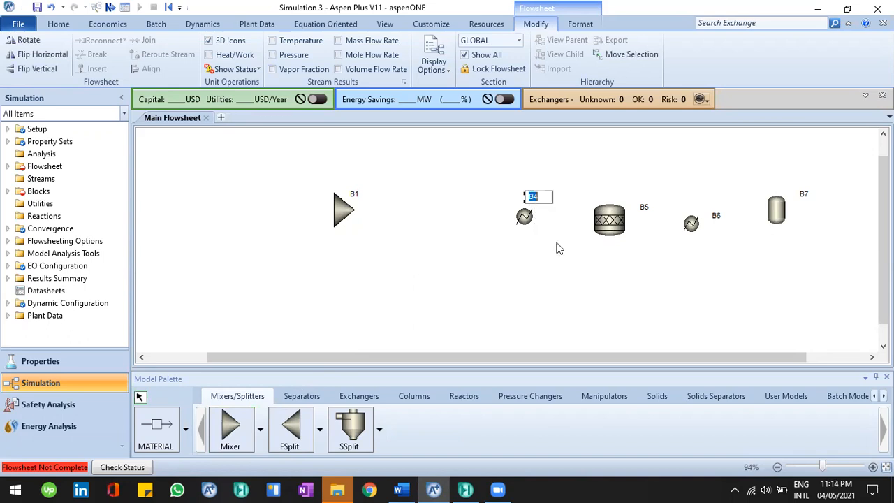
pyautogui.press('Return')
pyautogui.click(559, 249)
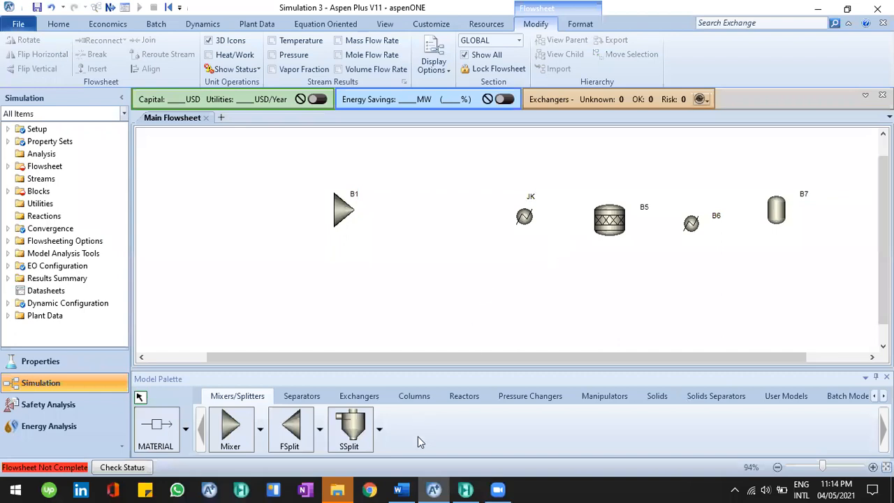
# Place two RadFrac columns below the reactor and cooler for the DC1 and DC2 distillation units
pyautogui.click(409, 488)
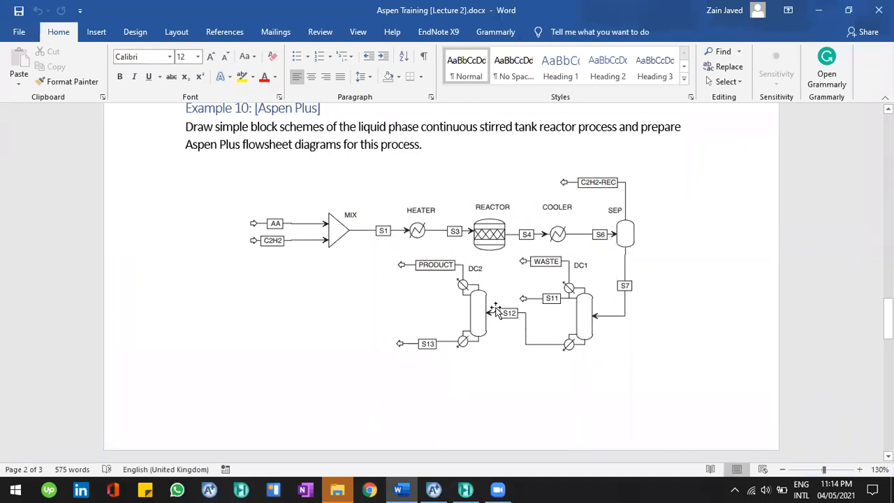
pyautogui.click(433, 488)
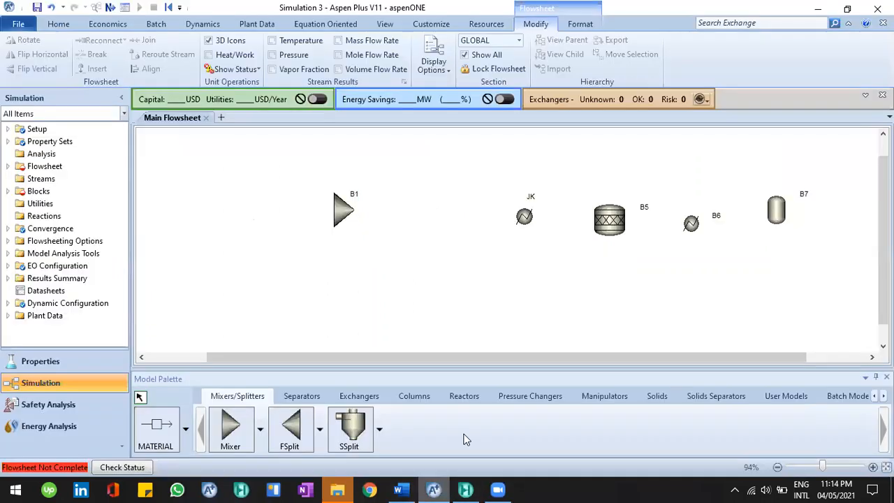
pyautogui.click(414, 396)
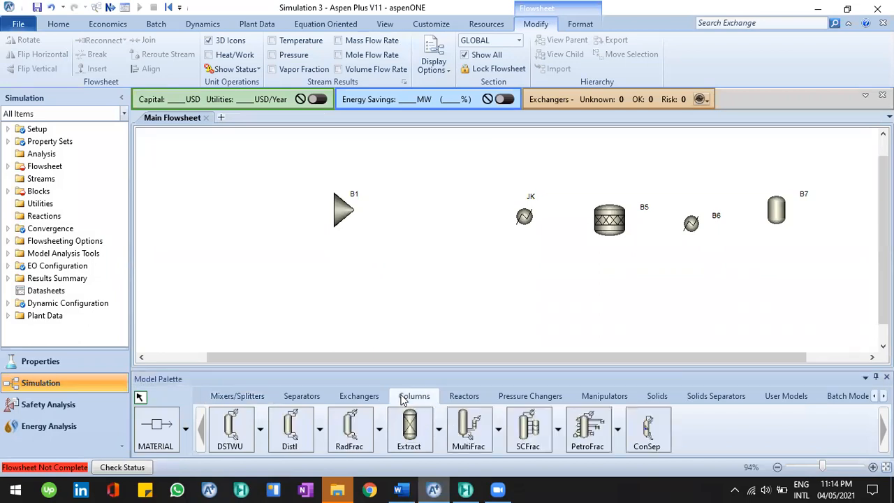
pyautogui.click(348, 430)
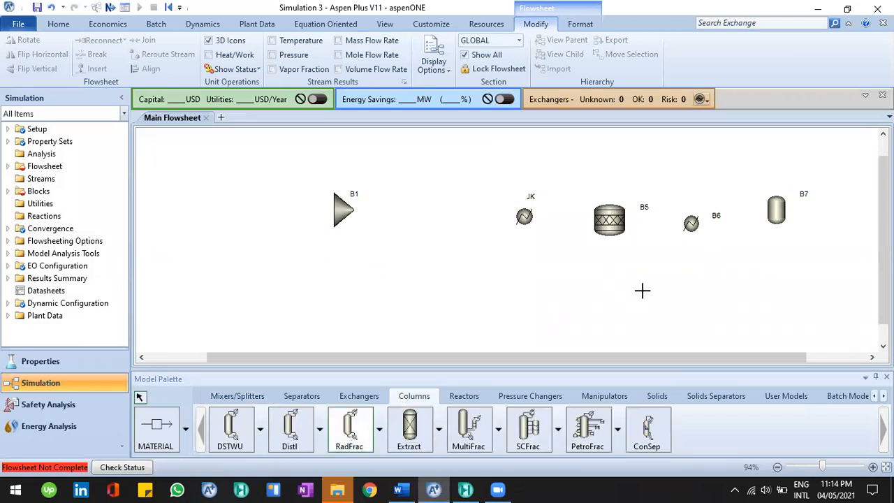
pyautogui.click(642, 289)
pyautogui.click(551, 309)
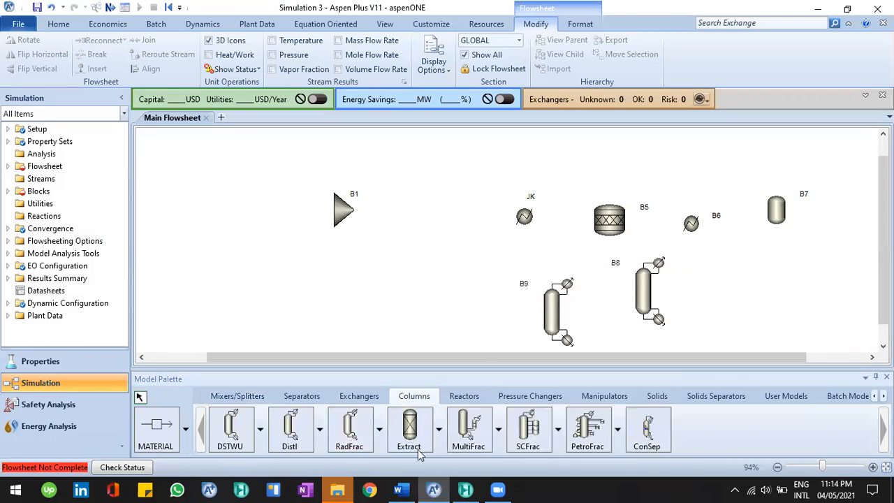
# Flip the B8 column icon horizontally
pyautogui.click(399, 488)
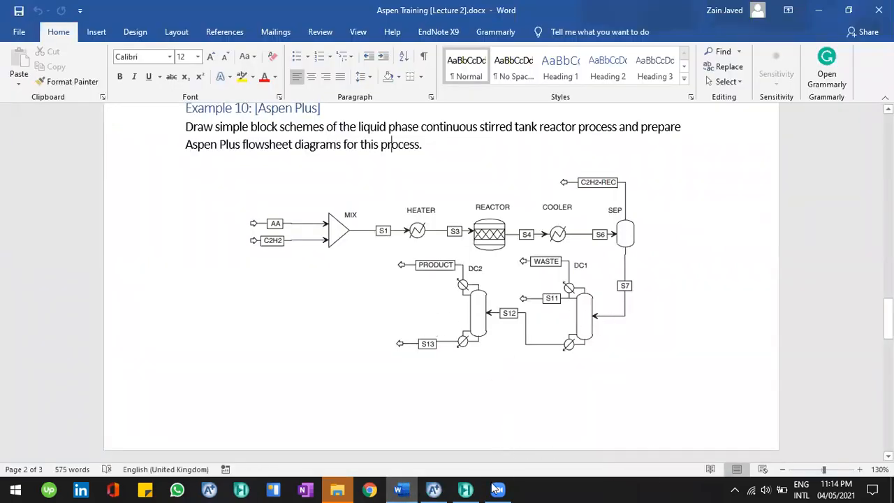
pyautogui.click(433, 488)
pyautogui.click(647, 314)
pyautogui.rightClick(649, 310)
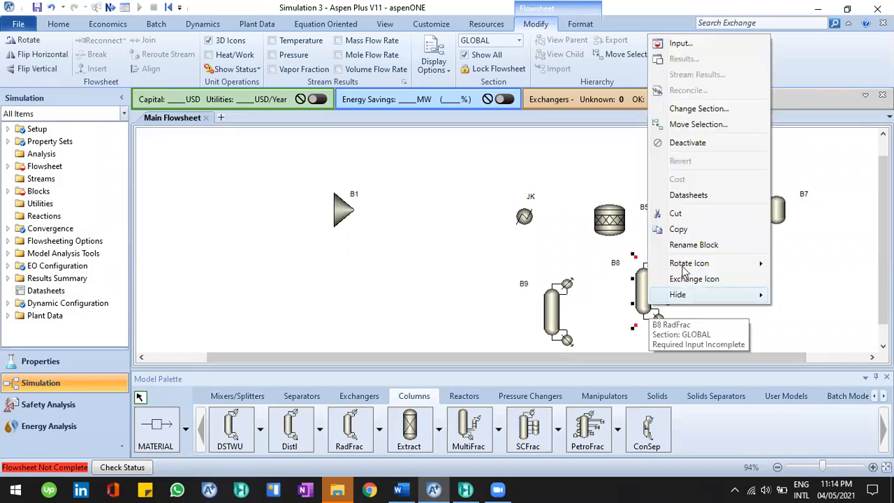
pyautogui.moveTo(687, 263)
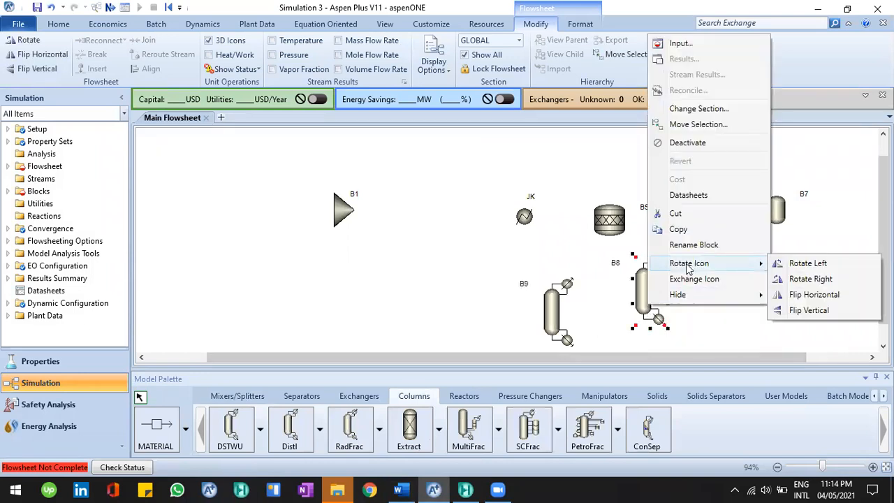
pyautogui.click(798, 299)
# Flip the B9 column icon horizontally
pyautogui.click(552, 311)
pyautogui.rightClick(551, 310)
pyautogui.moveTo(600, 264)
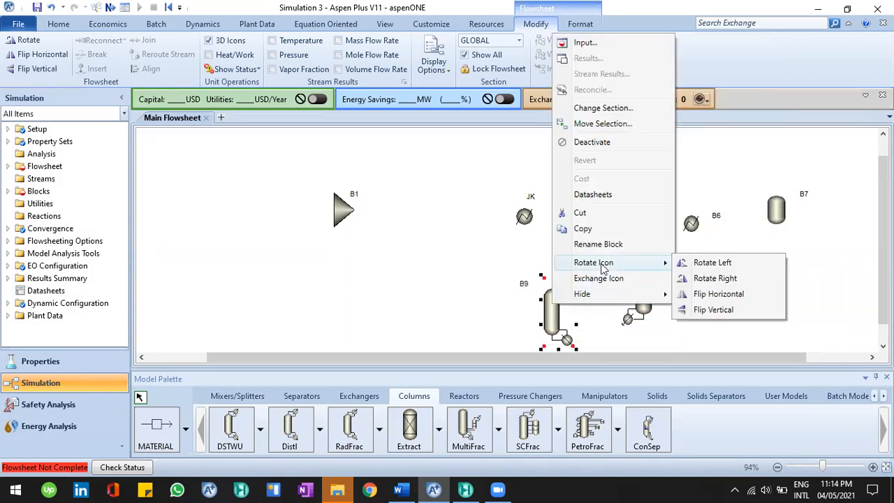
pyautogui.click(699, 294)
pyautogui.click(511, 289)
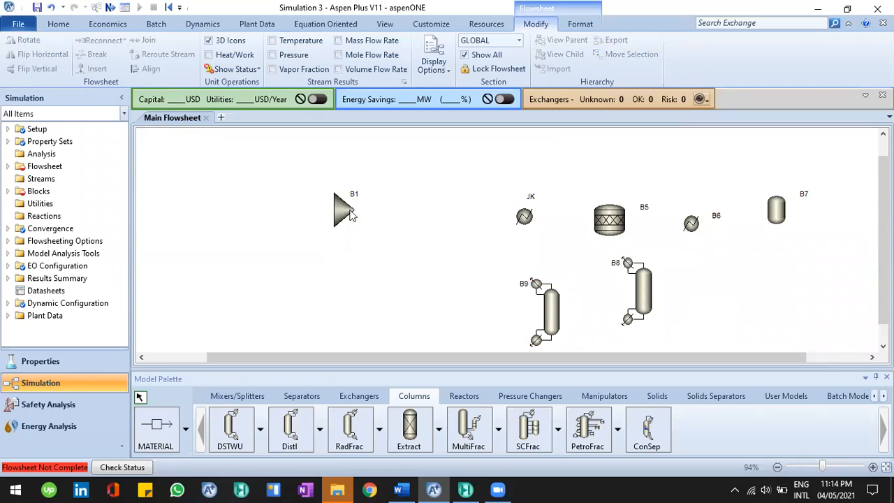
# Move the mixer, heater, reactor, cooler and separator blocks leftward to tighten the top row spacing
pyautogui.moveTo(341, 213); pyautogui.dragTo(250, 211)
pyautogui.moveTo(528, 210); pyautogui.dragTo(377, 201)
pyautogui.moveTo(608, 214); pyautogui.dragTo(534, 205)
pyautogui.moveTo(690, 223); pyautogui.dragTo(649, 207)
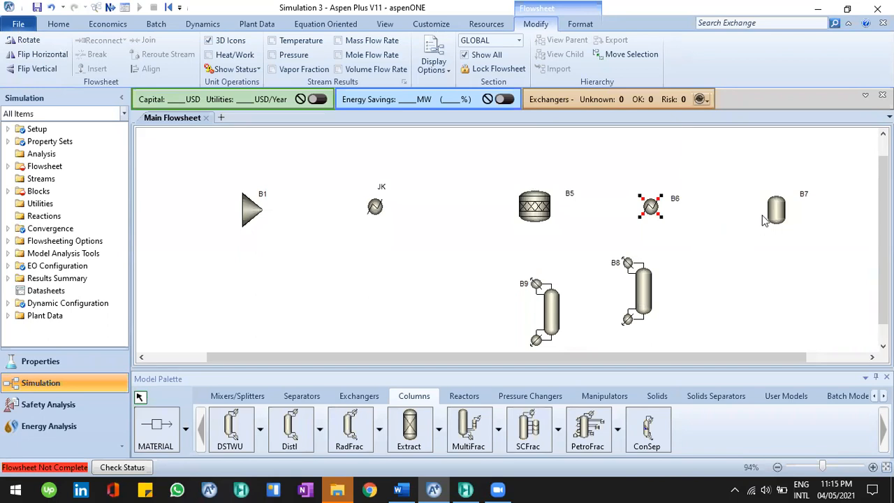
pyautogui.moveTo(765, 216); pyautogui.dragTo(733, 215)
pyautogui.click(563, 314)
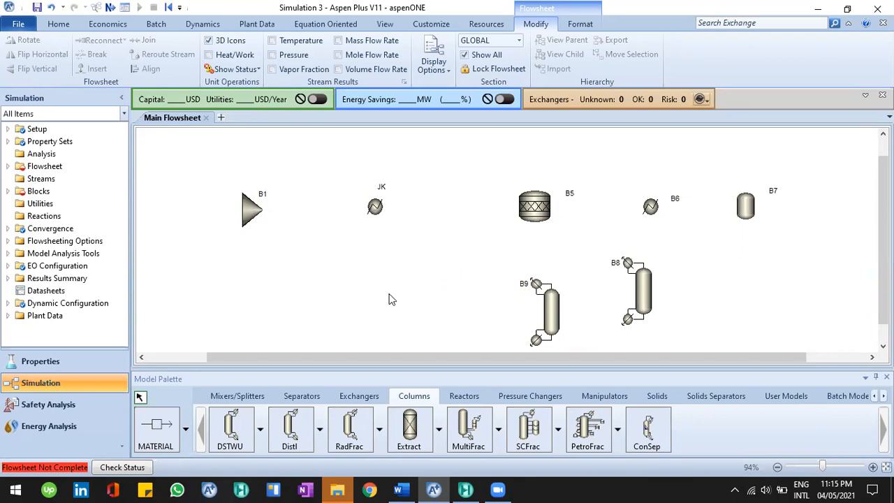
# Draw a standalone heat stream in empty space below the mixer
pyautogui.click(187, 431)
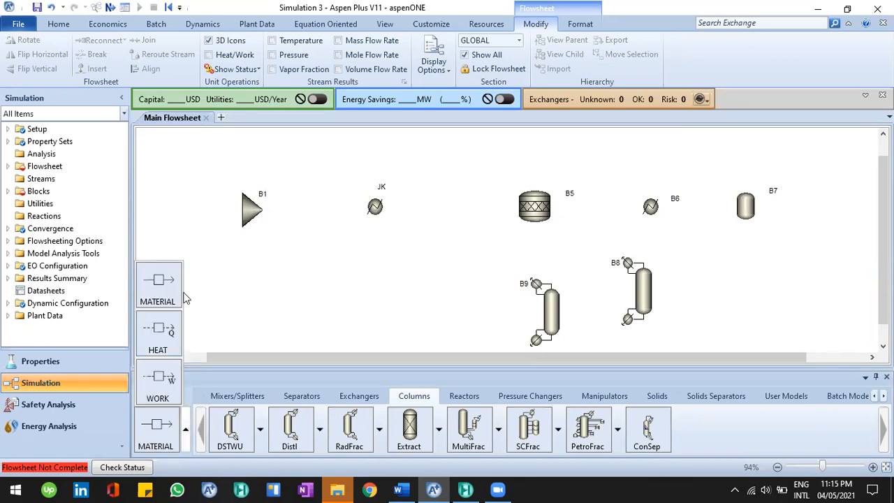
pyautogui.click(185, 429)
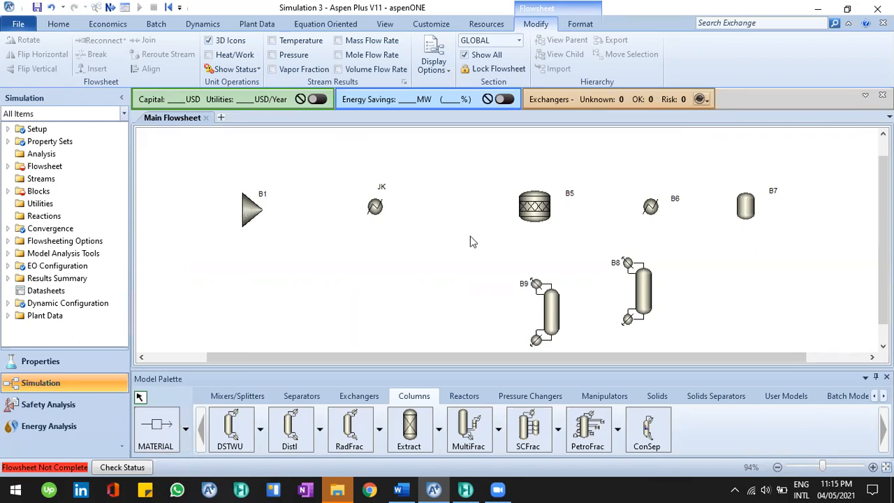
pyautogui.click(174, 419)
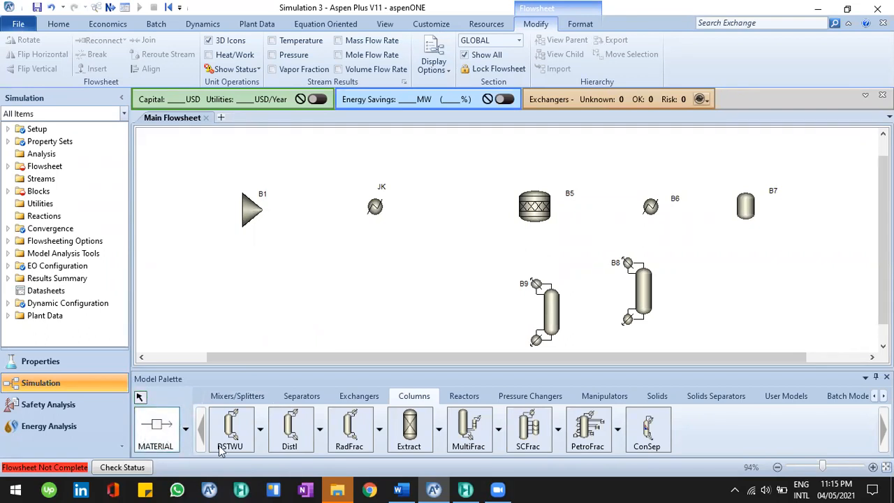
pyautogui.click(185, 429)
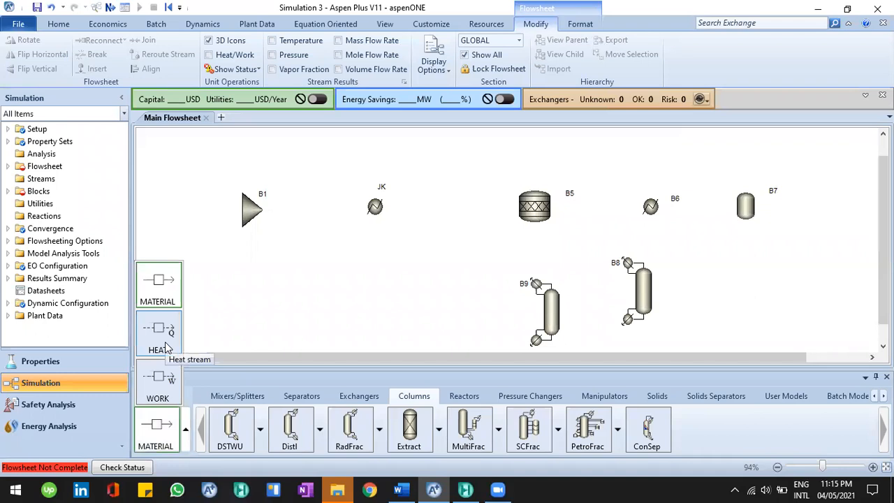
pyautogui.click(165, 344)
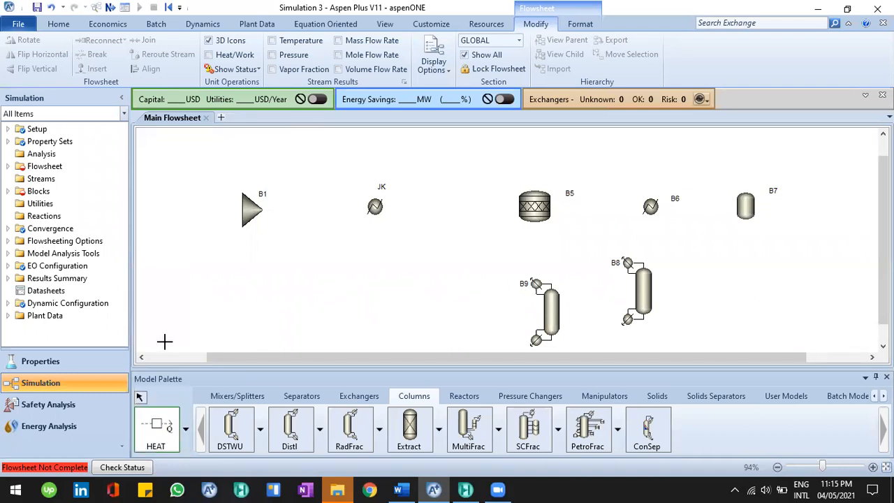
pyautogui.click(167, 433)
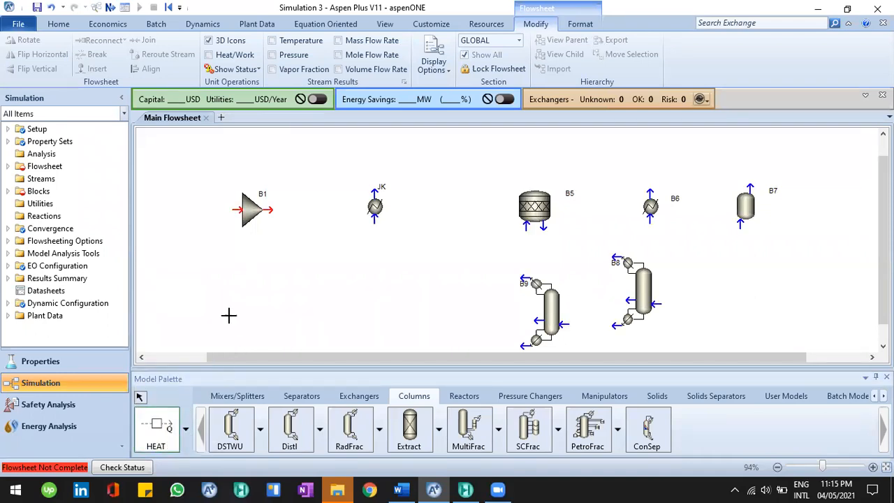
pyautogui.click(326, 288)
pyautogui.click(357, 288)
pyautogui.rightClick(342, 318)
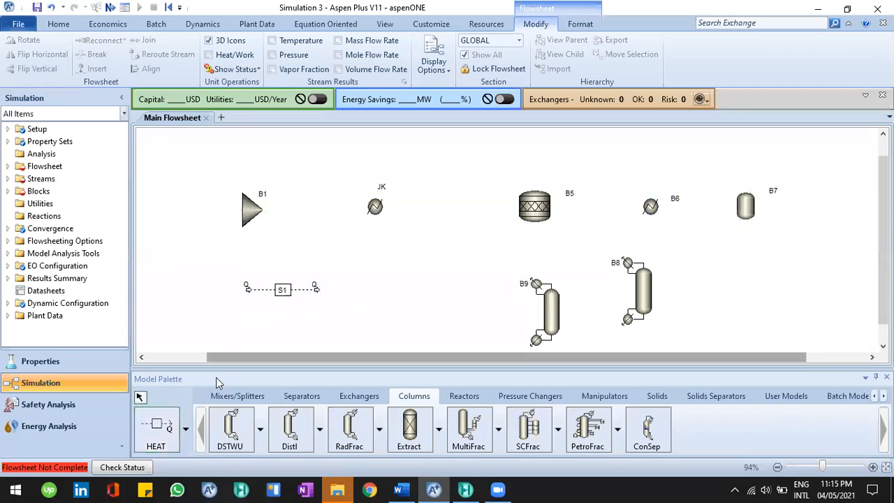
# Draw a standalone material stream beneath the heat stream
pyautogui.click(185, 429)
pyautogui.click(170, 291)
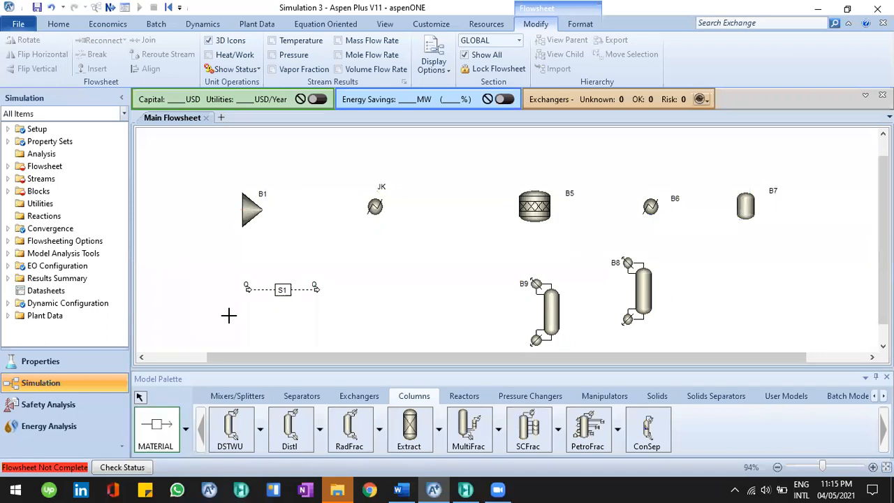
pyautogui.click(245, 310)
pyautogui.click(316, 310)
pyautogui.rightClick(257, 345)
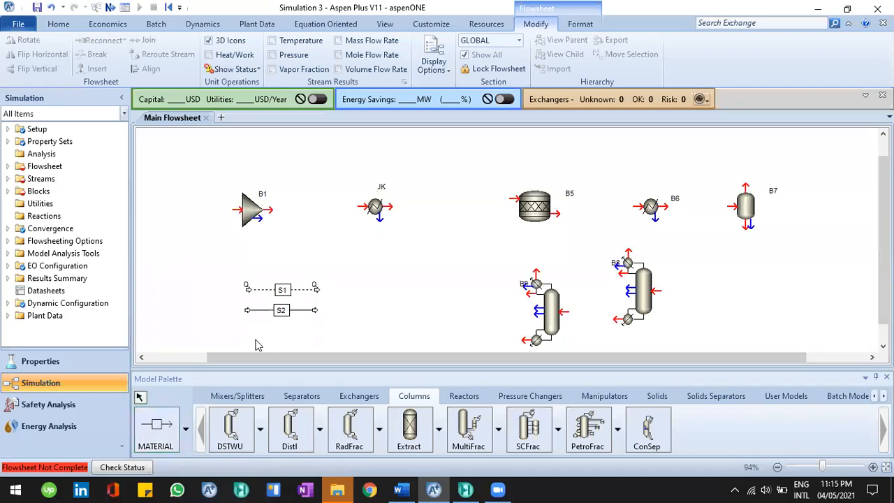
# Draw a standalone work stream beneath the material stream
pyautogui.click(185, 428)
pyautogui.click(173, 381)
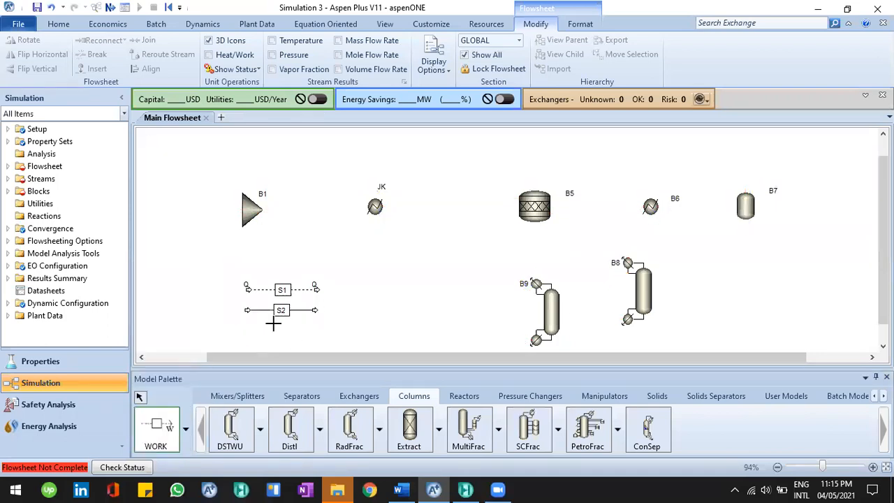
pyautogui.click(245, 327)
pyautogui.click(324, 329)
pyautogui.moveTo(357, 326); pyautogui.dragTo(433, 330)
pyautogui.moveTo(363, 336); pyautogui.dragTo(258, 340)
pyautogui.click(340, 318)
pyautogui.click(264, 336)
pyautogui.click(328, 300)
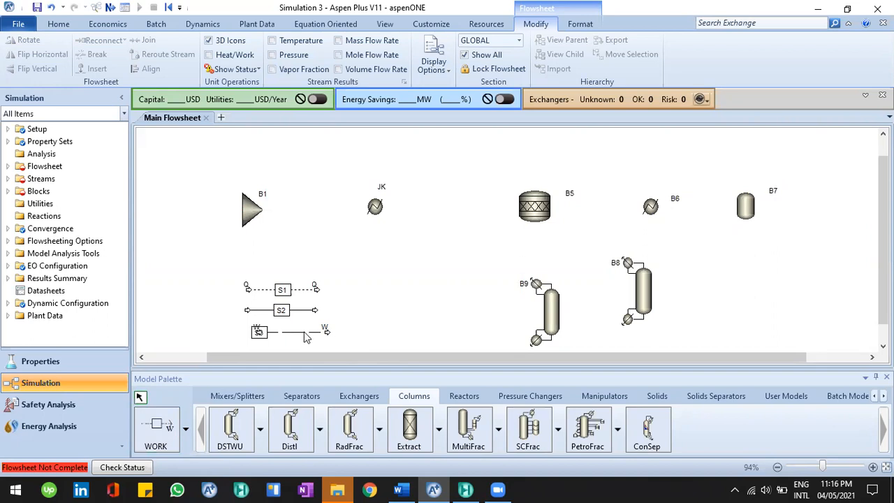
# Inspect the new work and material streams by selecting them
pyautogui.click(307, 294)
pyautogui.click(347, 312)
pyautogui.click(253, 290)
pyautogui.click(238, 282)
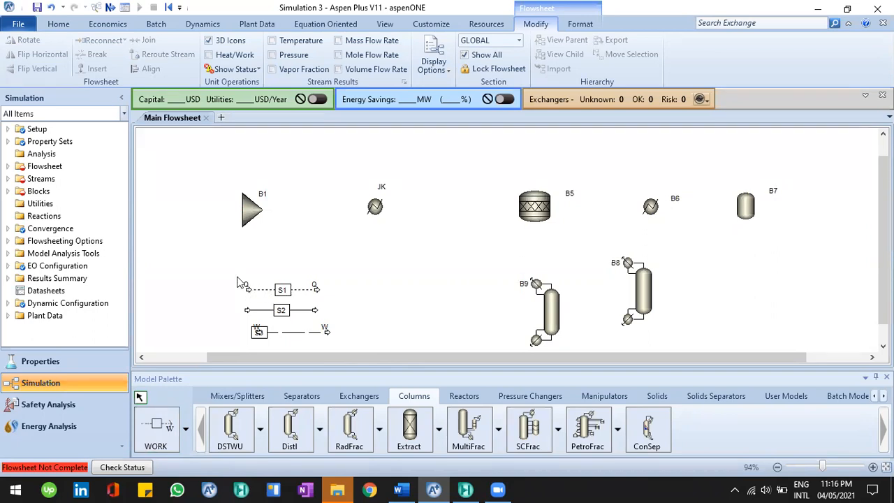
pyautogui.click(325, 332)
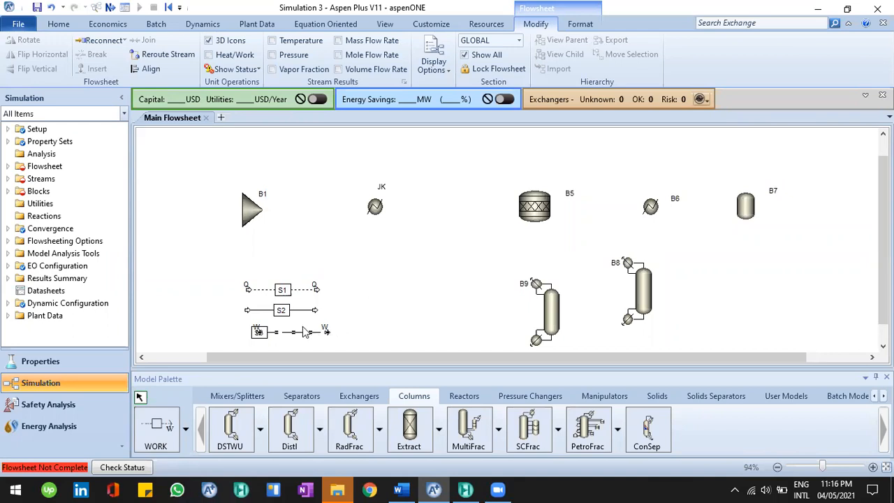
pyautogui.click(314, 312)
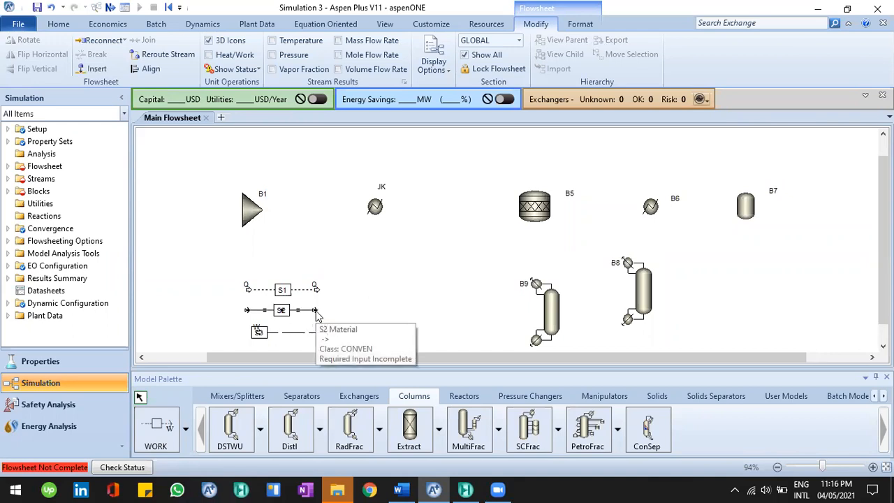
# Delete the standalone material, heat and work streams from the flowsheet
pyautogui.press('Delete')
pyautogui.click(458, 264)
pyautogui.click(299, 293)
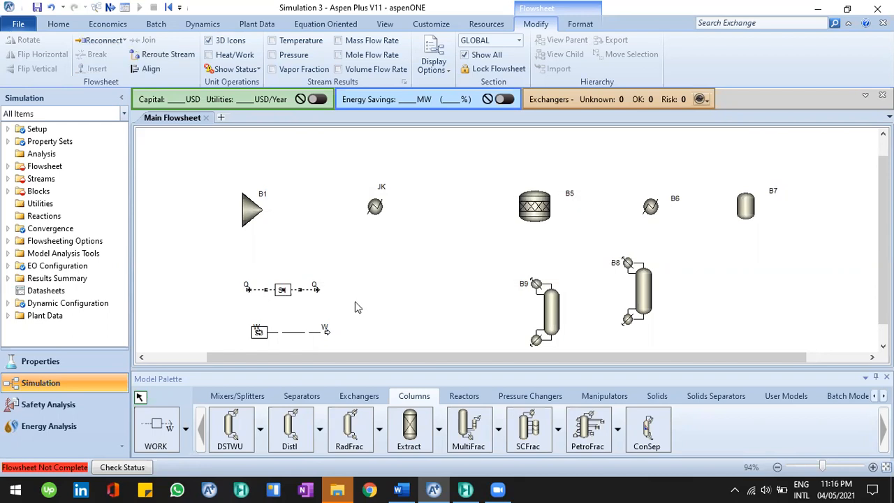
pyautogui.press('Delete')
pyautogui.press('Return')
pyautogui.click(341, 335)
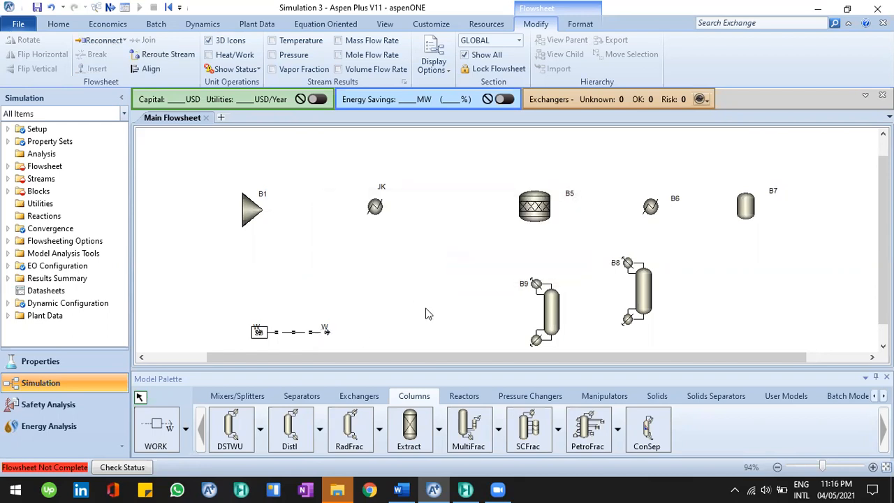
pyautogui.press('Delete')
pyautogui.click(478, 261)
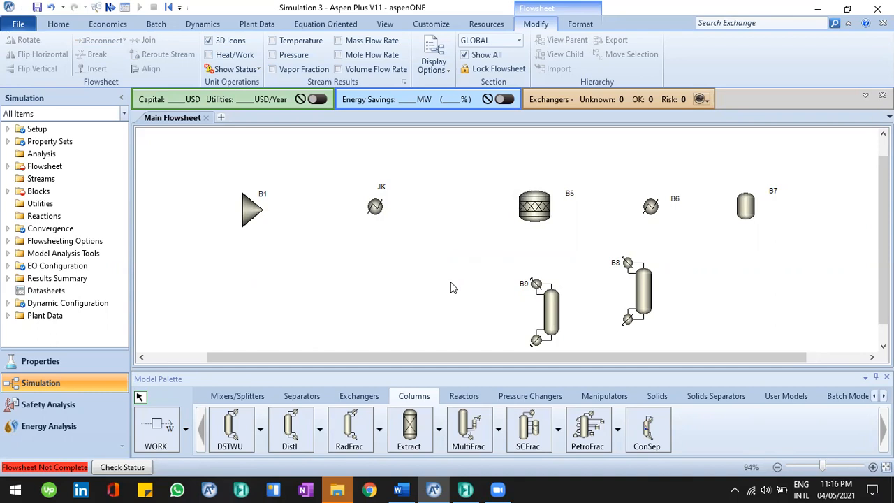
# Referring to the Example 10 diagram, draw a feed material stream into the mixer B1's inlet from the left
pyautogui.click(411, 489)
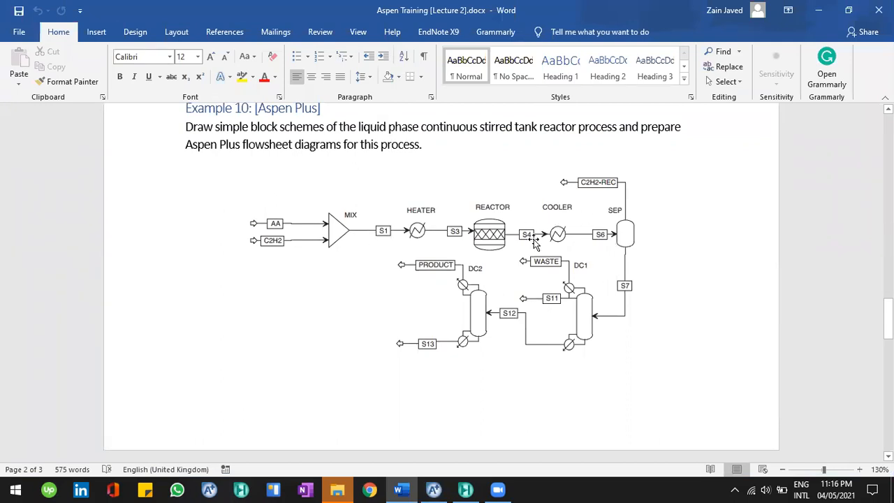
pyautogui.click(433, 489)
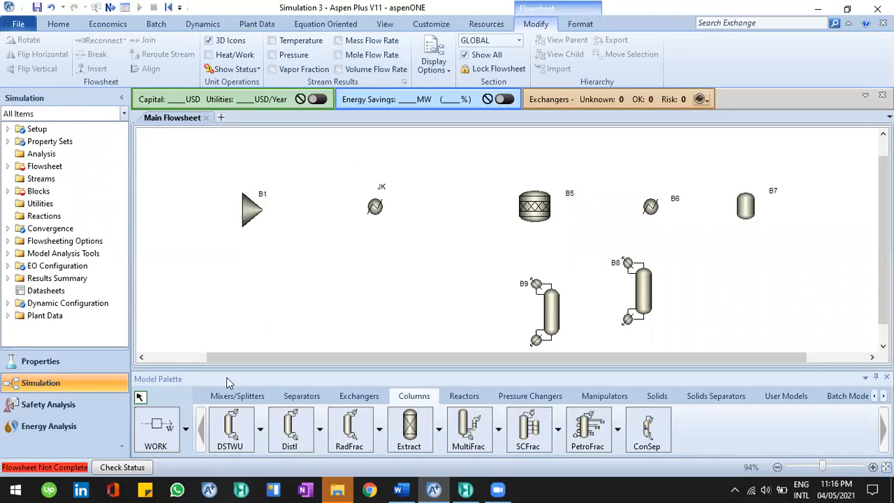
pyautogui.click(185, 430)
pyautogui.click(169, 296)
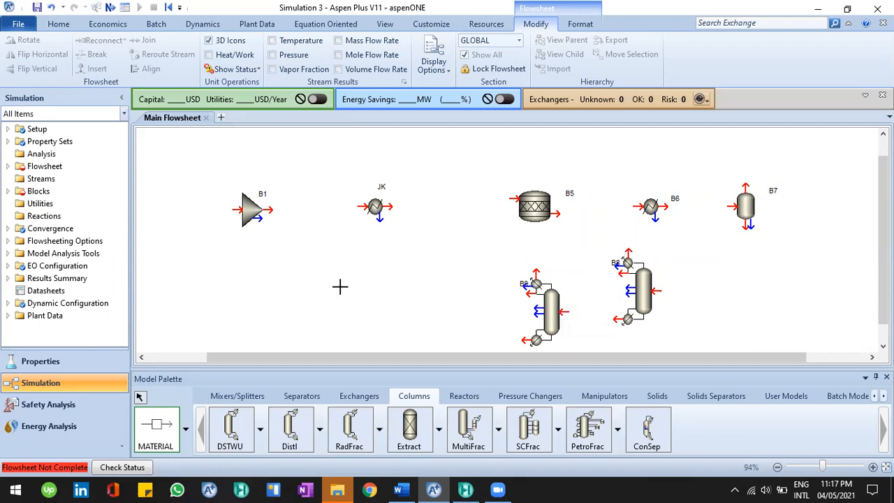
pyautogui.click(241, 210)
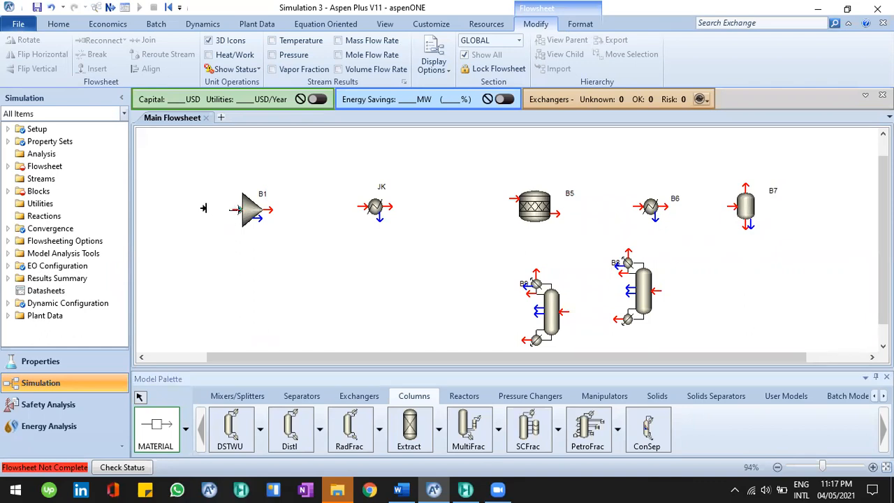
pyautogui.click(199, 210)
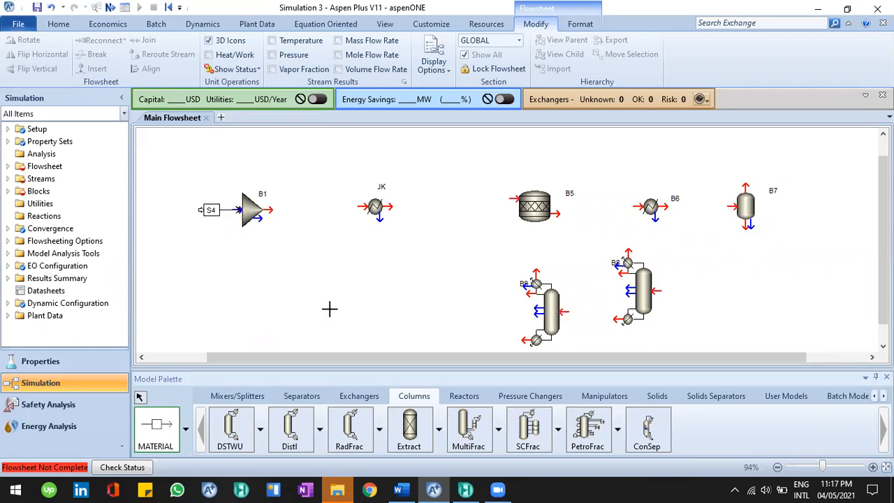
# Draw a second feed material stream into the mixer B1's inlet, below the first feed
pyautogui.click(399, 489)
pyautogui.click(432, 489)
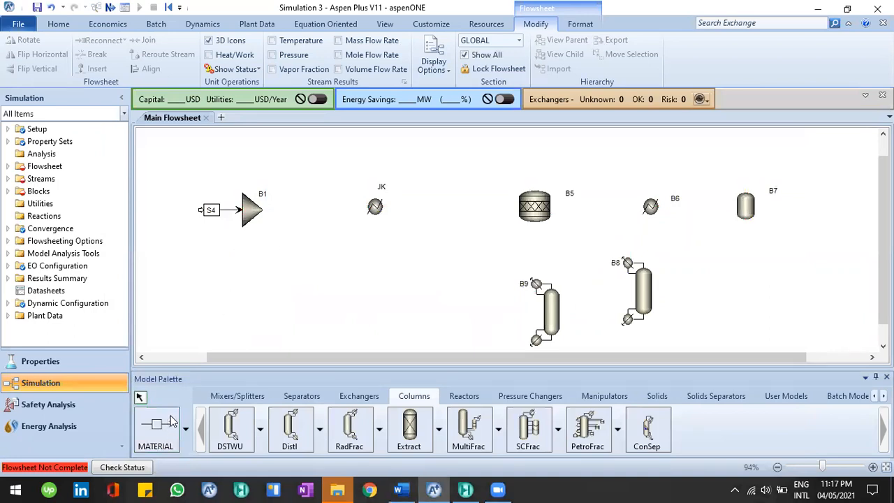
pyautogui.click(157, 424)
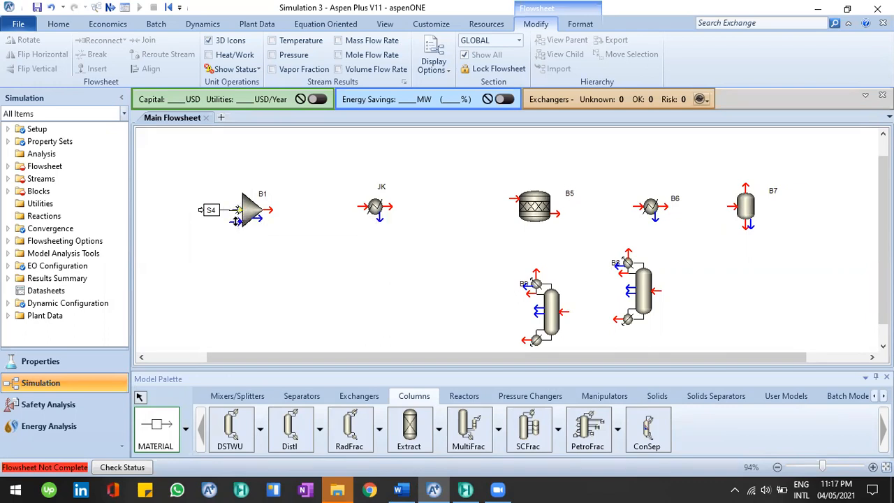
pyautogui.click(237, 220)
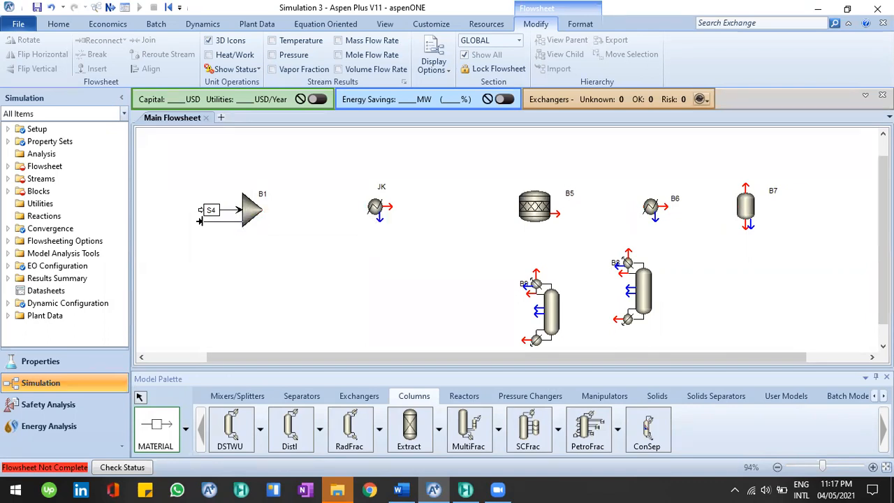
pyautogui.click(202, 221)
pyautogui.press('Escape')
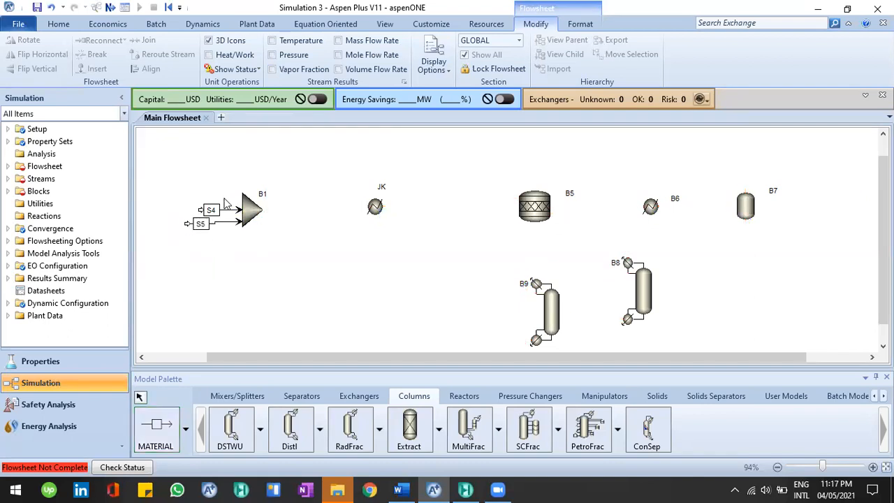
# Connect the mixer B1 outlet to the heater JK inlet with a material stream
pyautogui.click(239, 209)
pyautogui.click(254, 258)
pyautogui.click(399, 489)
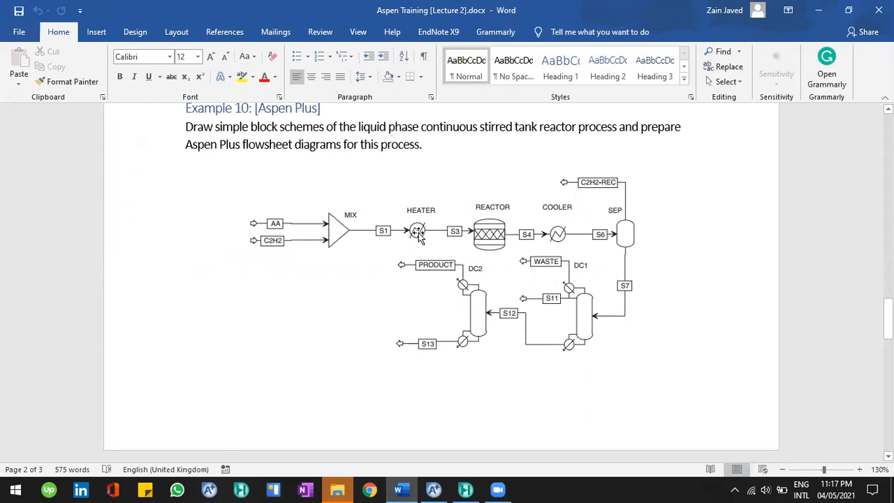
pyautogui.click(413, 486)
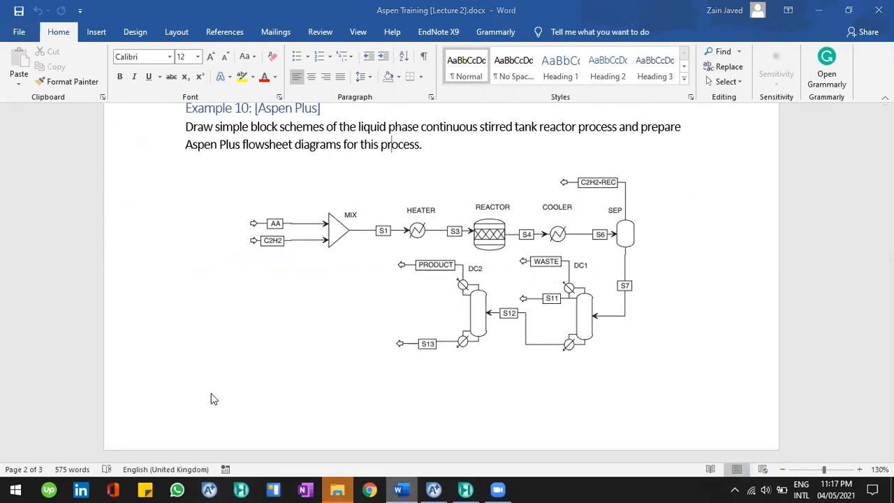
pyautogui.click(166, 427)
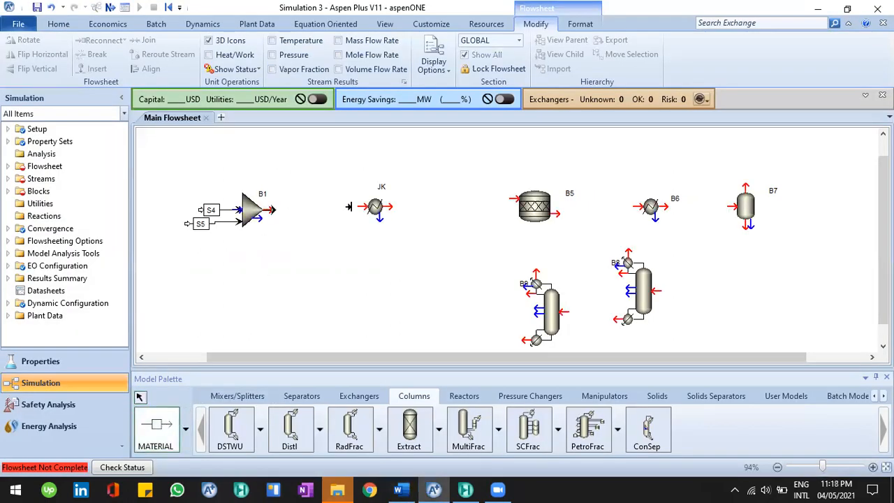
pyautogui.click(274, 209)
pyautogui.click(363, 206)
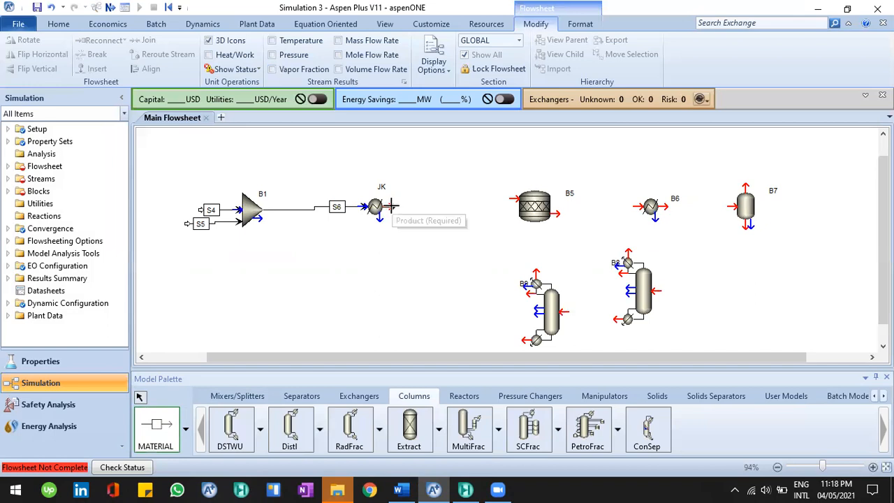
# Connect the heater JK outlet to the reactor B5 feed with a material stream
pyautogui.click(392, 207)
pyautogui.click(516, 199)
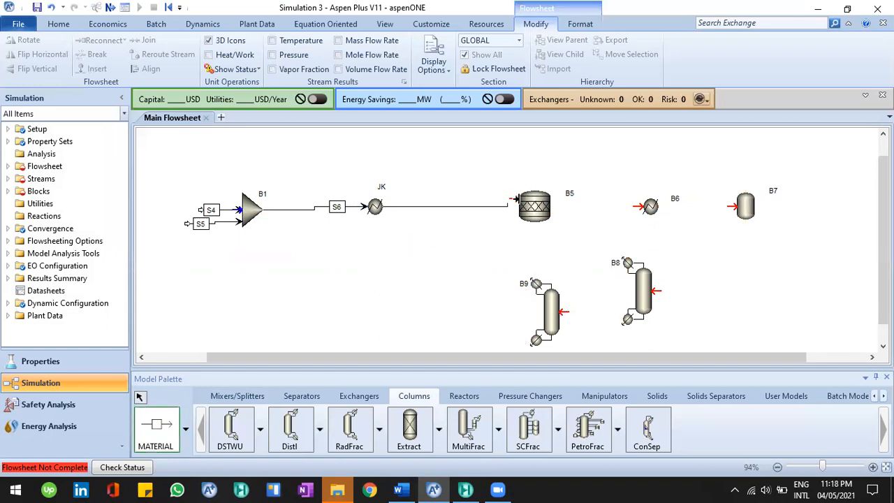
pyautogui.click(513, 197)
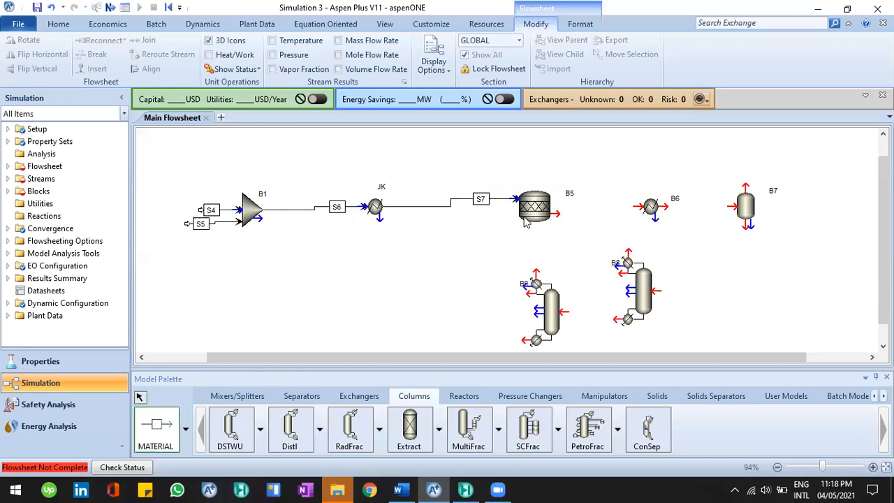
pyautogui.click(531, 209)
pyautogui.moveTo(534, 212); pyautogui.dragTo(514, 238)
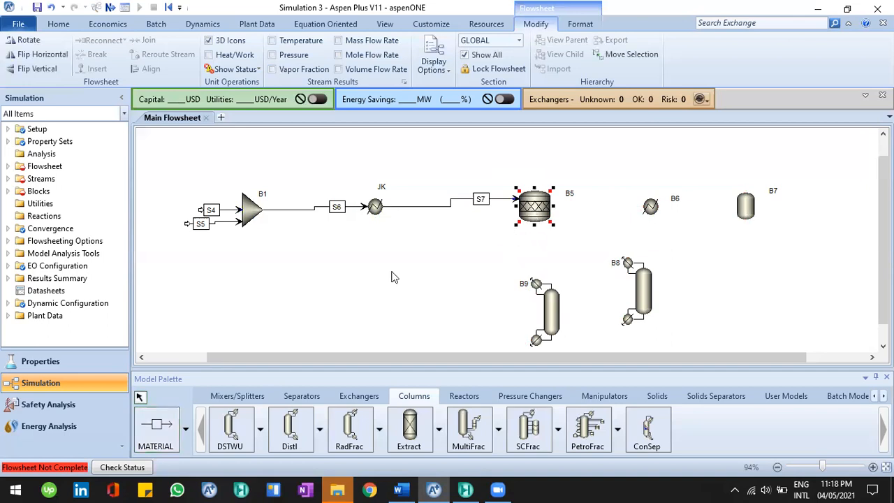
pyautogui.click(389, 268)
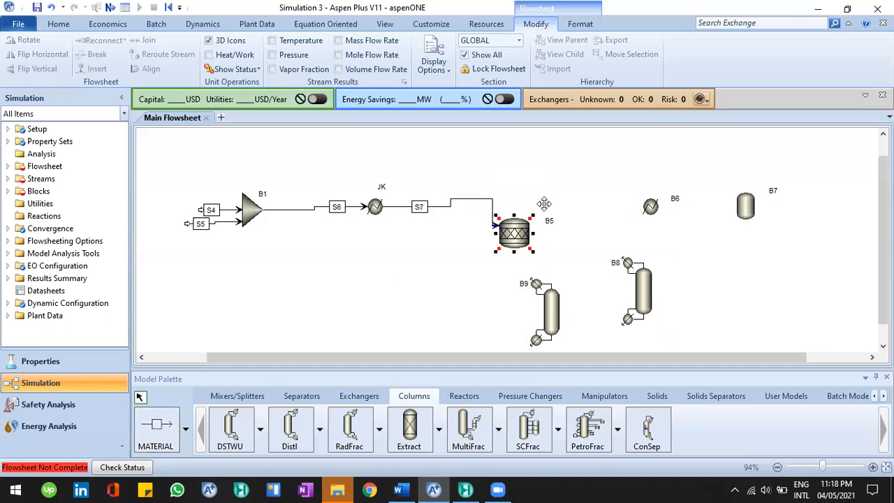
pyautogui.click(498, 234)
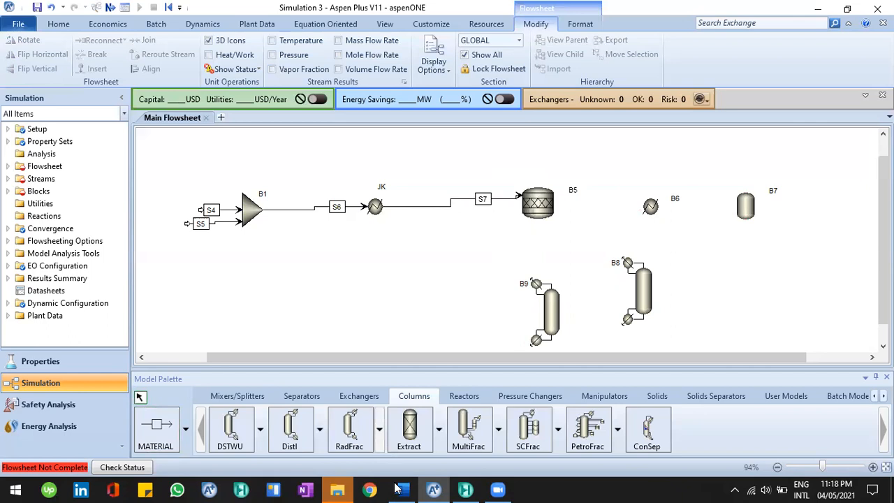
pyautogui.click(398, 489)
pyautogui.click(400, 488)
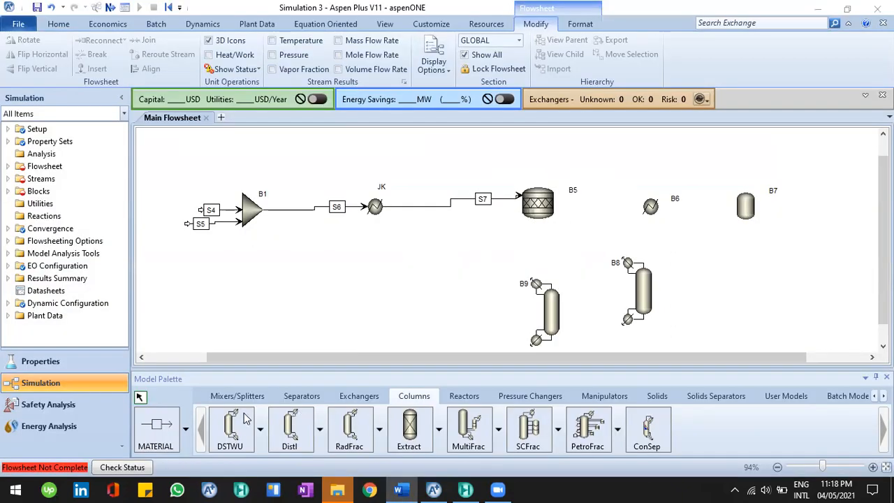
pyautogui.click(560, 213)
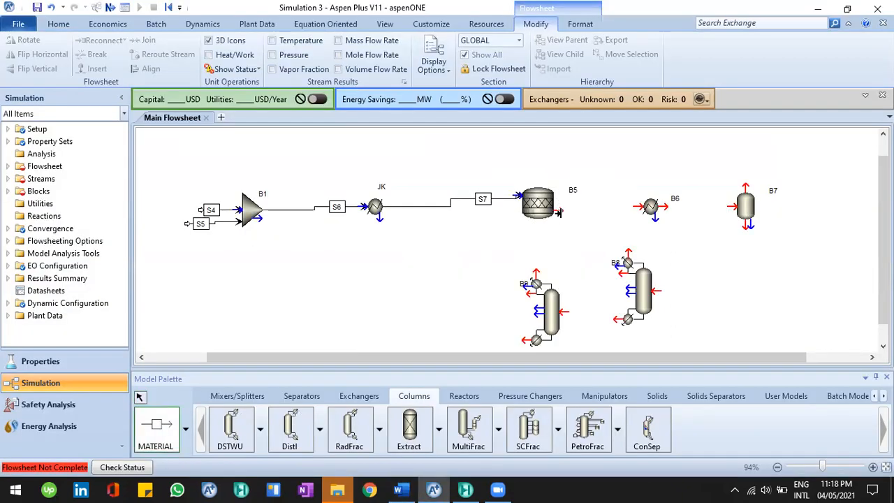
pyautogui.click(560, 212)
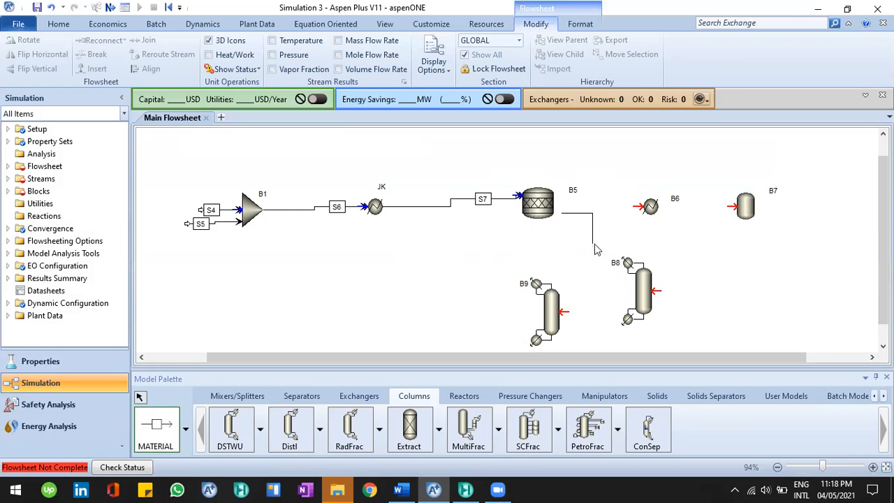
pyautogui.press('Escape')
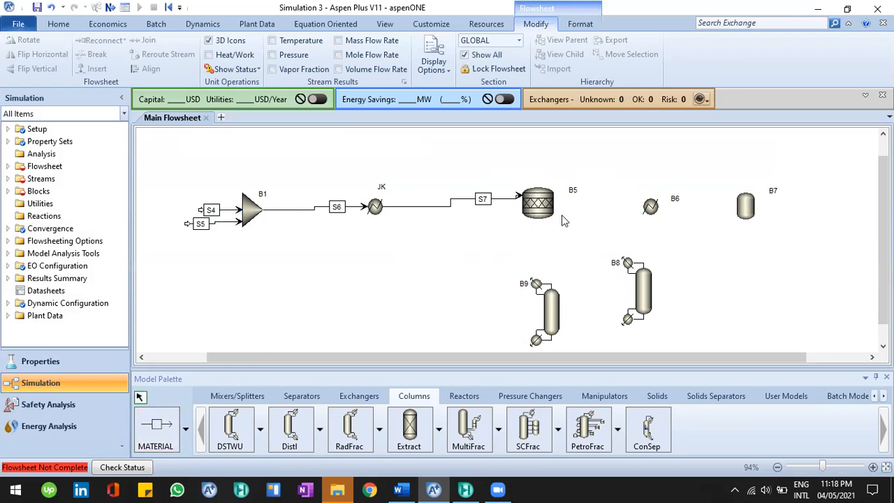
# Connect the reactor B5 outlet to the cooler B6 inlet with a material stream
pyautogui.click(172, 418)
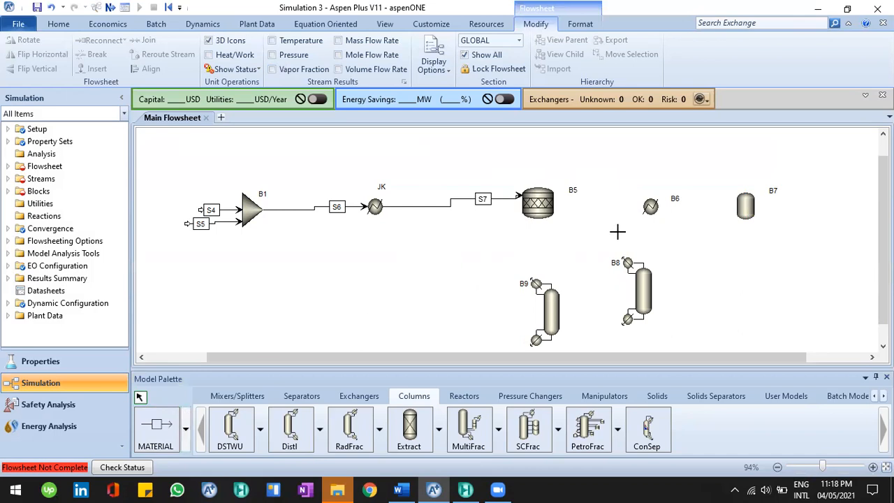
pyautogui.click(556, 210)
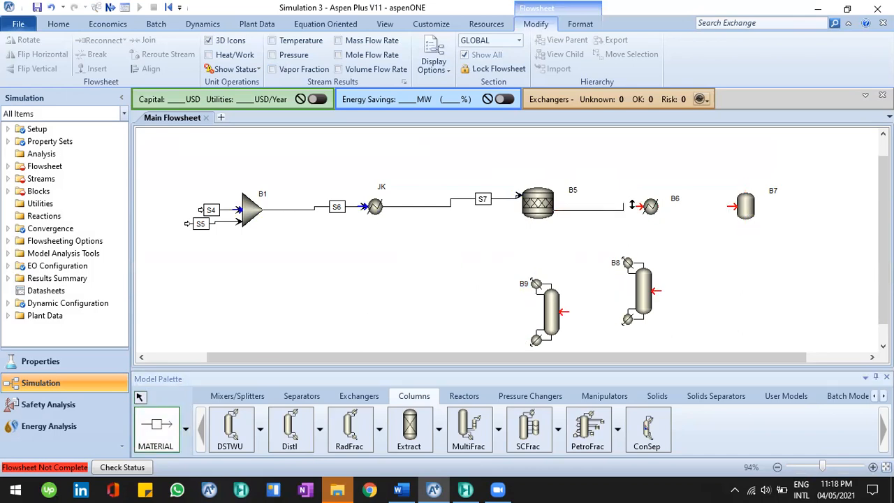
pyautogui.click(632, 205)
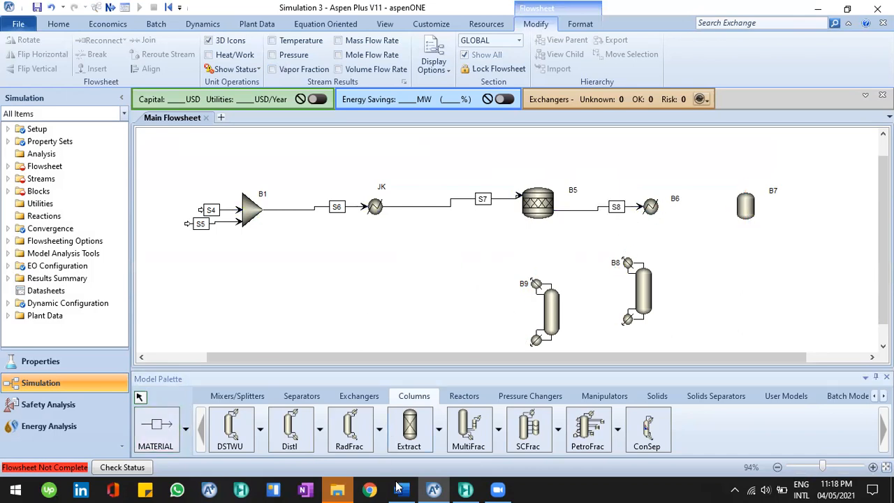
# Connect the cooler B6 outlet to the separator B7 inlet with a material stream
pyautogui.click(397, 488)
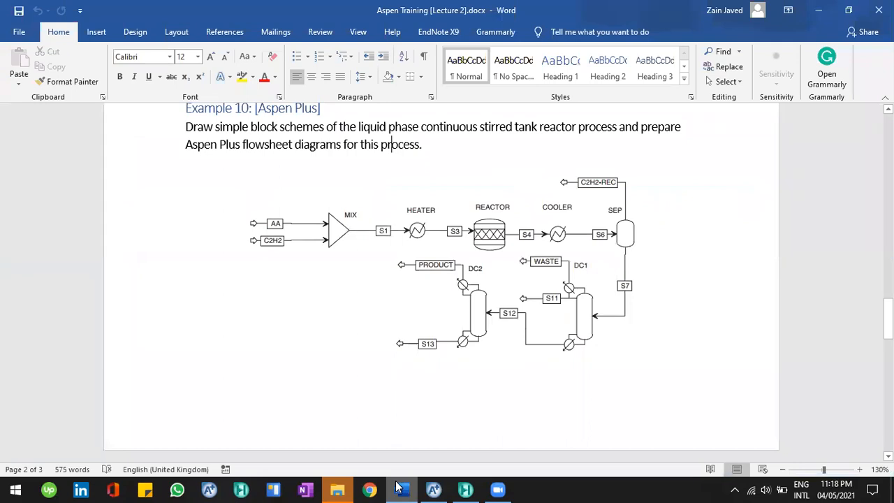
pyautogui.hotkey('alt', 'Tab')
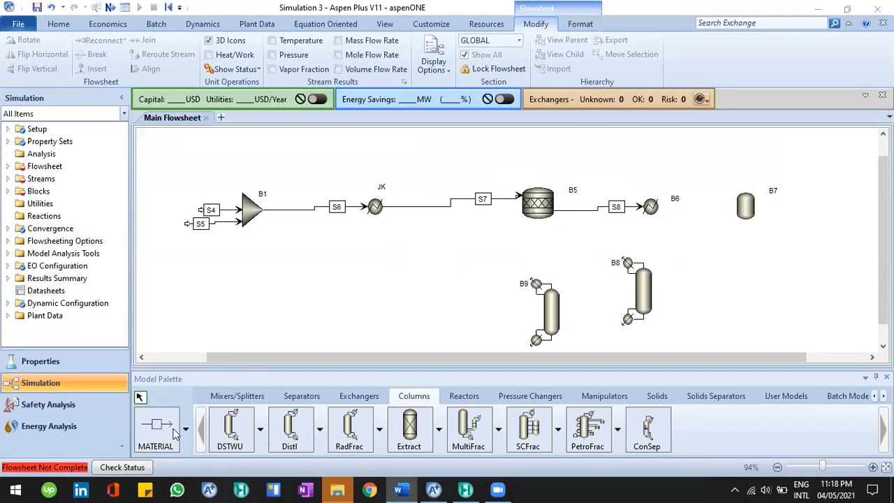
pyautogui.click(665, 207)
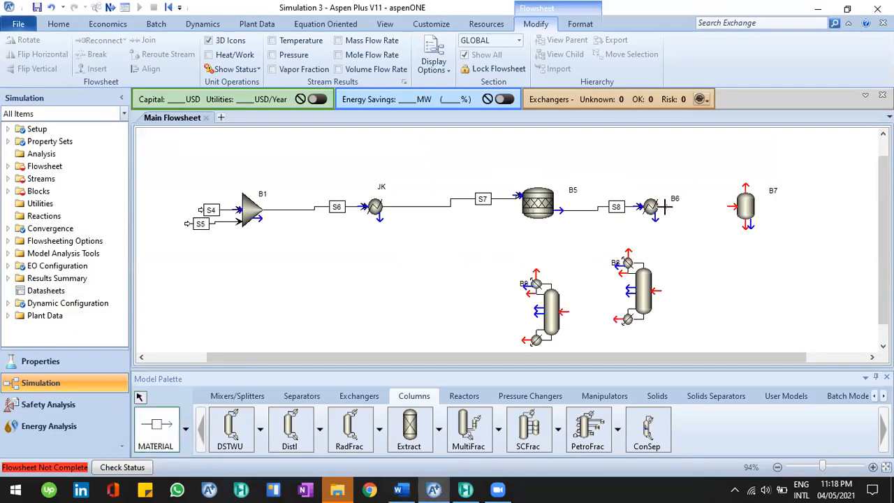
pyautogui.click(730, 205)
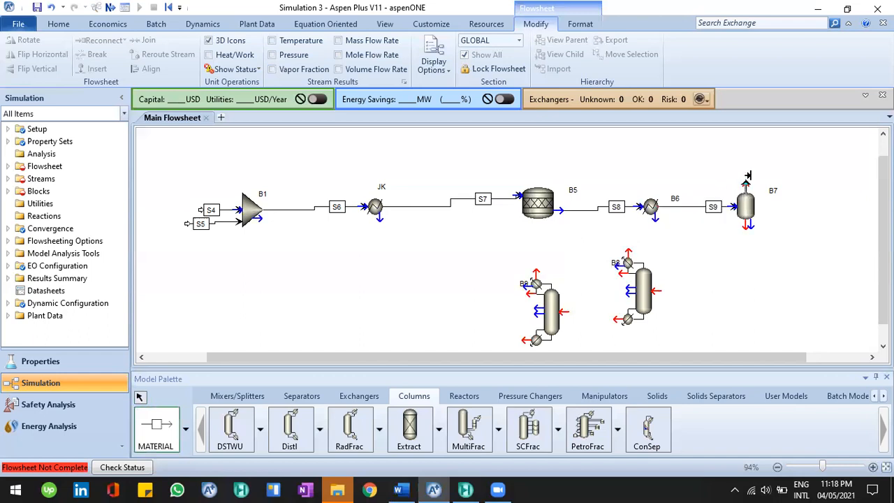
# Draw the separator B7's overhead product stream and route its bottoms stream into column B8's feed
pyautogui.click(747, 176)
pyautogui.click(774, 168)
pyautogui.click(757, 251)
pyautogui.hotkey('alt', 'Tab')
pyautogui.hotkey('alt', 'Tab')
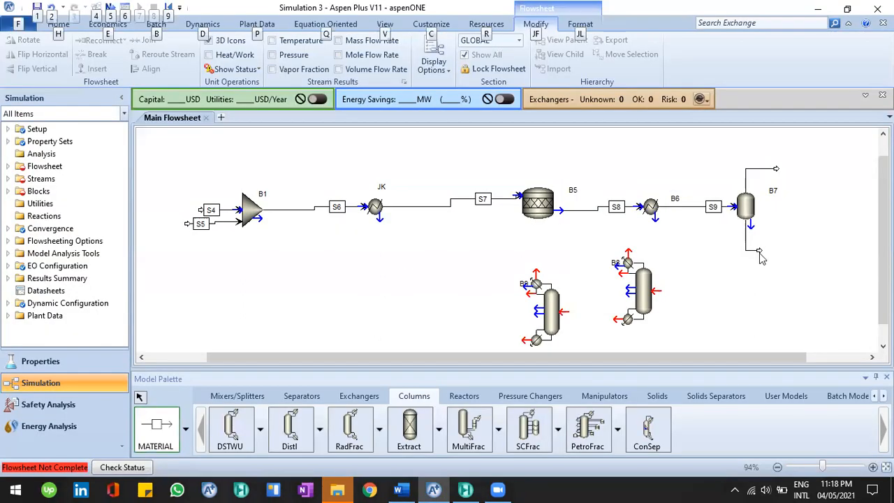
pyautogui.click(657, 292)
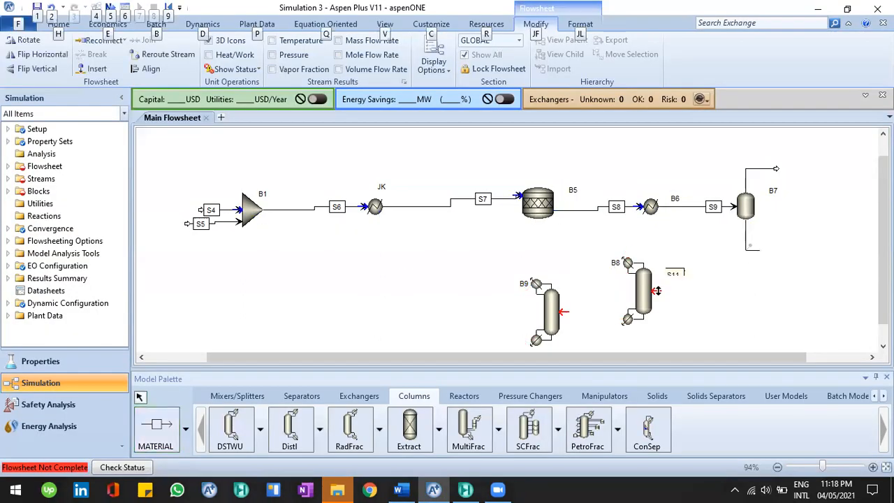
pyautogui.hotkey('alt', 'Tab')
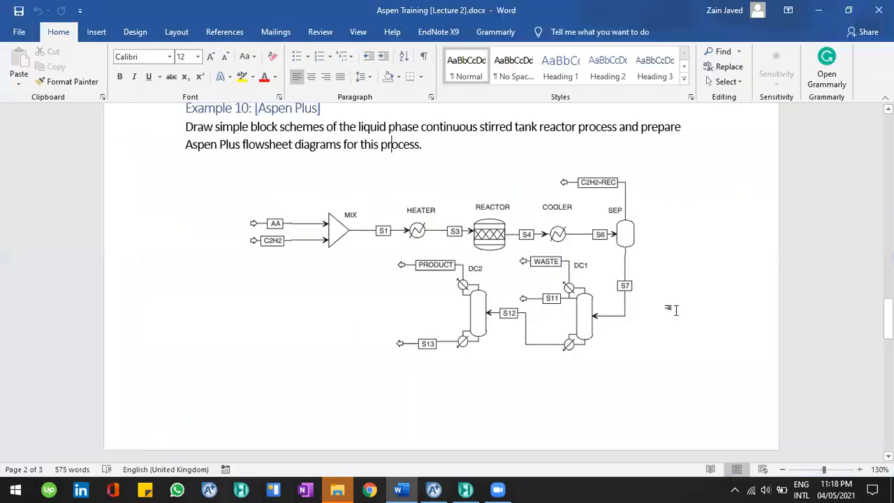
# Draw column B8's overhead product stream leaving its condenser
pyautogui.hotkey('alt', 'Tab')
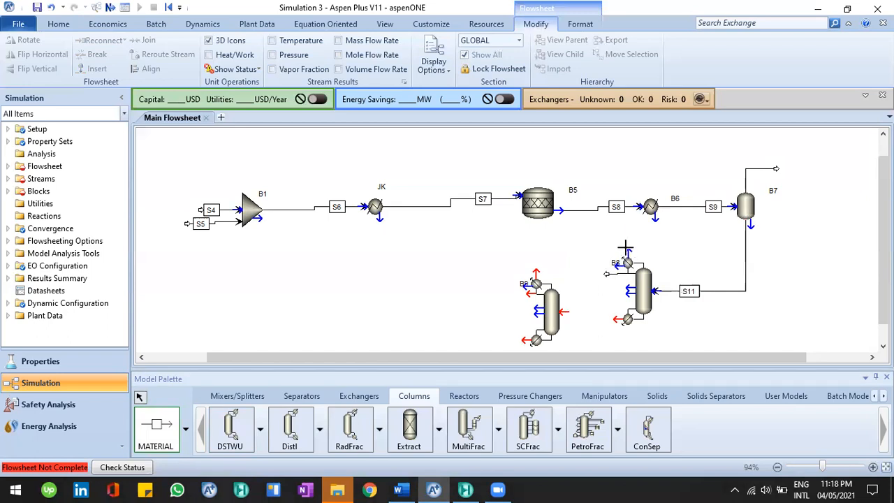
pyautogui.click(593, 238)
pyautogui.press('alt')
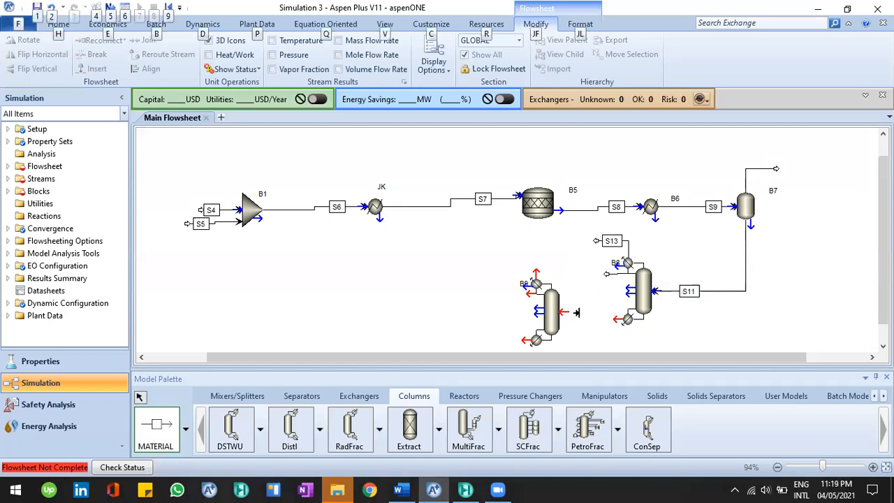
# Connect column B8's bottoms to column B9's feed and draw B9's overhead product stream
pyautogui.hotkey('alt', 'Tab')
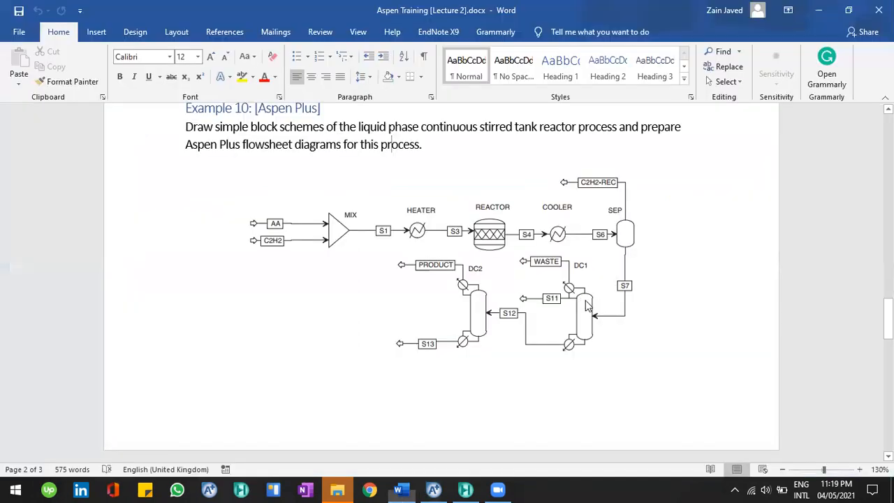
pyautogui.hotkey('alt', 'Tab')
pyautogui.click(536, 279)
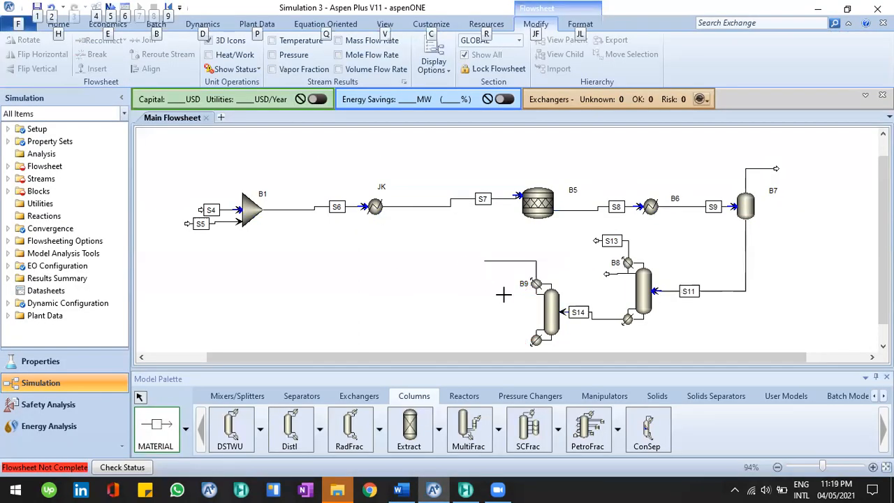
pyautogui.click(503, 294)
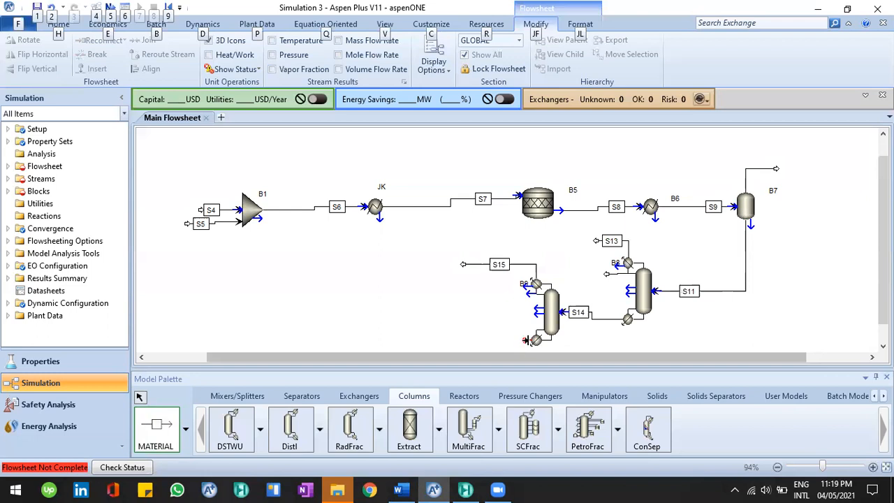
# Draw column B9's bottoms product stream and leave the stream tool
pyautogui.click(525, 340)
pyautogui.click(467, 332)
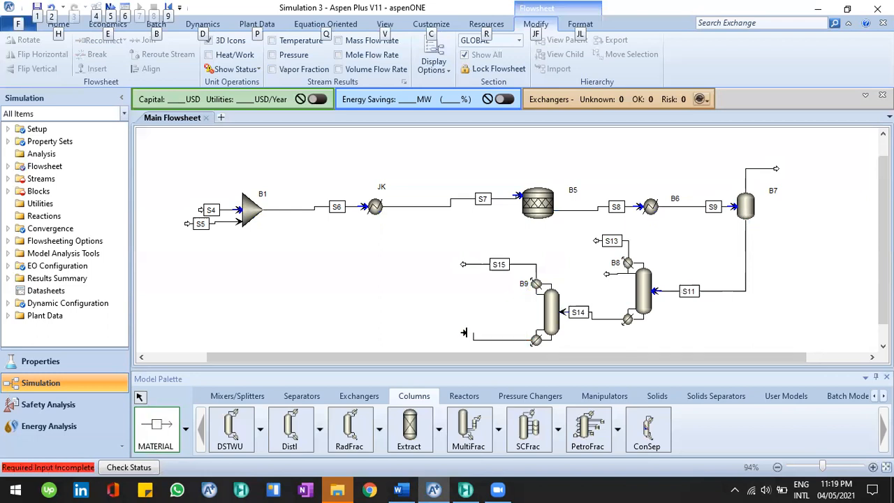
pyautogui.rightClick(399, 283)
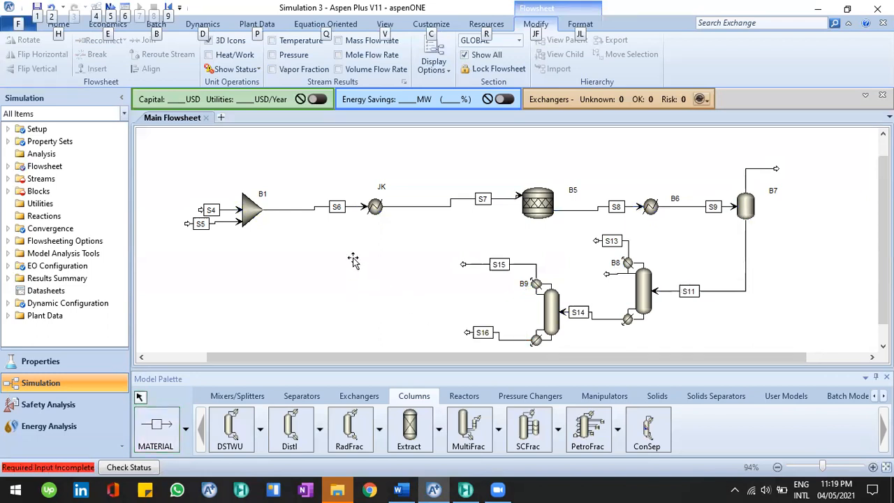
# Straighten streams S6, S7 and S8 with the Align command after checking the reference diagram
pyautogui.hotkey('alt', 'Tab')
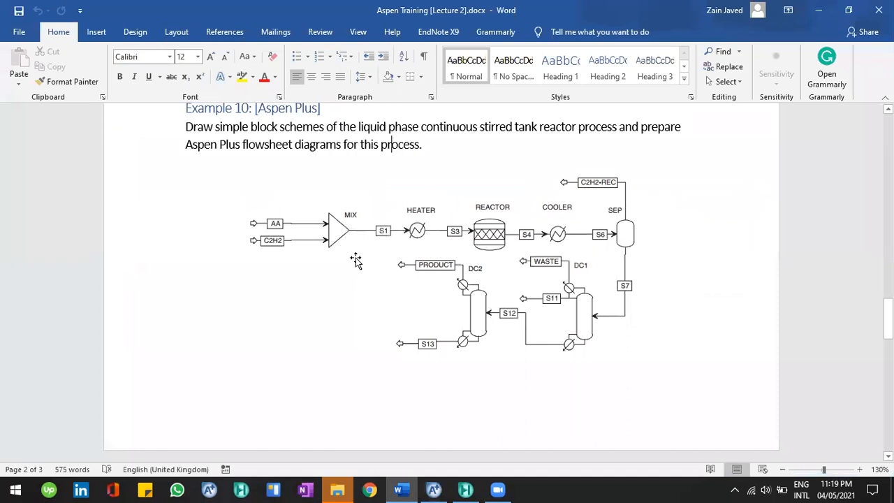
pyautogui.hotkey('alt', 'Tab')
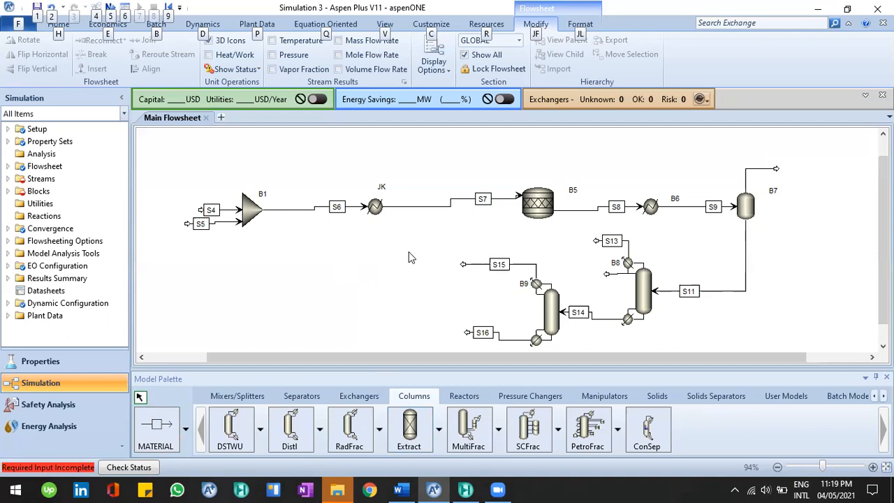
pyautogui.click(314, 207)
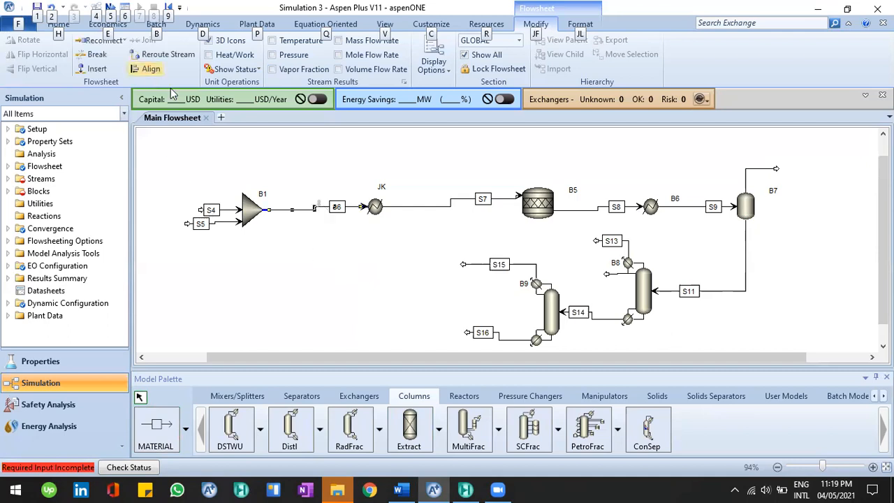
pyautogui.click(152, 68)
pyautogui.click(459, 200)
pyautogui.click(151, 68)
pyautogui.click(611, 210)
pyautogui.click(151, 68)
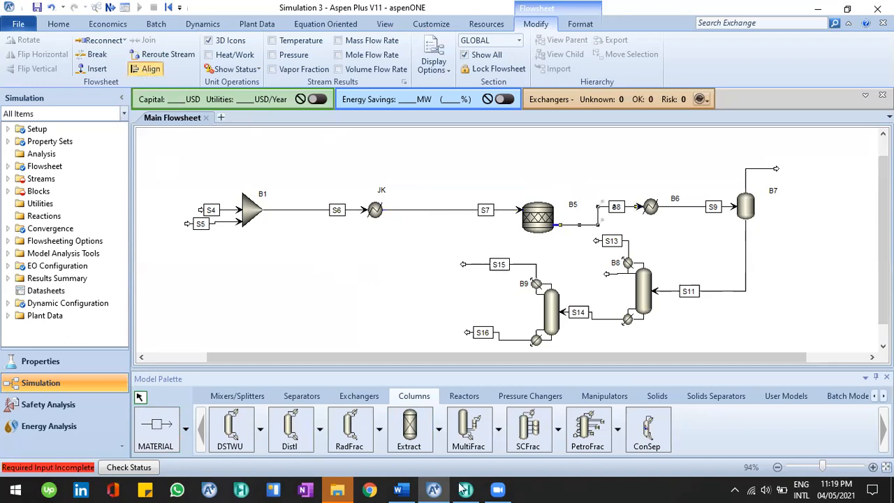
# Move separator B7 down and align its feed stream S9 with it
pyautogui.click(409, 489)
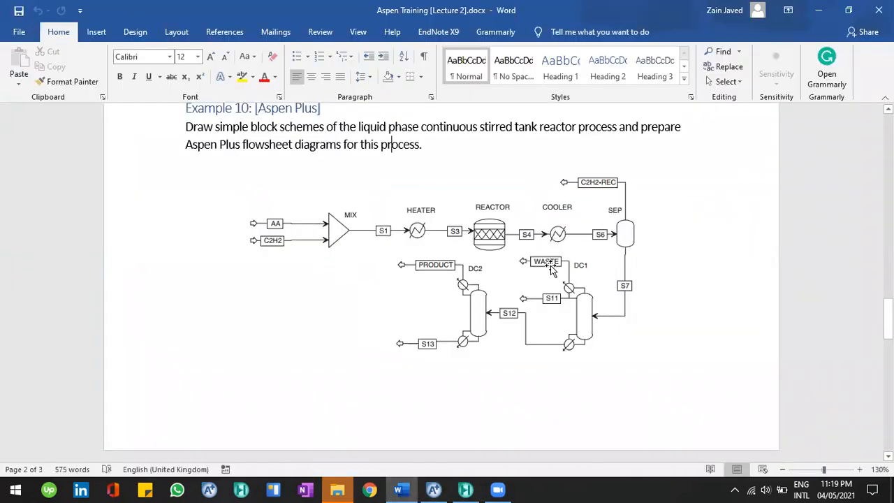
pyautogui.click(433, 488)
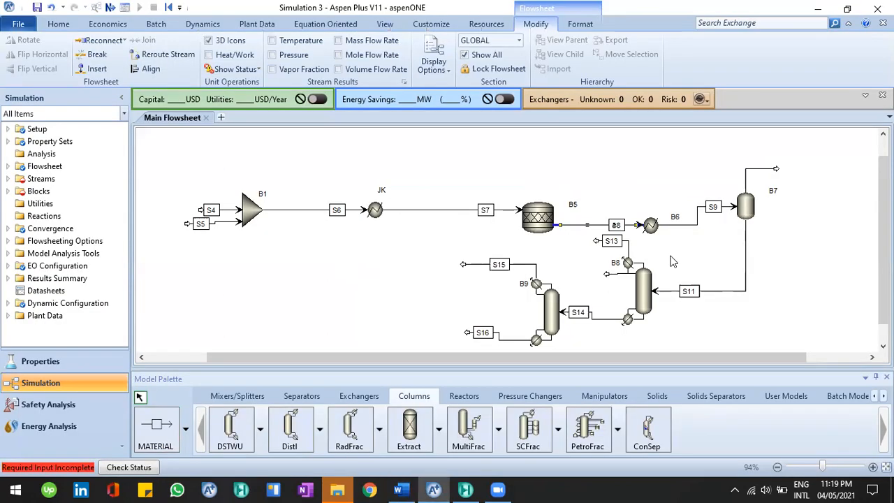
pyautogui.moveTo(739, 209)
pyautogui.mouseDown()
pyautogui.moveTo(756, 227)
pyautogui.moveTo(743, 225)
pyautogui.mouseUp()
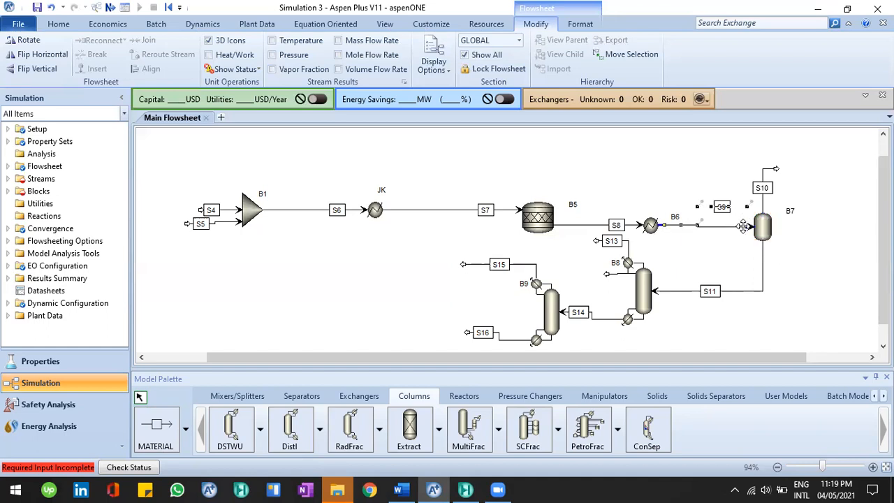
pyautogui.click(712, 231)
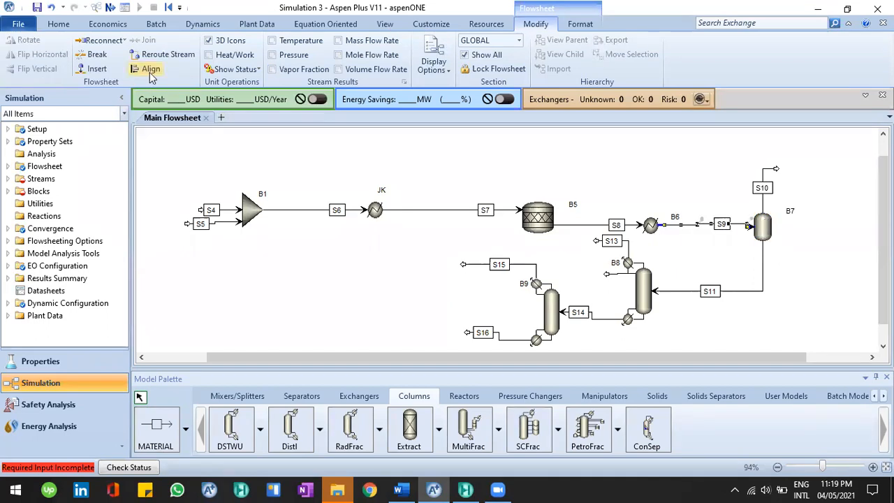
pyautogui.click(151, 71)
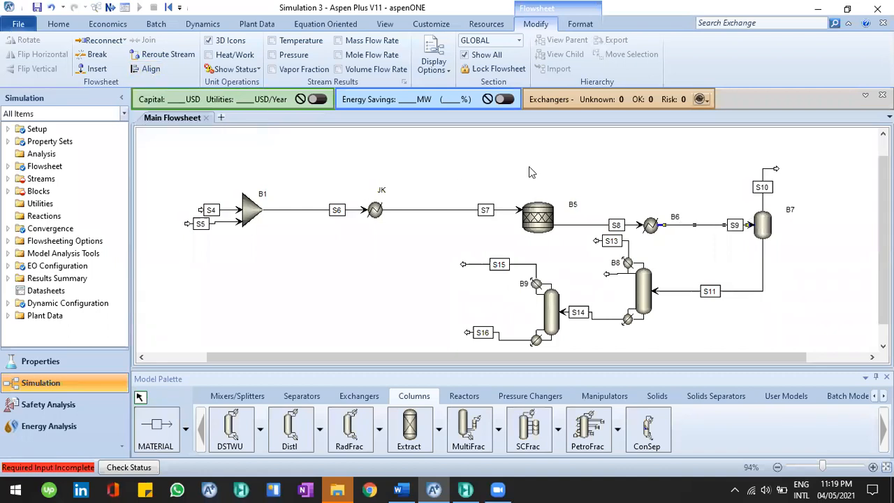
pyautogui.click(804, 221)
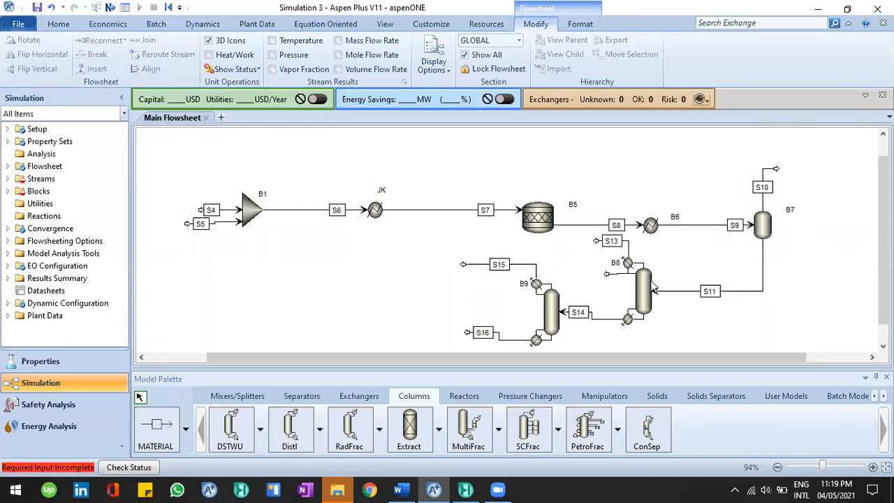
# Reposition distillation columns B8 and B9 on the flowsheet
pyautogui.click(645, 302)
pyautogui.moveTo(554, 320); pyautogui.dragTo(521, 331)
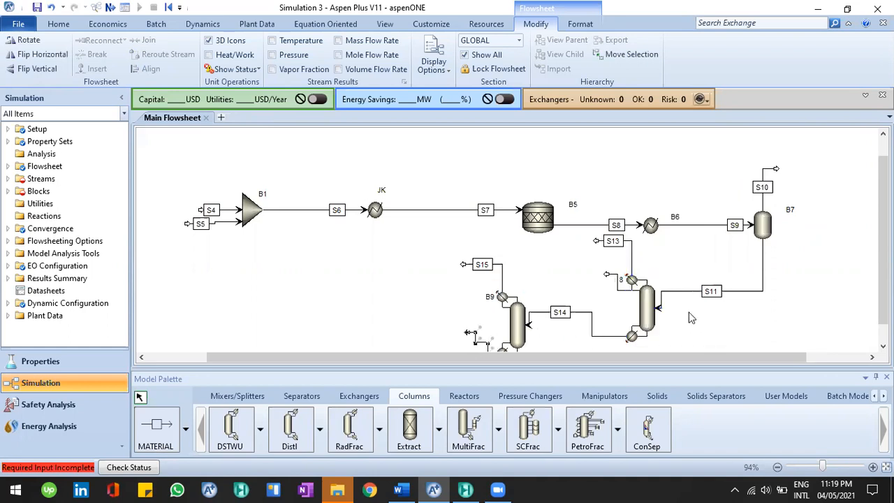
pyautogui.click(609, 239)
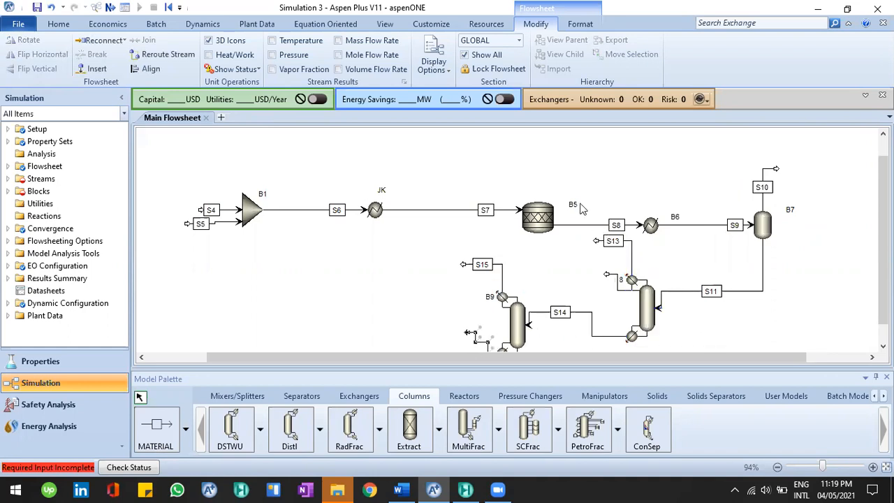
# Straighten stream S14 between columns B8 and B9 with the Align command
pyautogui.scroll(-1, 586, 221)
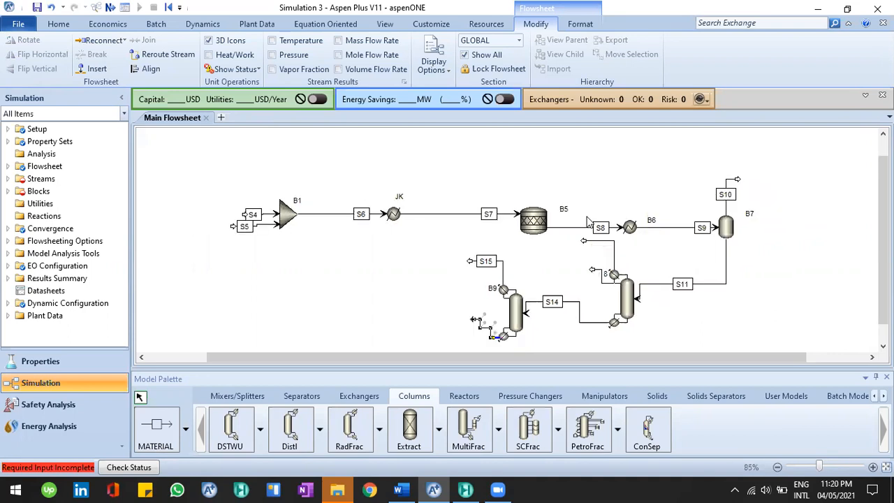
pyautogui.scroll(-1, 587, 221)
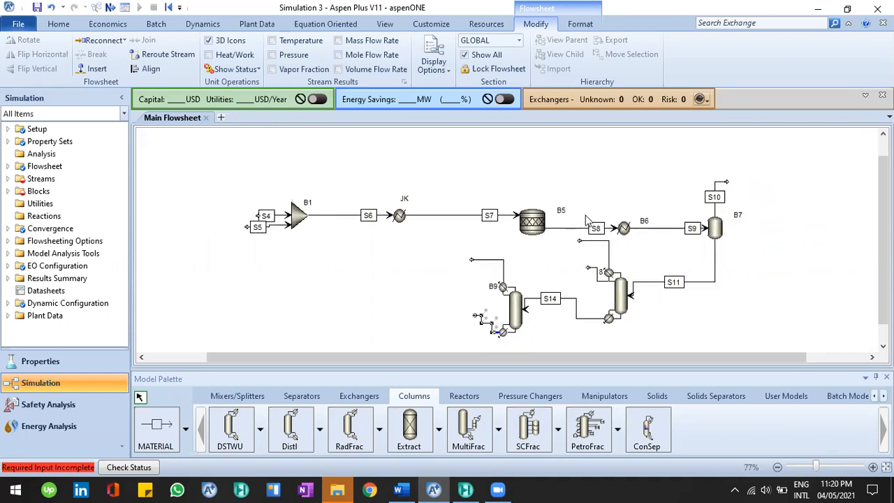
pyautogui.scroll(1, 586, 222)
pyautogui.scroll(1, 586, 221)
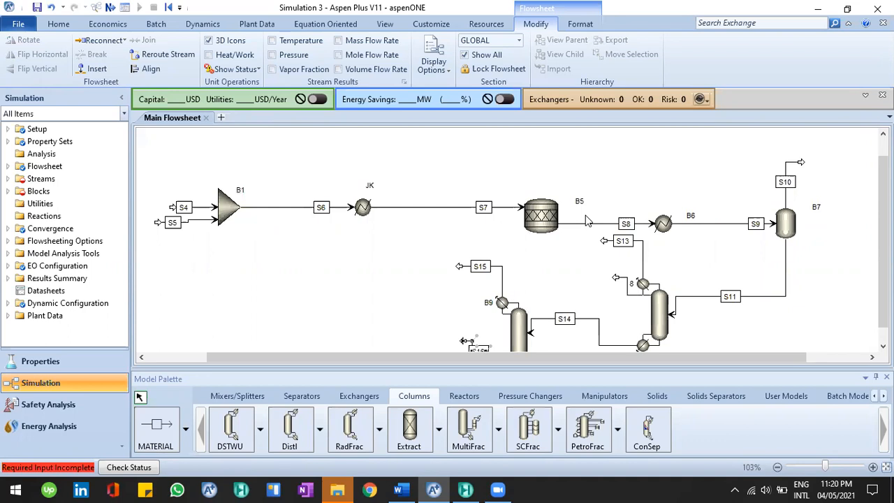
pyautogui.scroll(-1, 717, 237)
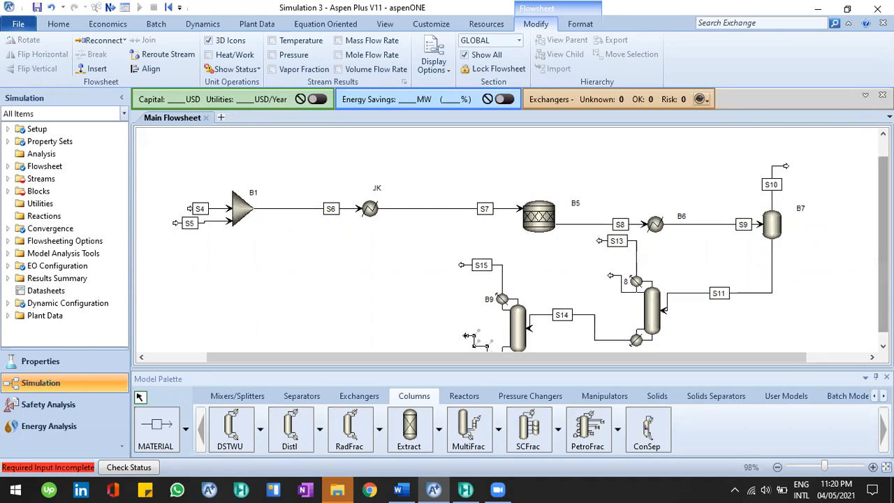
pyautogui.scroll(-1, 459, 224)
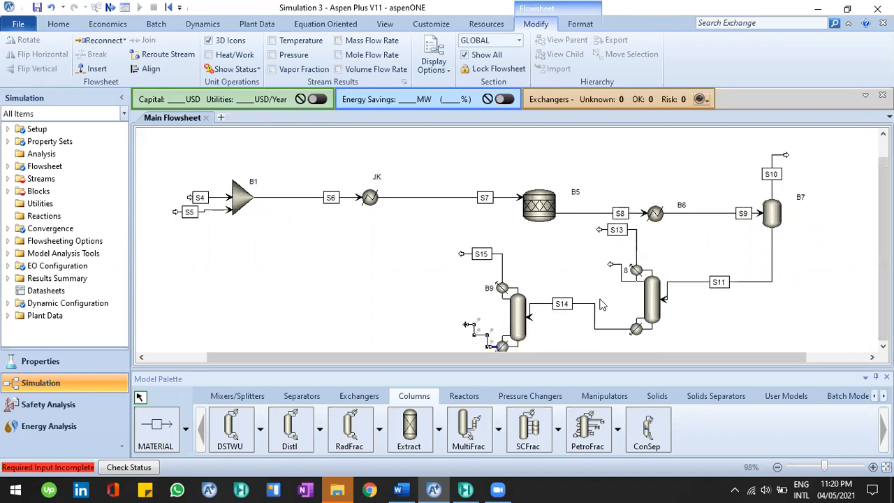
pyautogui.moveTo(824, 468)
pyautogui.mouseDown()
pyautogui.moveTo(814, 471)
pyautogui.moveTo(829, 475)
pyautogui.moveTo(825, 469)
pyautogui.mouseUp()
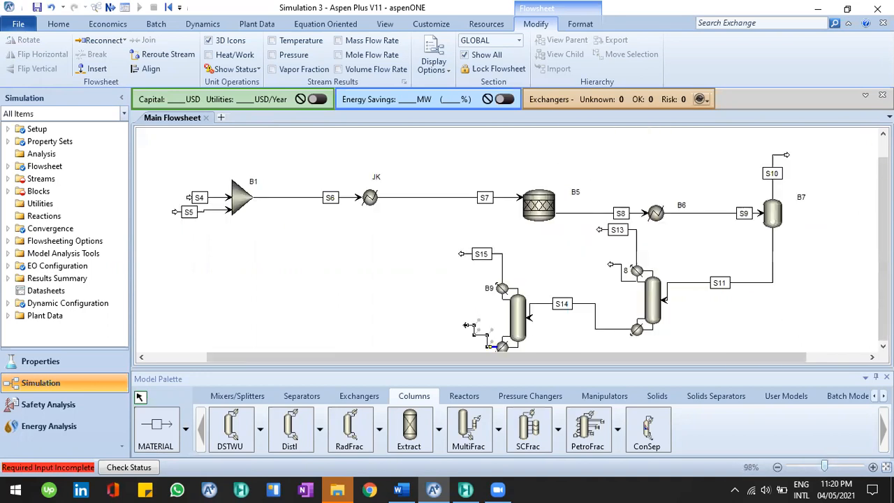
pyautogui.scroll(1, 506, 353)
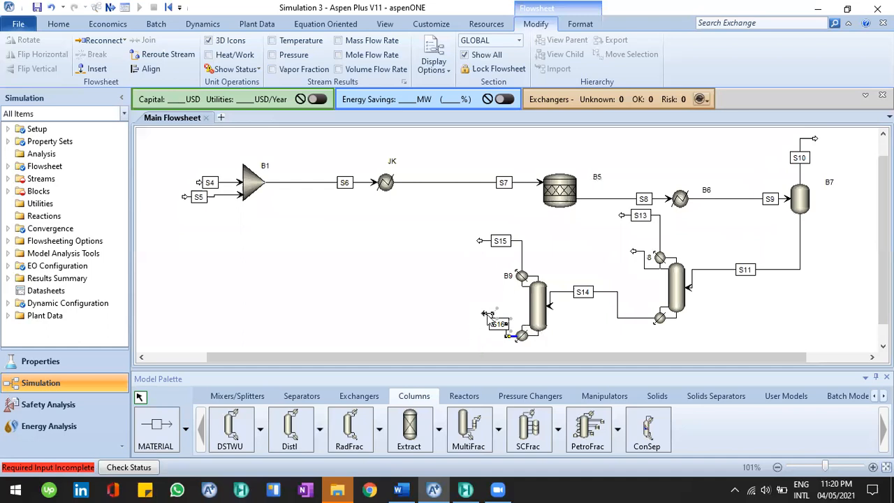
pyautogui.click(150, 68)
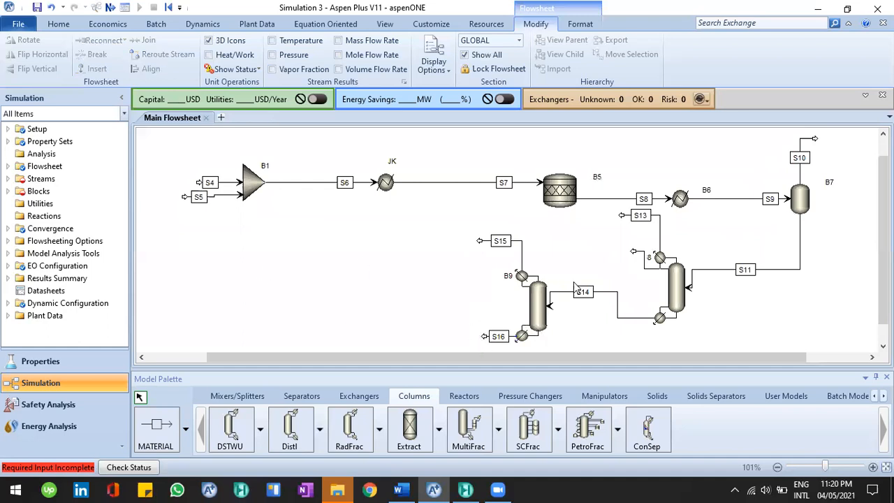
pyautogui.click(611, 296)
pyautogui.click(150, 68)
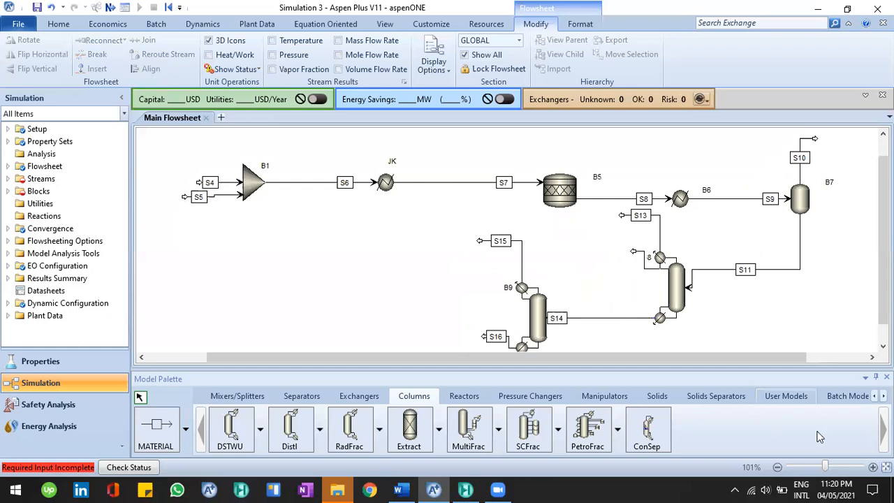
# Straighten column B9's bottoms stream S16 with the Align command
pyautogui.click(886, 467)
pyautogui.click(504, 329)
pyautogui.click(151, 68)
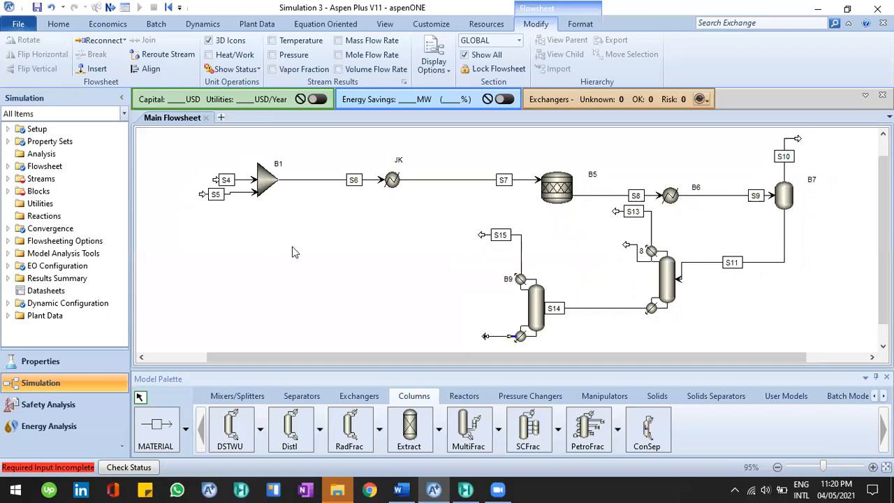
# Move the outlet ends of column B8's streams S12 and S13 to tidy the layout
pyautogui.click(655, 229)
pyautogui.moveTo(625, 244); pyautogui.dragTo(599, 264)
pyautogui.moveTo(615, 212); pyautogui.dragTo(592, 229)
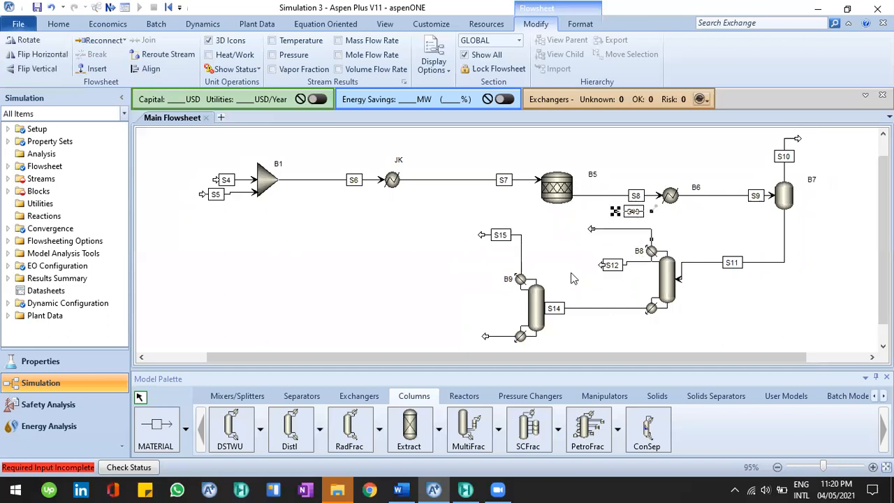
pyautogui.click(574, 264)
pyautogui.click(612, 265)
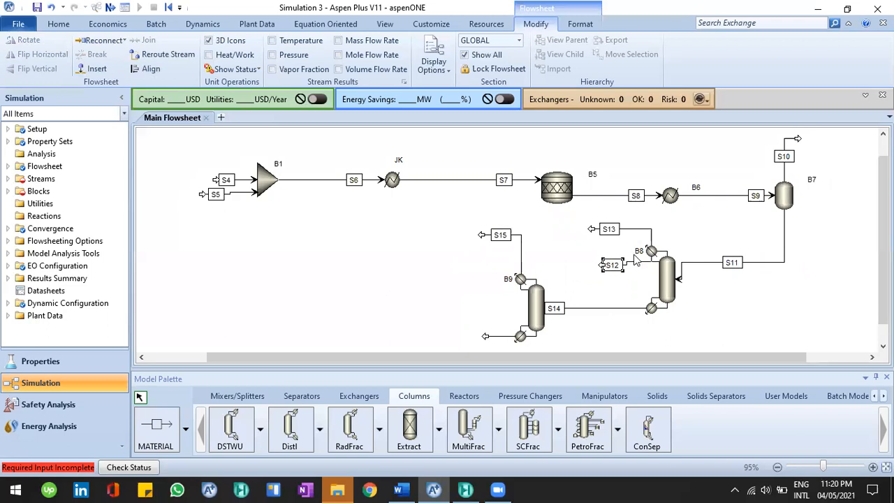
pyautogui.click(278, 228)
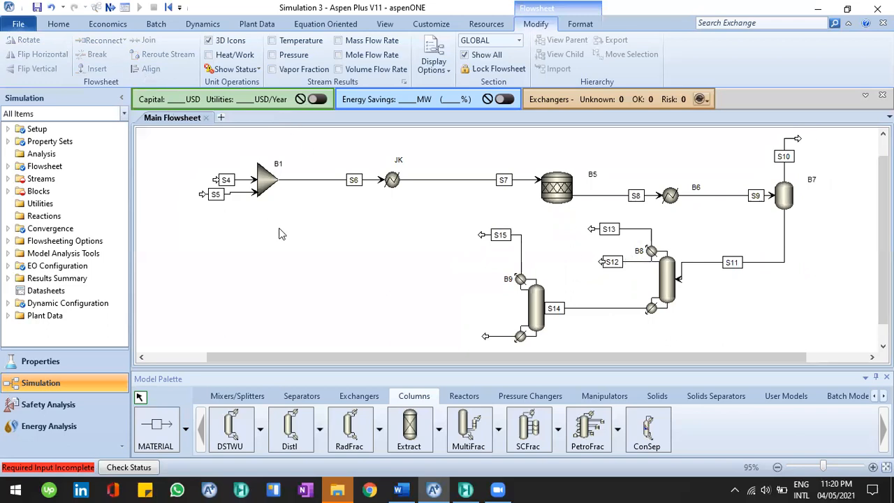
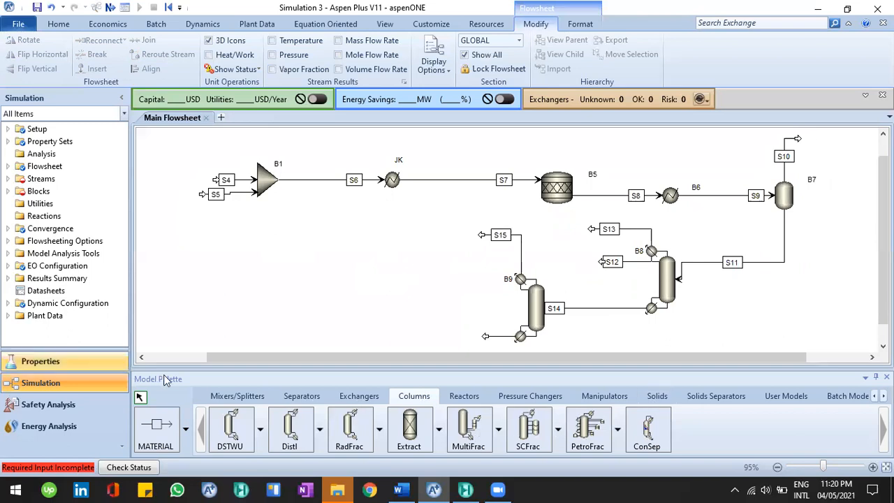
pyautogui.click(318, 400)
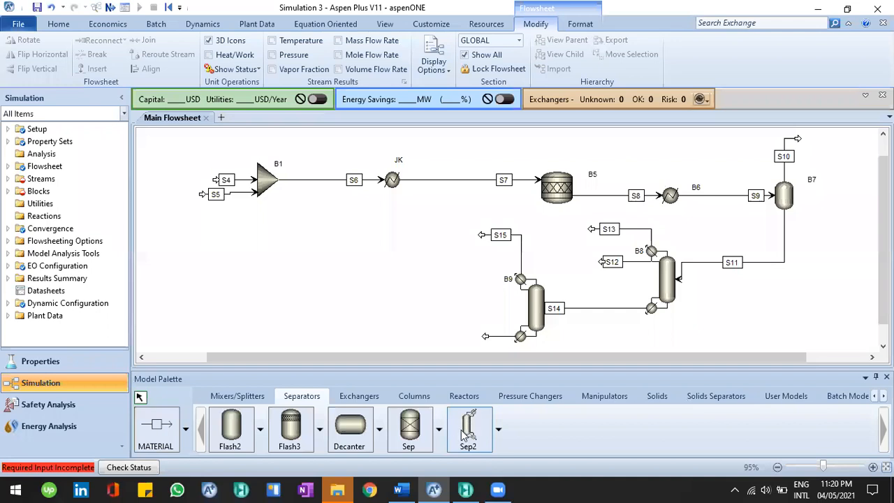
pyautogui.click(186, 430)
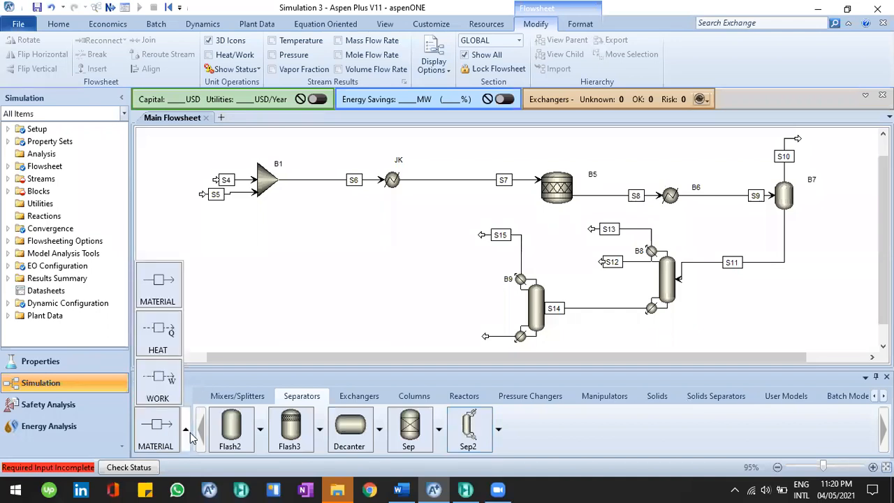
pyautogui.click(242, 333)
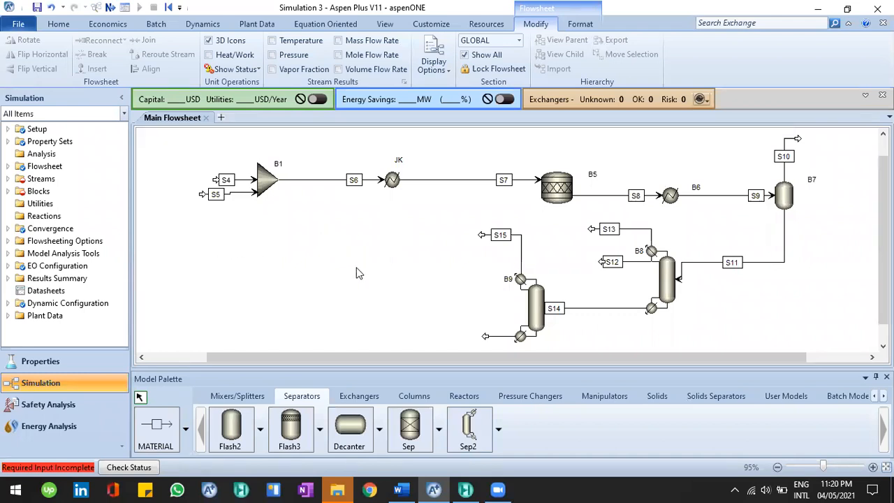
# Switch to Word and scroll to the Example 11 Aspen HYSYS flow diagram to review it
pyautogui.click(402, 488)
pyautogui.scroll(-10, 485, 250)
pyautogui.scroll(-1, 340, 300)
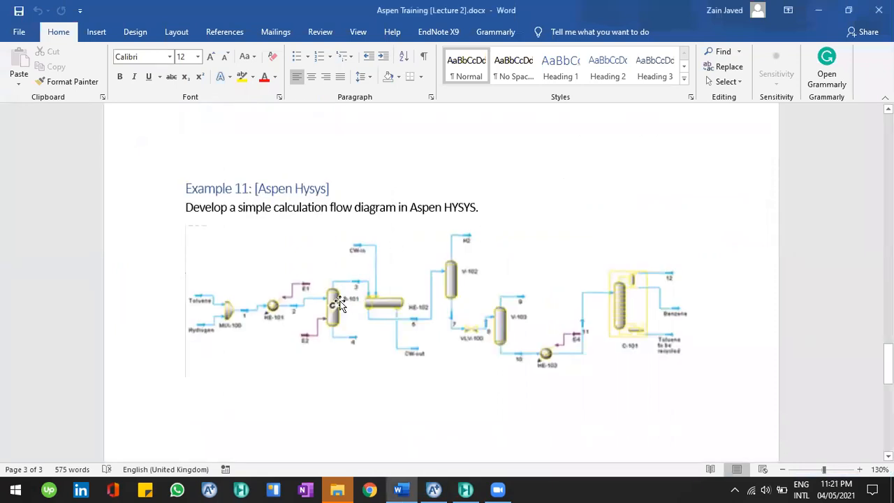
pyautogui.scroll(-2, 340, 300)
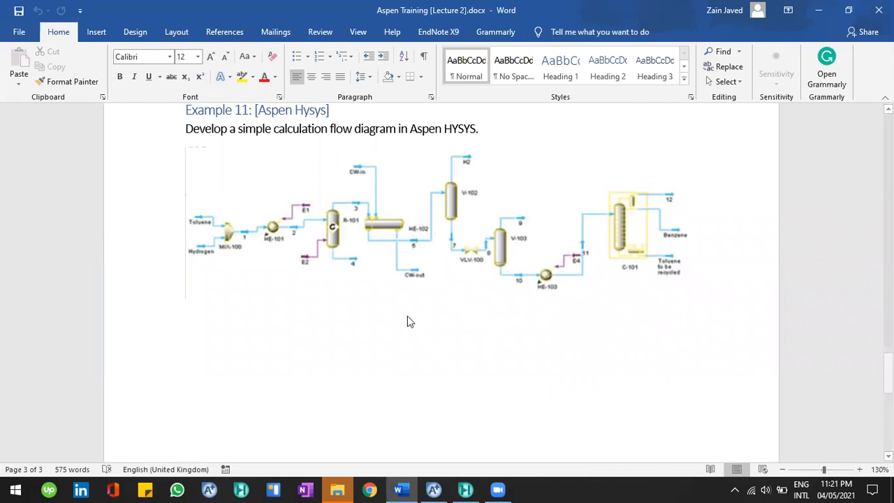
# Switch to Aspen HYSYS, open the Simulation environment and dock the Model Palette beside the flowsheet
pyautogui.hotkey('alt', 'Tab')
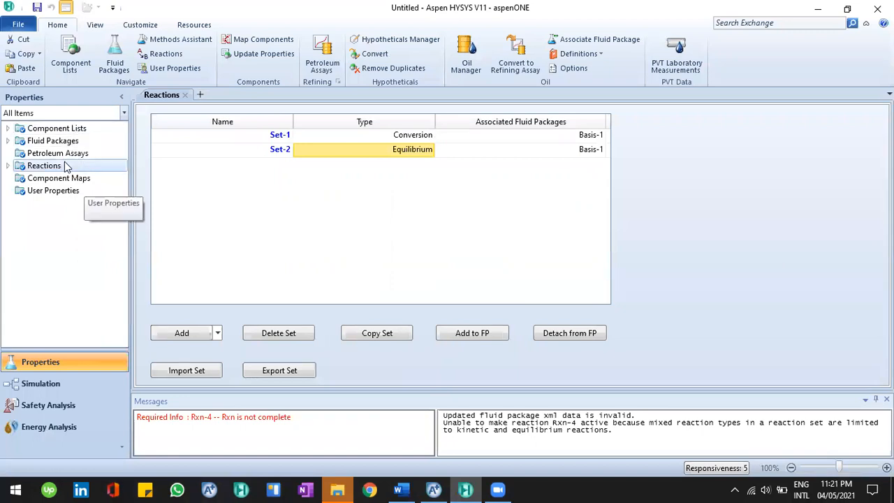
pyautogui.click(119, 390)
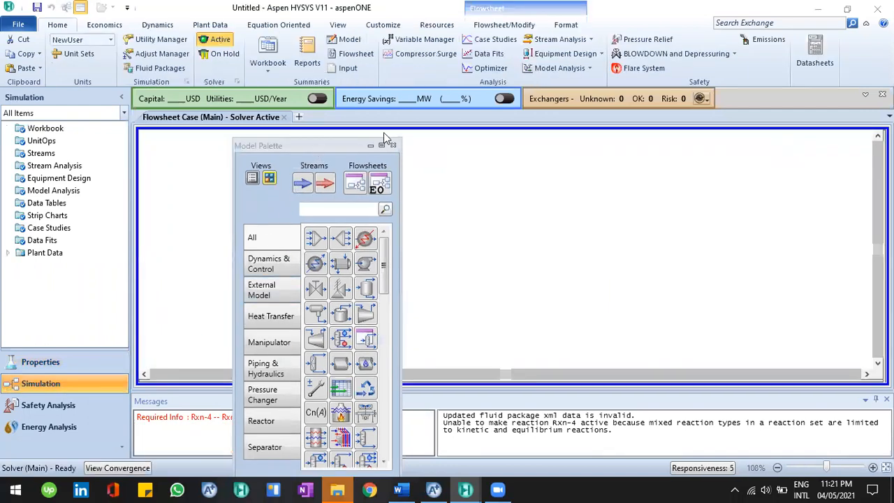
pyautogui.moveTo(379, 157)
pyautogui.mouseDown()
pyautogui.moveTo(475, 143)
pyautogui.moveTo(809, 221)
pyautogui.moveTo(842, 279)
pyautogui.moveTo(873, 284)
pyautogui.mouseUp()
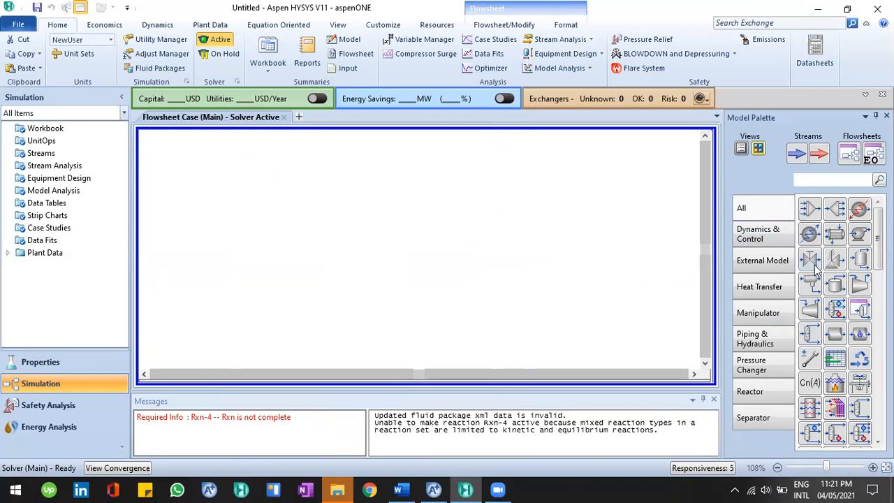
# Browse the palette categories and place a mixer near the left of the main flowsheet
pyautogui.scroll(-3, 849, 294)
pyautogui.scroll(-2, 849, 294)
pyautogui.click(766, 268)
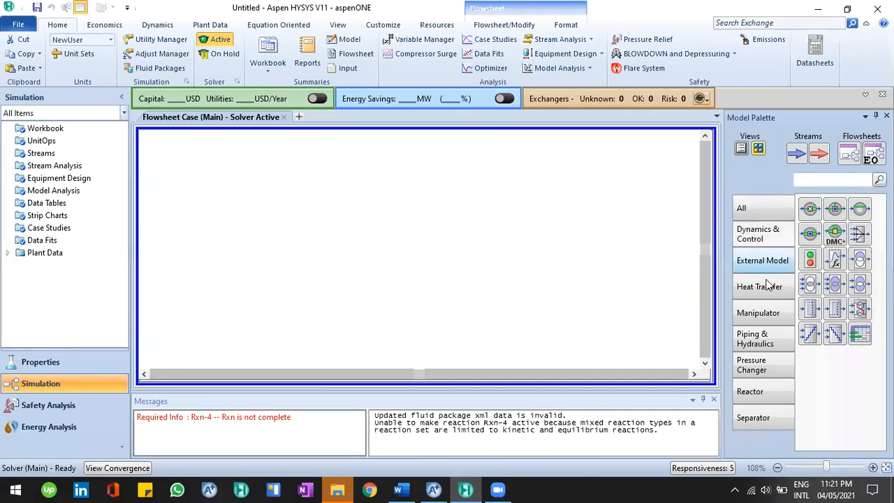
pyautogui.click(768, 320)
pyautogui.click(767, 365)
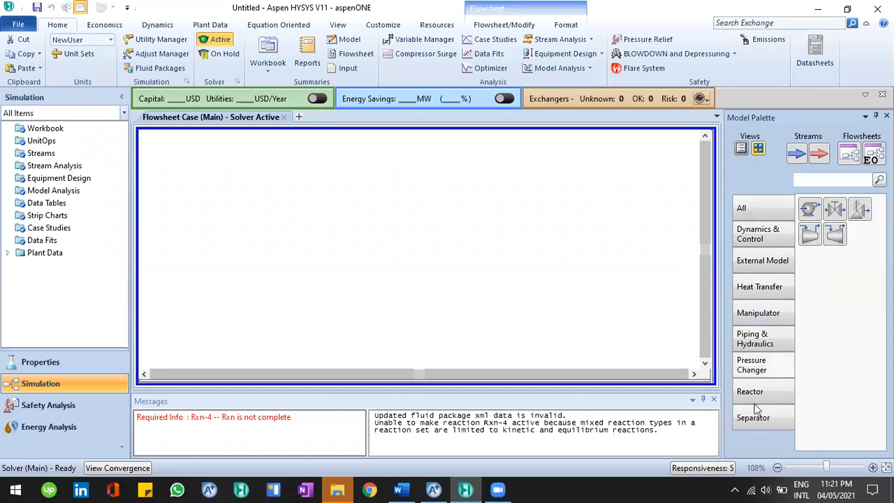
pyautogui.click(759, 210)
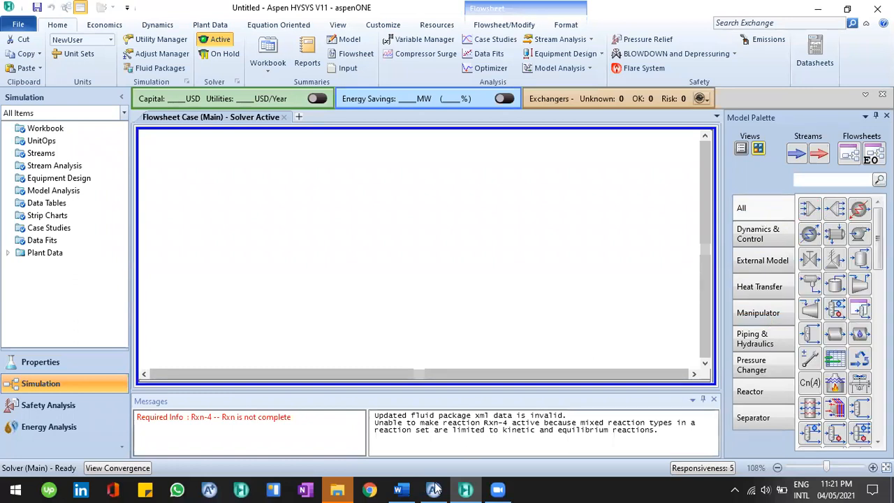
pyautogui.hotkey('alt', 'Tab')
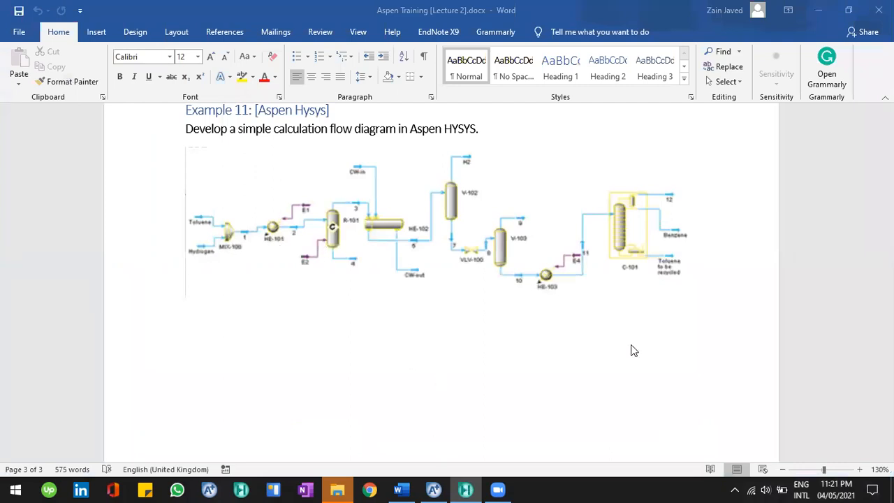
pyautogui.hotkey('alt', 'Tab')
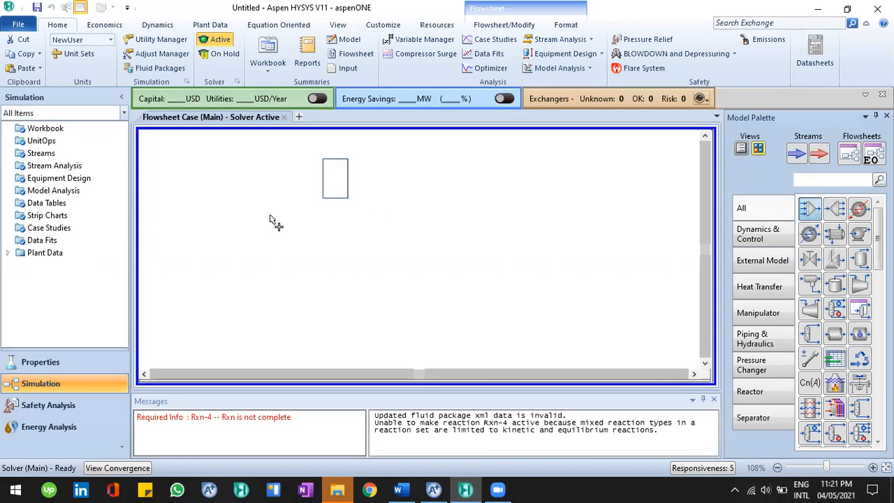
pyautogui.click(264, 233)
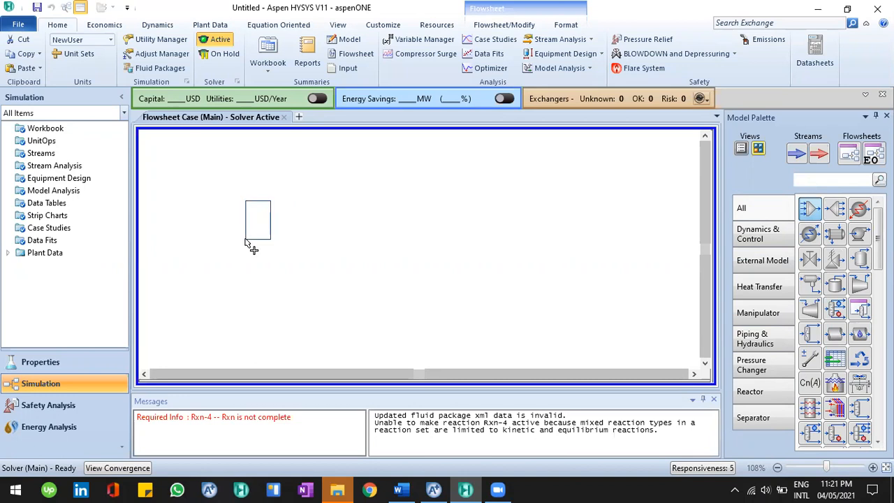
pyautogui.click(246, 240)
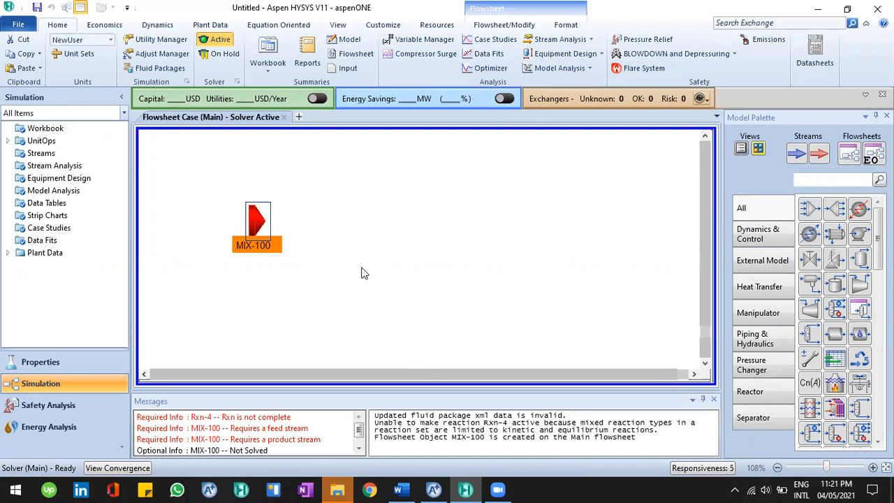
pyautogui.click(548, 328)
# Check the reference diagram and place a heater to the right of the mixer
pyautogui.hotkey('alt', 'Tab')
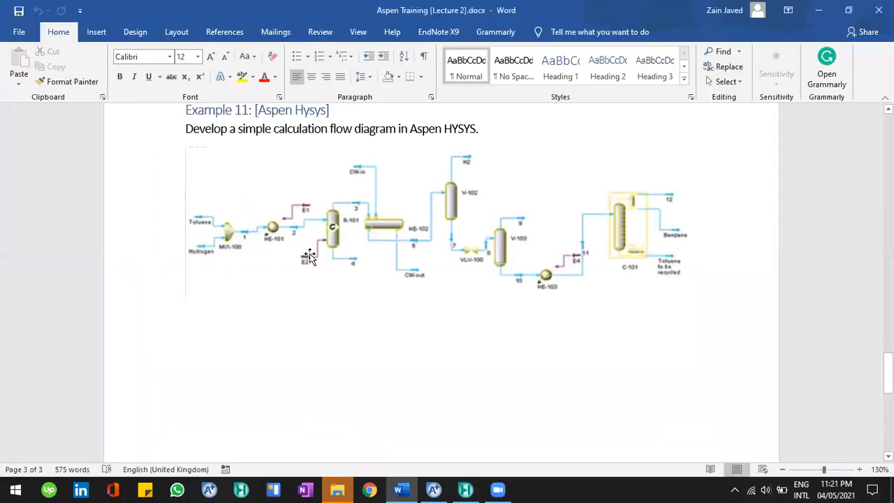
pyautogui.hotkey('alt', 'Tab')
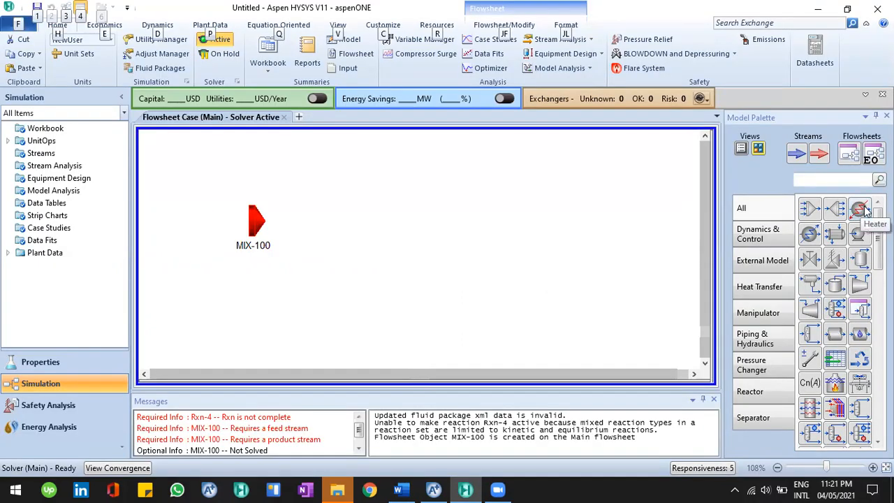
pyautogui.click(346, 246)
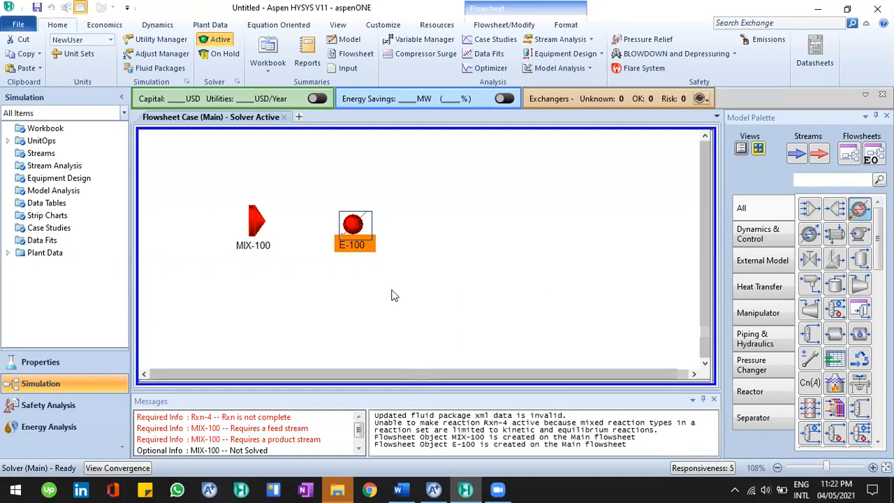
# Check the reference diagram and place a conversion reactor from the Reactor category right of the heater
pyautogui.hotkey('alt', 'Tab')
pyautogui.hotkey('alt', 'Tab')
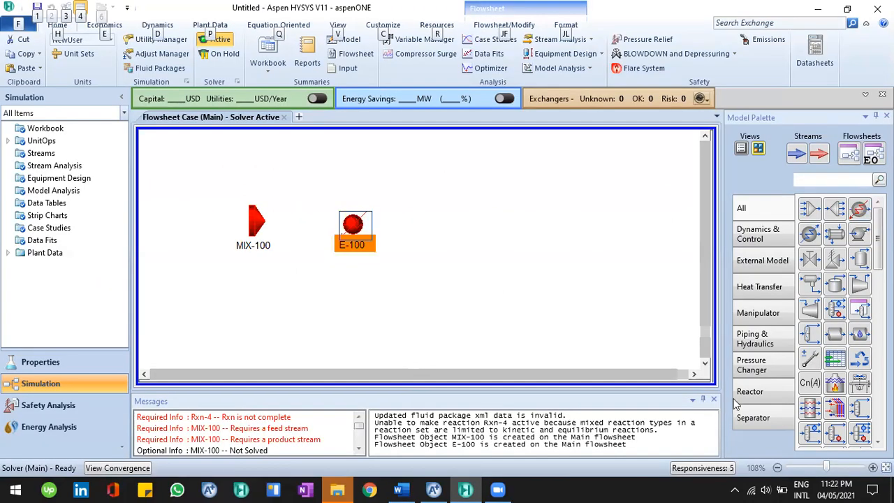
pyautogui.click(747, 391)
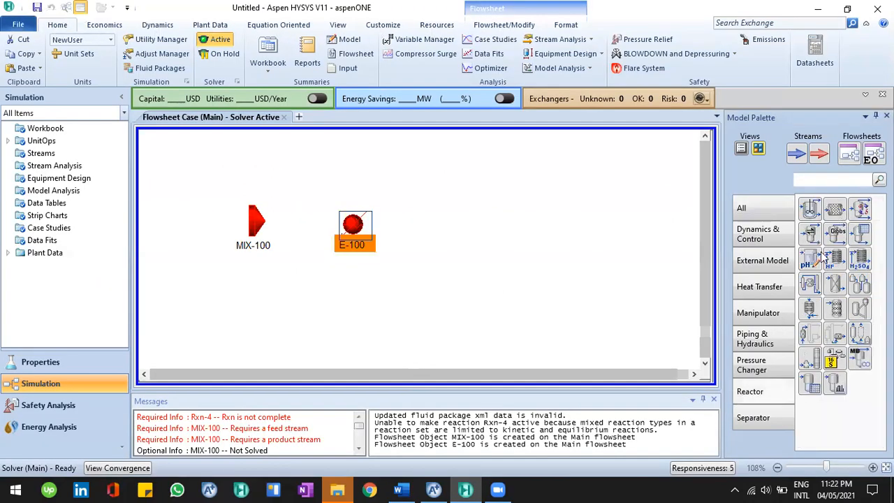
pyautogui.hotkey('alt', 'Tab')
pyautogui.hotkey('alt', 'Tab')
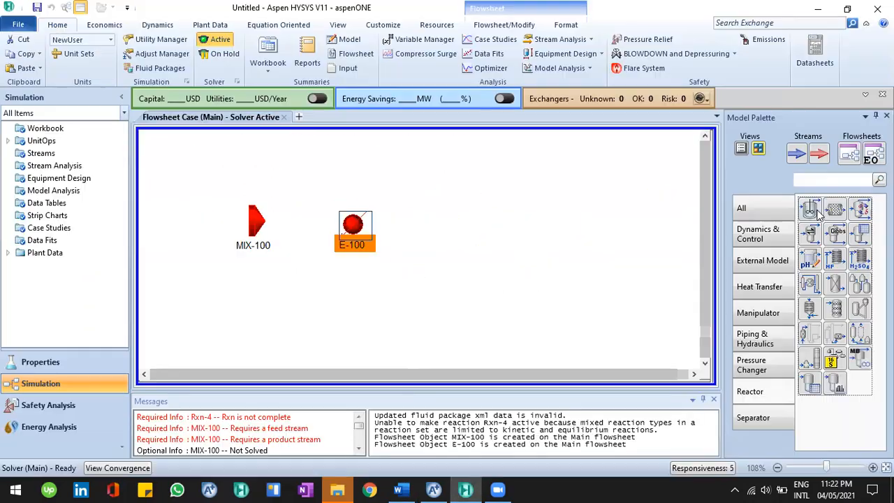
pyautogui.click(810, 231)
pyautogui.click(514, 229)
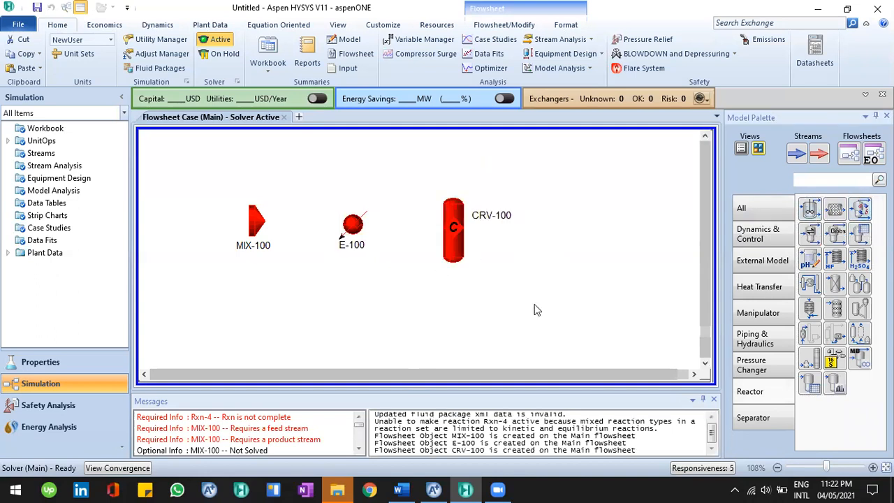
# Place a separator vessel from the Separator category to the right of the reactor
pyautogui.hotkey('alt', 'Tab')
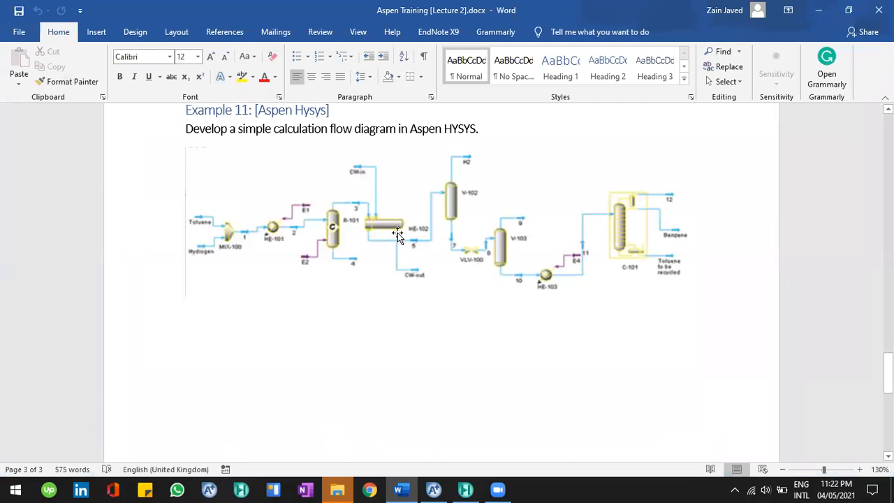
pyautogui.hotkey('alt', 'Tab')
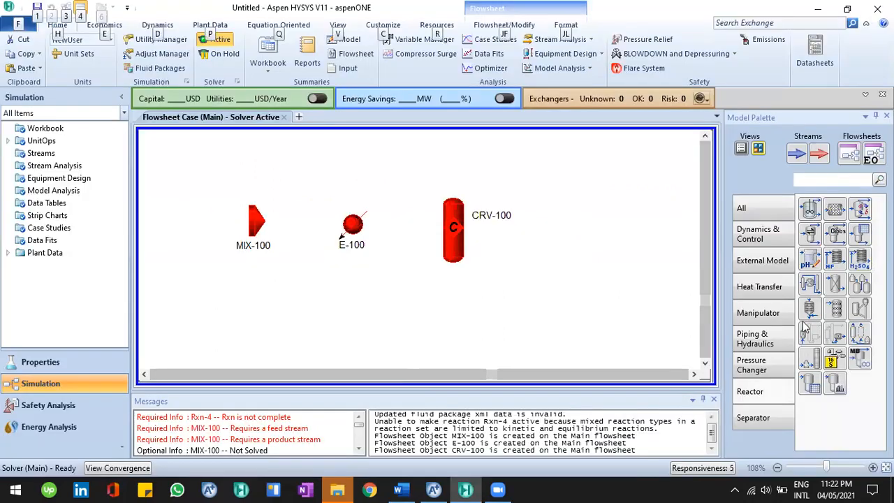
pyautogui.click(767, 419)
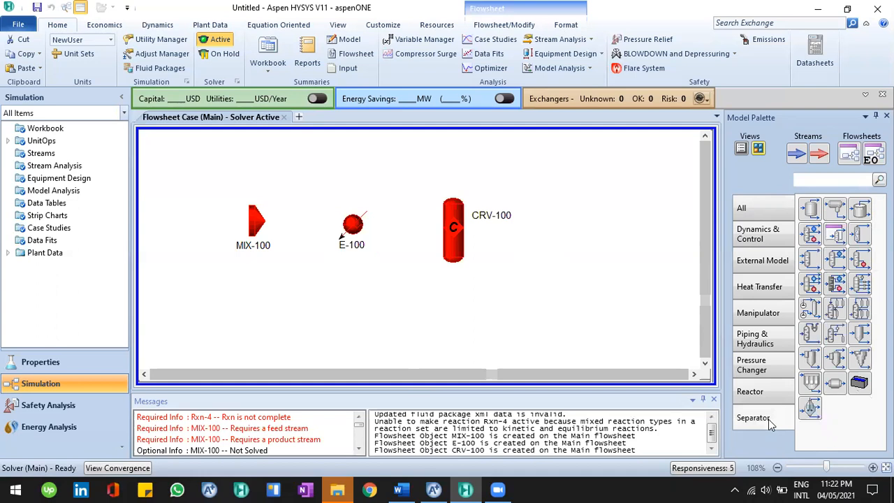
pyautogui.click(811, 208)
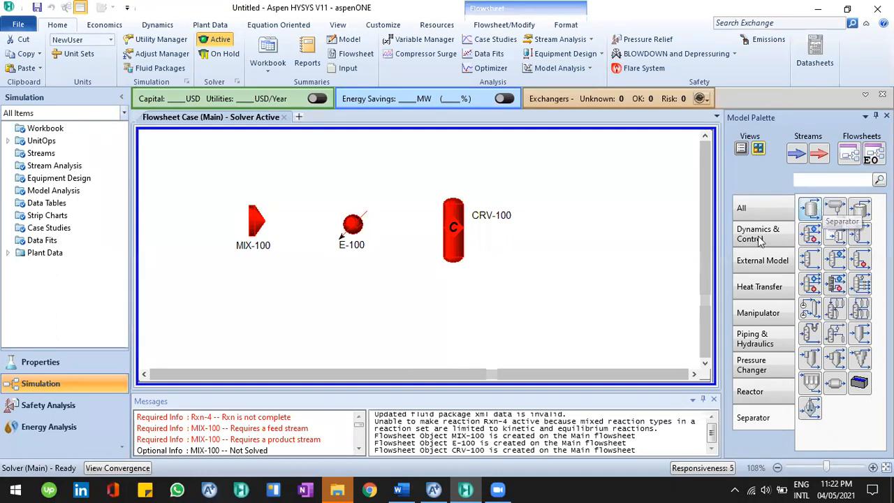
pyautogui.click(592, 275)
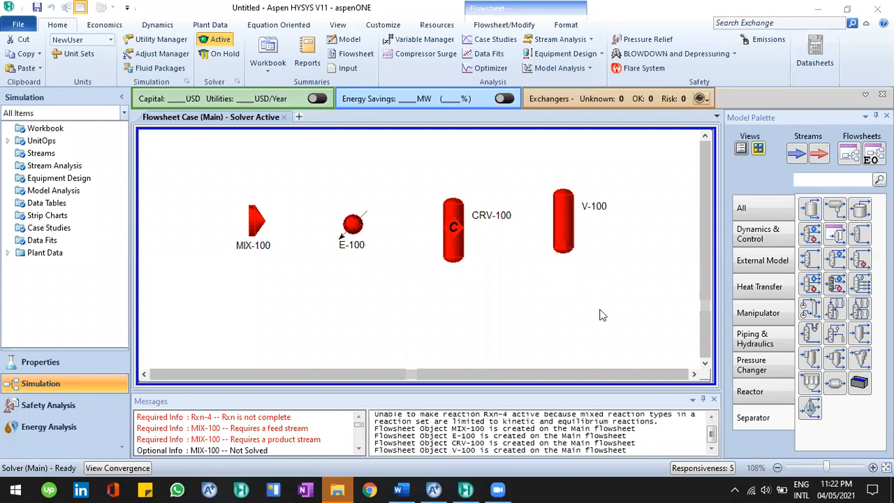
# Change the separator's icon to a horizontal vessel, then delete the separator
pyautogui.hotkey('alt', 'Tab')
pyautogui.hotkey('alt', 'Tab')
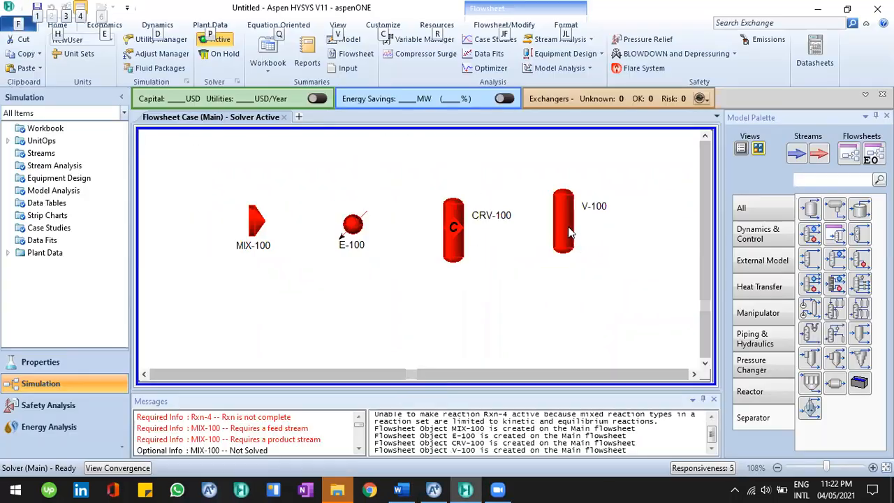
pyautogui.rightClick(614, 418)
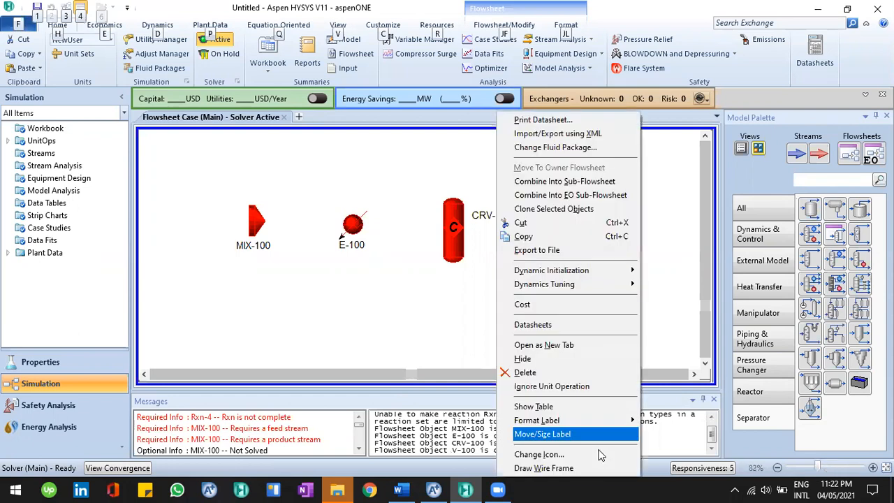
pyautogui.click(539, 454)
pyautogui.click(472, 244)
pyautogui.click(524, 231)
pyautogui.rightClick(580, 251)
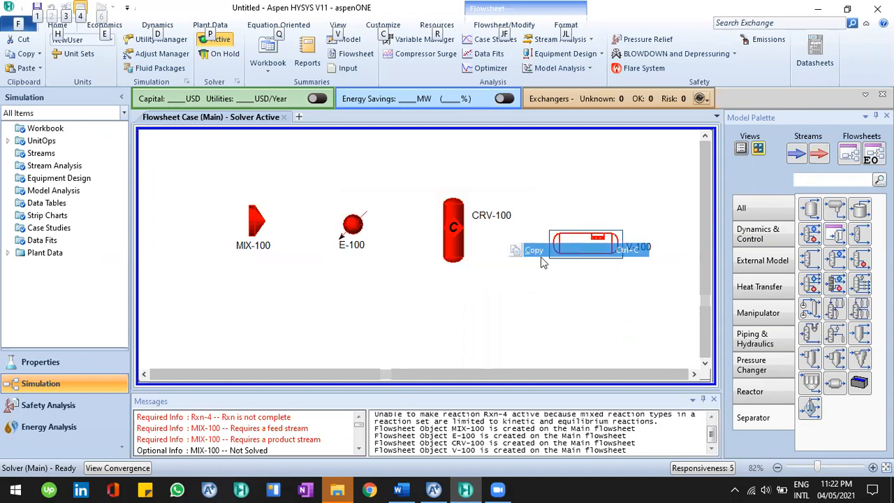
pyautogui.press('Delete')
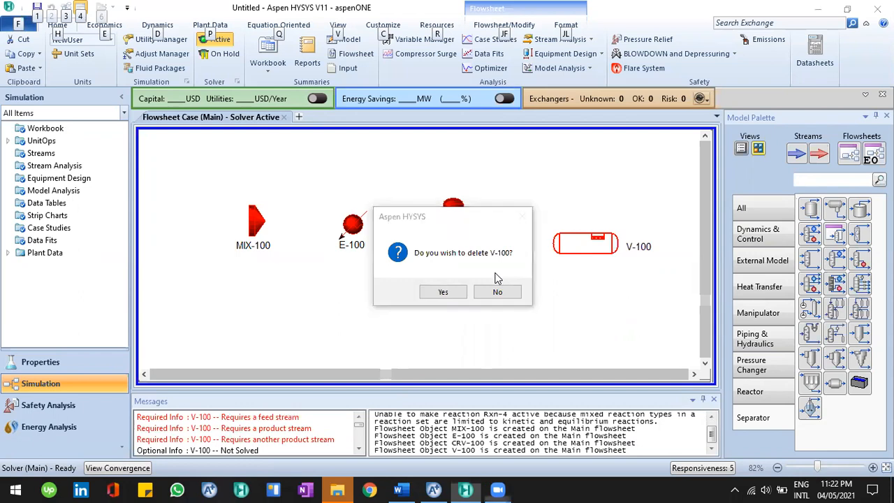
pyautogui.click(461, 293)
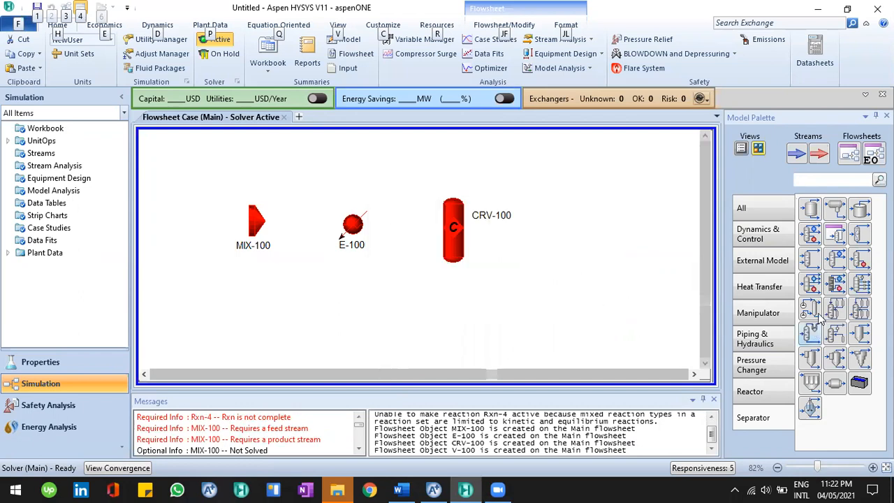
# Browse the Pressure Changer, Piping & Hydraulics, Manipulator and Heat Transfer palette categories
pyautogui.click(768, 365)
pyautogui.click(754, 349)
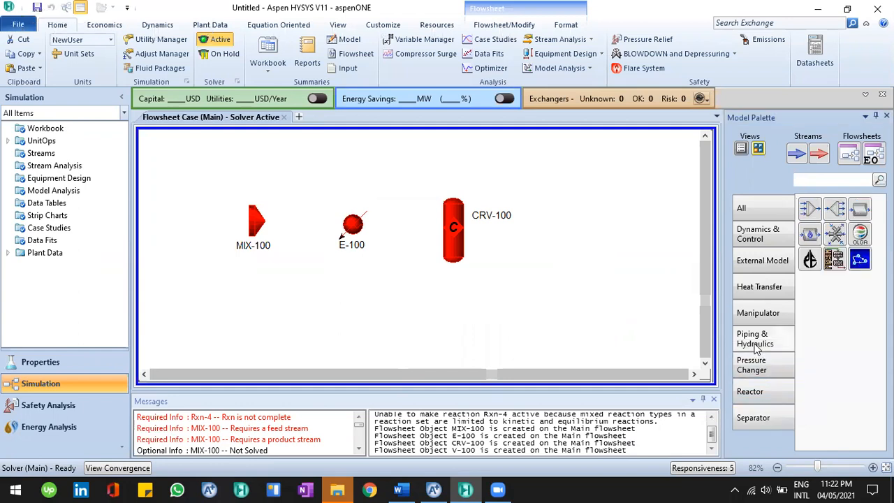
pyautogui.click(758, 318)
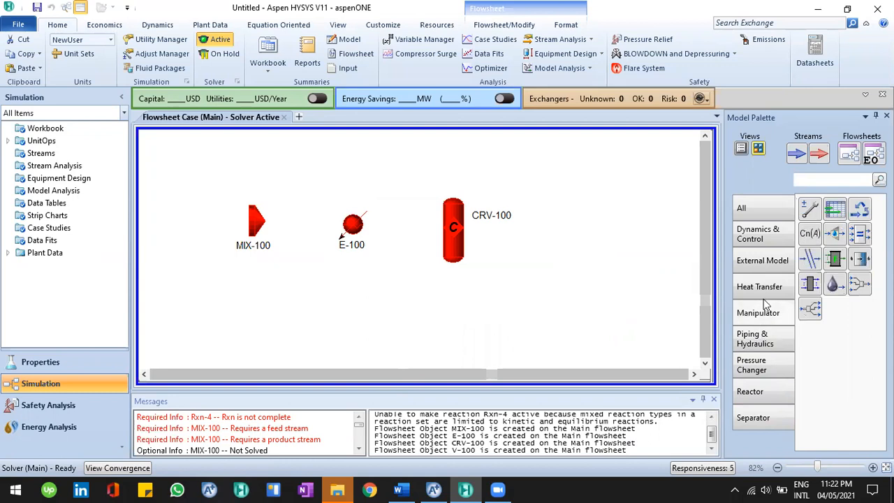
pyautogui.click(761, 289)
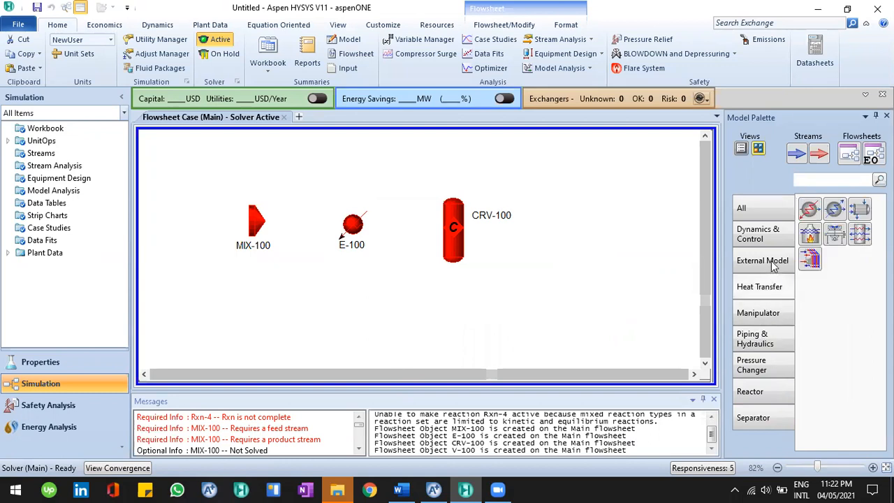
# Place a vertical separator vessel from the Separator category to the right of the reactor
pyautogui.click(772, 236)
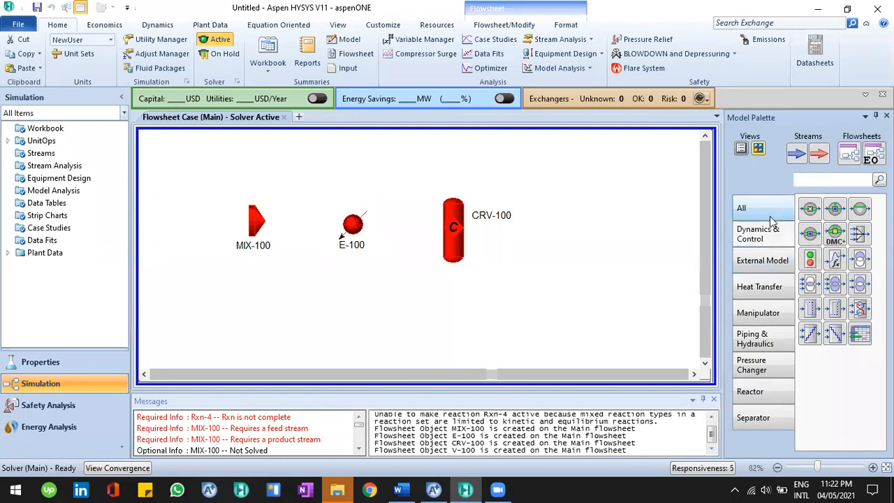
pyautogui.click(768, 215)
pyautogui.click(772, 416)
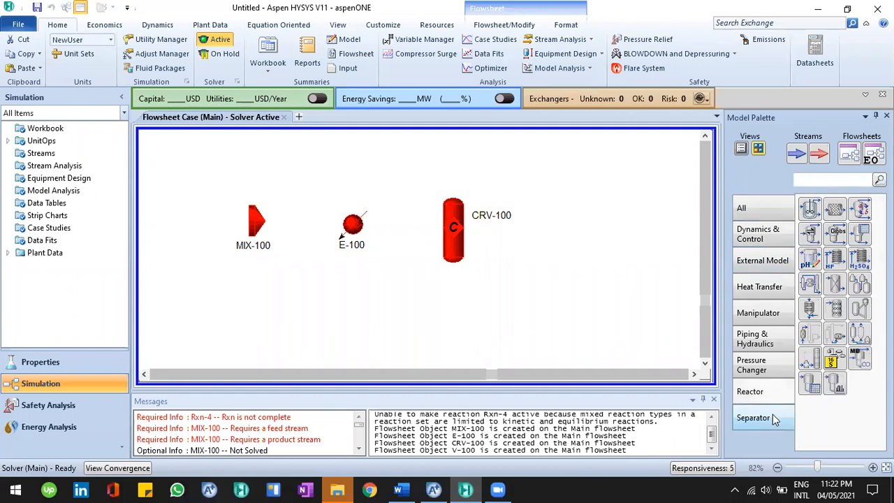
pyautogui.click(772, 417)
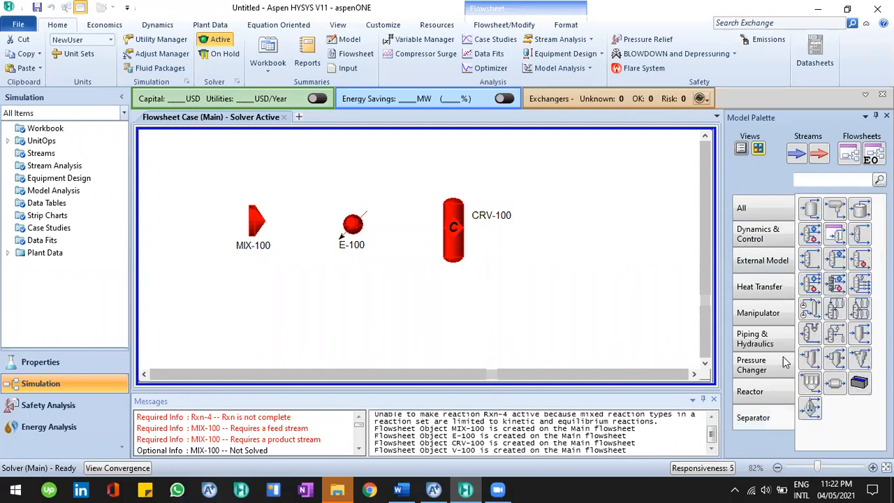
pyautogui.click(859, 211)
pyautogui.click(579, 244)
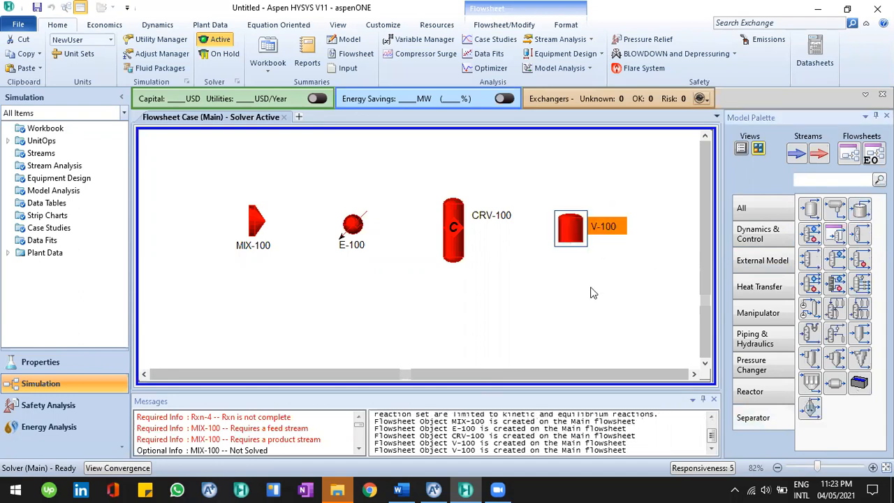
# Try to change the new separator's icon
pyautogui.rightClick(583, 394)
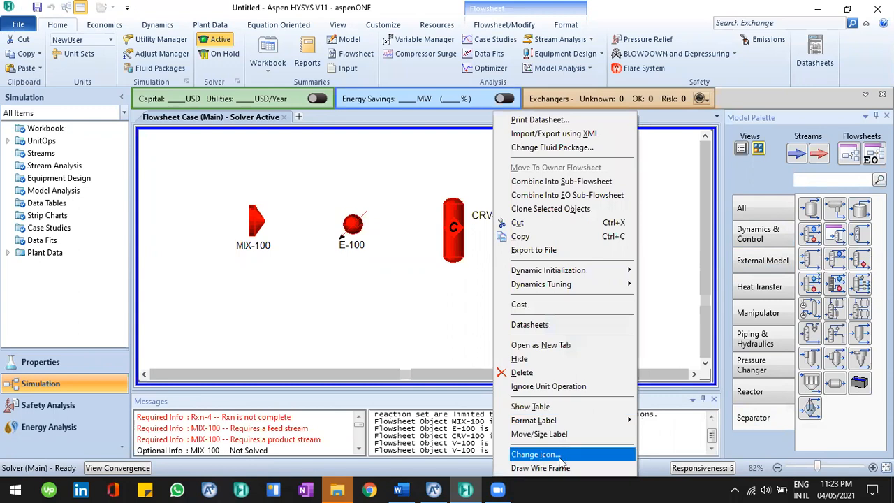
pyautogui.click(562, 451)
pyautogui.click(522, 249)
# Switch to the Word document and examine the Example 11 reference flow diagram
pyautogui.hotkey('alt', 'Tab')
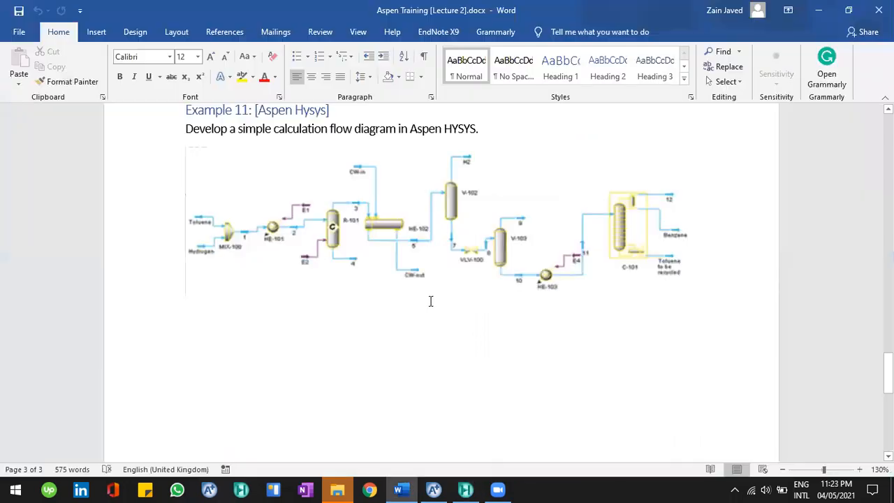
pyautogui.click(395, 231)
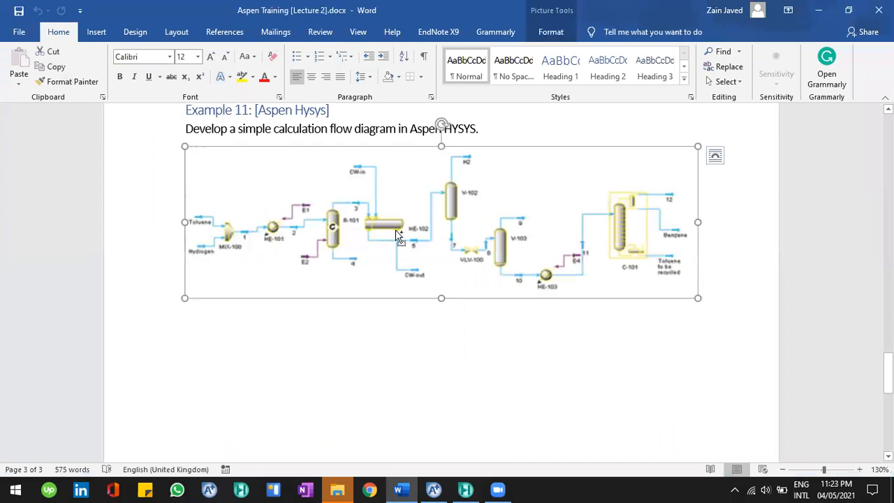
pyautogui.scroll(2, 396, 232)
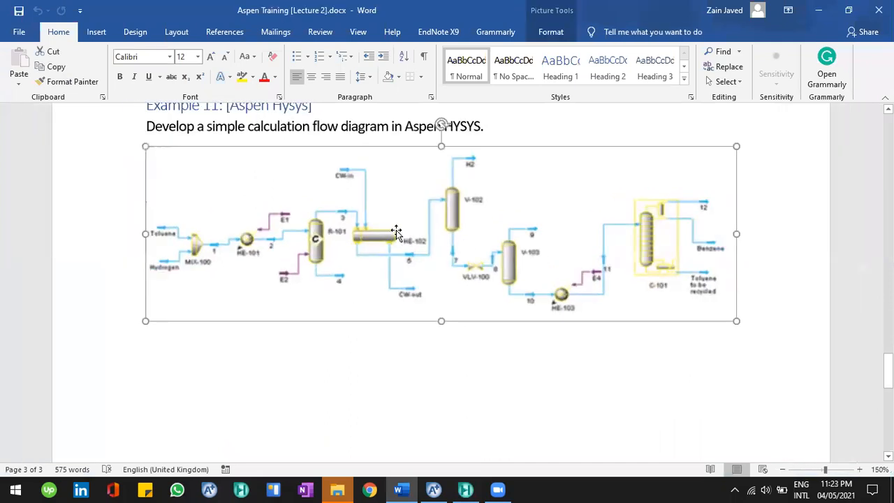
pyautogui.click(478, 340)
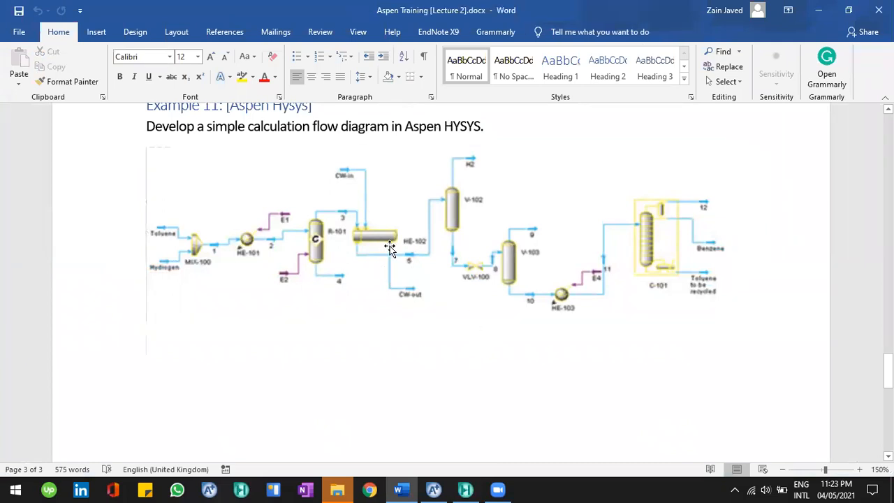
pyautogui.hotkey('alt', 'Tab')
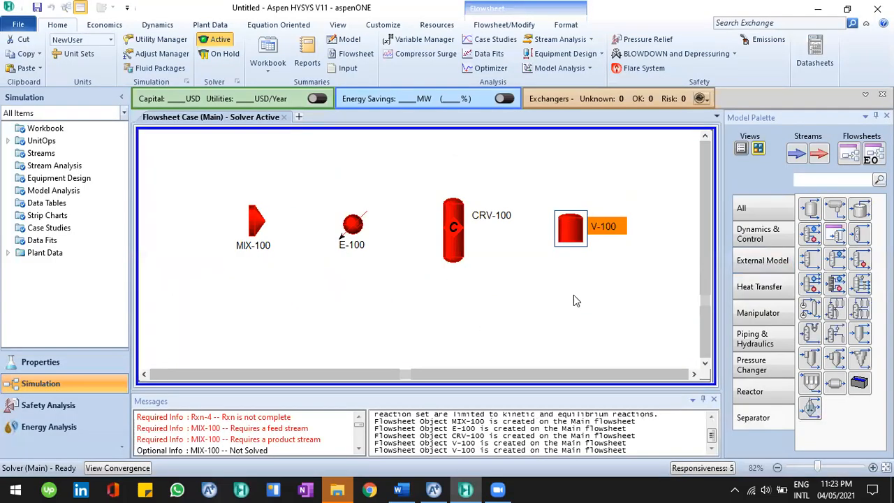
# Move the separator slightly left toward the reactor and recheck the reference diagram
pyautogui.moveTo(578, 235); pyautogui.dragTo(559, 231)
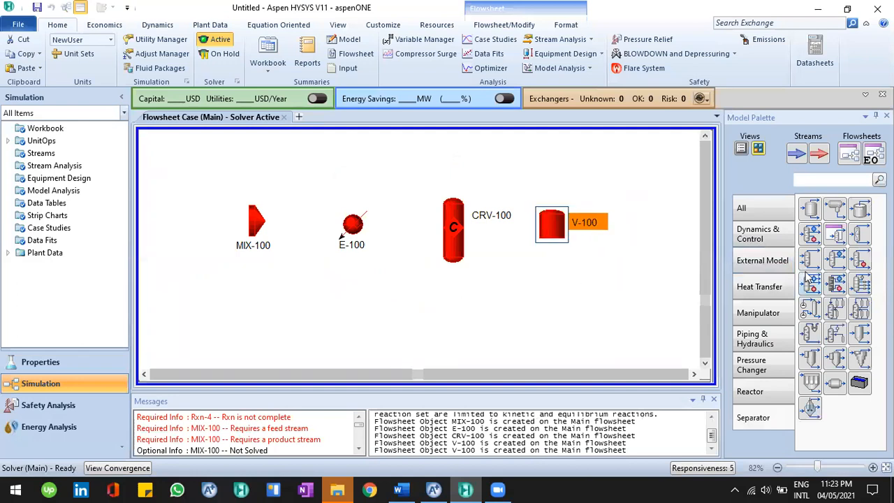
pyautogui.hotkey('alt', 'Tab')
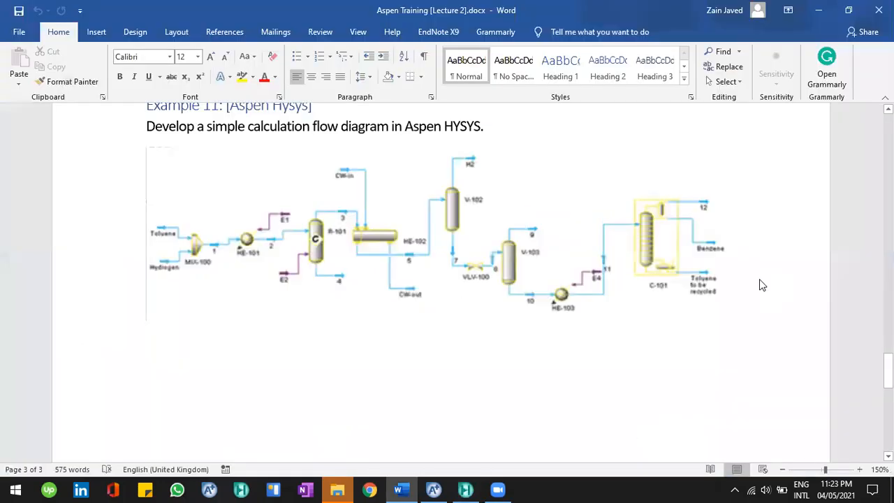
pyautogui.hotkey('alt', 'Tab')
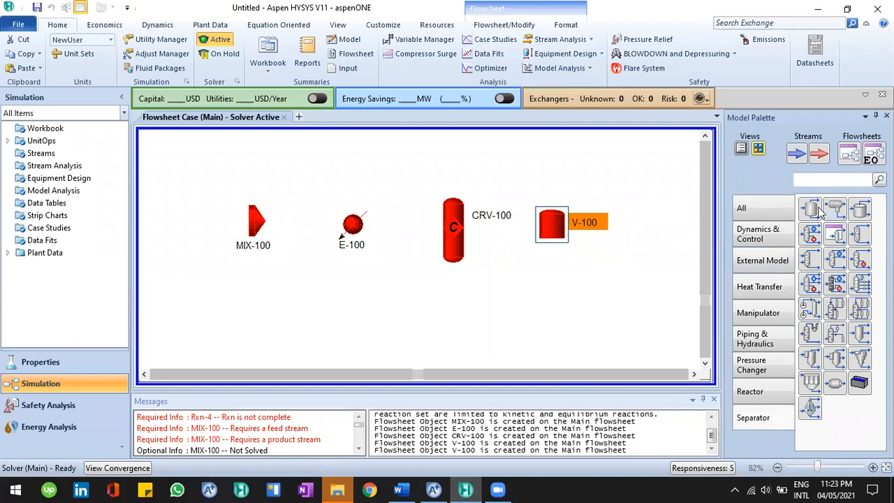
# Place two more vertical separators, one above and one to the right of the first separator
pyautogui.doubleClick(809, 208)
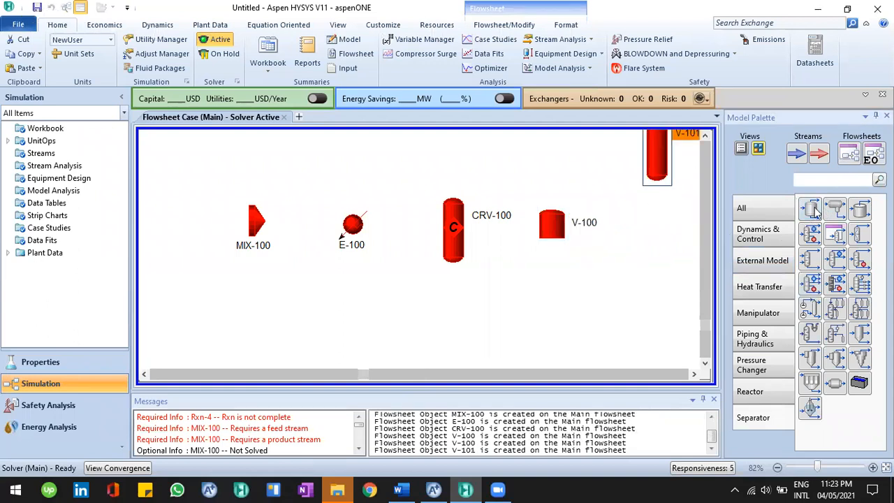
pyautogui.click(638, 285)
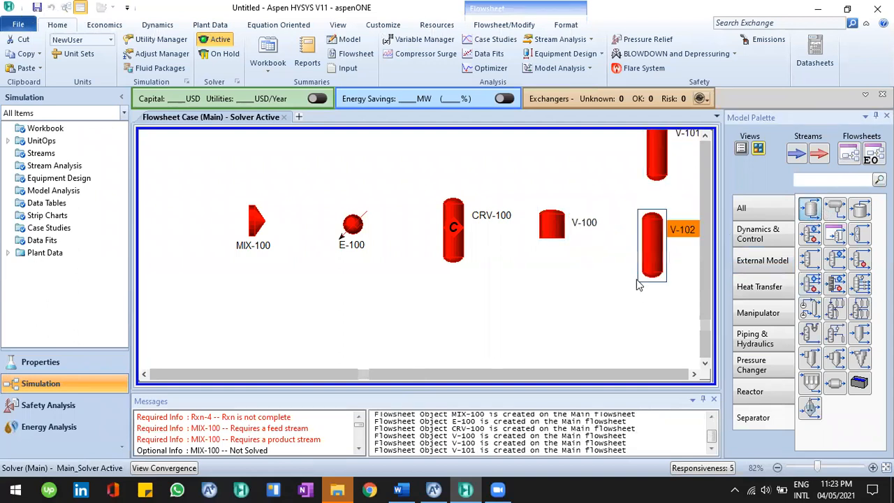
# Place a heater from the Heat Transfer category to the right of the separators
pyautogui.moveTo(373, 377); pyautogui.dragTo(498, 378)
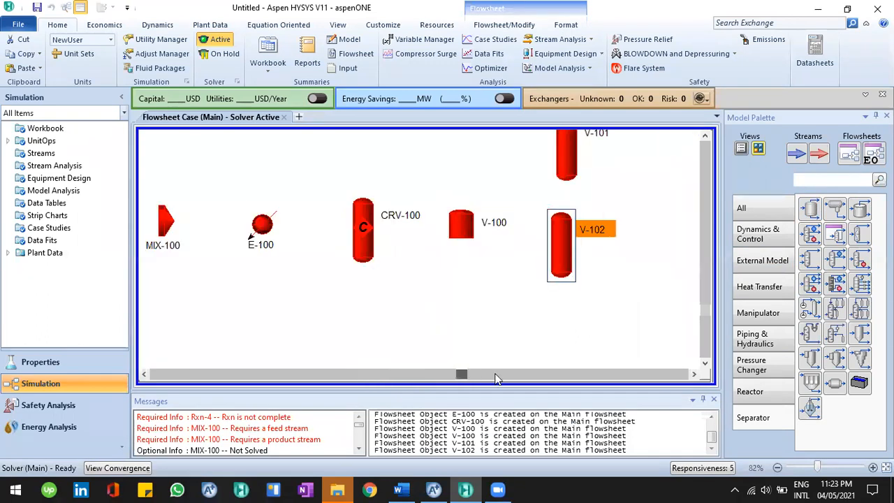
pyautogui.moveTo(710, 296); pyautogui.dragTo(717, 266)
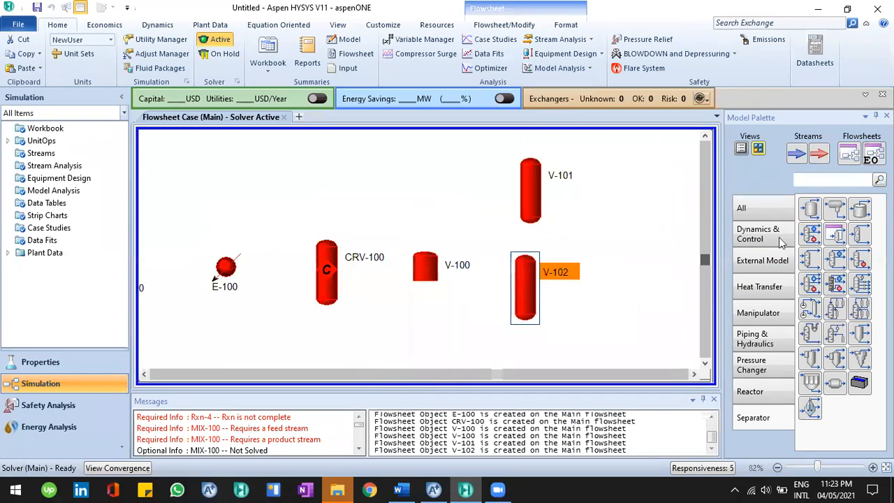
pyautogui.hotkey('alt', 'Tab')
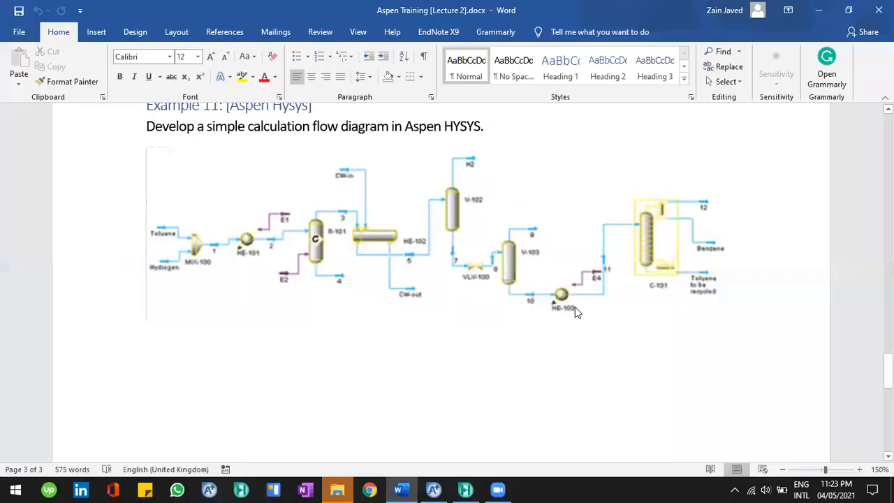
pyautogui.hotkey('alt', 'Tab')
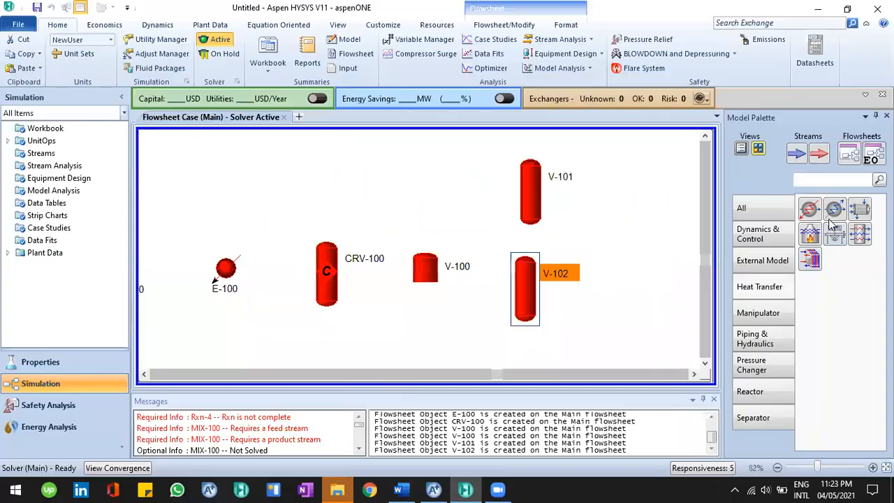
pyautogui.moveTo(667, 216); pyautogui.dragTo(635, 245)
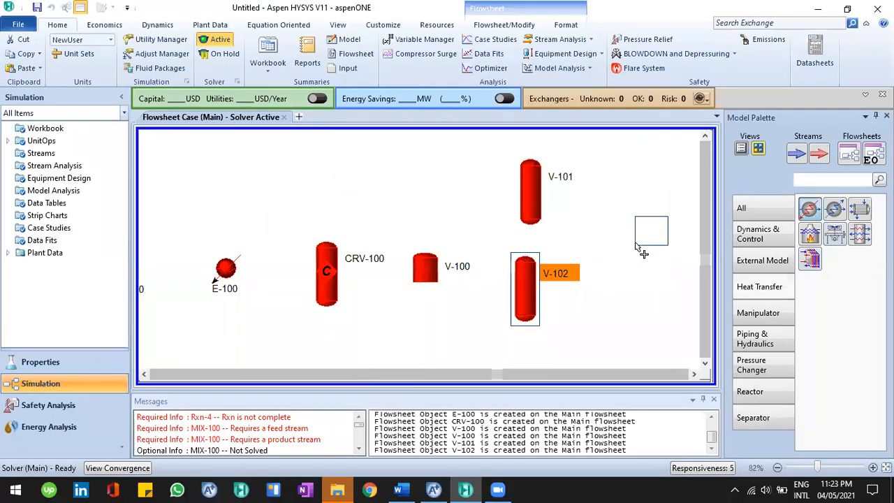
pyautogui.click(633, 320)
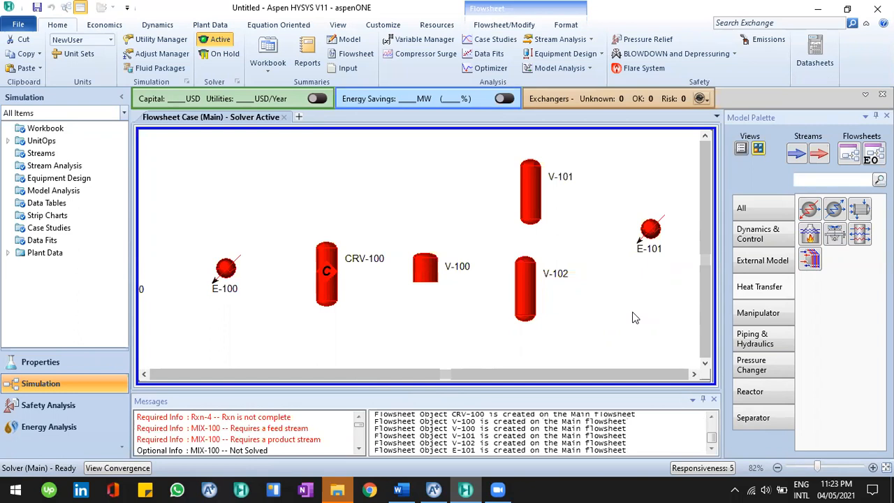
# Check the reference diagram and place a distillation column at the far right of the flowsheet
pyautogui.hotkey('alt', 'Tab')
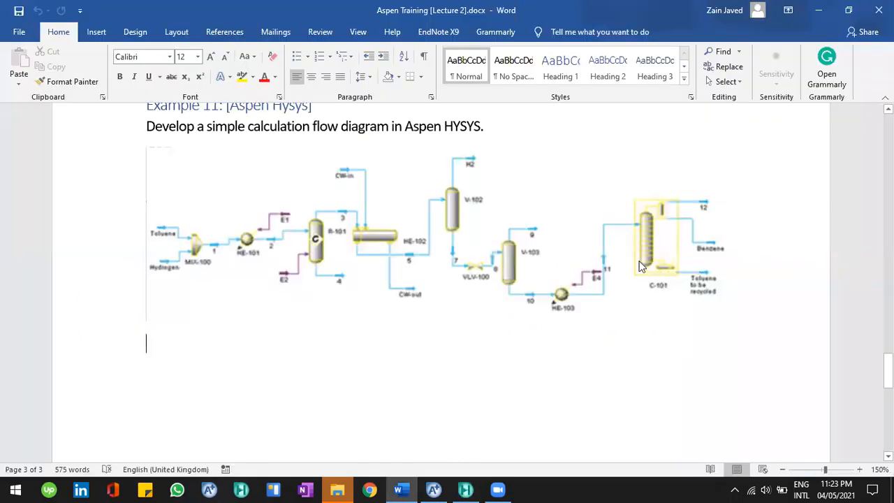
pyautogui.hotkey('alt', 'Tab')
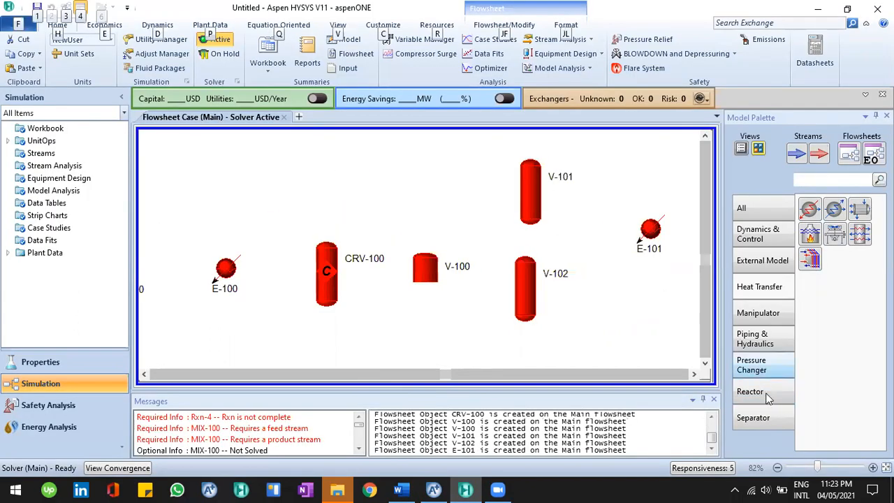
pyautogui.click(754, 417)
pyautogui.click(814, 239)
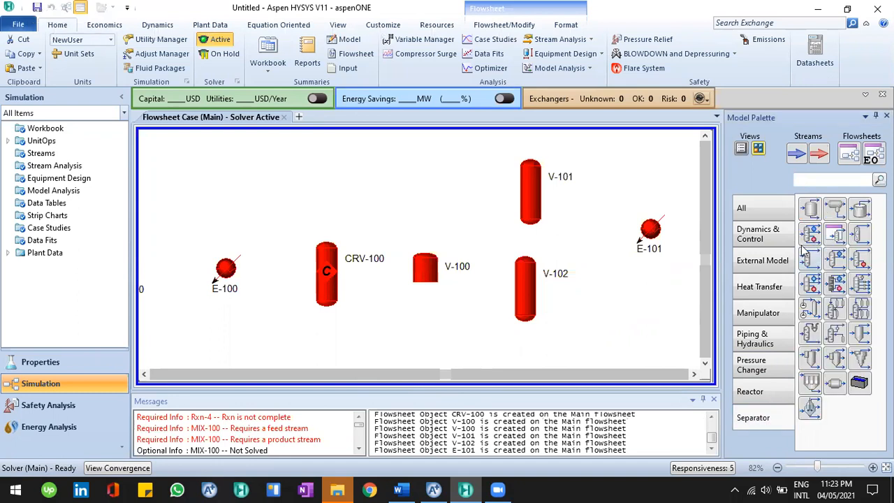
pyautogui.click(460, 376)
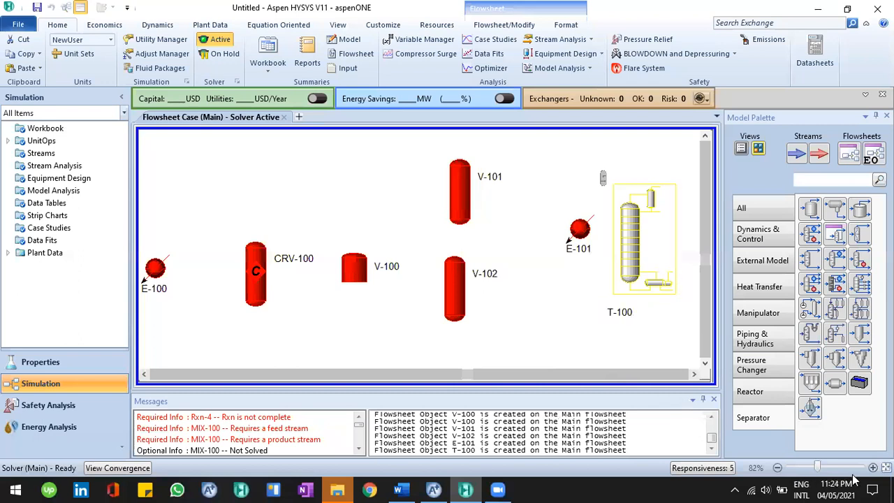
# Add material stream 1 and set it as the mixer's inlet stream
pyautogui.scroll(-1, 513, 365)
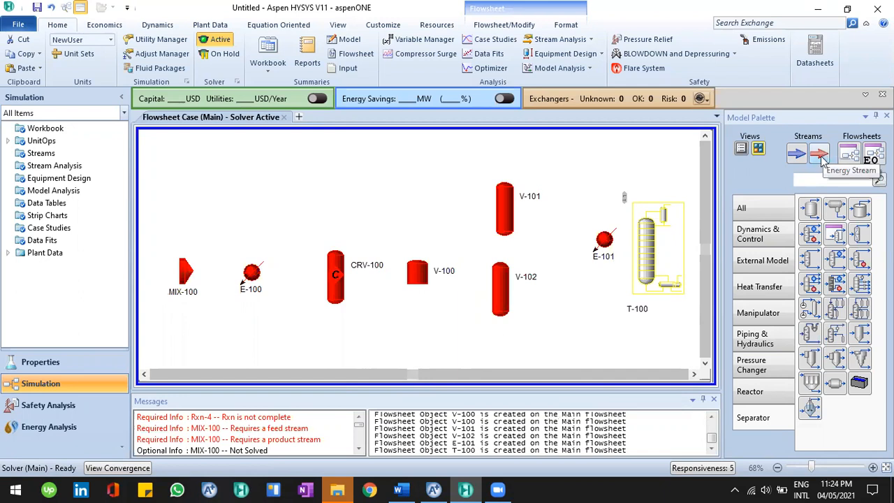
pyautogui.click(800, 156)
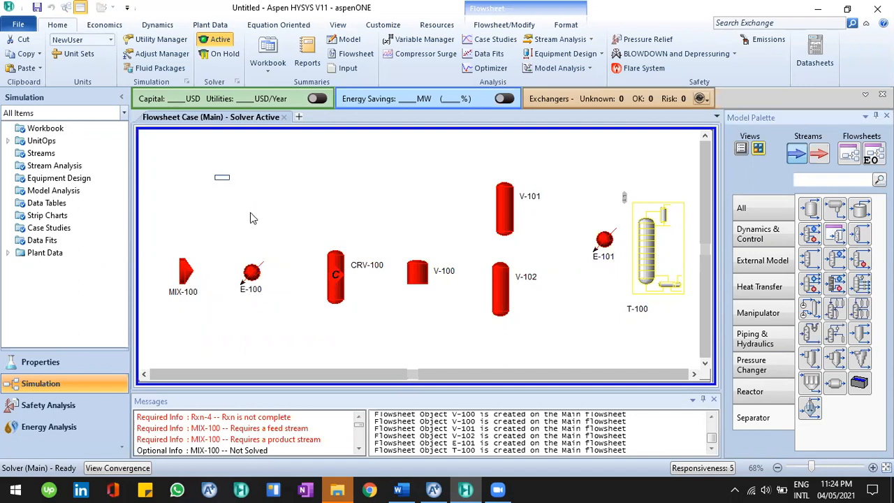
pyautogui.click(223, 182)
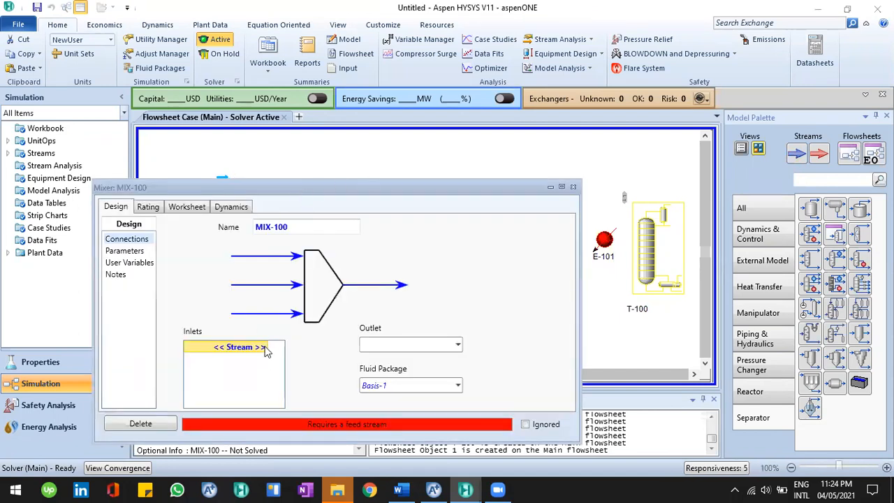
pyautogui.moveTo(343, 185); pyautogui.dragTo(458, 87)
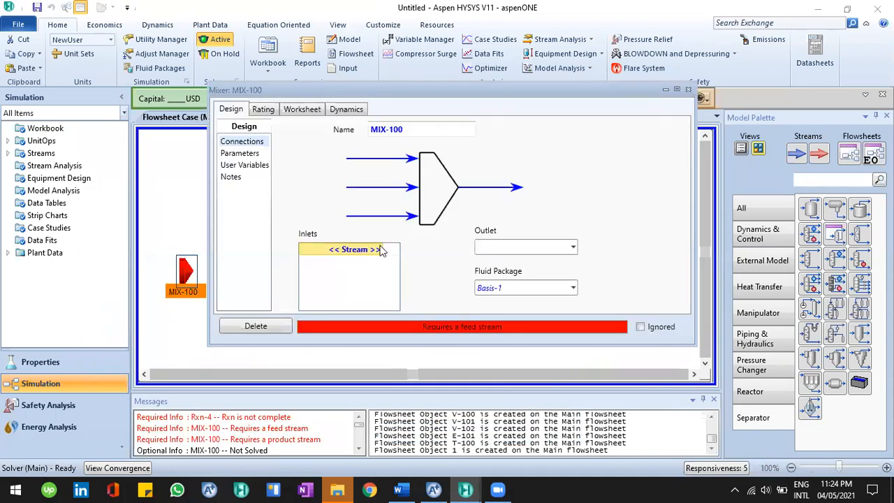
pyautogui.click(377, 253)
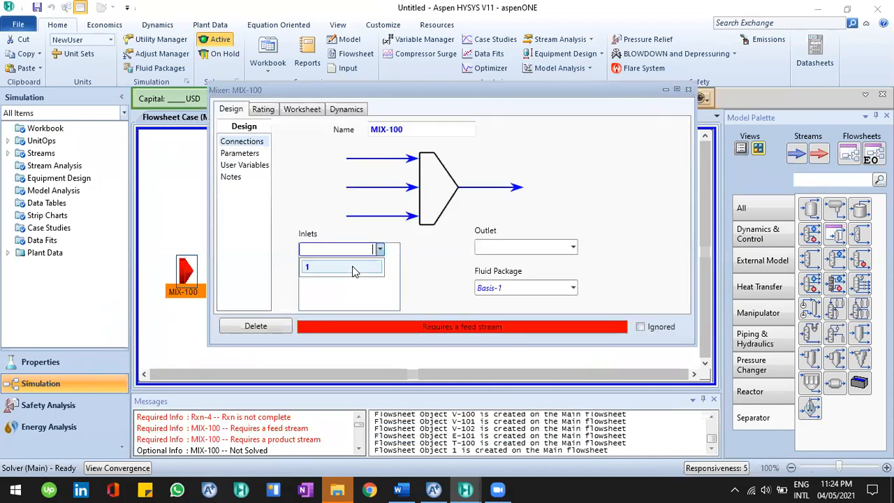
pyautogui.click(353, 271)
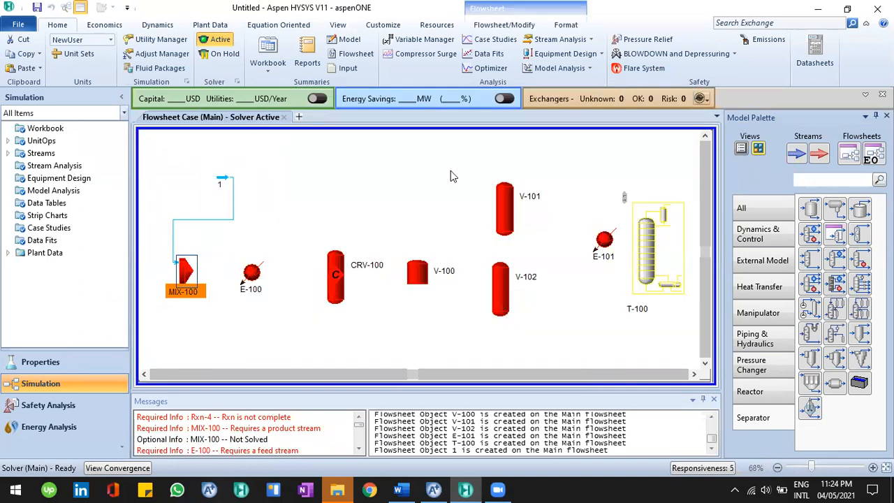
# Move stream 1 to the left, just above the mixer
pyautogui.click(225, 177)
pyautogui.moveTo(221, 179); pyautogui.dragTo(155, 204)
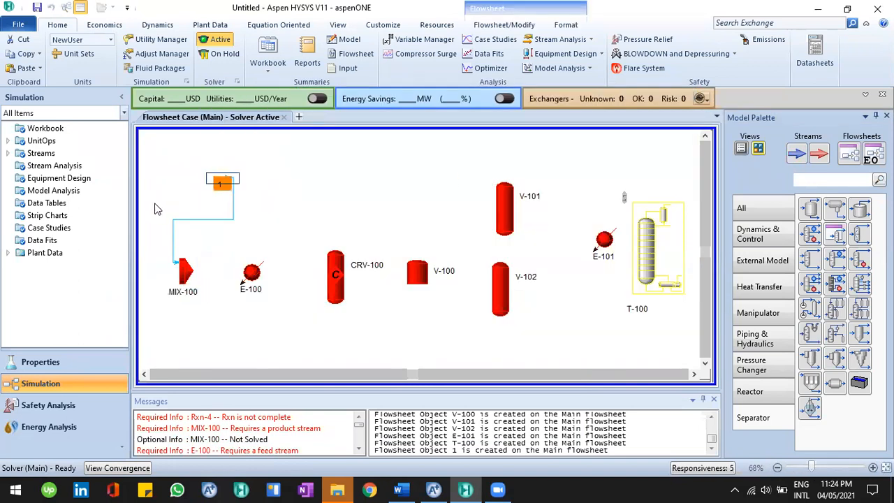
pyautogui.click(182, 251)
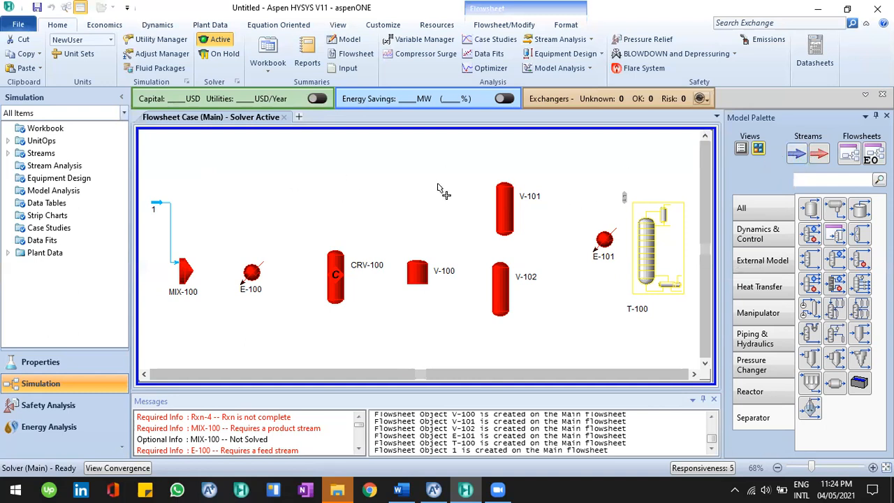
pyautogui.click(418, 194)
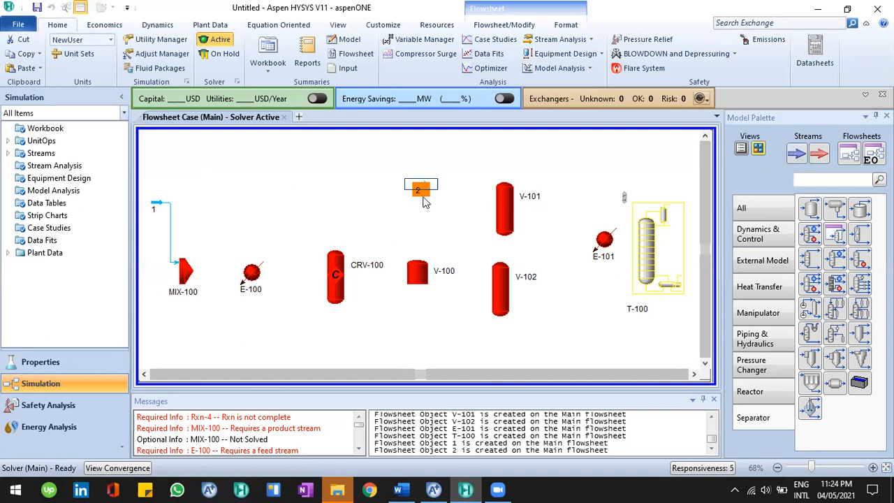
pyautogui.press('Delete')
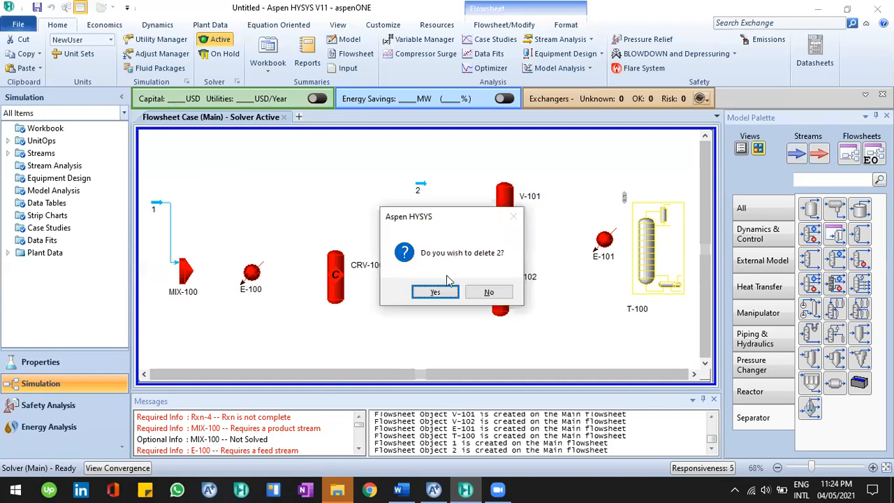
pyautogui.press('Return')
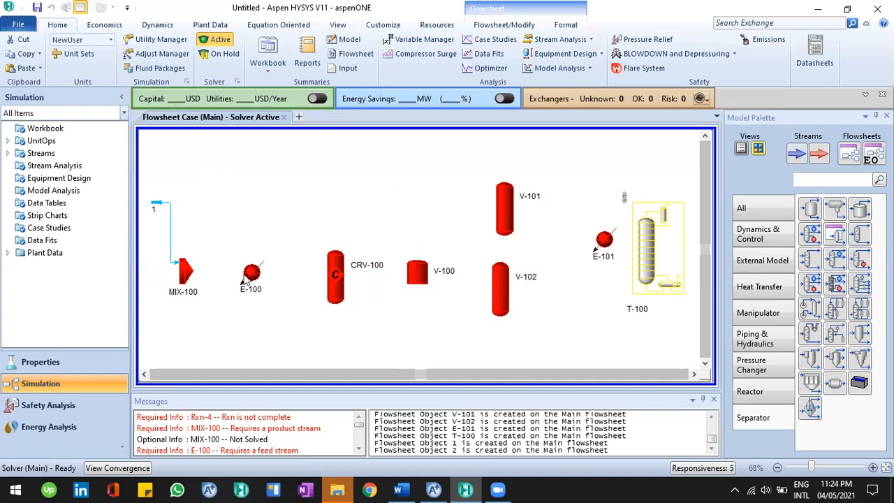
# Add stream 2 as the mixer's second inlet and create stream 3 as its outlet
pyautogui.doubleClick(187, 271)
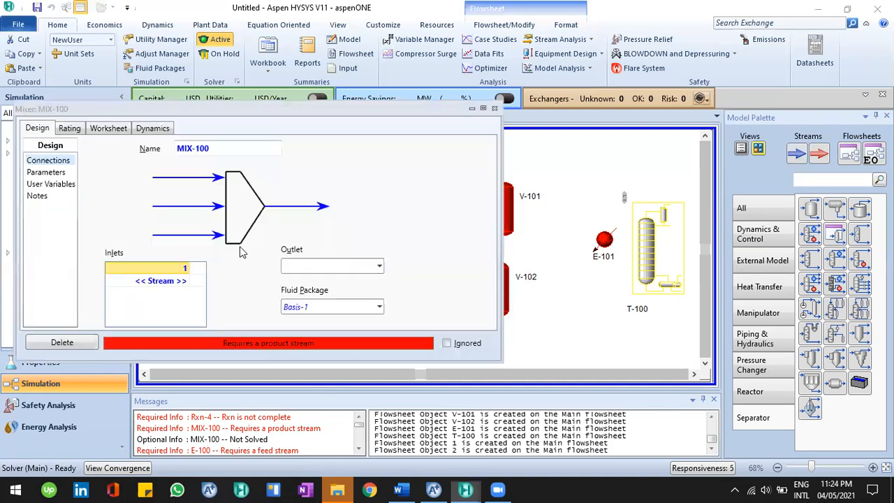
pyautogui.click(188, 285)
pyautogui.write('2')
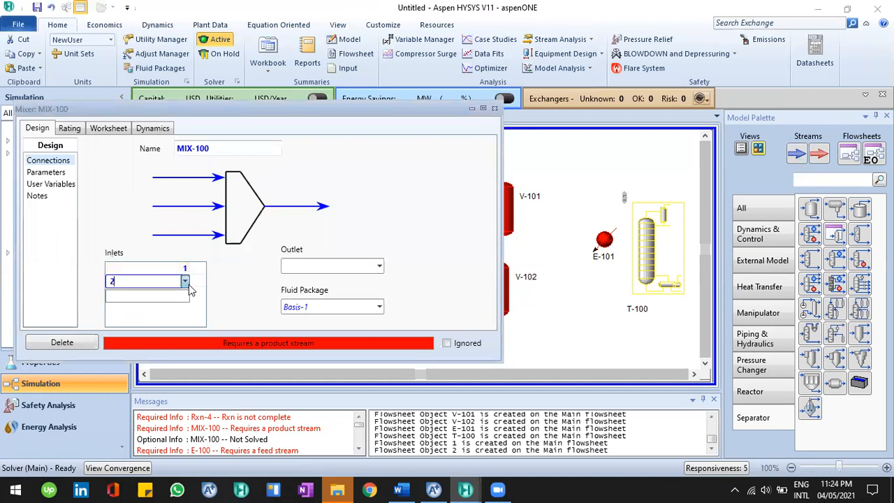
pyautogui.press('Return')
pyautogui.click(346, 271)
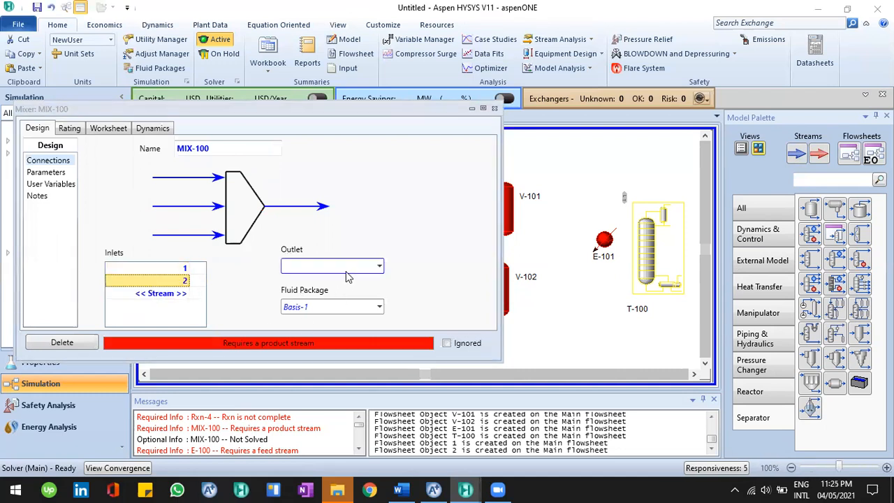
pyautogui.write('3')
pyautogui.press('Return')
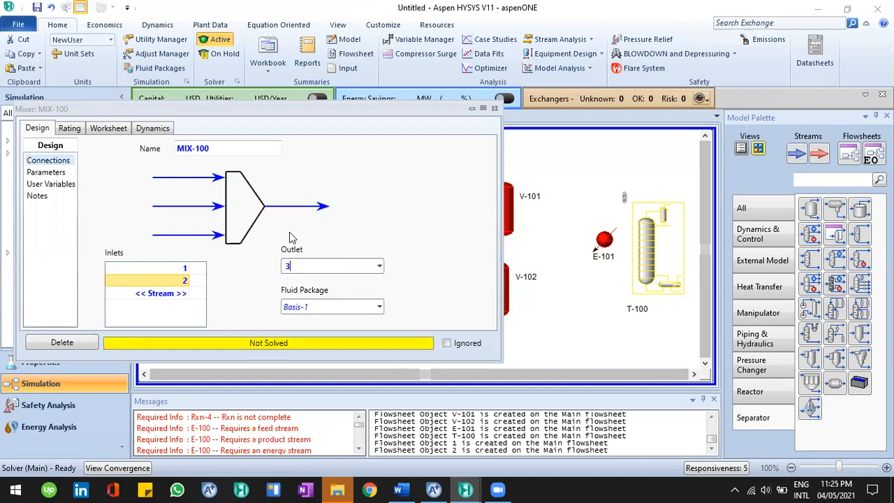
pyautogui.click(494, 109)
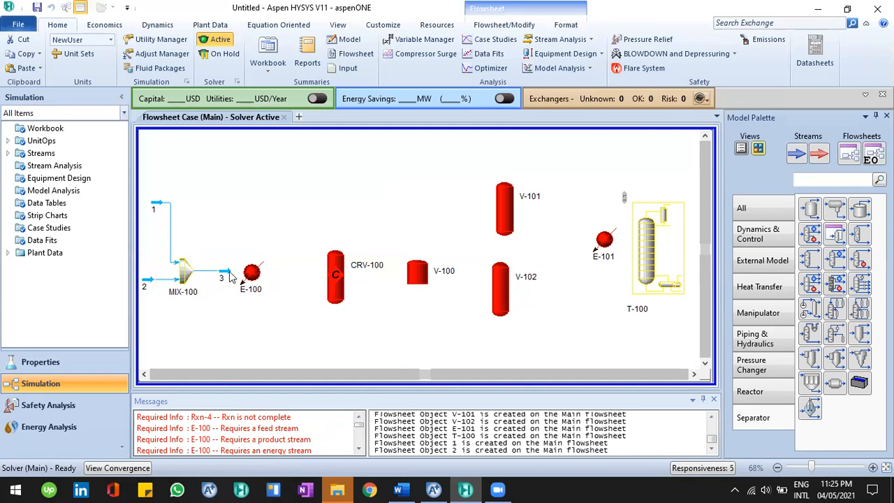
# Check the reference diagram, then connect heater E-100 with inlet stream 3 and outlet stream 4
pyautogui.click(400, 489)
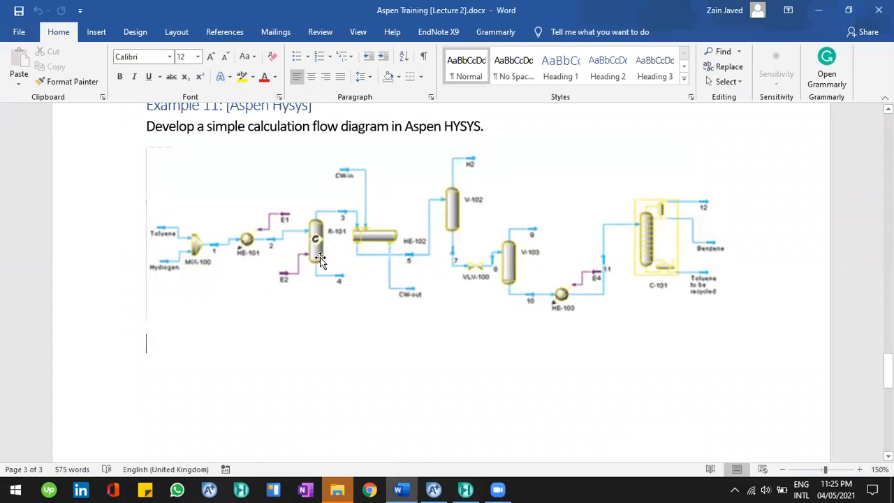
pyautogui.click(465, 488)
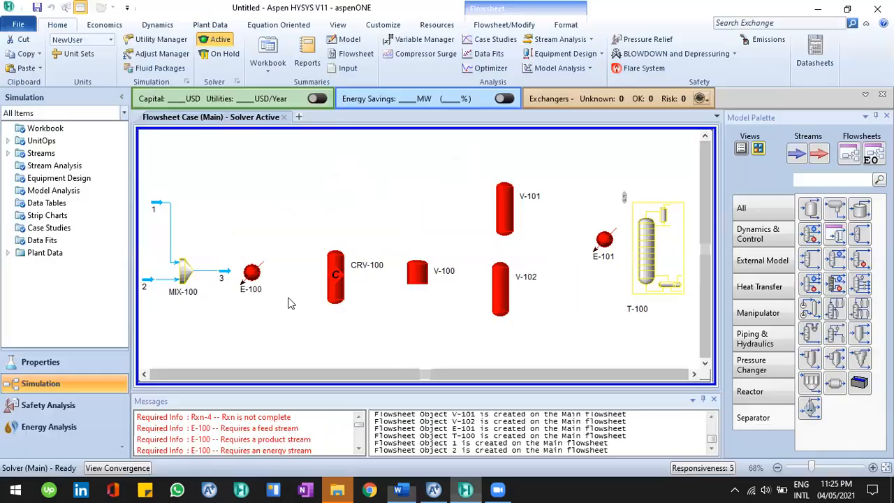
pyautogui.doubleClick(252, 274)
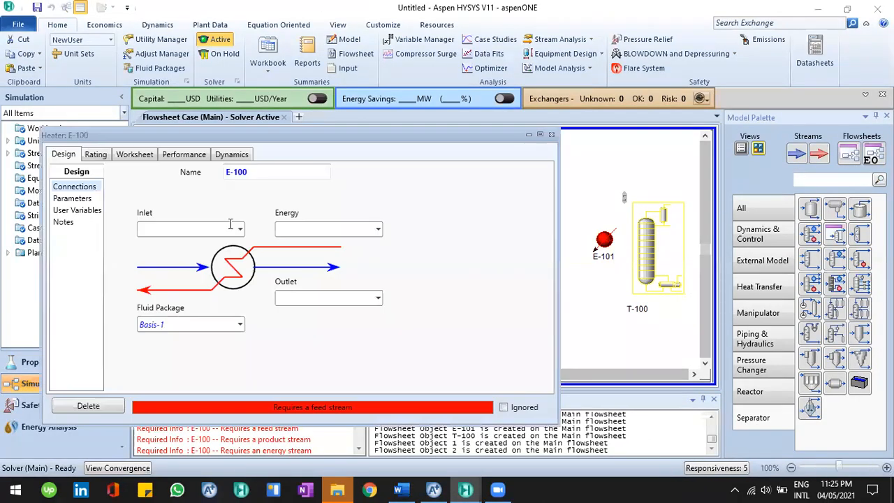
pyautogui.click(234, 229)
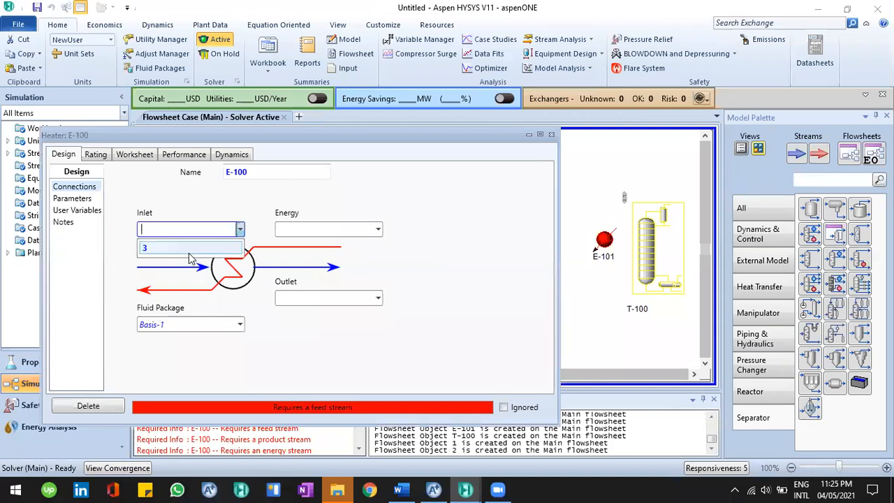
pyautogui.click(329, 298)
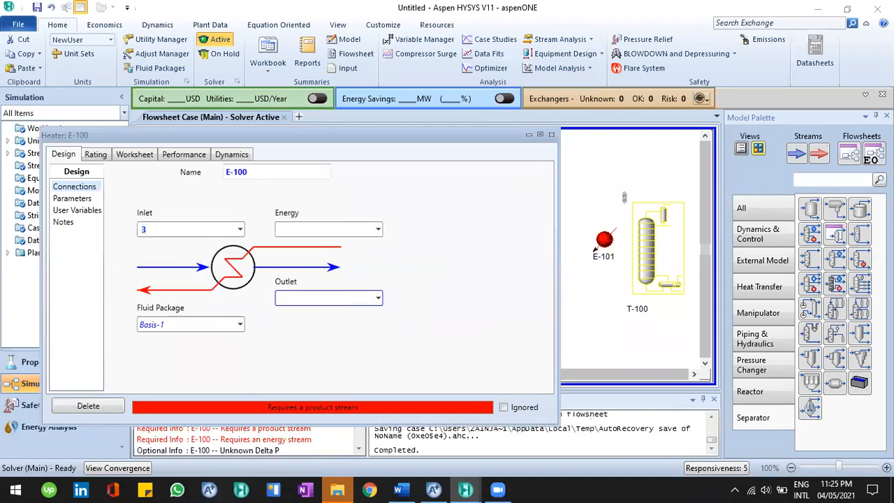
pyautogui.write('4')
pyautogui.press('Return')
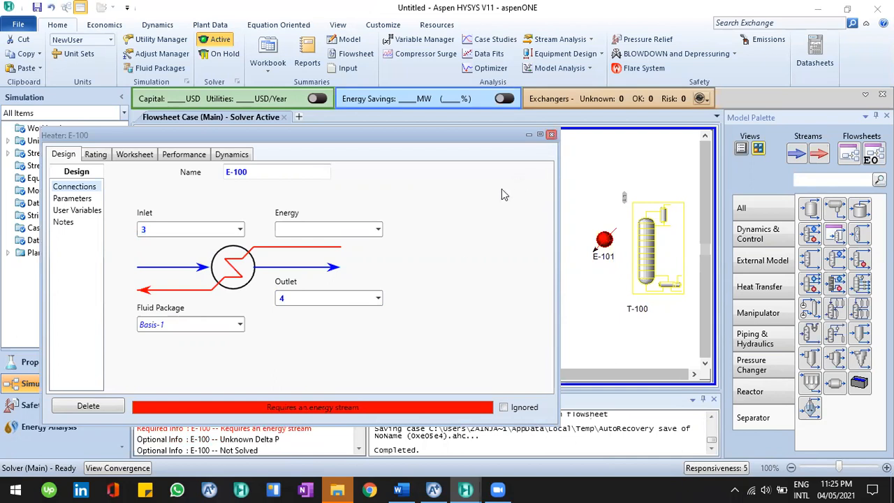
# Connect reactor CRV-100 with inlet stream 4, vapour outlet 5 and liquid outlet 6
pyautogui.doubleClick(338, 276)
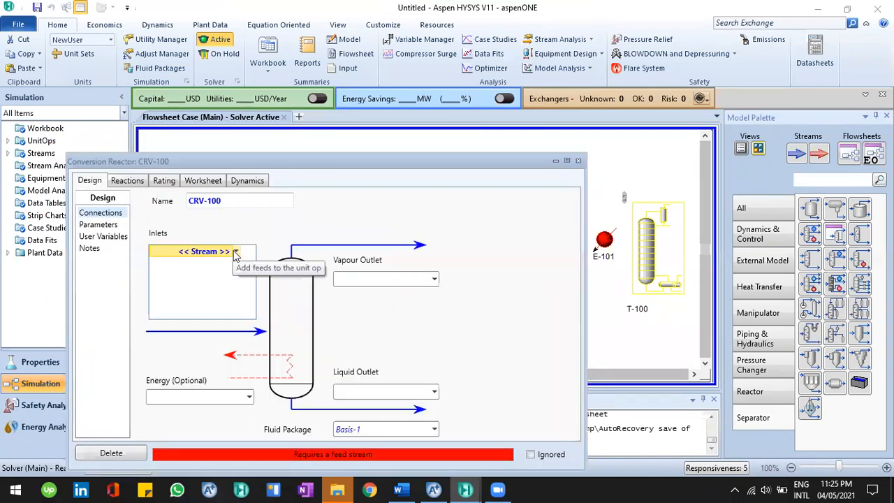
pyautogui.write('4')
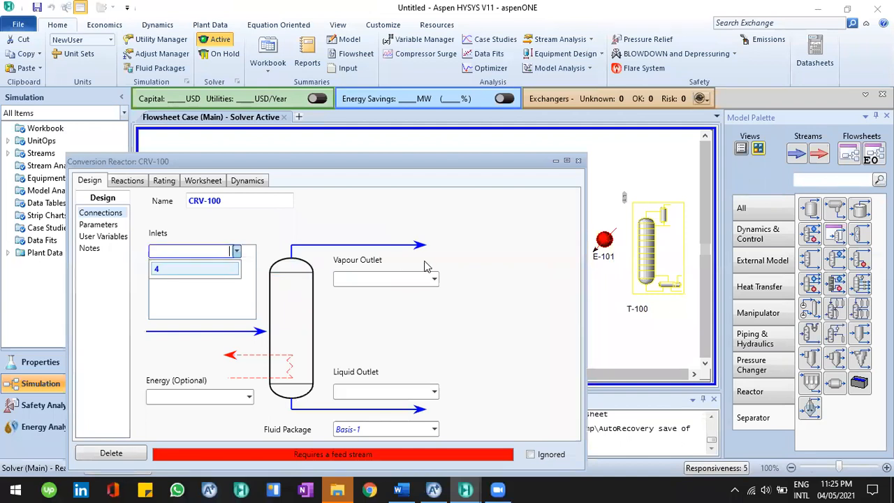
pyautogui.click(401, 279)
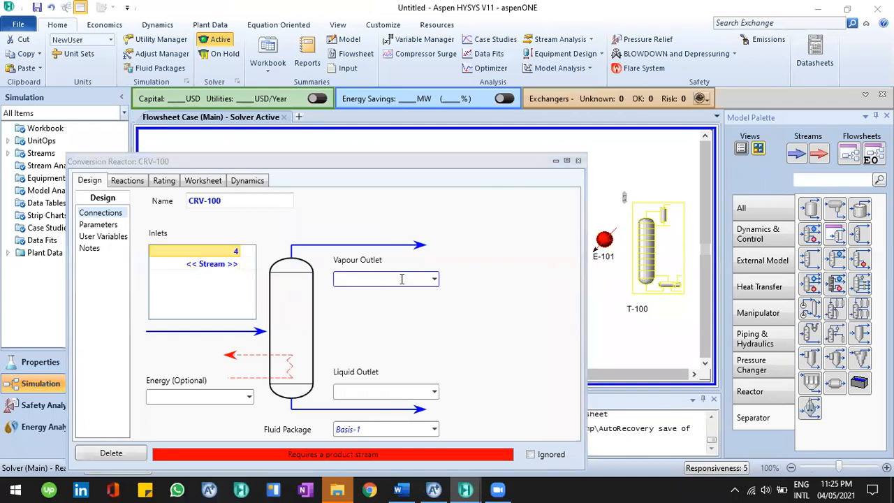
pyautogui.click(411, 393)
pyautogui.write('6')
pyautogui.press('Return')
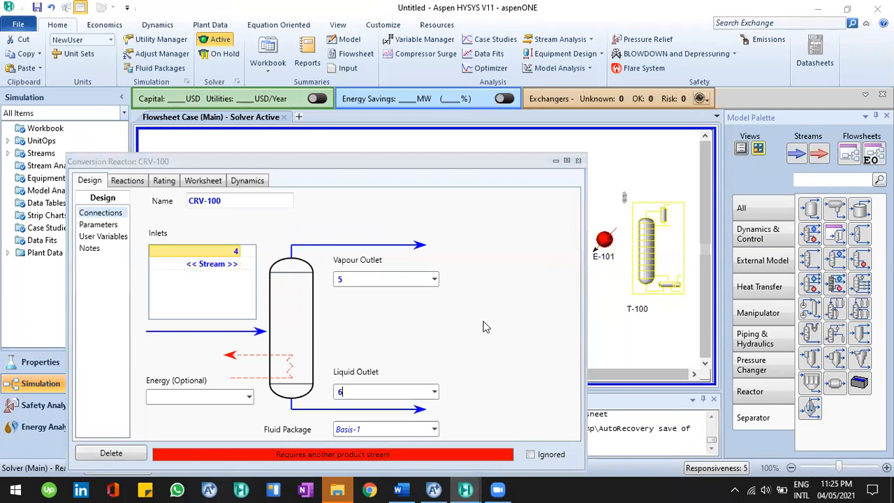
pyautogui.click(577, 161)
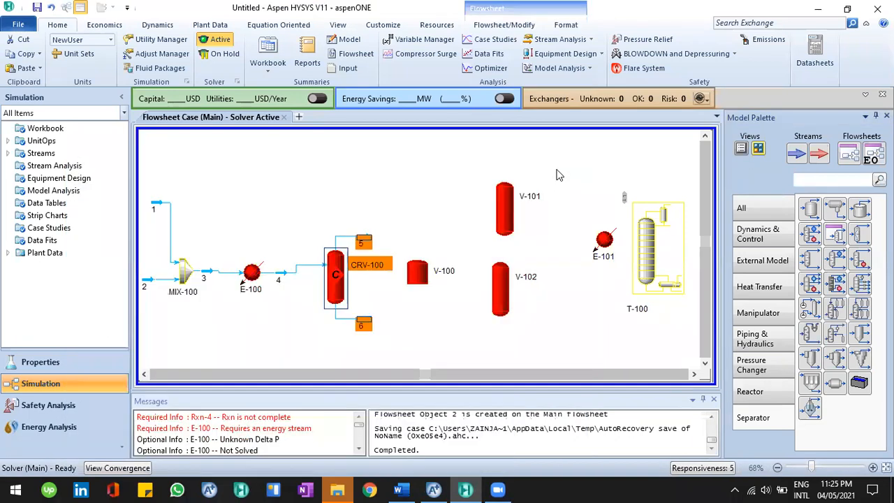
# Compare with the reference diagram and delete the tank V-100
pyautogui.click(384, 289)
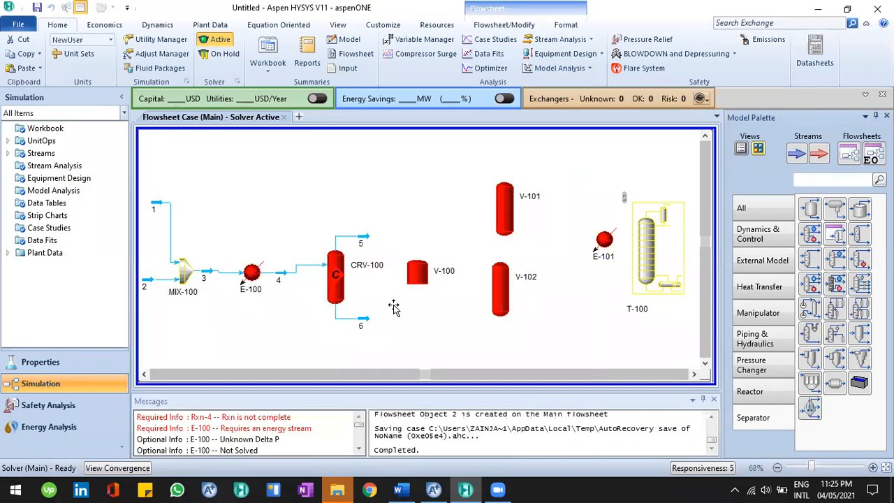
pyautogui.hotkey('alt', 'Tab')
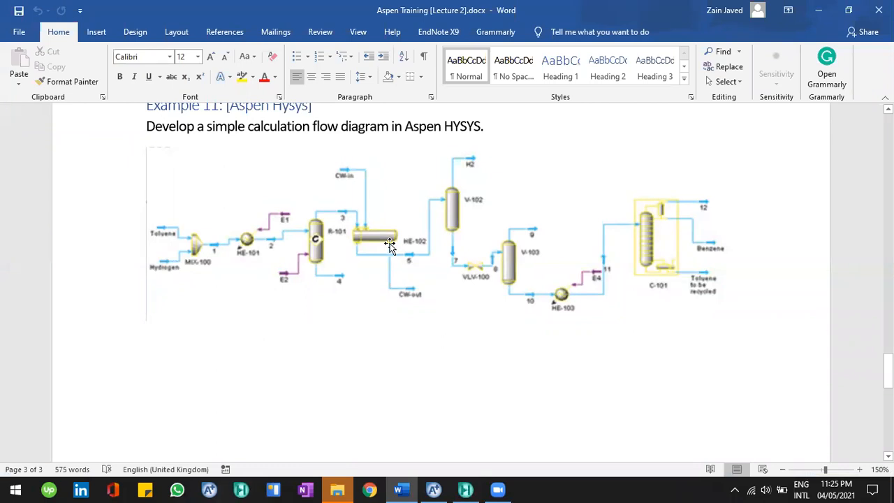
pyautogui.hotkey('alt', 'Tab')
pyautogui.press('Delete')
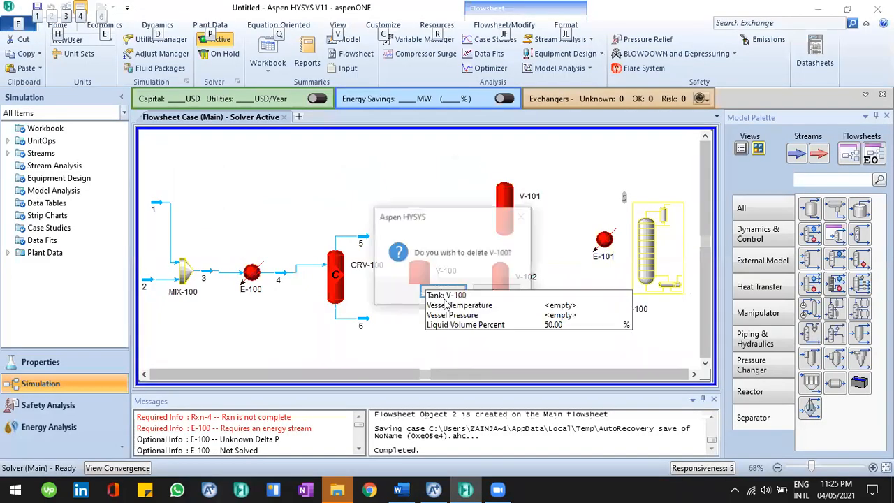
pyautogui.click(474, 299)
# Place a heat exchanger from the Heat Transfer category between the reactor and separator V-102
pyautogui.click(742, 294)
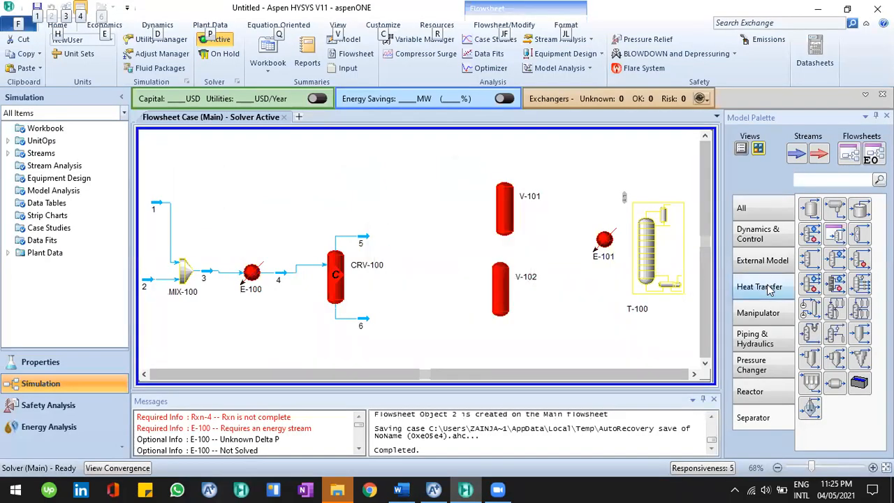
pyautogui.click(433, 293)
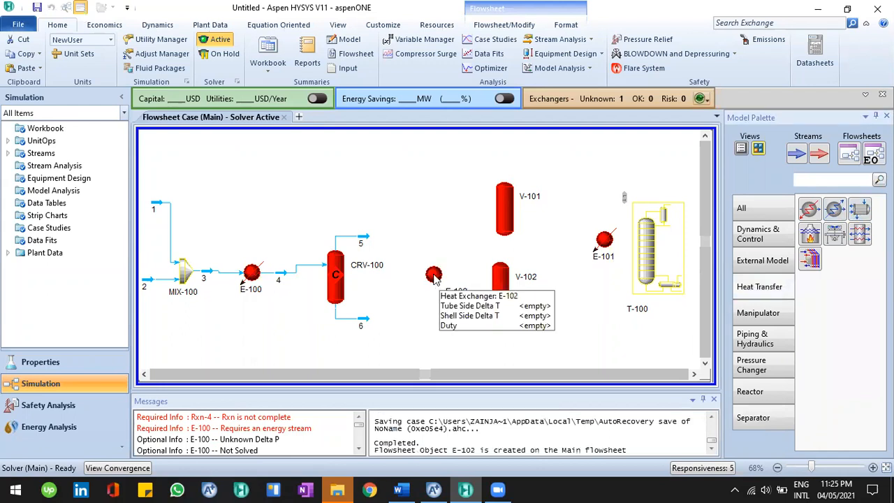
pyautogui.click(433, 308)
pyautogui.click(382, 305)
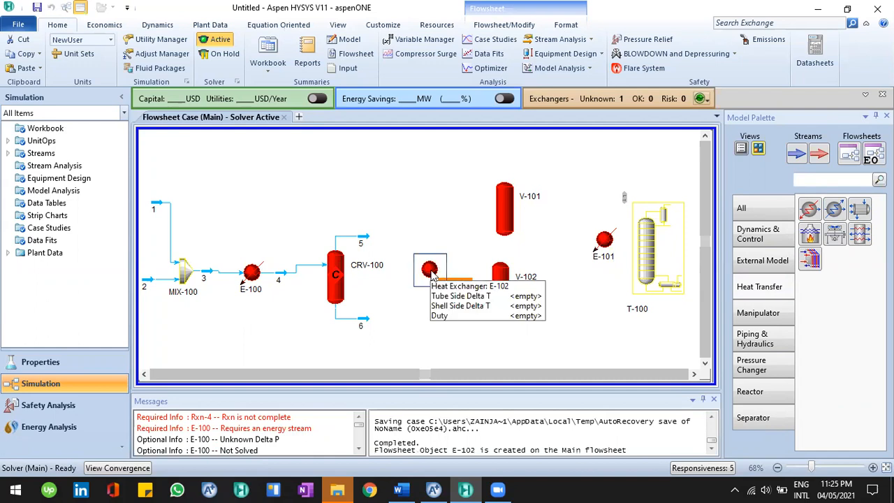
# Change heat exchanger E-102's icon to the horizontal shell-and-tube style shown in the reference
pyautogui.click(403, 488)
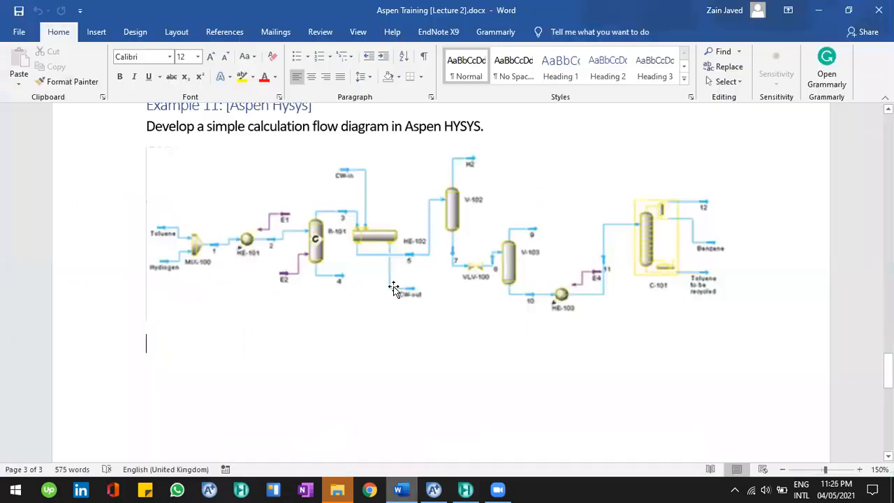
pyautogui.hotkey('alt', 'Tab')
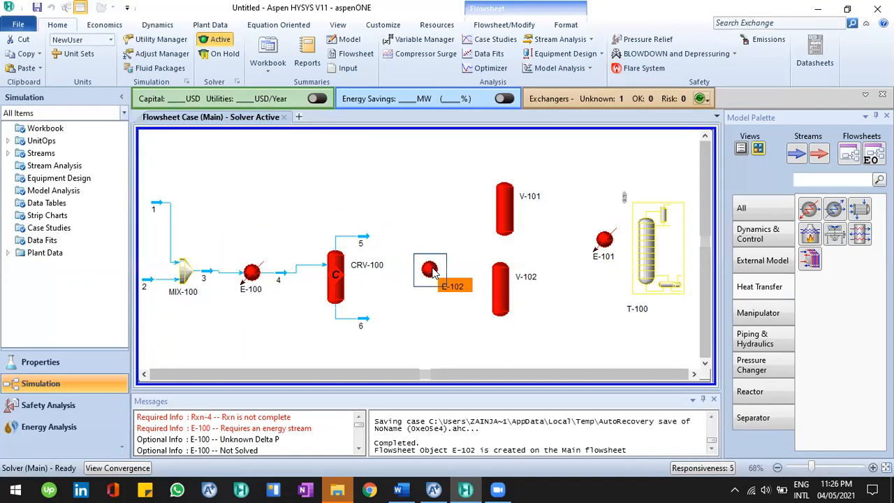
pyautogui.rightClick(433, 272)
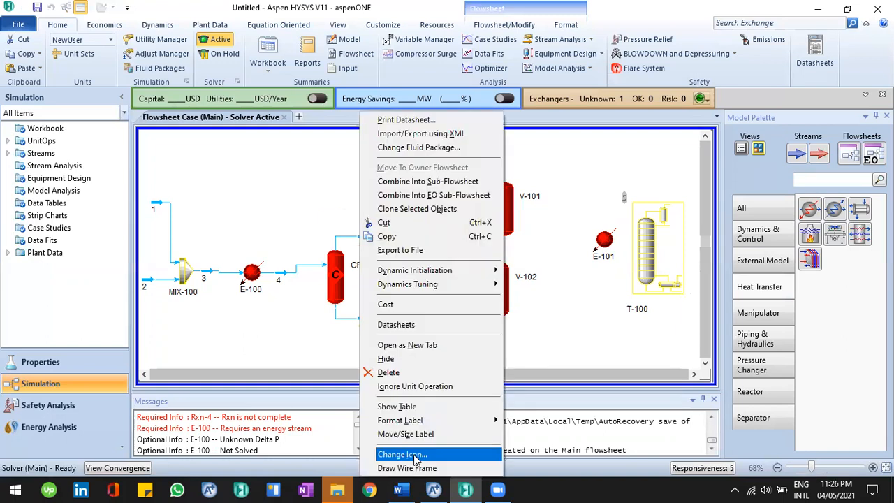
pyautogui.press('Return')
pyautogui.press('Right')
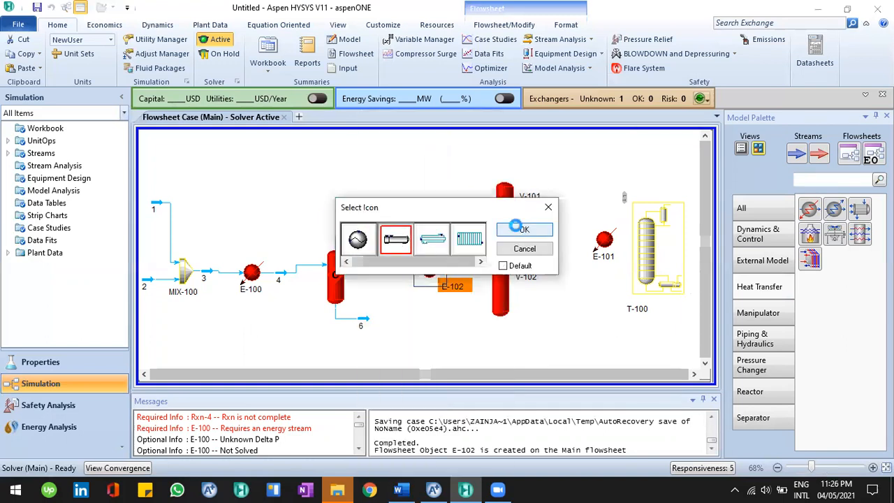
pyautogui.press('Return')
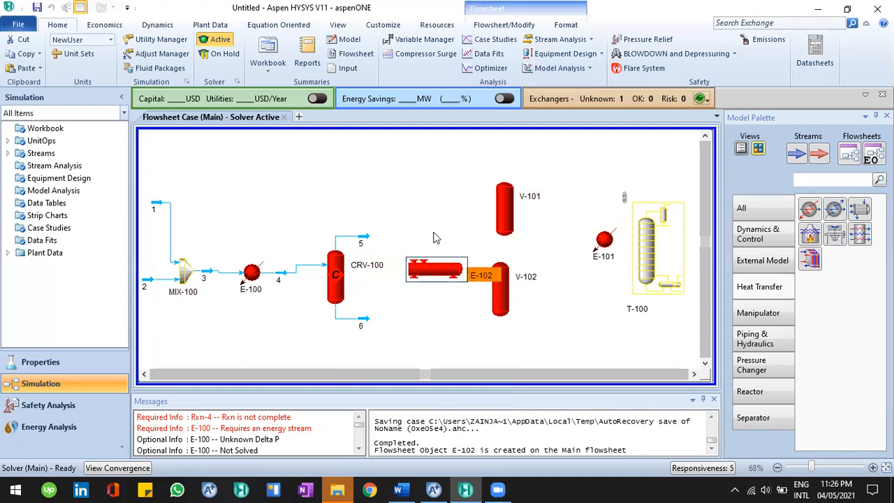
# Move separators V-101 and V-102 further right, with V-102 lower, and recheck the reference diagram
pyautogui.click(500, 297)
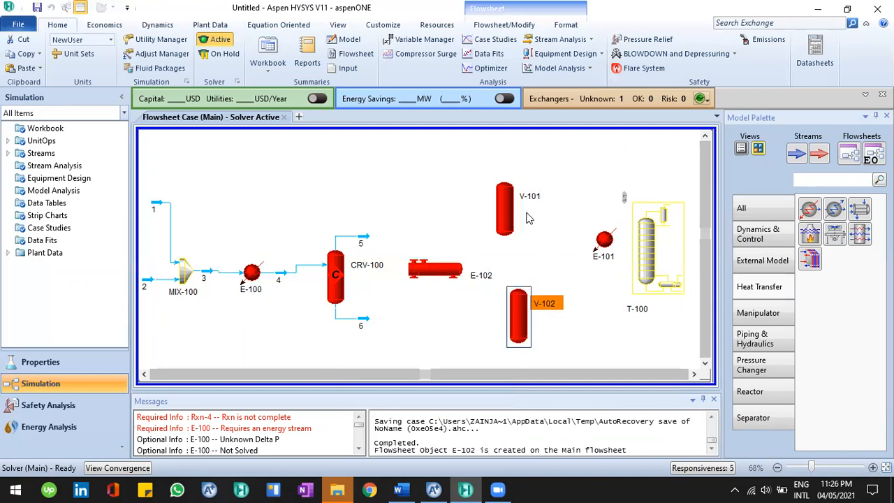
pyautogui.click(460, 242)
pyautogui.hotkey('alt', 'Tab')
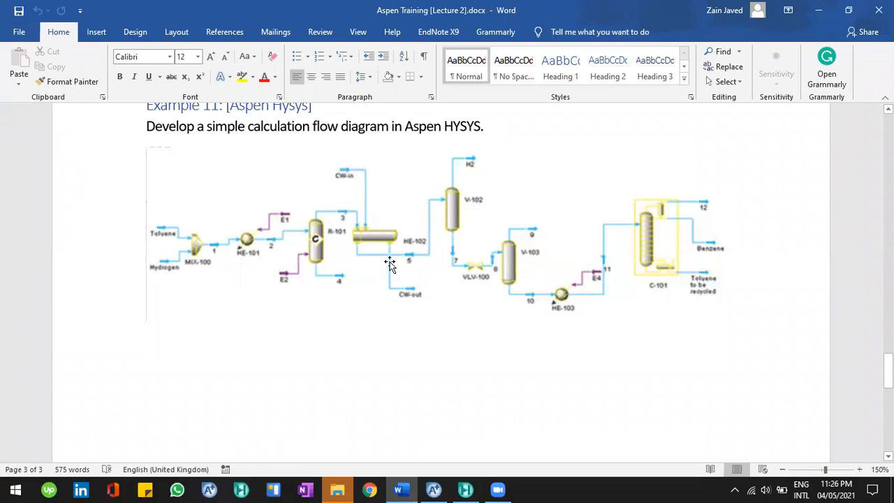
pyautogui.hotkey('alt', 'Tab')
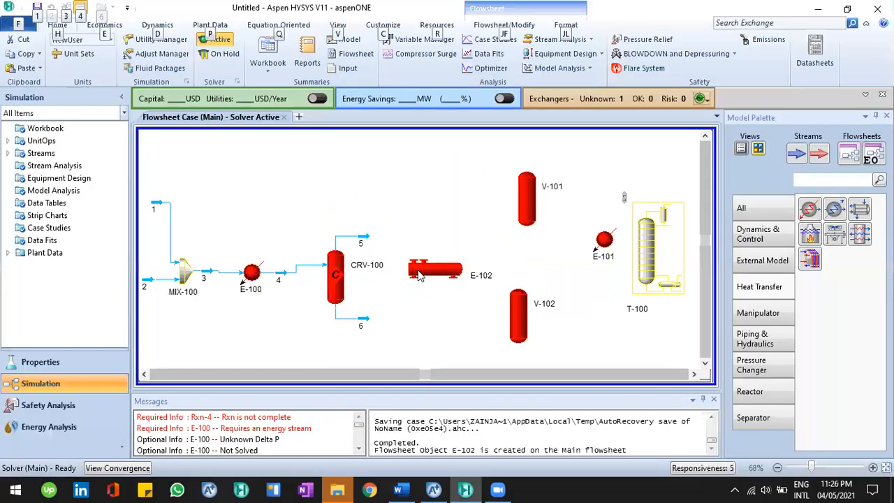
# Connect heat exchanger E-102 with tube side inlet 5, tube side outlet 7, shell side inlet 6 and shell side outlet 8
pyautogui.click(420, 275)
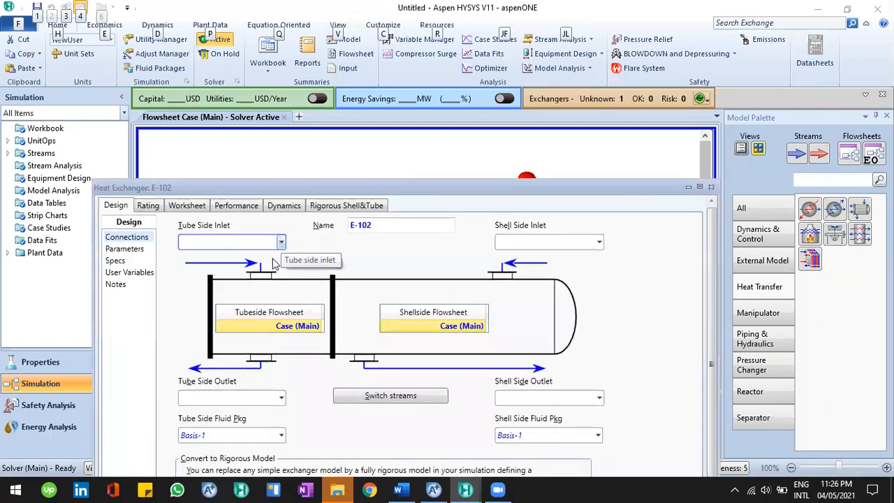
pyautogui.click(281, 242)
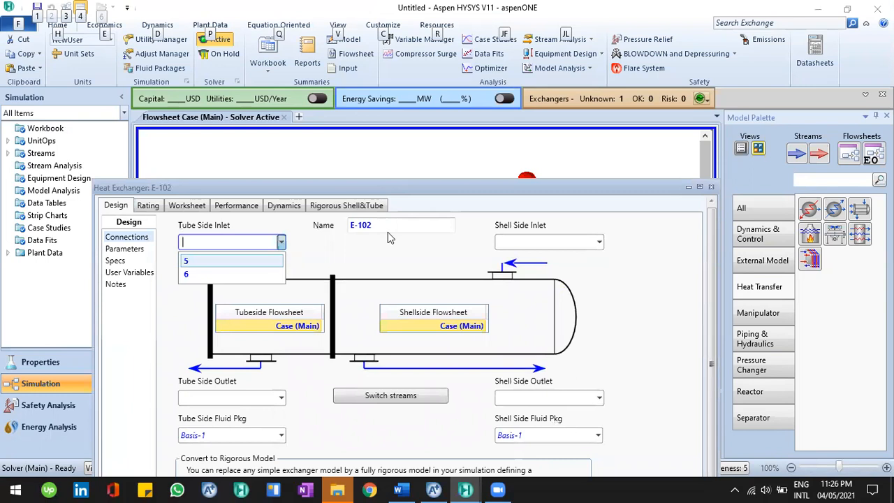
pyautogui.press('Return')
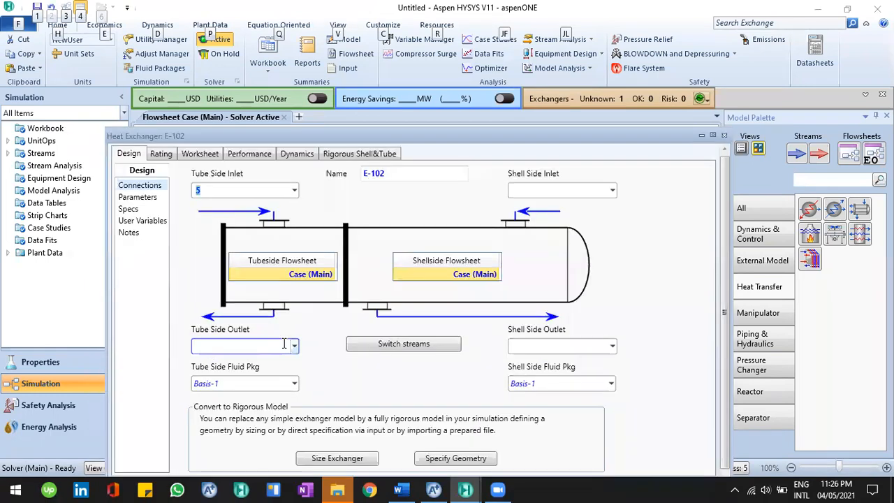
pyautogui.write('7')
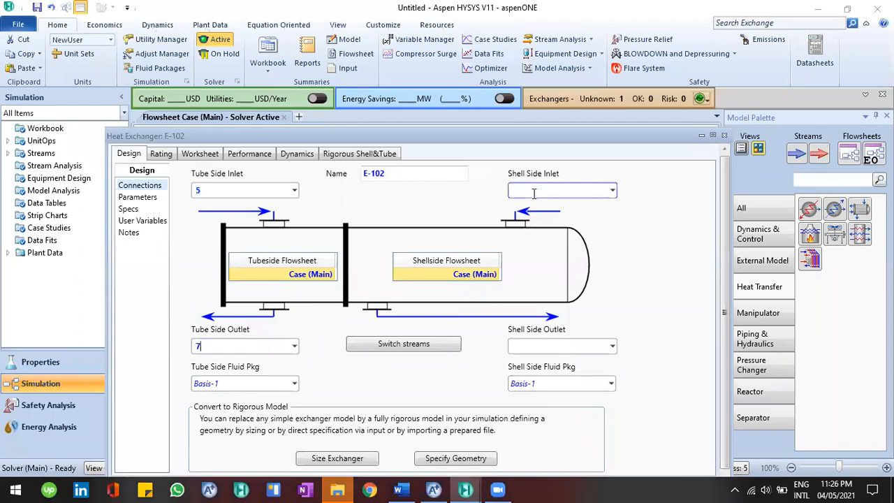
pyautogui.click(611, 188)
pyautogui.write('6')
pyautogui.press('Return')
pyautogui.click(551, 346)
pyautogui.write('8')
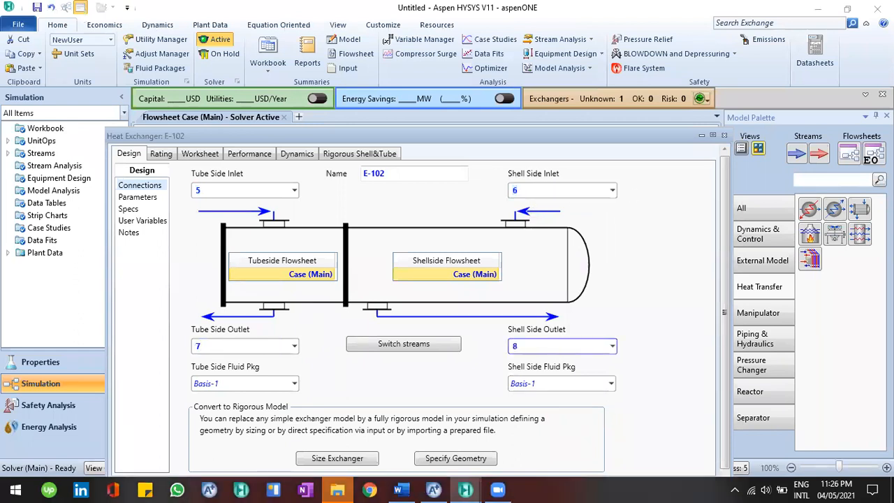
pyautogui.click(723, 136)
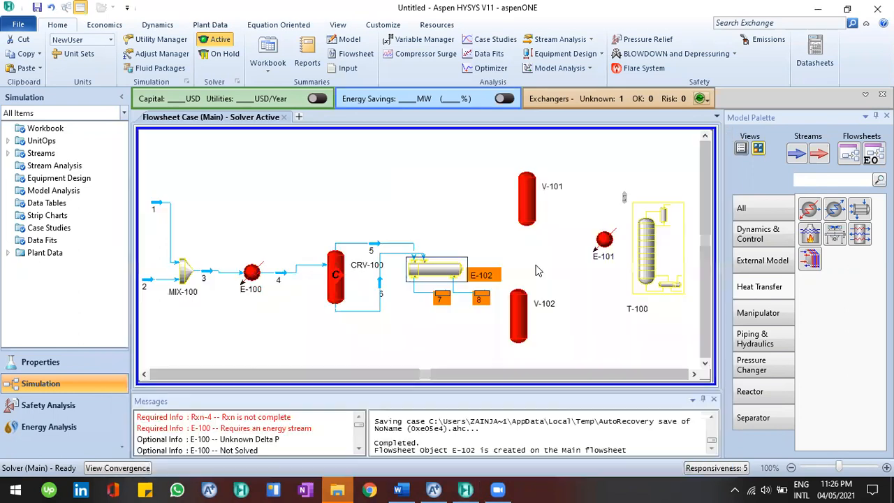
# Compare with the reference diagram and change E-102's shell side inlet to a new stream 9
pyautogui.moveTo(428, 277)
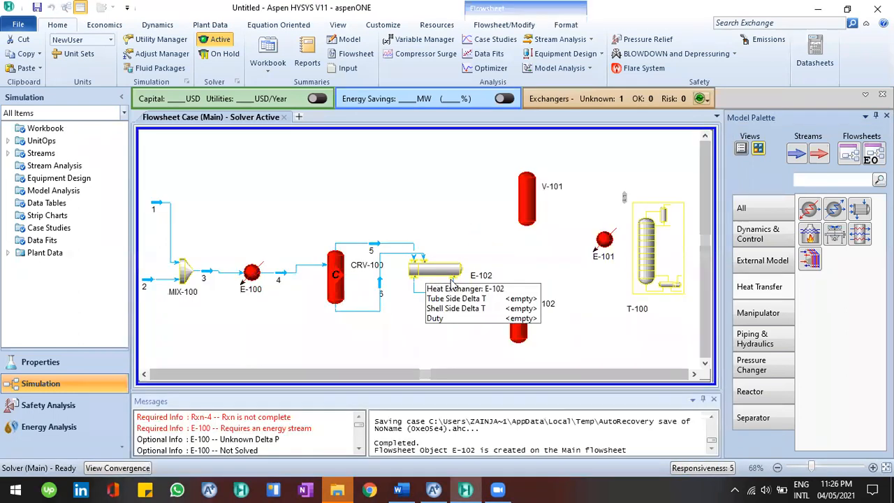
pyautogui.hotkey('alt', 'Tab')
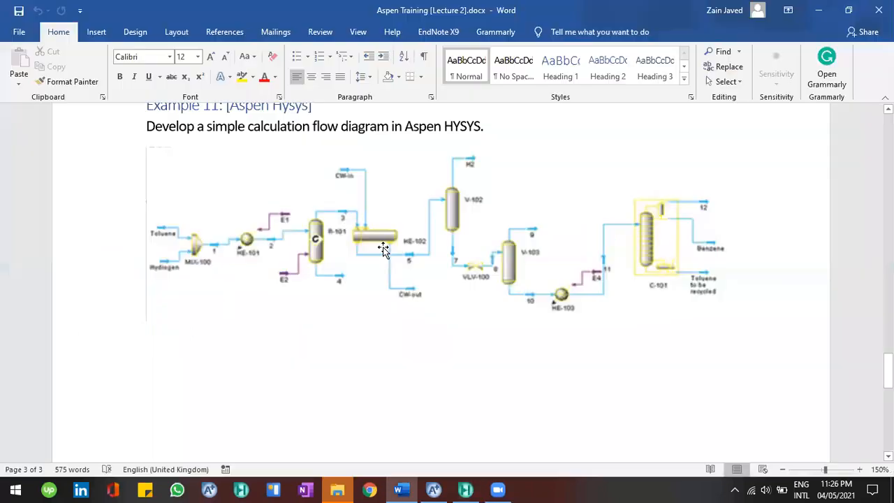
pyautogui.hotkey('alt', 'Tab')
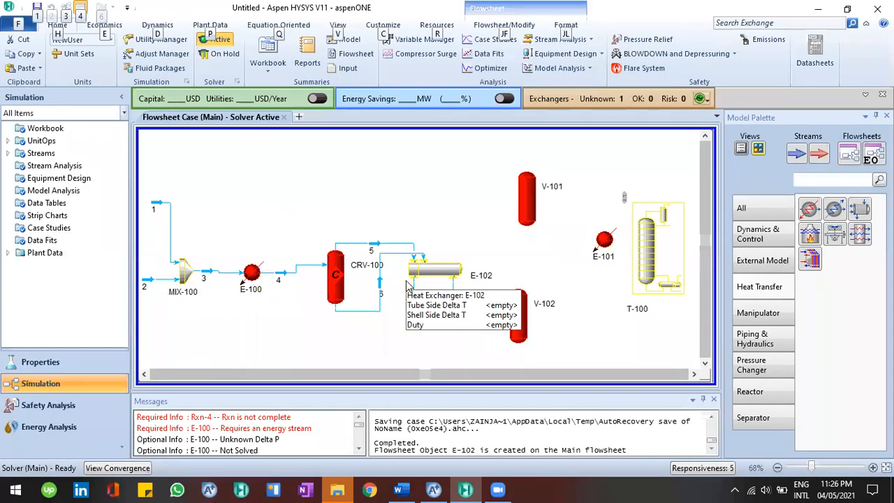
pyautogui.hotkey('alt', 'Tab')
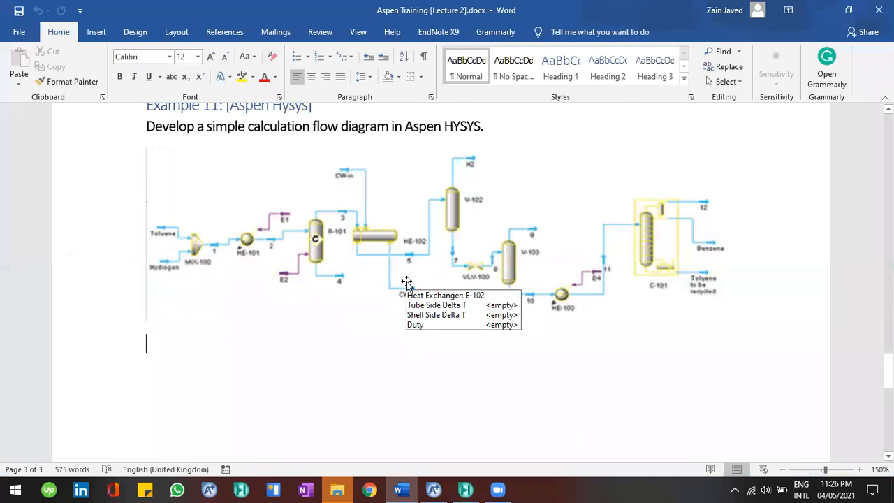
pyautogui.hotkey('alt', 'Tab')
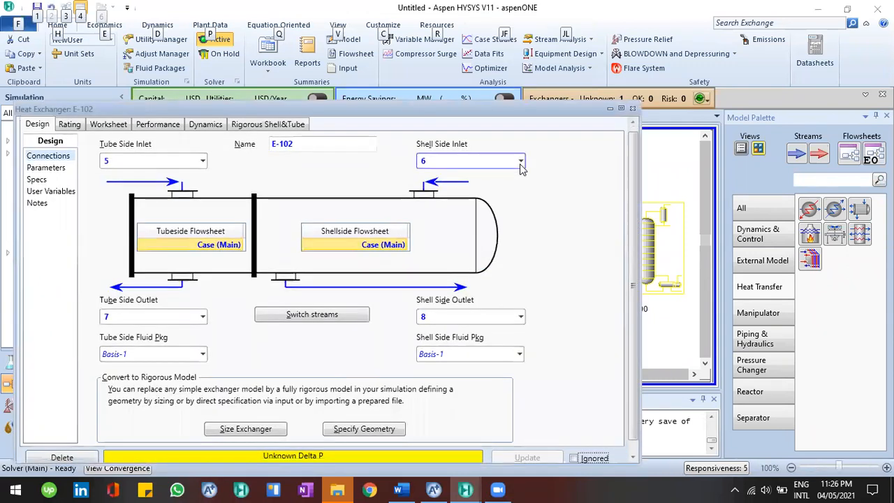
pyautogui.click(520, 162)
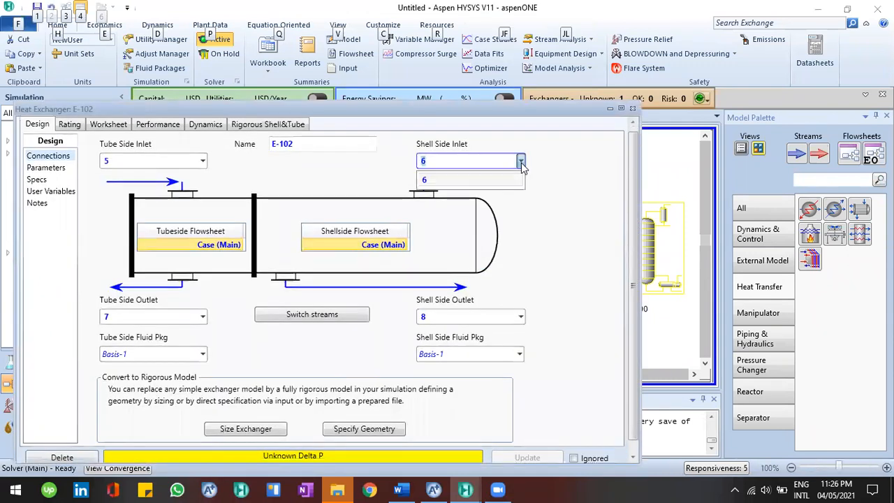
pyautogui.write('9')
pyautogui.press('Return')
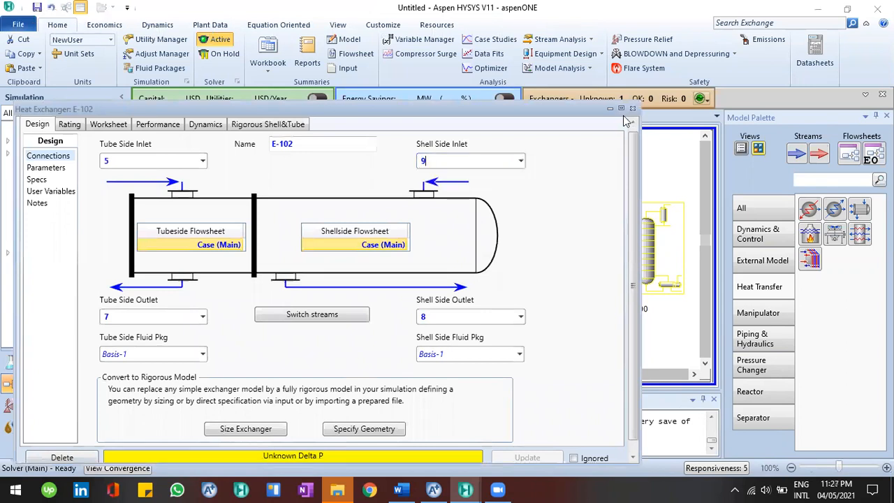
pyautogui.click(633, 108)
pyautogui.click(402, 250)
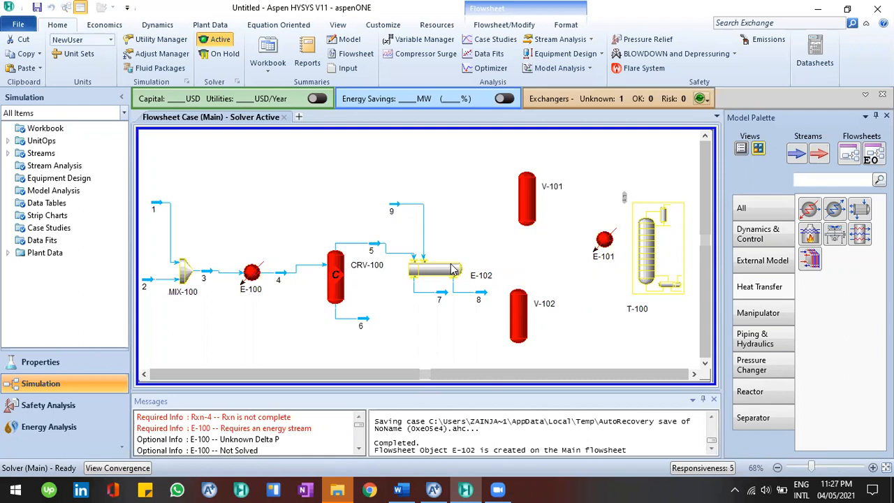
# Recheck the reference, then connect separator V-101 with inlet 8, vapour outlet 10 and liquid outlet 11
pyautogui.hotkey('alt', 'Tab')
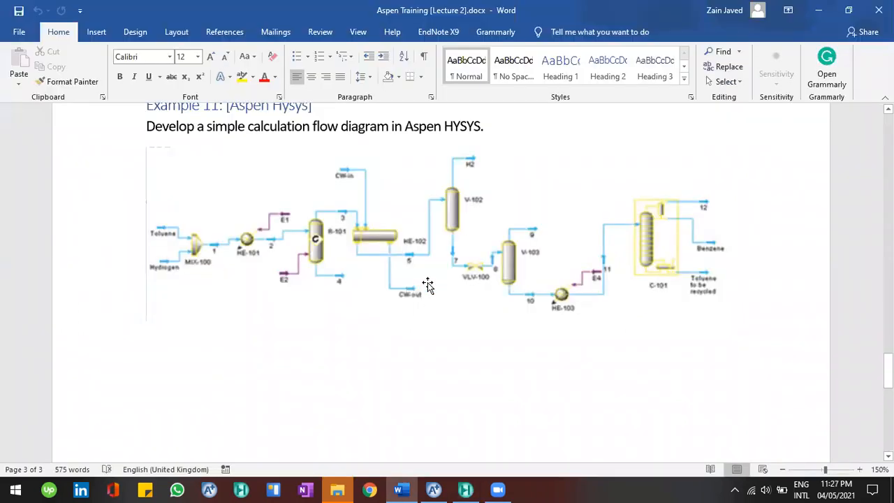
pyautogui.hotkey('alt', 'Tab')
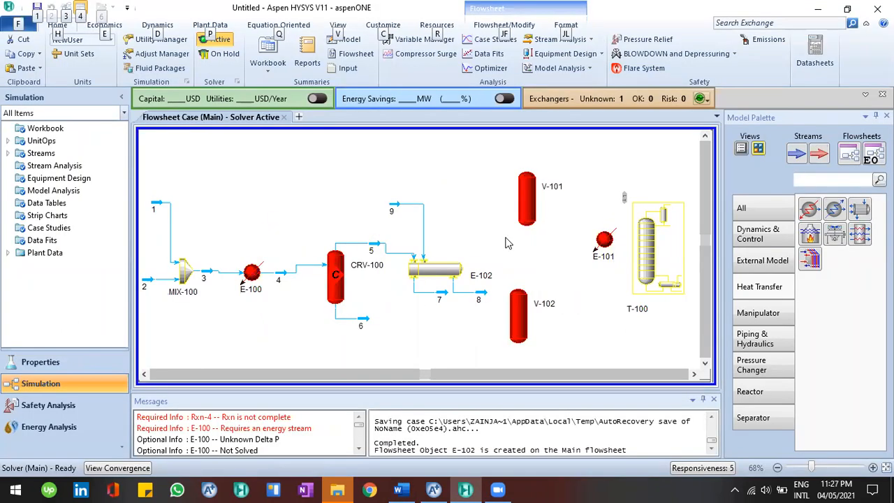
pyautogui.hotkey('alt', 'Tab')
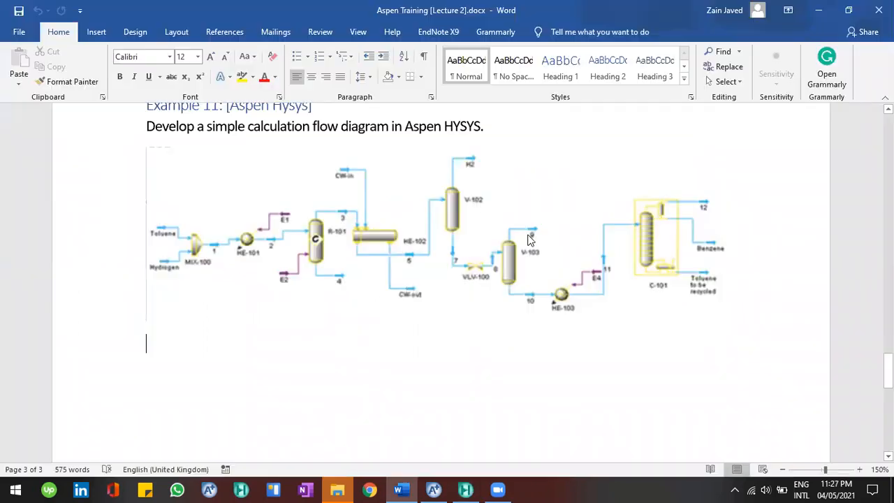
pyautogui.hotkey('alt', 'Tab')
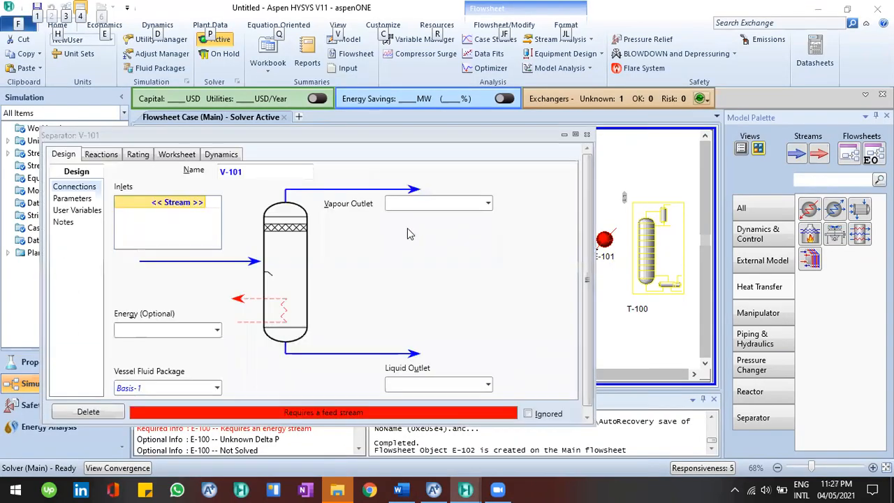
pyautogui.click(202, 208)
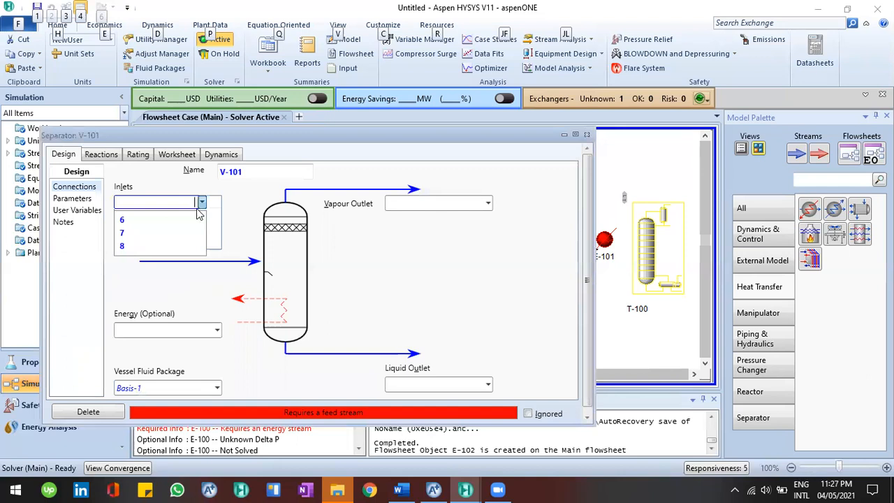
pyautogui.press('Return')
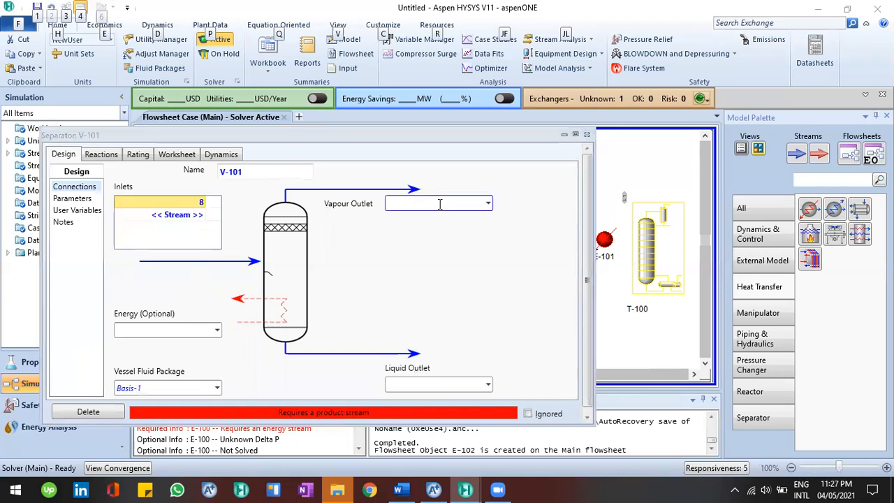
pyautogui.write('10')
pyautogui.press('Return')
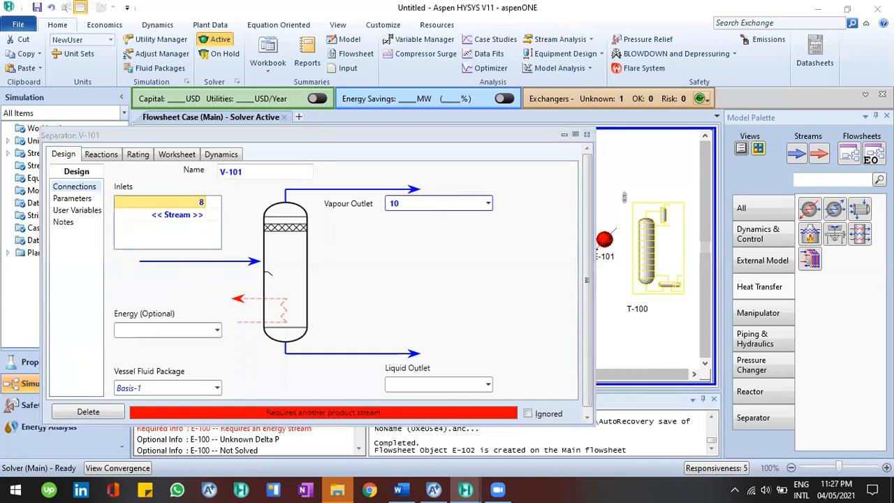
pyautogui.click(454, 382)
pyautogui.write('11')
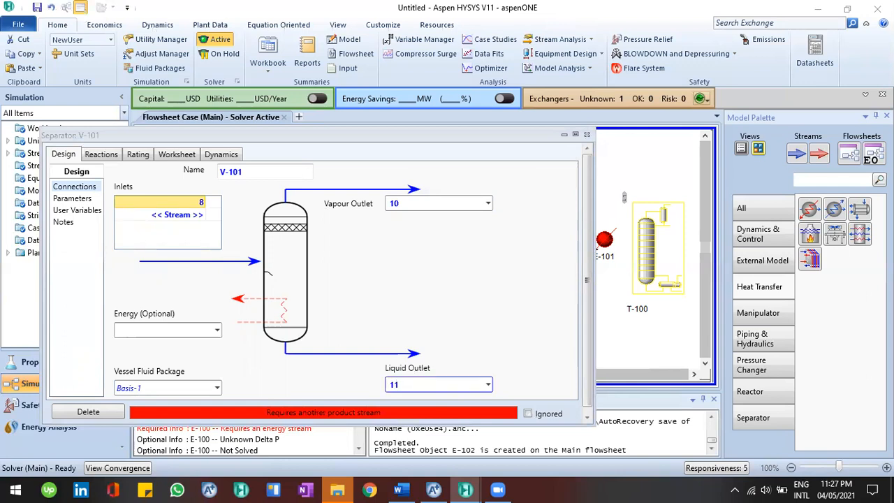
pyautogui.press('Return')
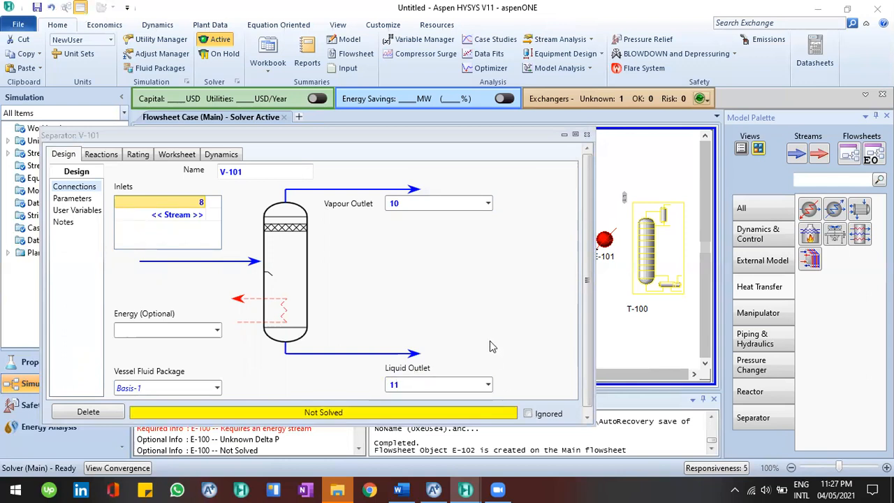
pyautogui.click(586, 136)
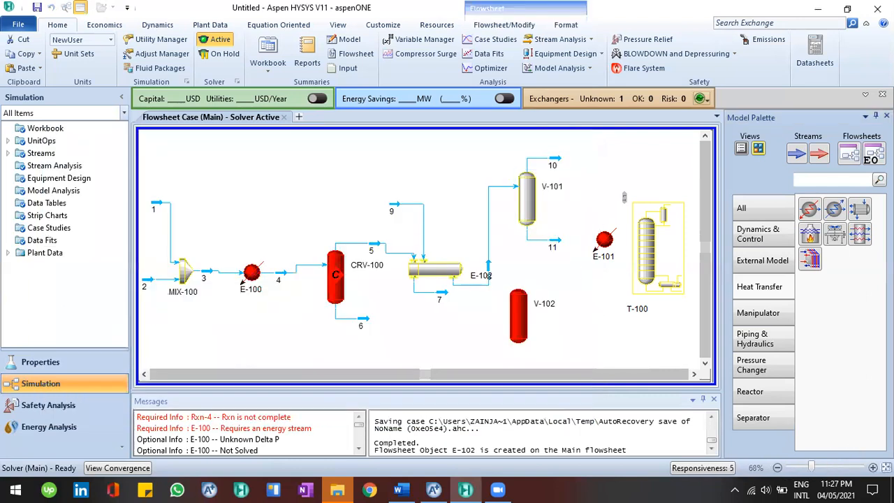
# Delete separator V-102, column T-100 and heater E-101 from the flowsheet
pyautogui.click(525, 321)
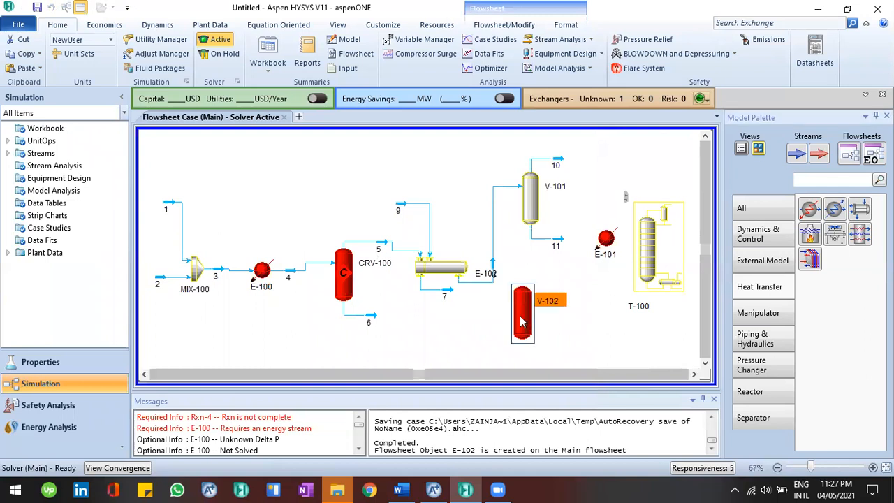
pyautogui.press('Delete')
pyautogui.click(453, 291)
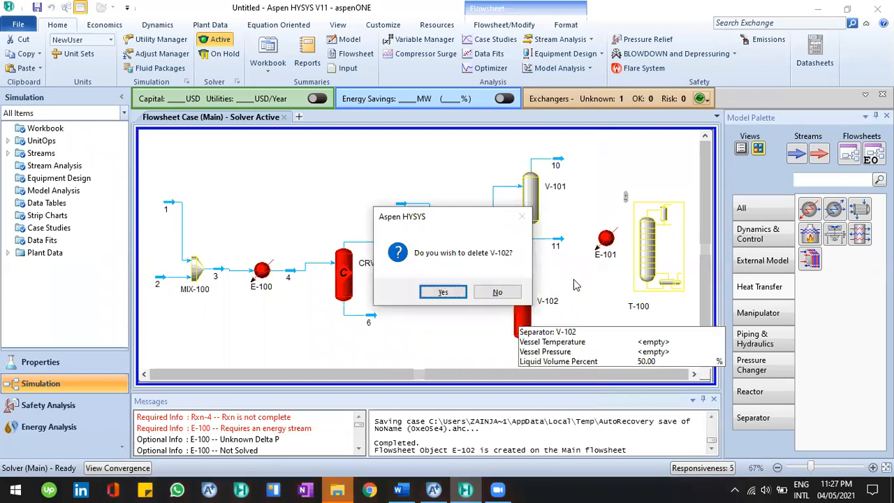
pyautogui.click(640, 274)
pyautogui.press('Delete')
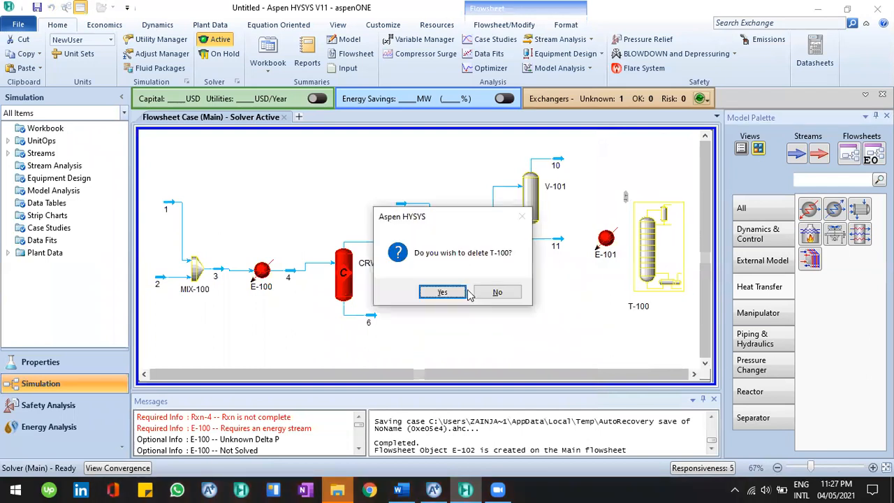
pyautogui.press('Return')
pyautogui.click(605, 239)
pyautogui.press('Delete')
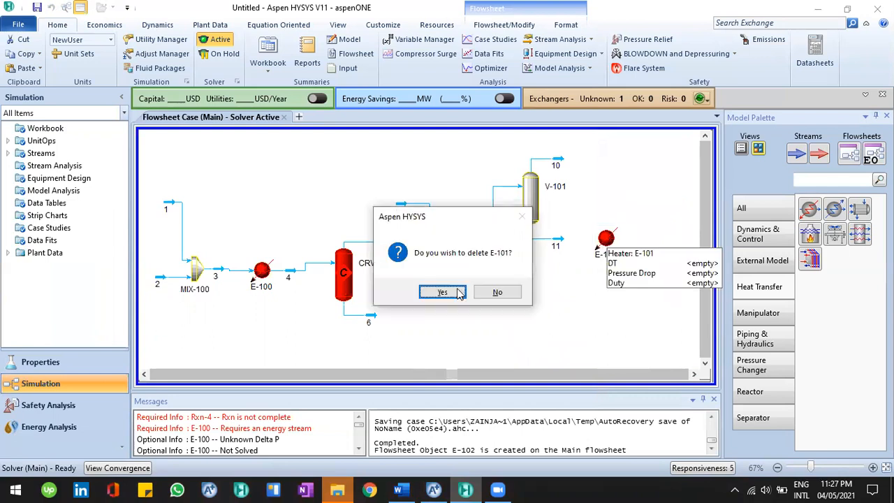
pyautogui.press('Return')
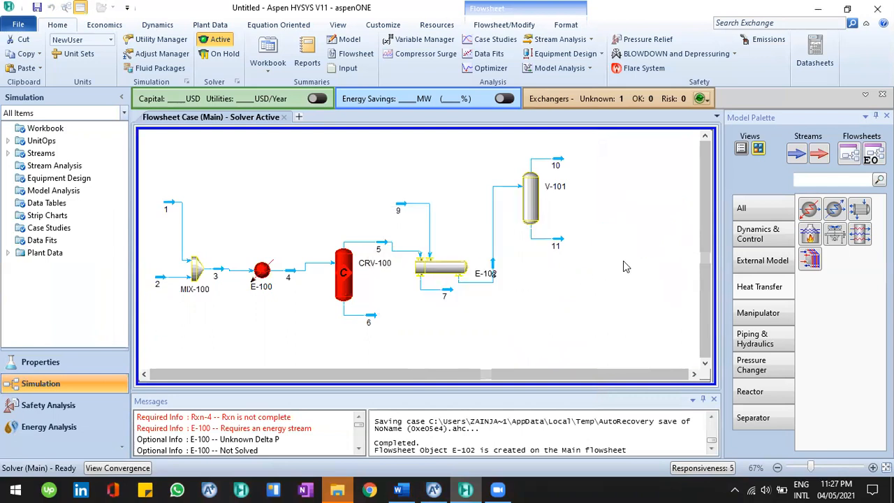
# Browse the palette categories and place a fired heater to the right of V-101
pyautogui.click(809, 237)
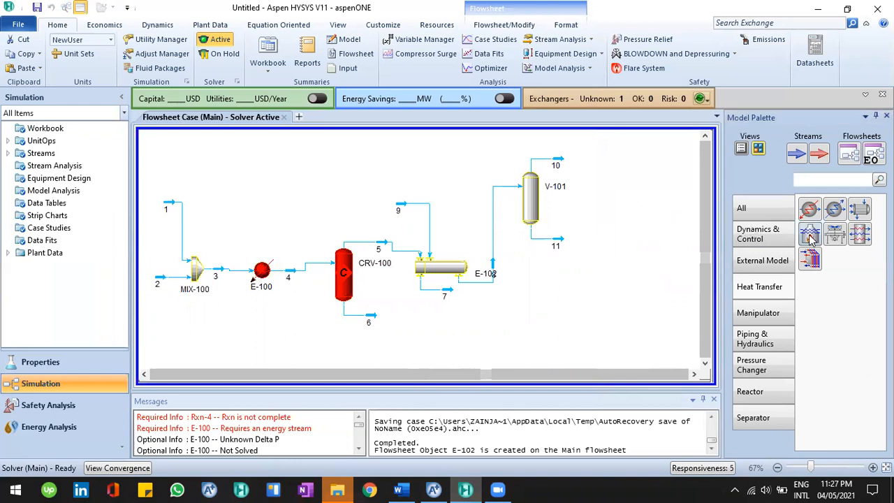
pyautogui.click(767, 255)
pyautogui.click(770, 310)
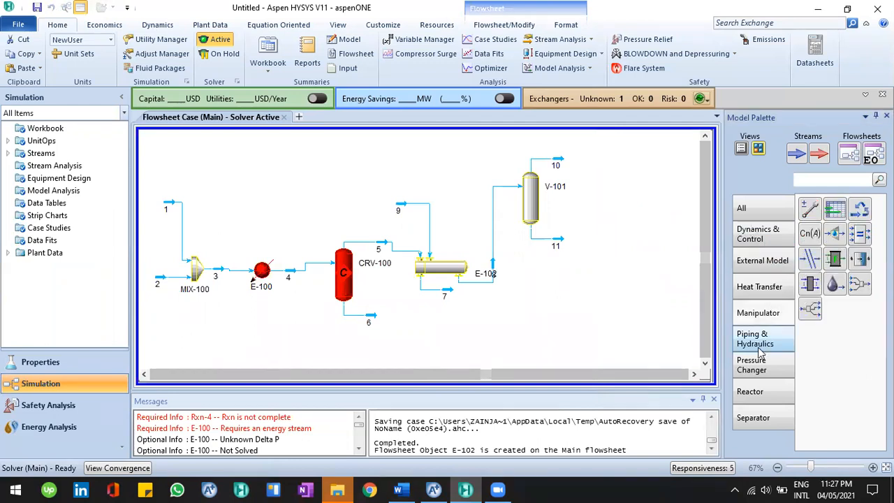
pyautogui.click(760, 364)
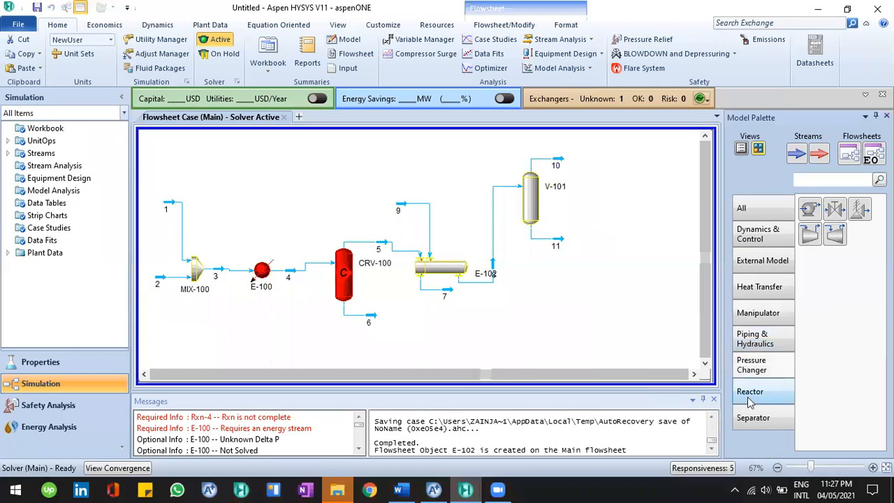
pyautogui.click(768, 388)
pyautogui.click(818, 289)
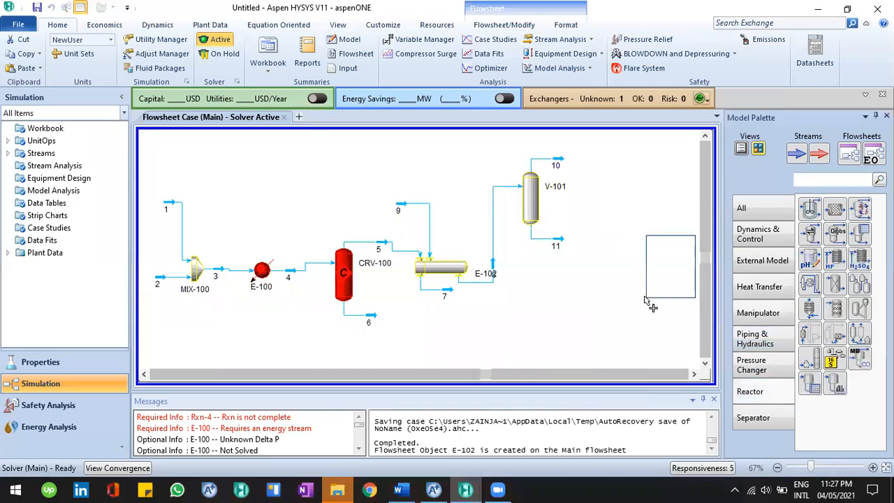
pyautogui.rightClick(681, 291)
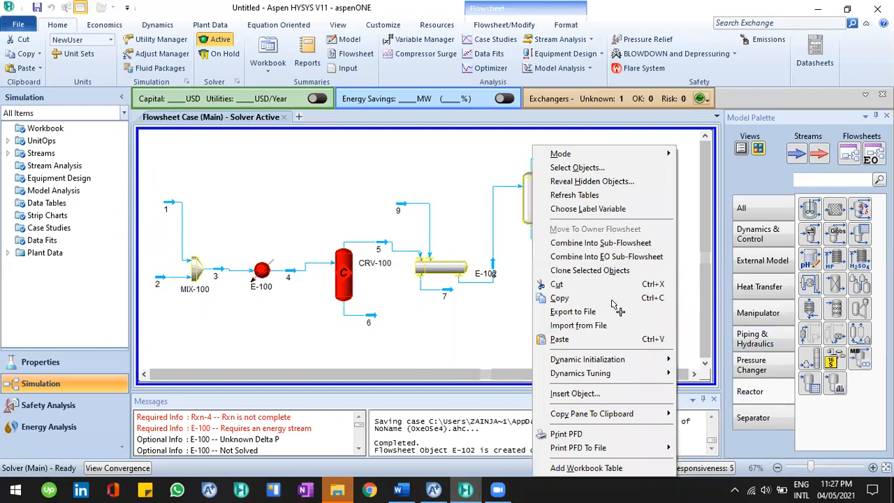
pyautogui.click(576, 325)
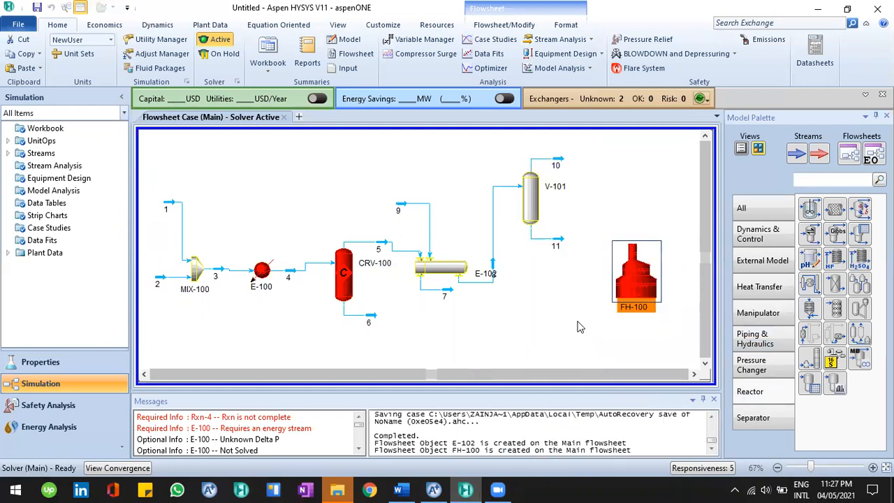
# Open fired heater FH-100's connections page and close it without changes
pyautogui.click(637, 285)
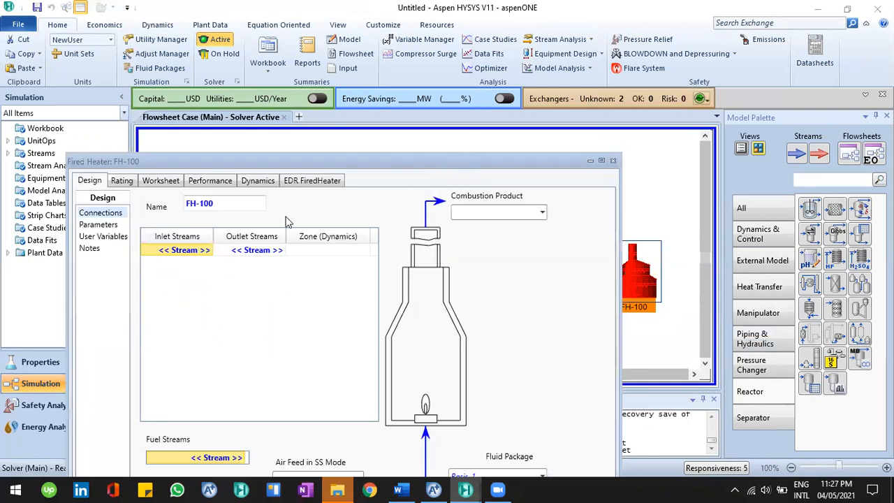
pyautogui.click(255, 253)
pyautogui.click(613, 161)
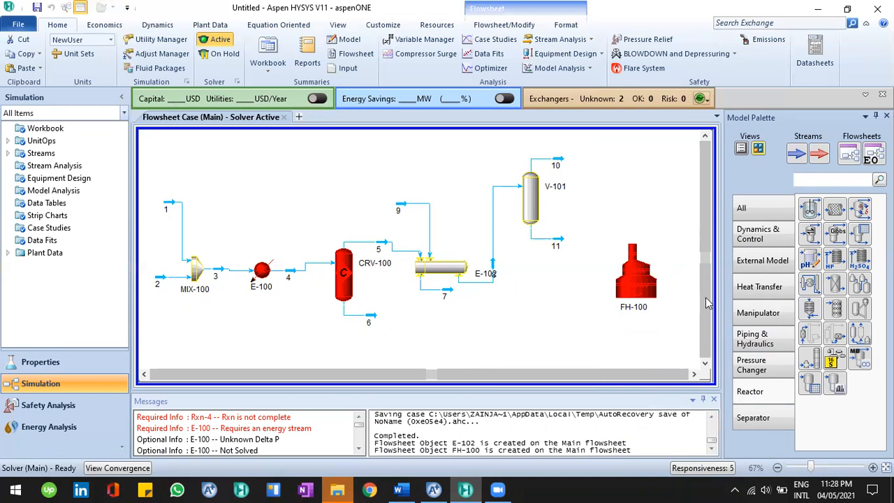
# Switch to the Aspen Plus simulation, then browse the lecture document's examples in Word
pyautogui.click(434, 489)
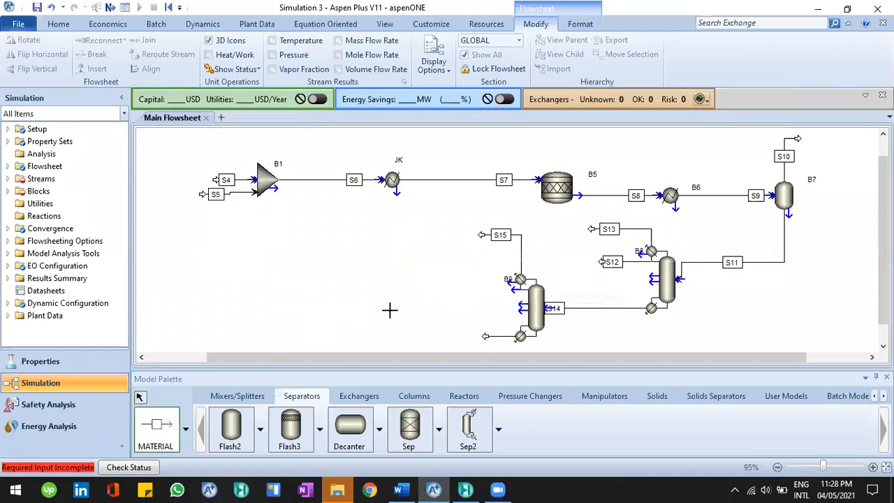
pyautogui.press('Escape')
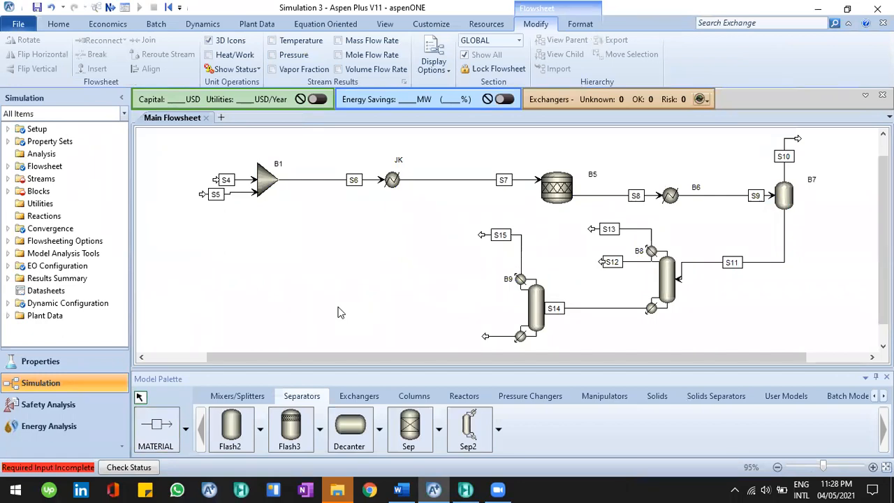
pyautogui.click(401, 489)
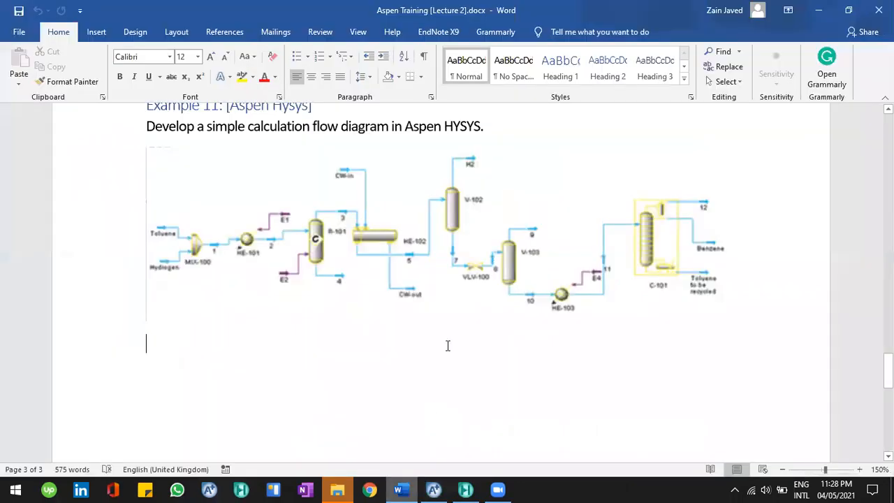
pyautogui.scroll(5, 433, 291)
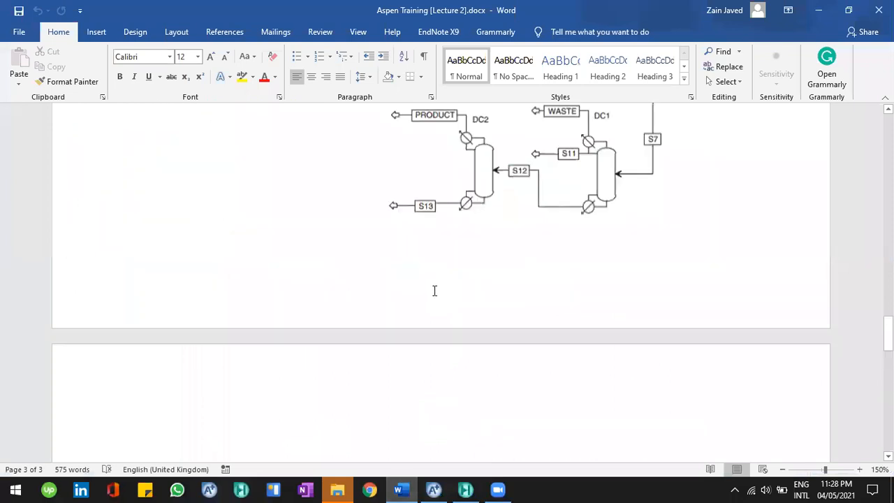
pyautogui.scroll(15, 434, 291)
pyautogui.scroll(-8, 434, 290)
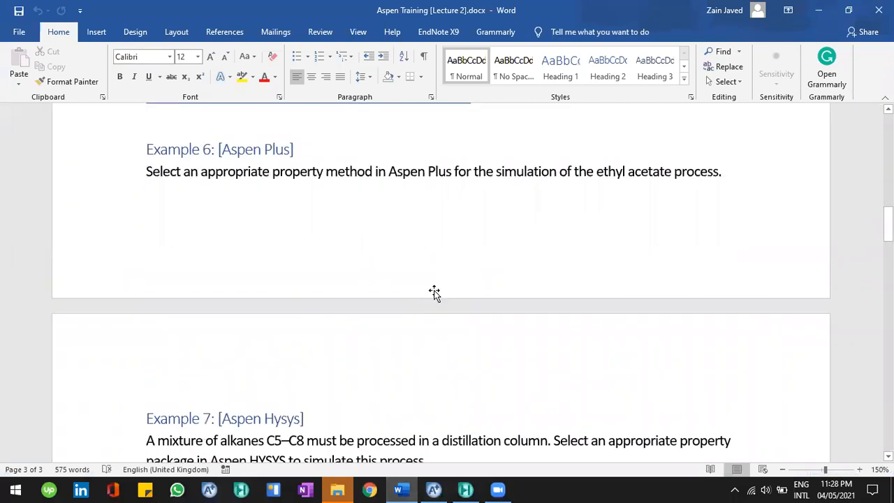
pyautogui.scroll(20, 433, 291)
pyautogui.scroll(-1, 433, 290)
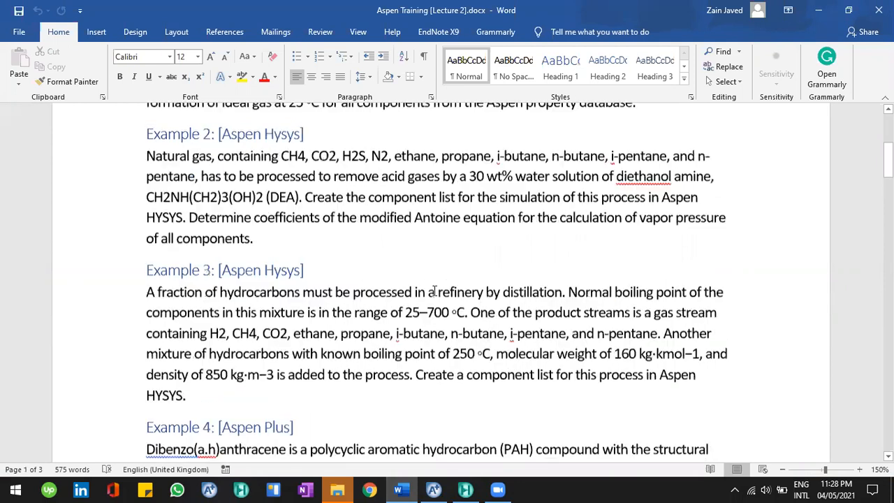
pyautogui.scroll(-8, 434, 290)
pyautogui.scroll(-4, 433, 291)
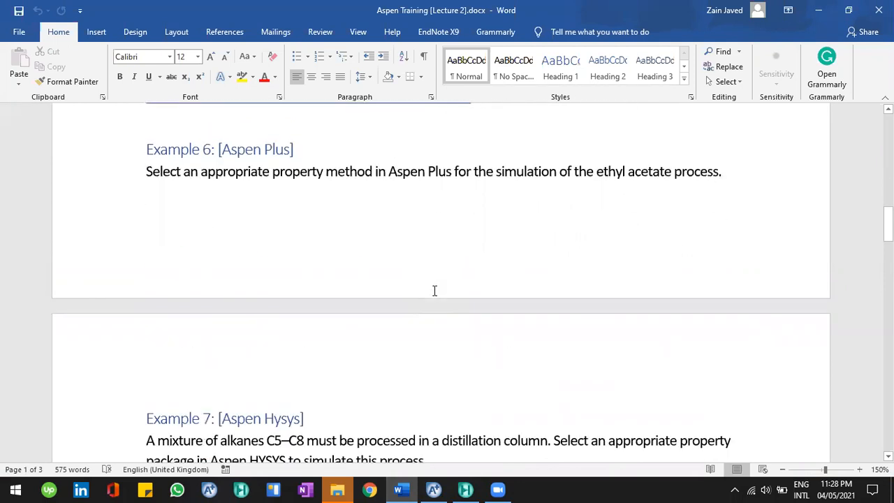
pyautogui.scroll(1, 437, 289)
pyautogui.scroll(-1, 439, 279)
pyautogui.scroll(-3, 392, 173)
pyautogui.scroll(-5, 398, 199)
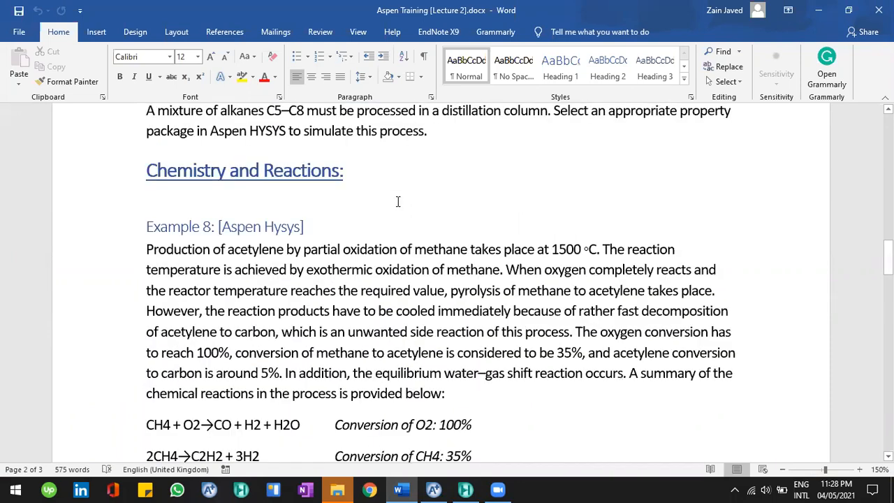
pyautogui.scroll(-1, 398, 202)
pyautogui.scroll(-1, 383, 247)
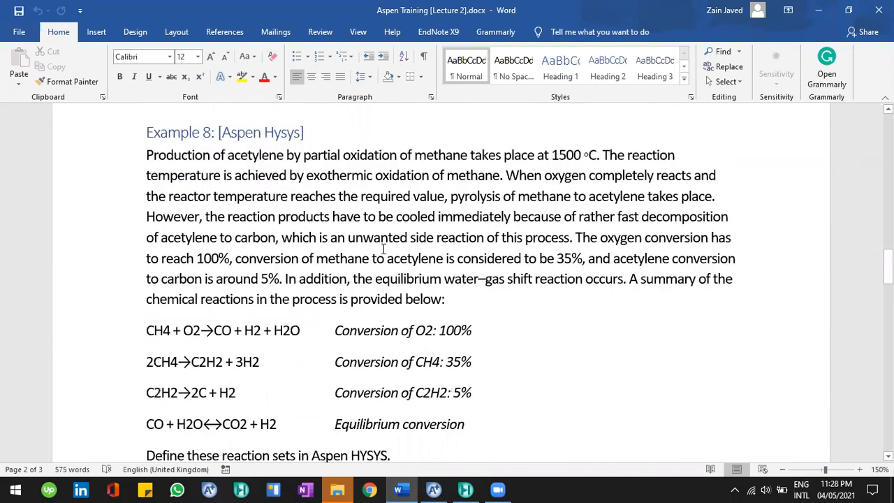
pyautogui.scroll(-5, 312, 280)
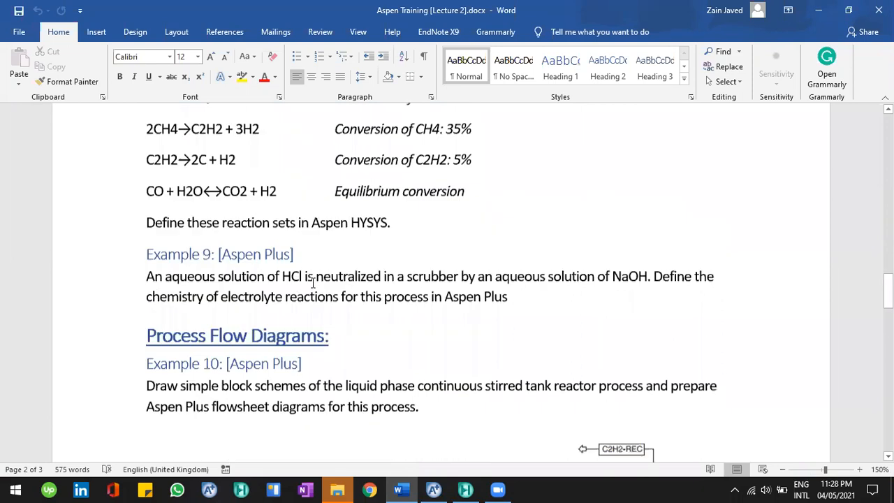
pyautogui.scroll(-3, 275, 228)
pyautogui.scroll(2, 420, 405)
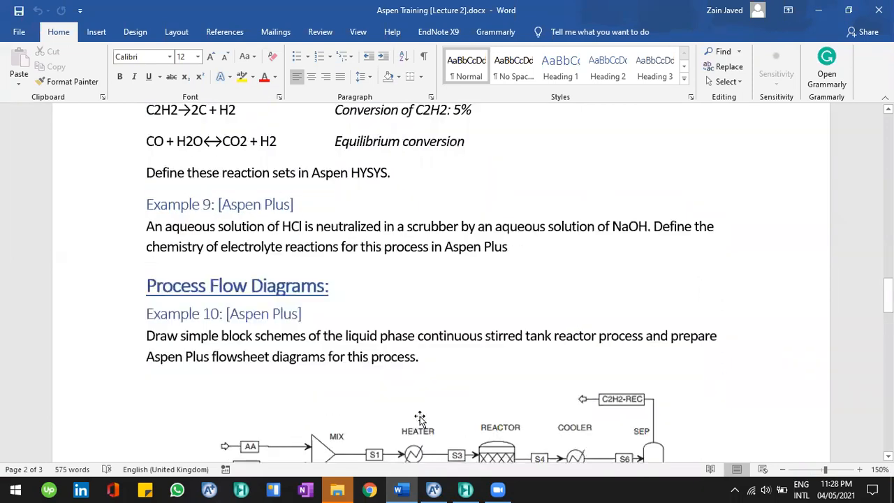
# Review the Aspen Plus properties chemistry and the Example 10 flow diagram in the lecture document
pyautogui.click(433, 489)
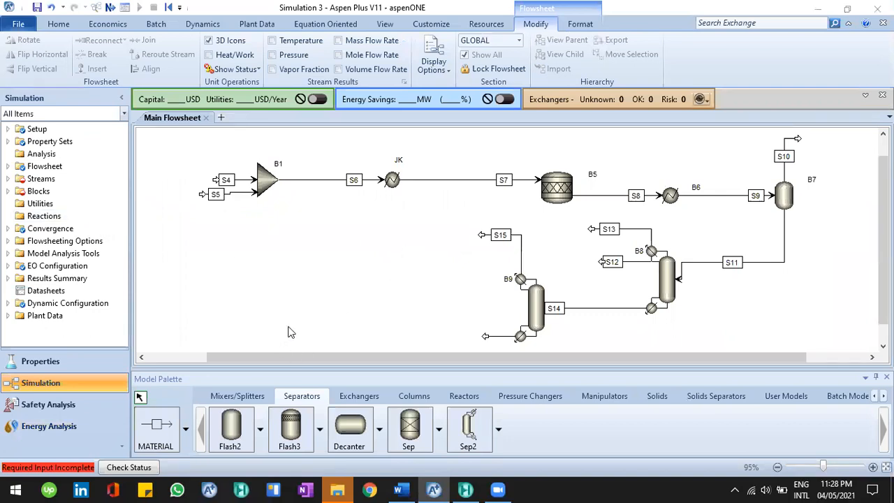
pyautogui.click(91, 361)
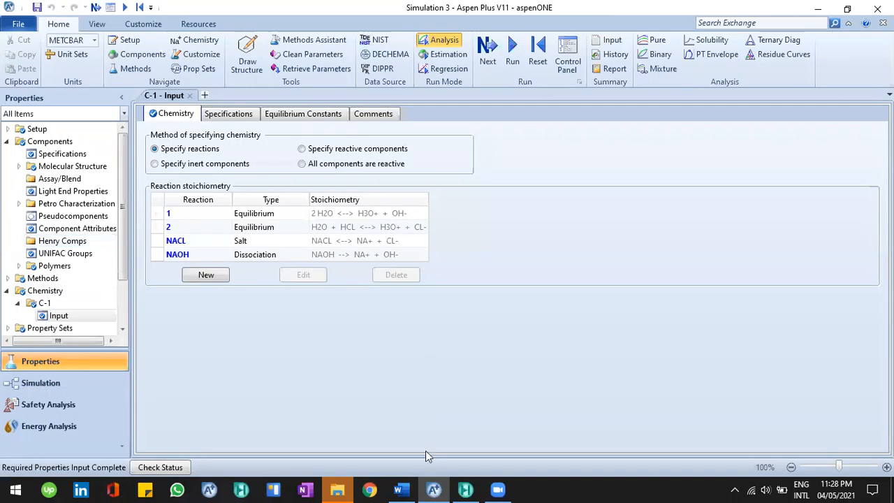
pyautogui.click(411, 488)
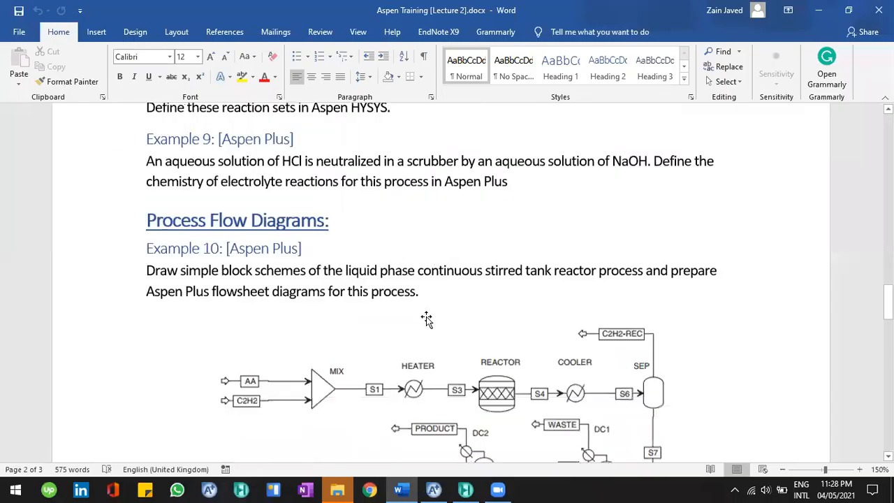
pyautogui.scroll(-2, 431, 323)
pyautogui.scroll(-2, 328, 213)
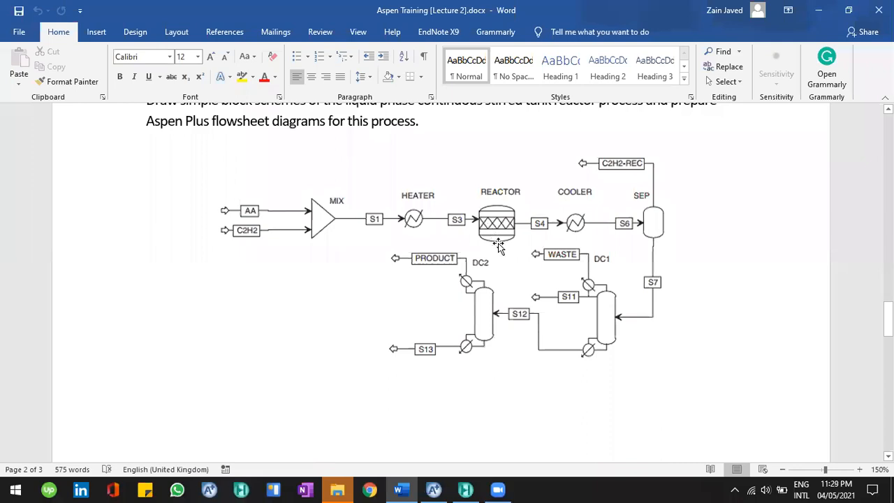
pyautogui.scroll(-8, 497, 301)
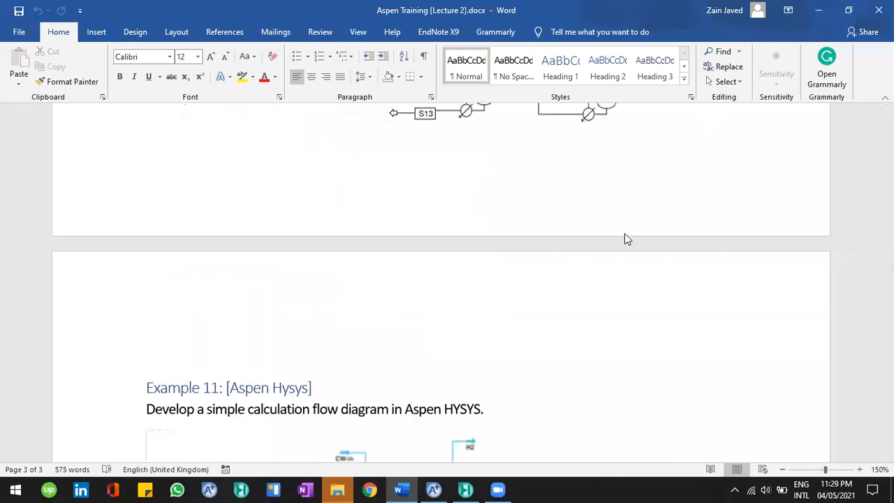
pyautogui.hotkey('alt', 'Tab')
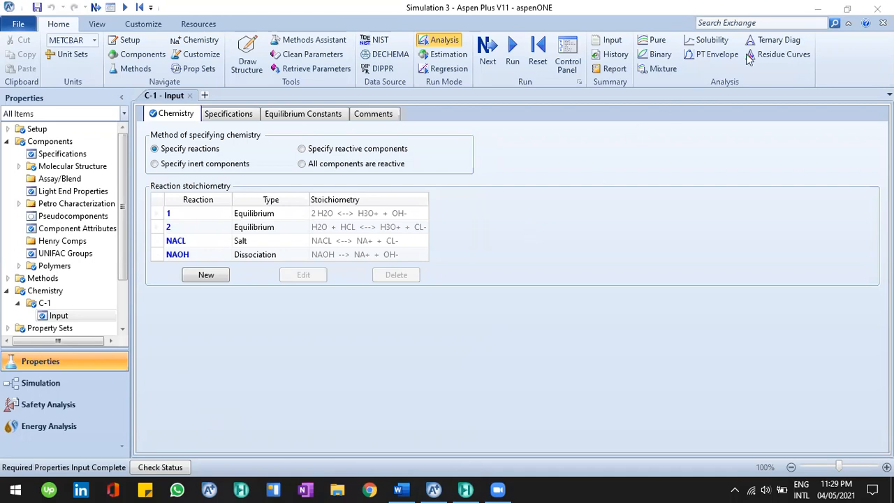
# Minimize Aspen Plus and scroll through the lecture document's examples in Word again
pyautogui.click(813, 13)
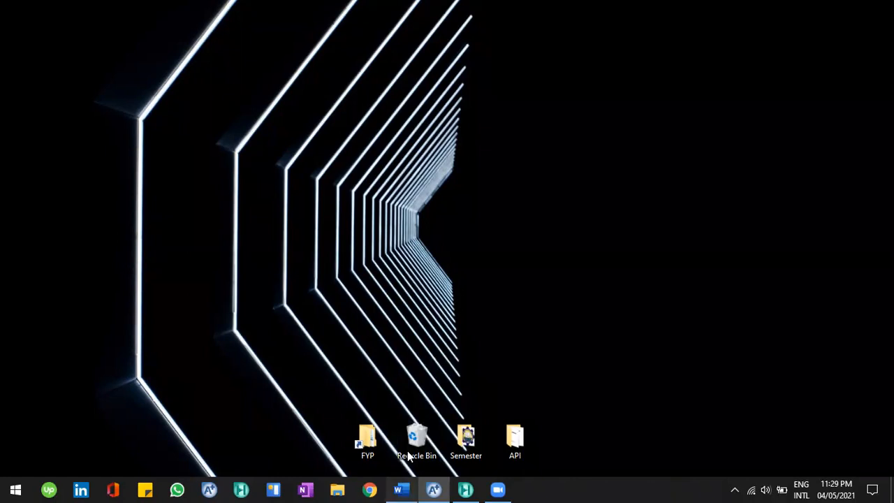
pyautogui.click(401, 489)
pyautogui.scroll(-5, 363, 287)
pyautogui.scroll(5, 365, 287)
pyautogui.scroll(12, 364, 287)
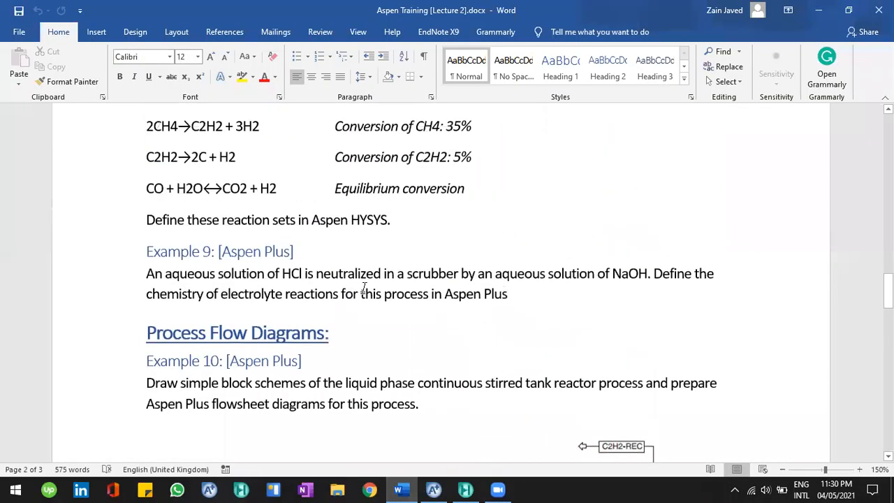
pyautogui.scroll(6, 364, 288)
pyautogui.scroll(-11, 363, 287)
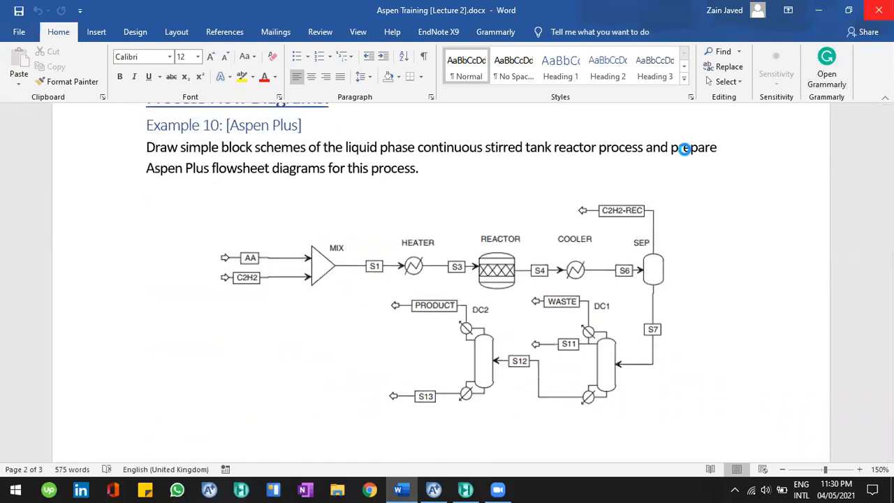
# Close the lecture document and exit Word
pyautogui.hotkey('ctrl', 'w')
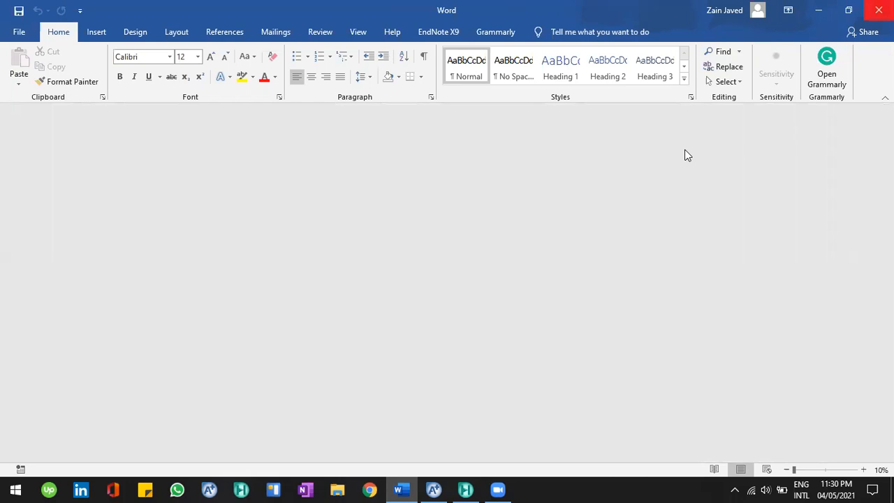
pyautogui.hotkey('alt', 'F4')
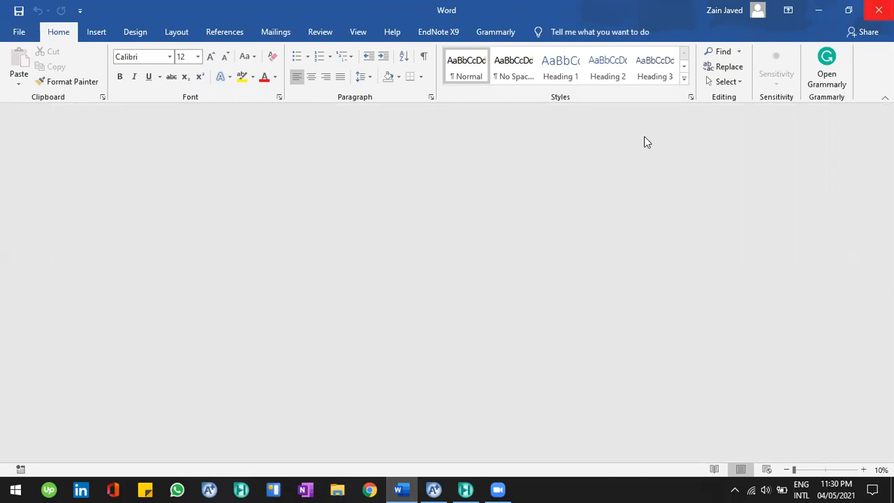